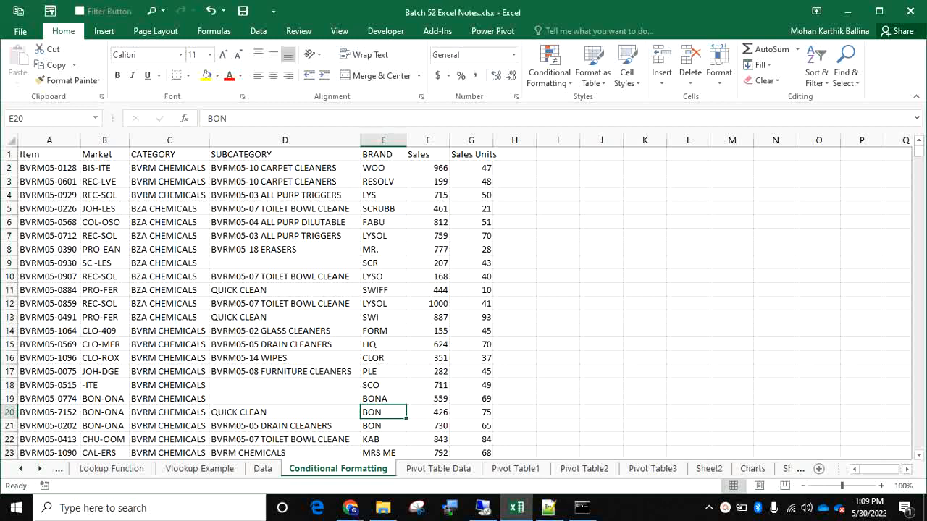
- Give the RESOLV cell in the BRAND column a yellow fill and red font colour
left_click(558, 203)
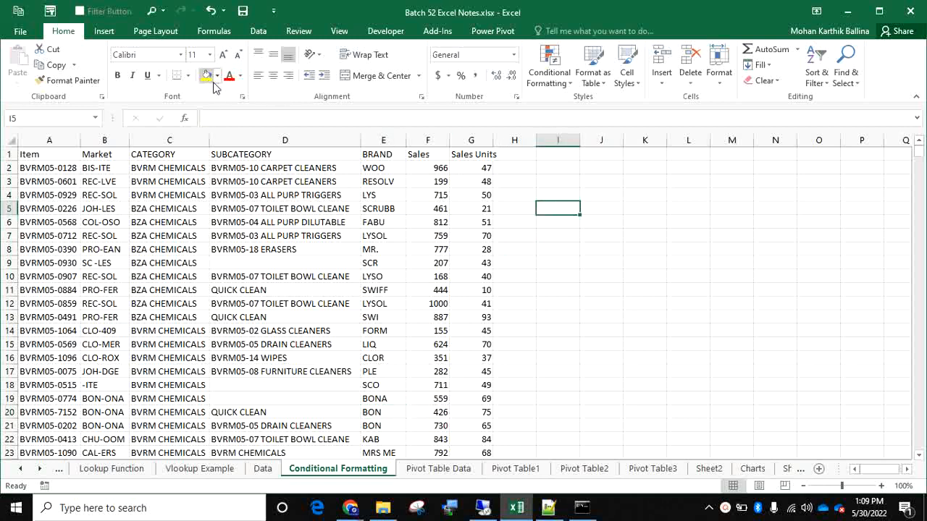
left_click(391, 182)
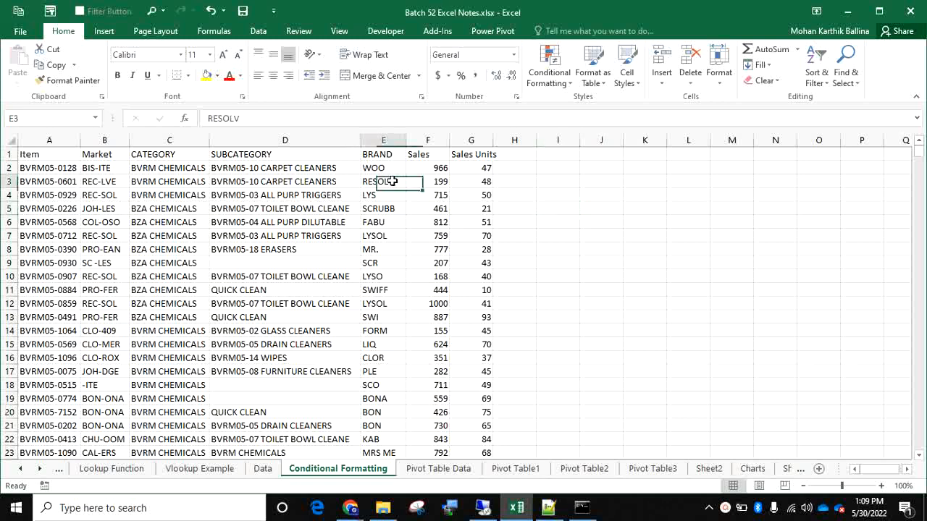
left_click(206, 76)
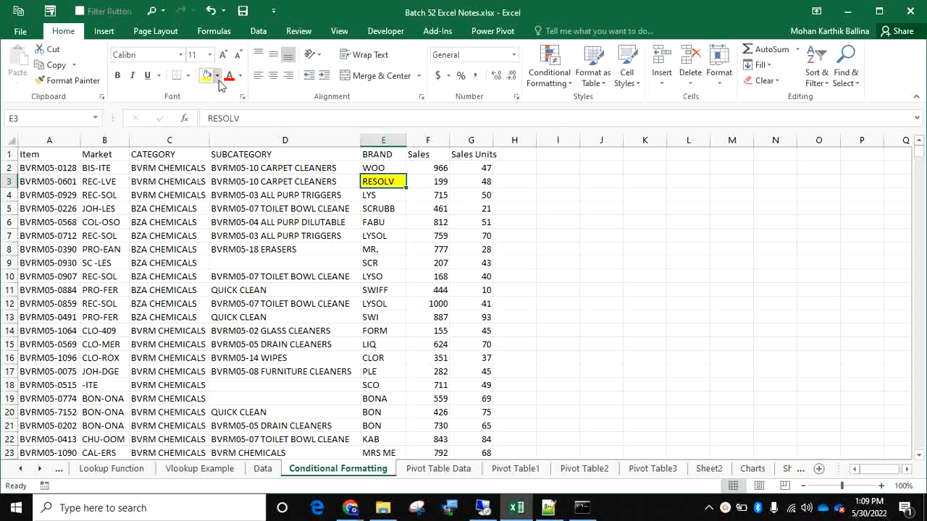
left_click(230, 79)
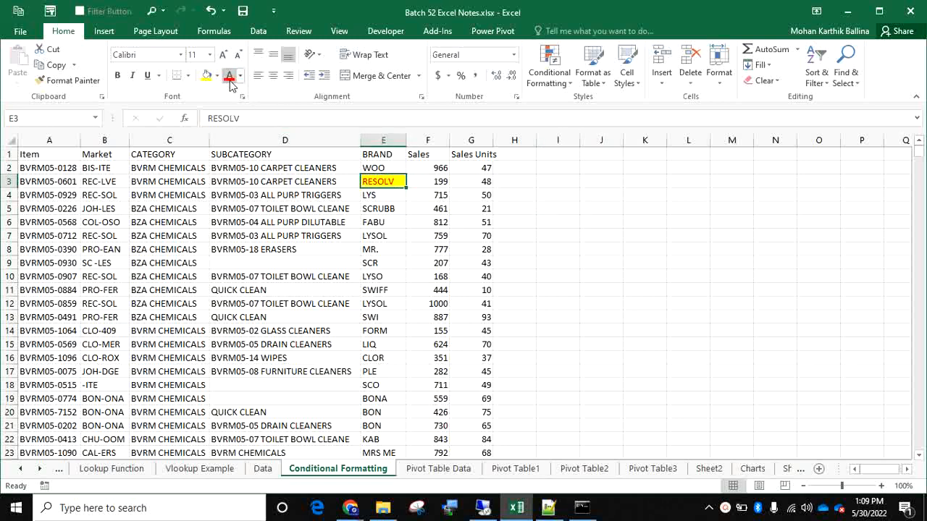
left_click(179, 56)
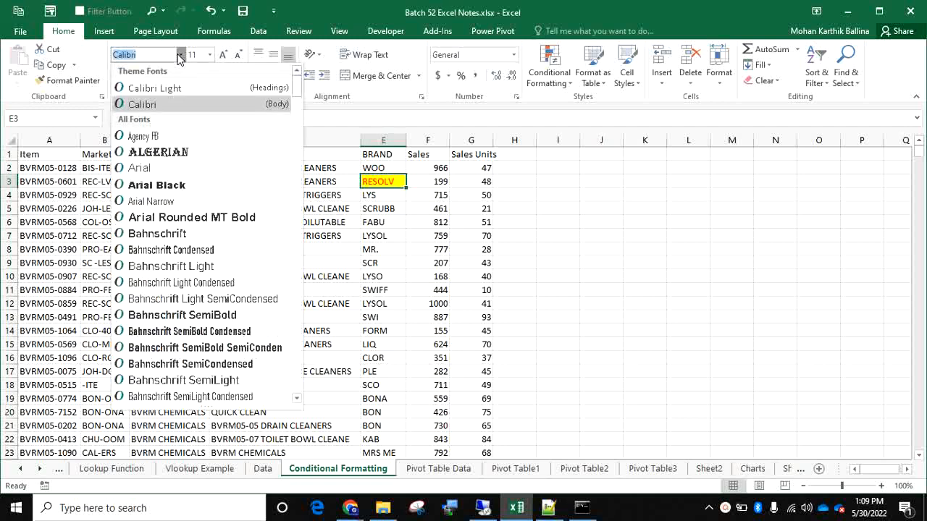
left_click(447, 158)
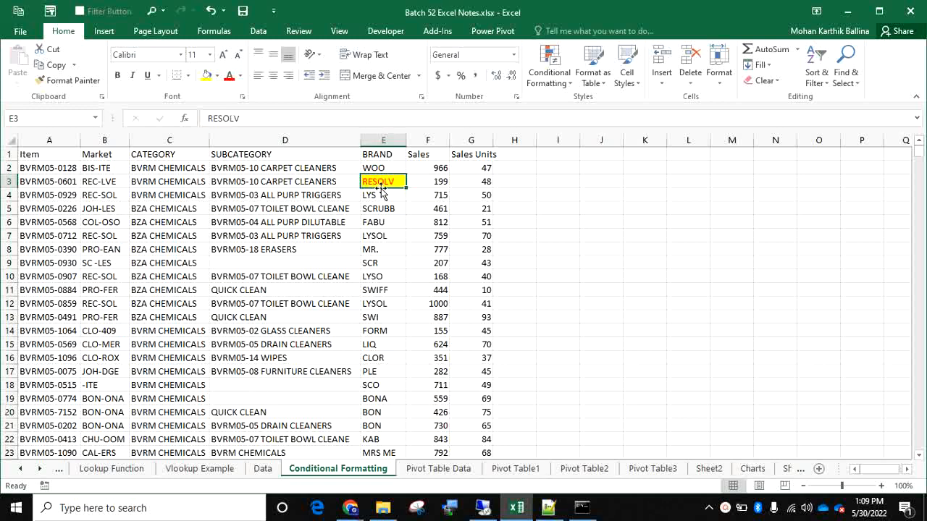
- Make the RESOLV cell's text bold, italic and underlined
left_click(117, 75)
left_click(131, 77)
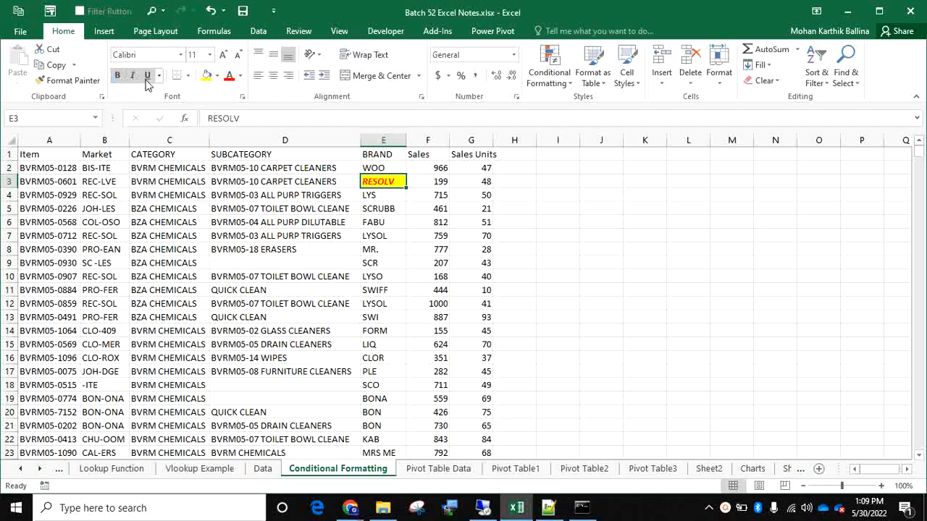
left_click(147, 76)
- Copy the plain formatting of the WOO cell E2 onto the RESOLV cell E3 with Format Painter
left_click(371, 170)
left_click(59, 80)
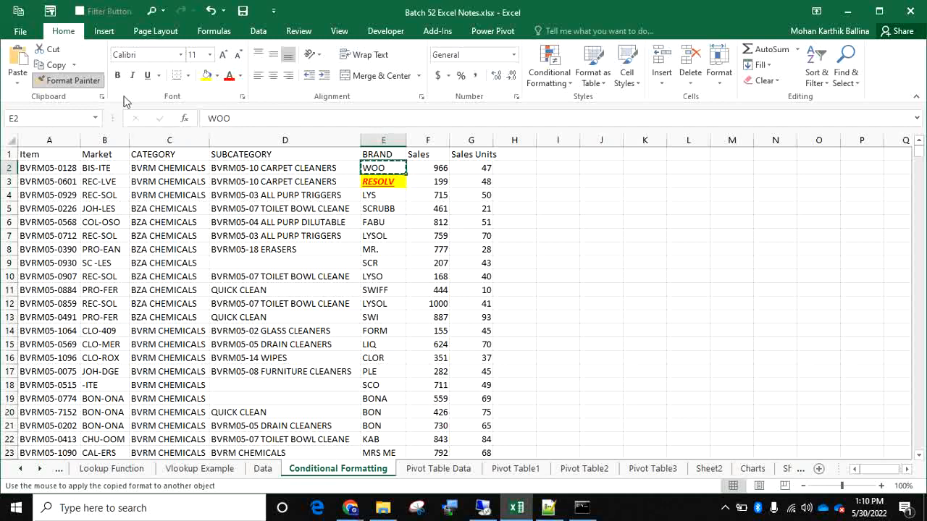
left_click(373, 180)
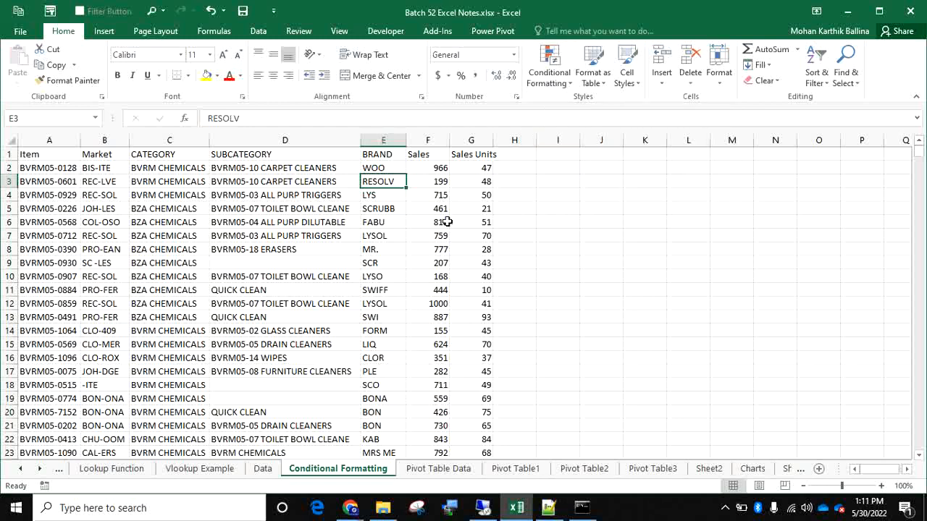
- Check the extent of the Sales column from its last row back to the header
left_click(433, 140)
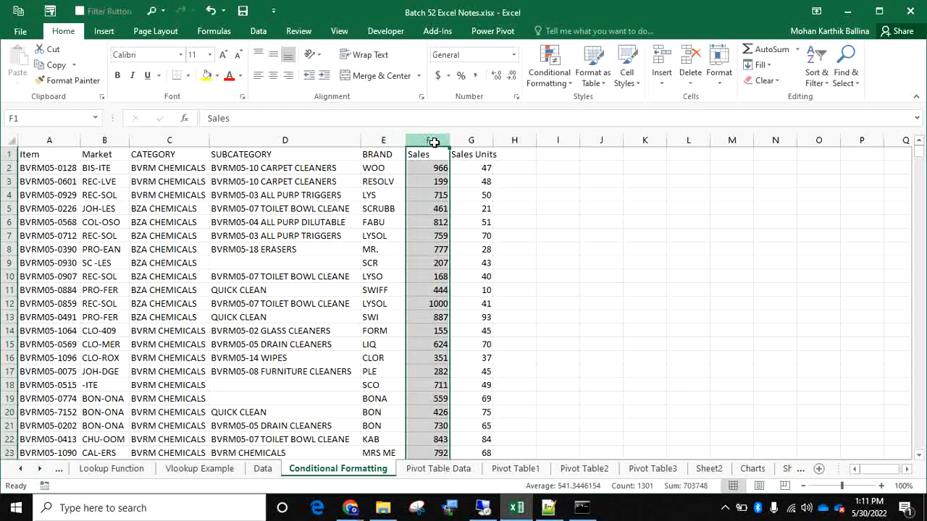
left_click(423, 261)
key("ctrl+Down")
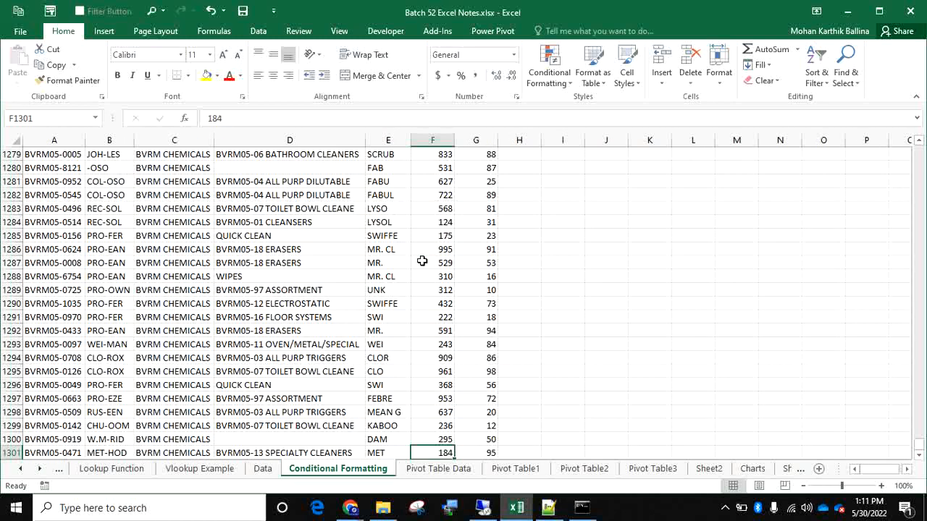
key("ctrl+Up")
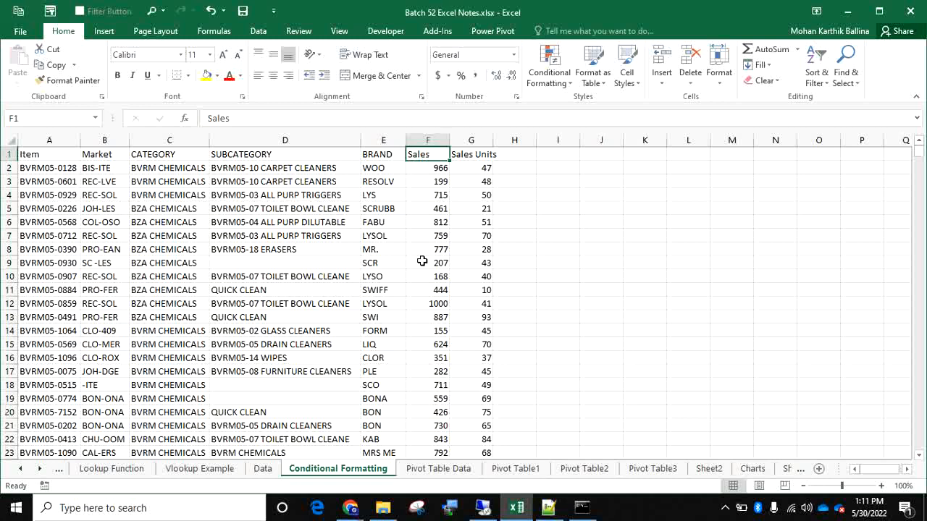
- Fill Sales cells F2 and F12 yellow by hand and undo both fills
left_click(431, 168)
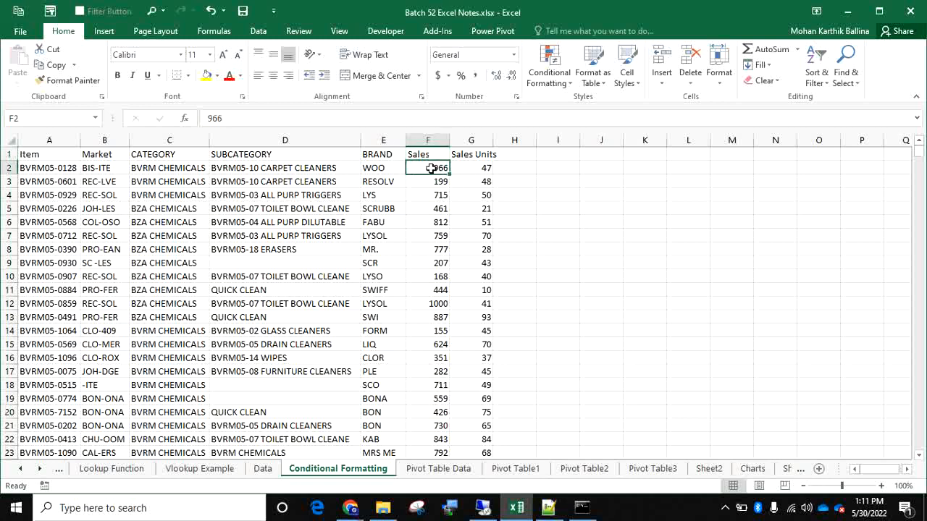
left_click(207, 76)
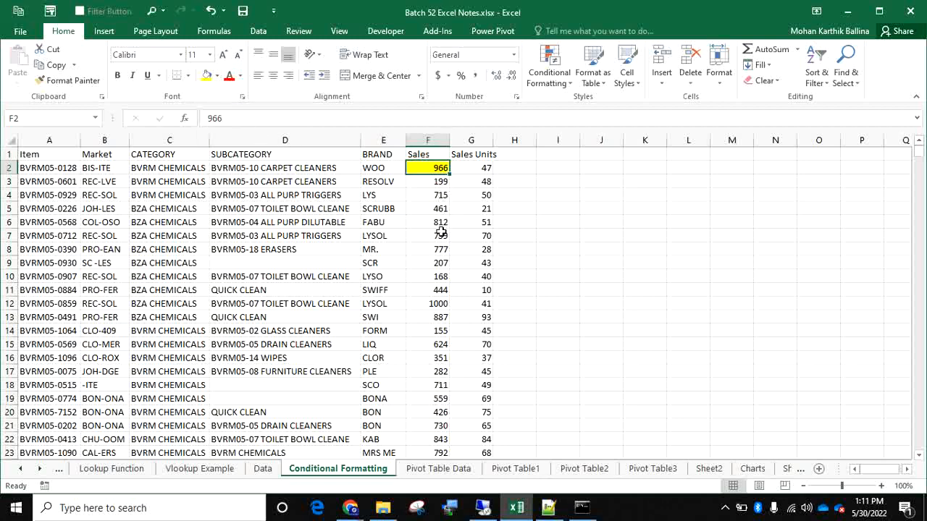
left_click(438, 300)
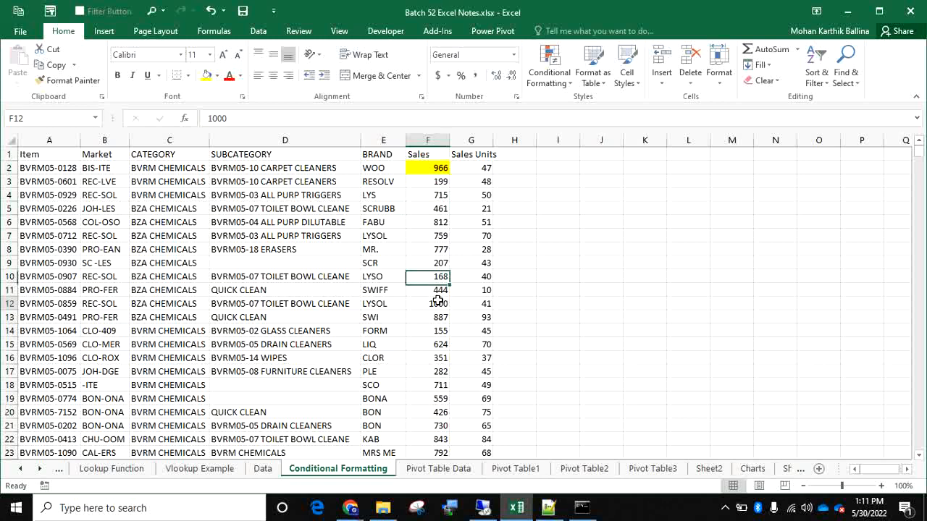
left_click(207, 76)
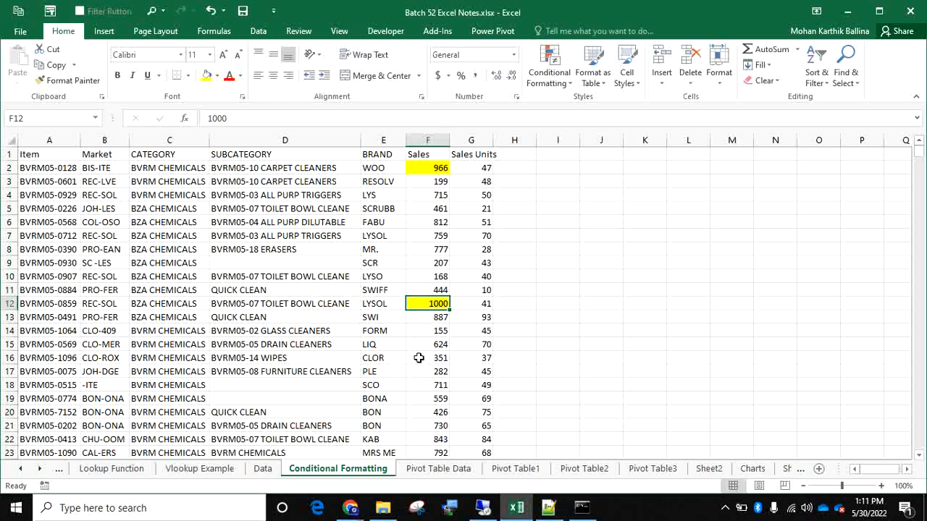
key("ctrl+z")
key("ctrl+z")
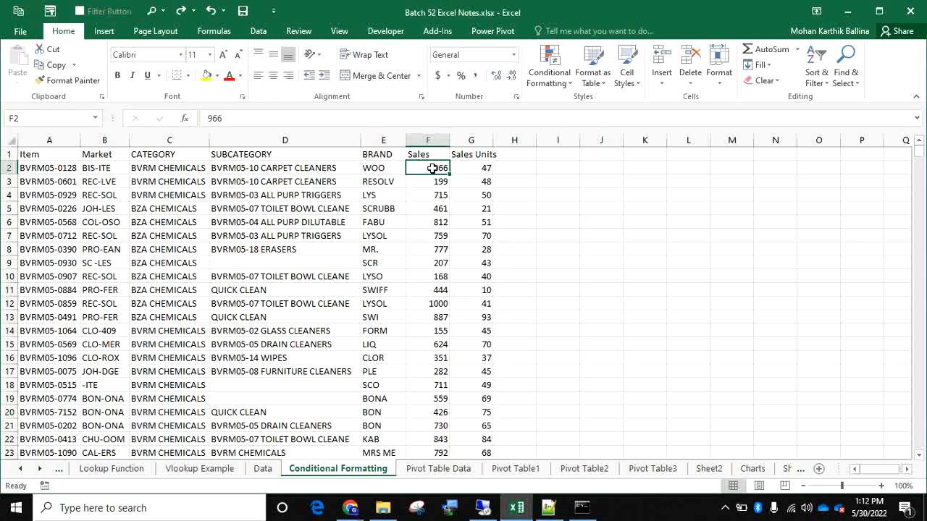
- Start a Greater Than conditional formatting rule on Sales cell F2 with a threshold of 900
left_click(551, 85)
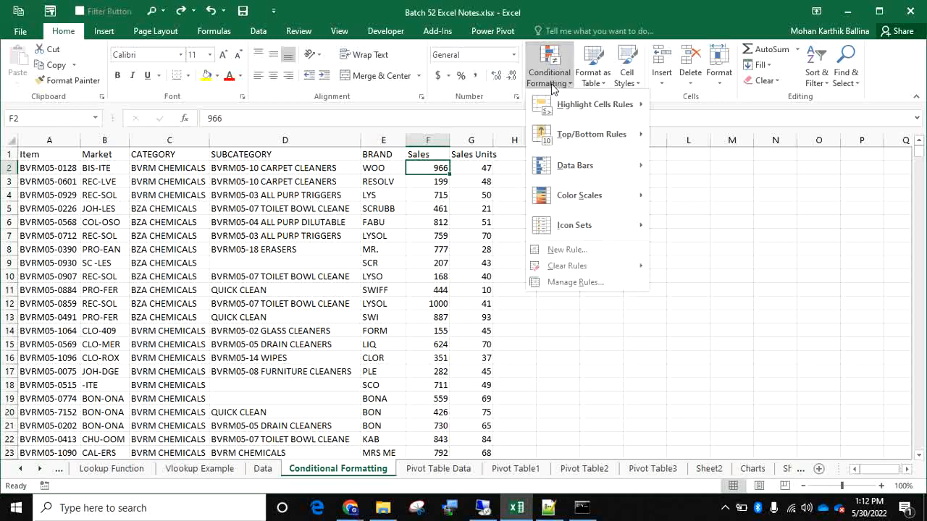
mouse_move(563, 108)
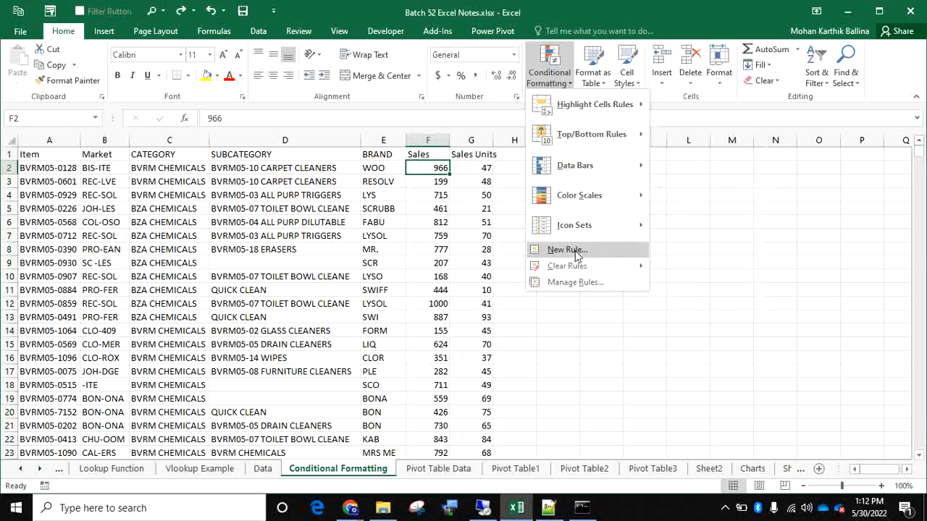
mouse_move(598, 121)
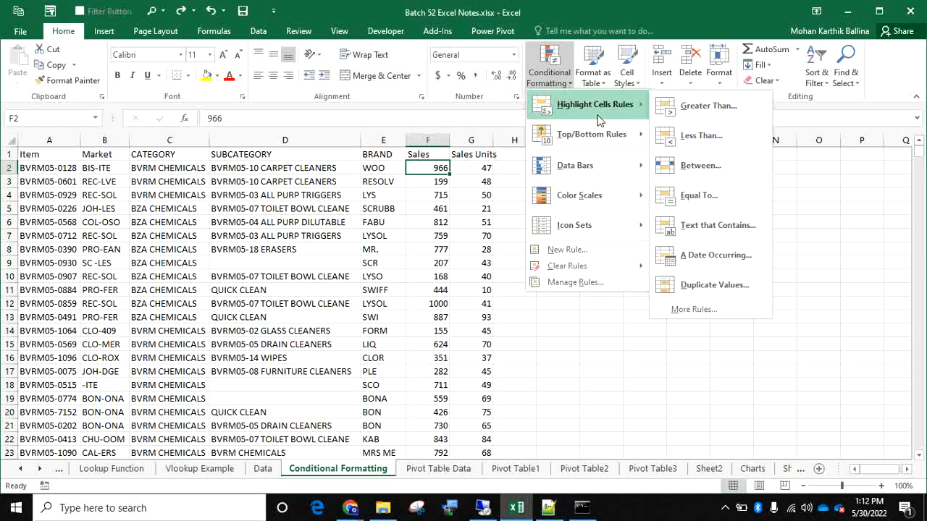
left_click(678, 109)
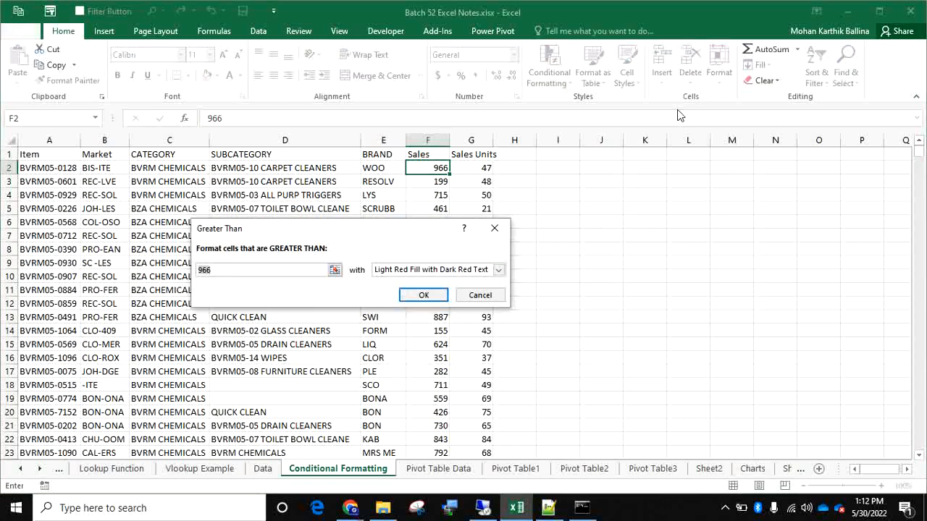
type("900")
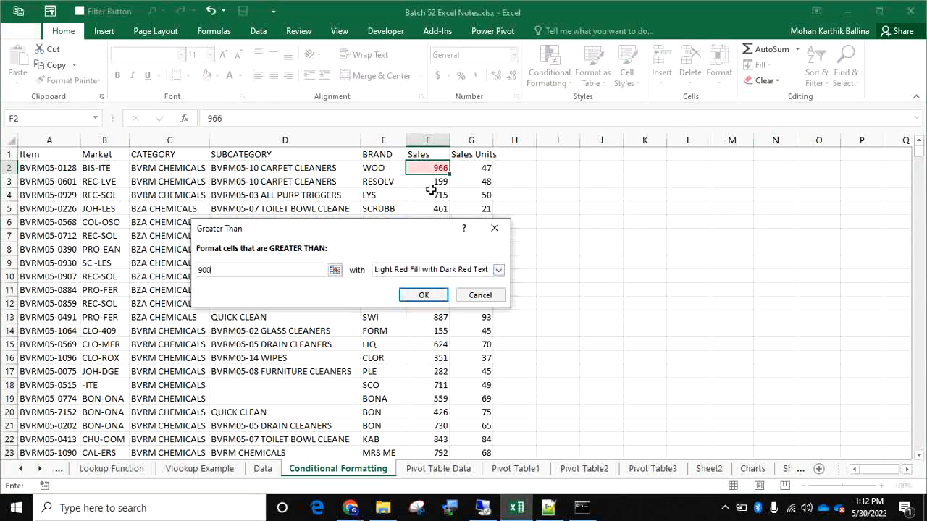
- Try the rule's yellow fill, green fill, light red fill, red text and red border preset formats in turn
left_click(450, 276)
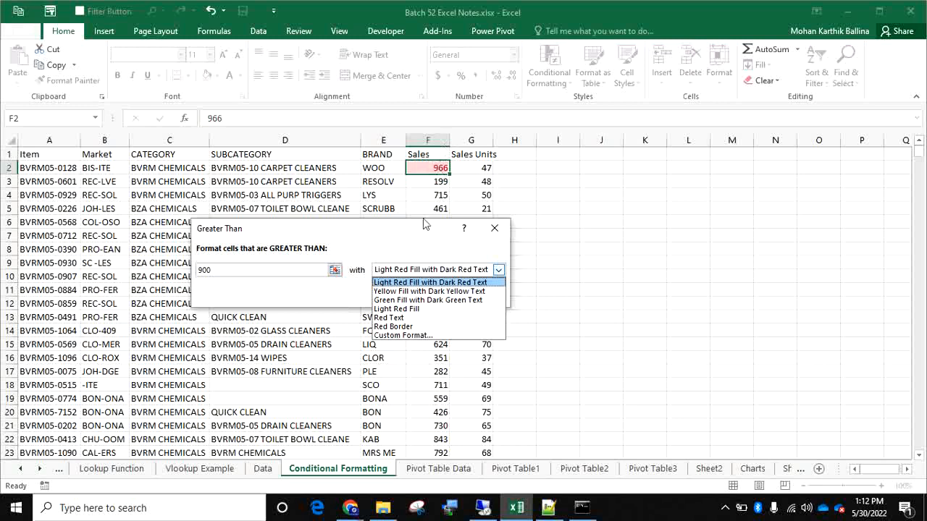
left_click(417, 291)
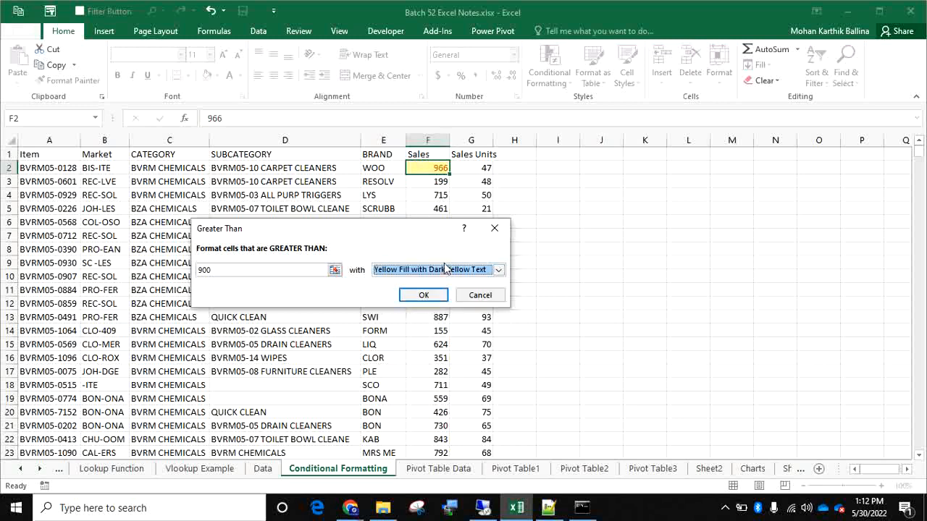
left_click(443, 271)
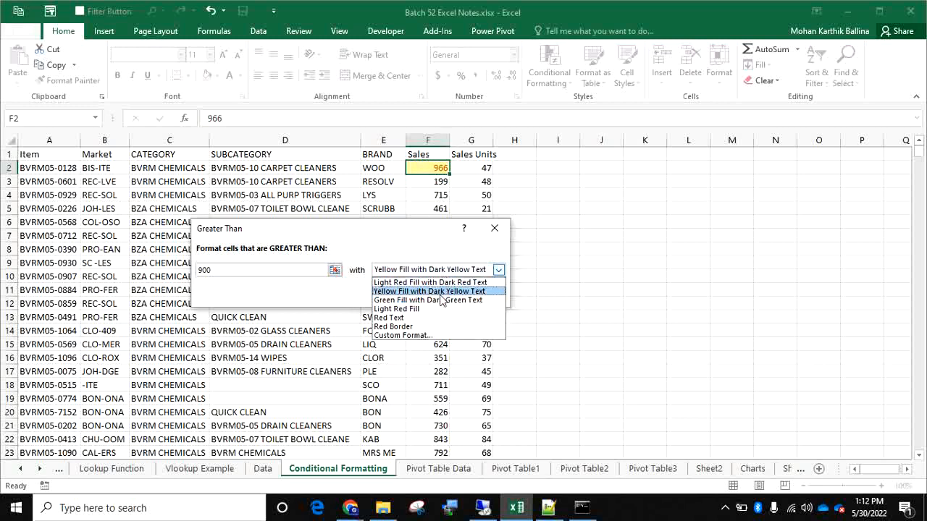
left_click(443, 300)
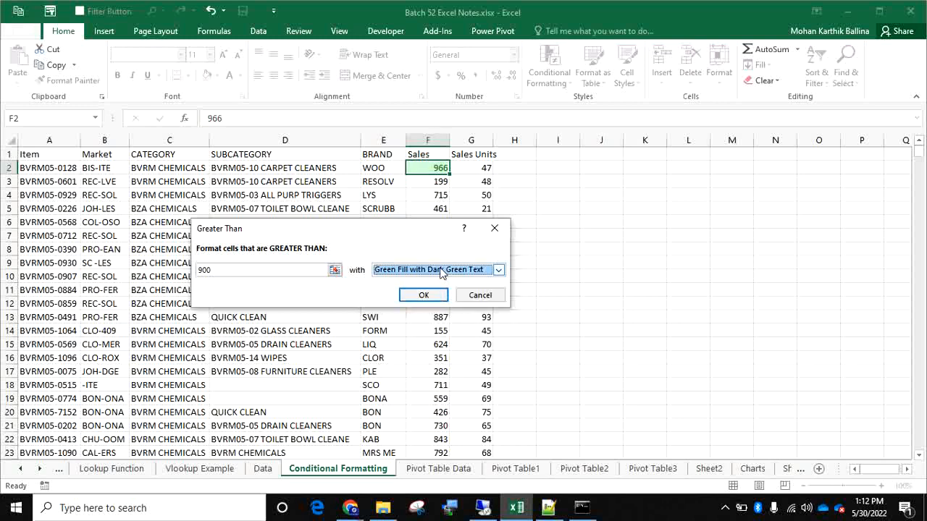
left_click(441, 271)
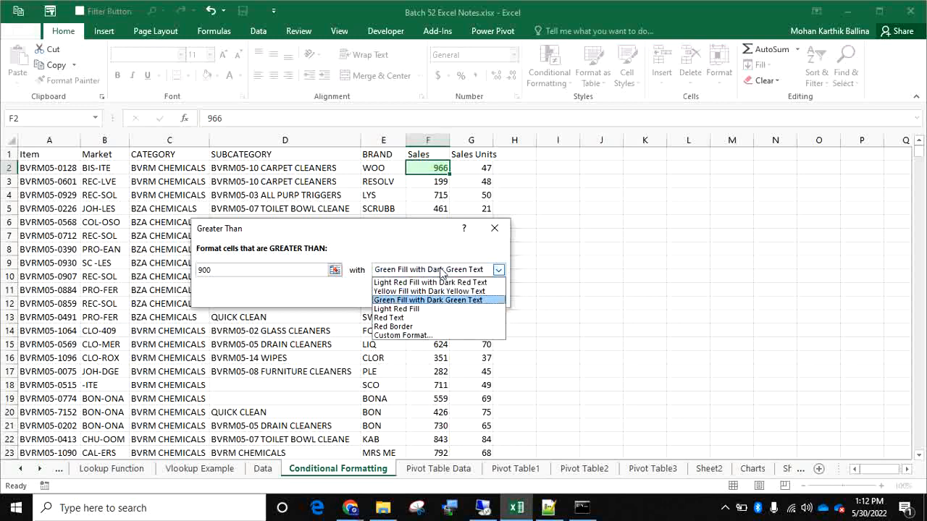
left_click(415, 310)
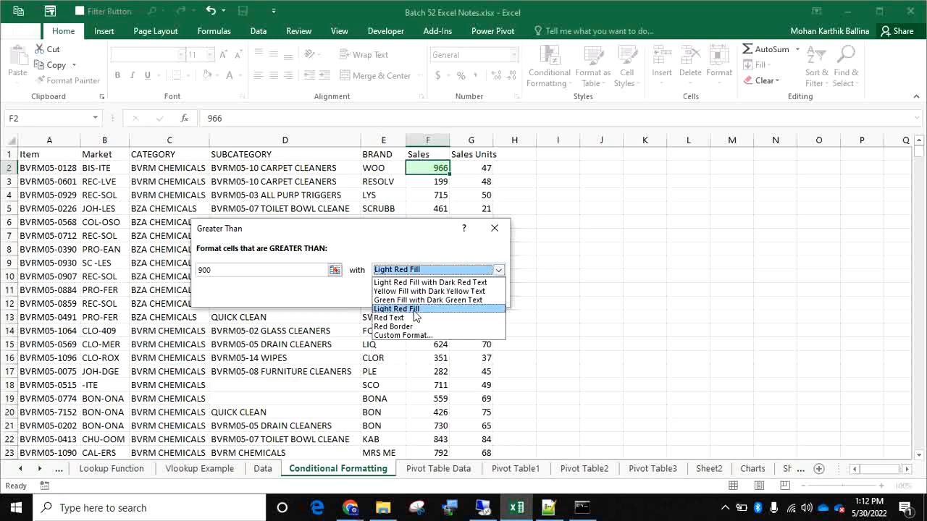
left_click(439, 273)
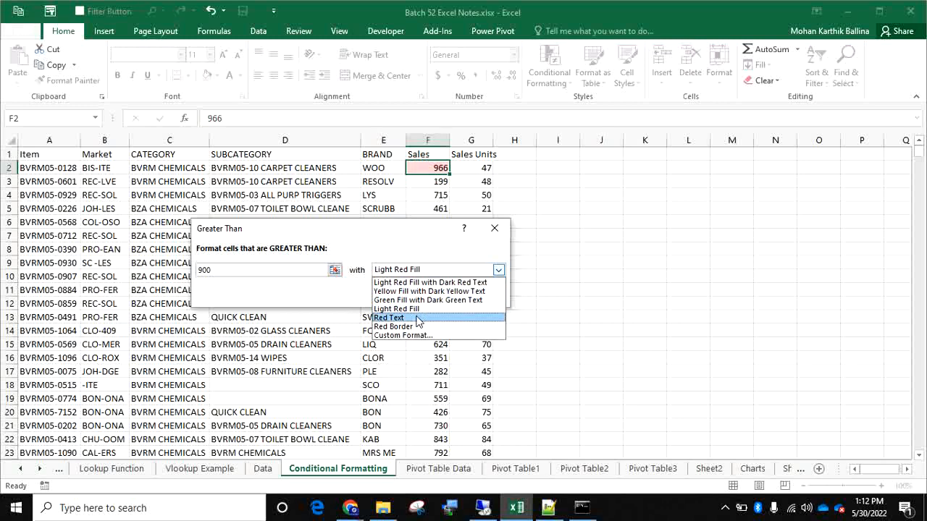
left_click(417, 317)
left_click(434, 270)
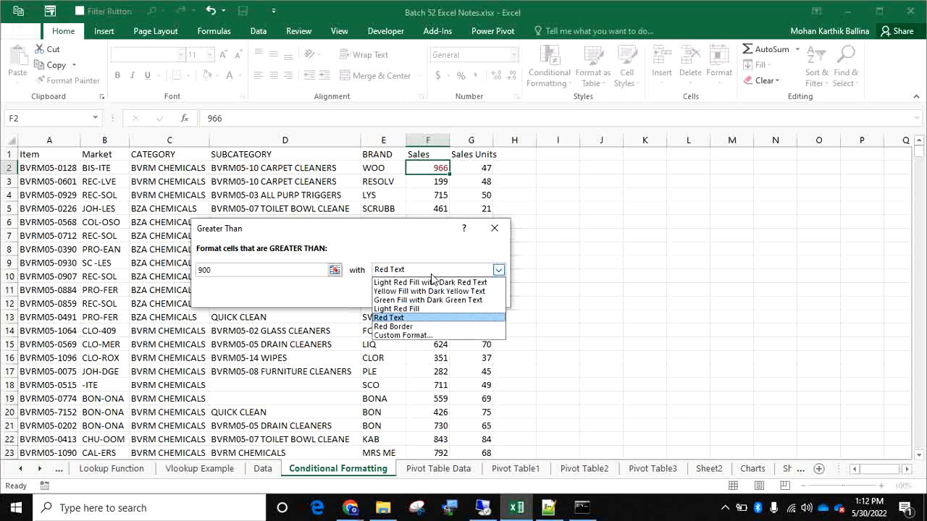
left_click(418, 327)
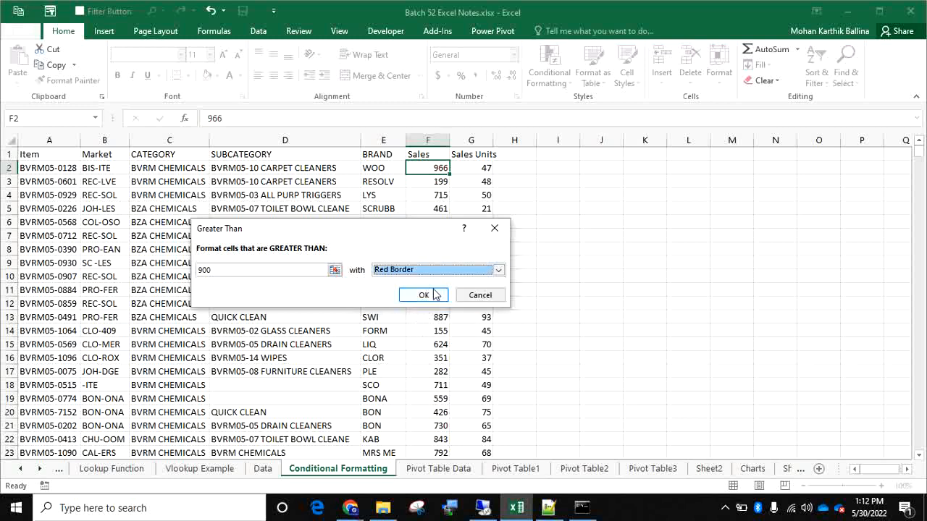
- Give the Greater Than 900 rule on Sales cell F2 a custom format with a yellow fill and apply the rule
left_click(452, 272)
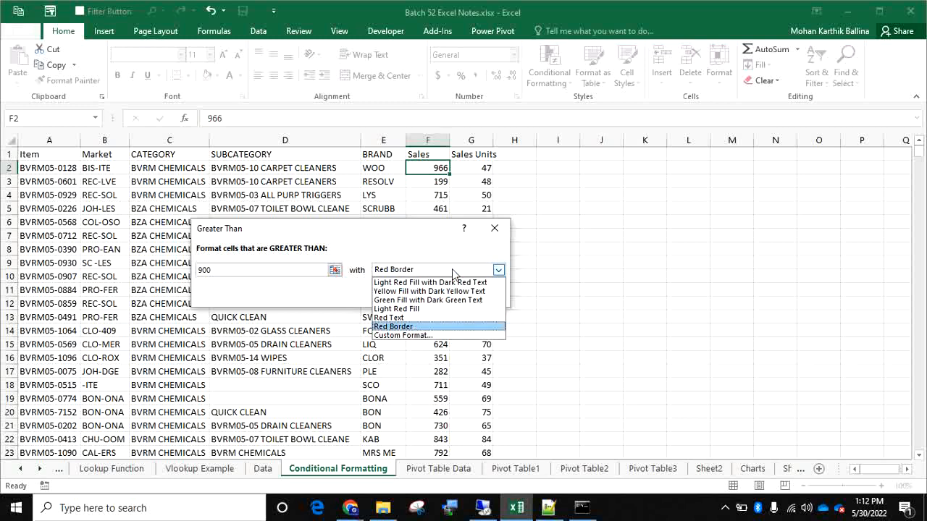
left_click(429, 335)
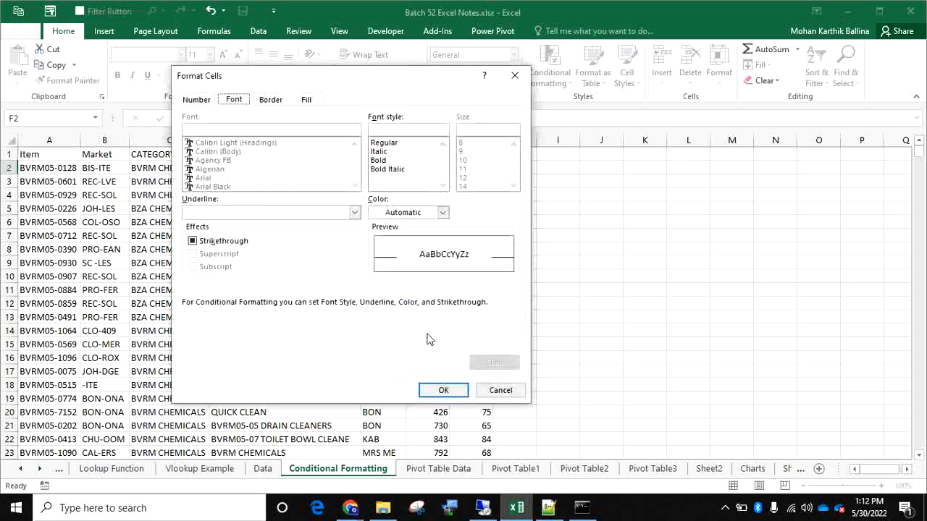
left_click(309, 100)
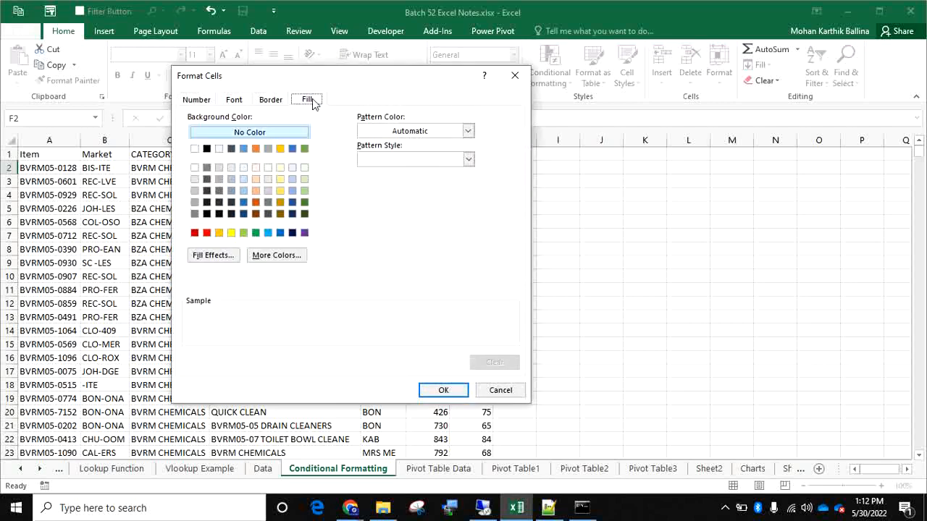
left_click(231, 233)
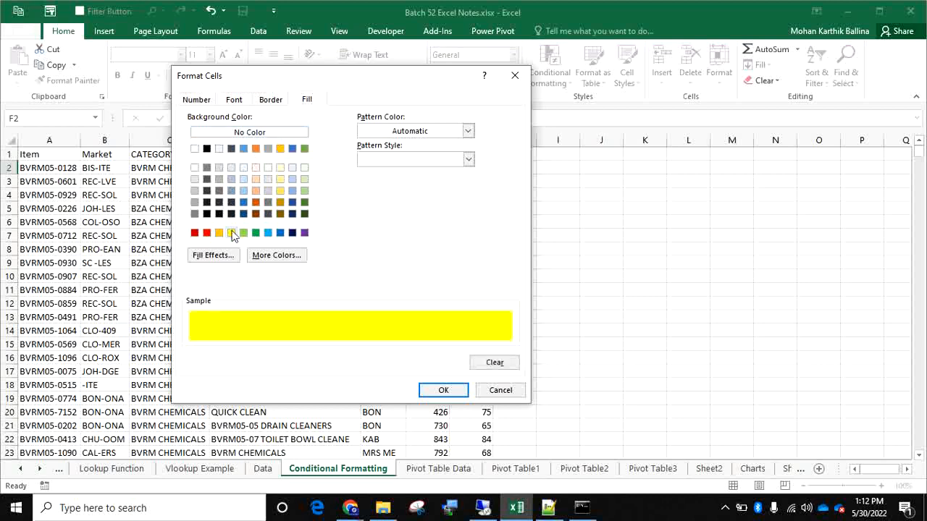
left_click(439, 391)
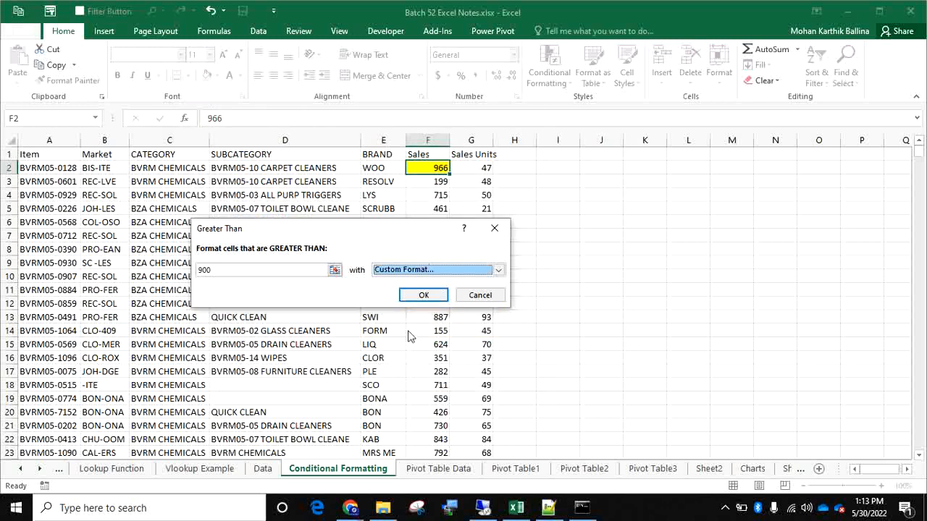
left_click(430, 298)
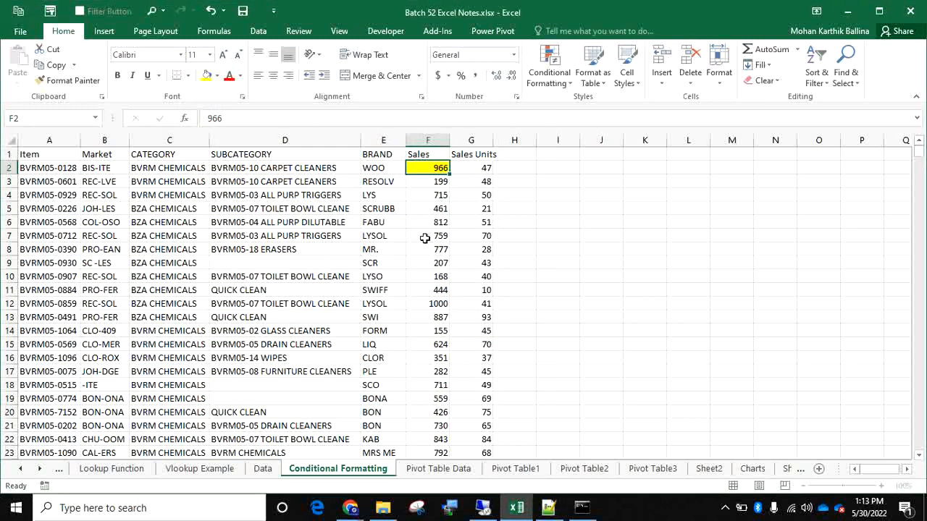
- Test the rule by setting Sales cell F2 to 899, 900 and 901 in turn
type("899")
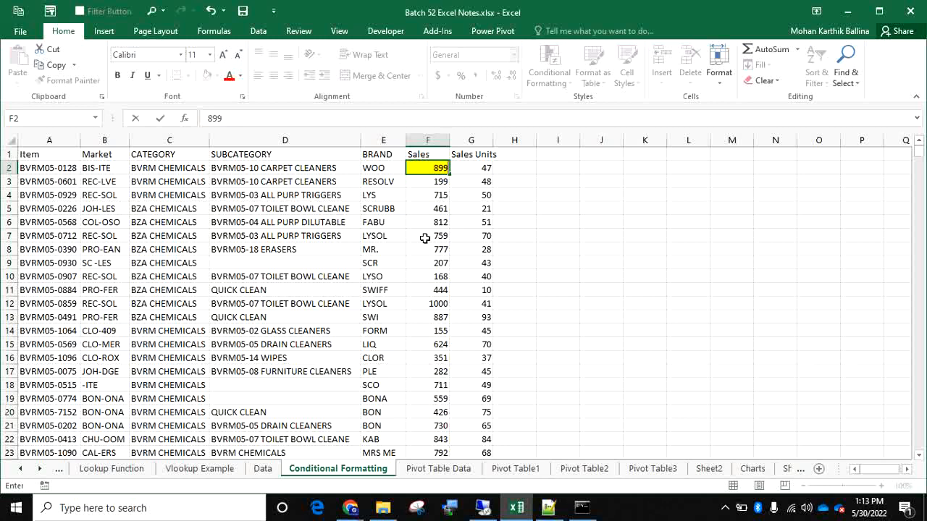
key("Return")
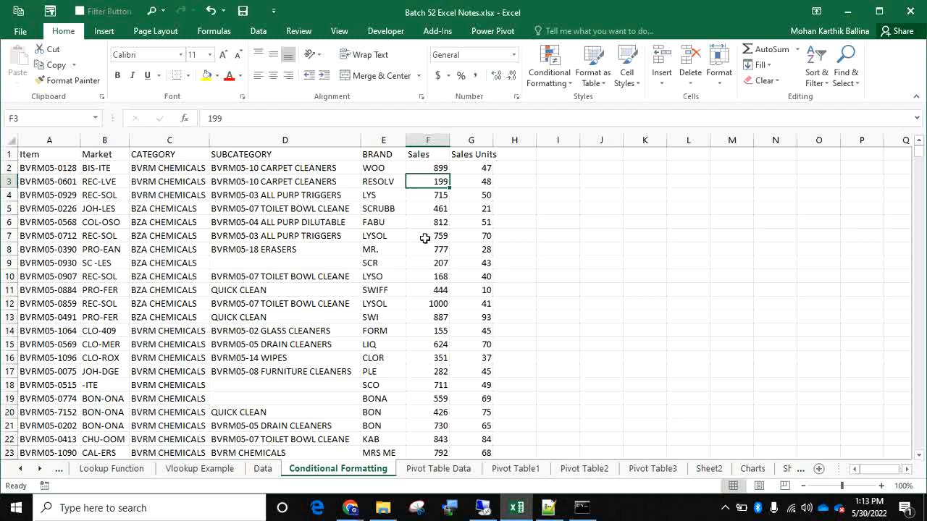
key("Up")
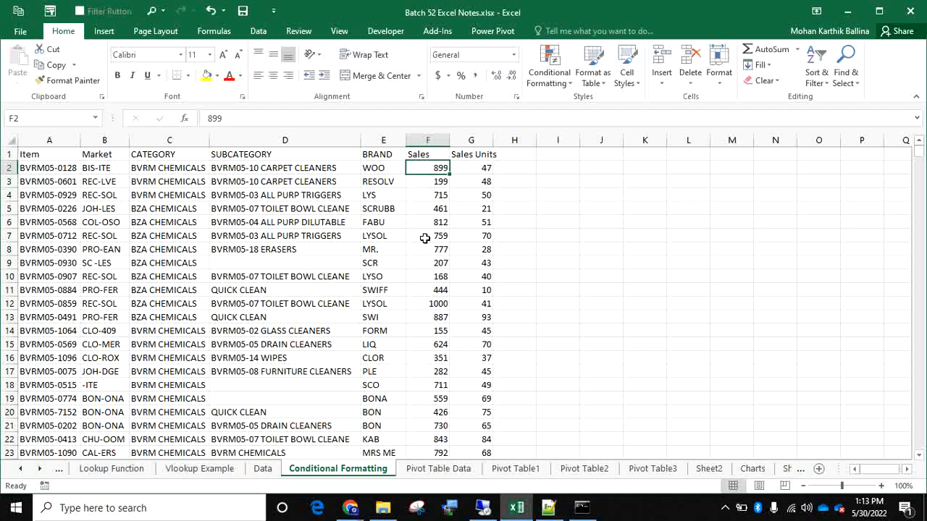
type("900")
key("Return")
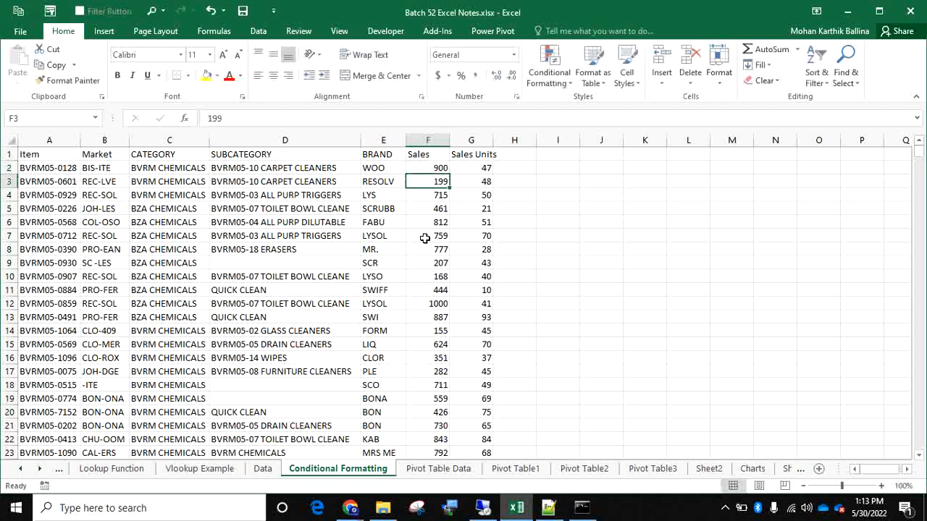
key("Up")
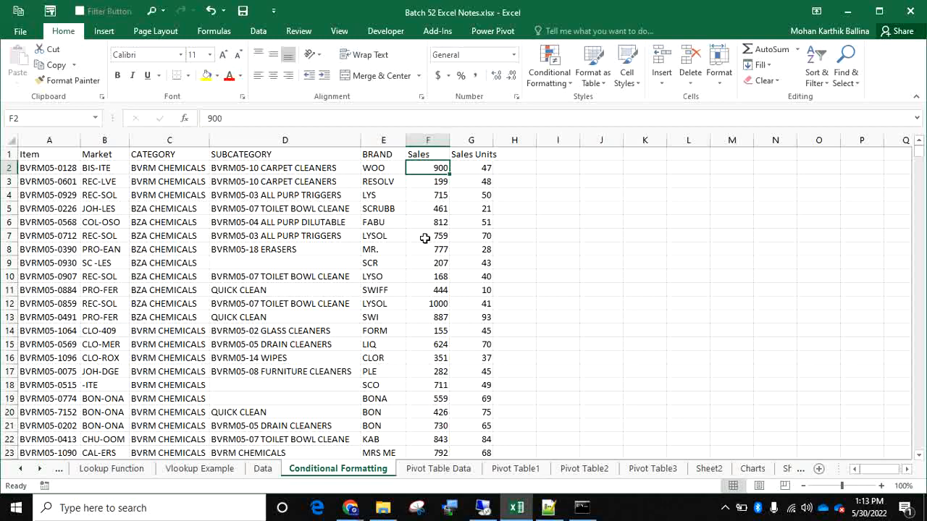
type("901")
key("Return")
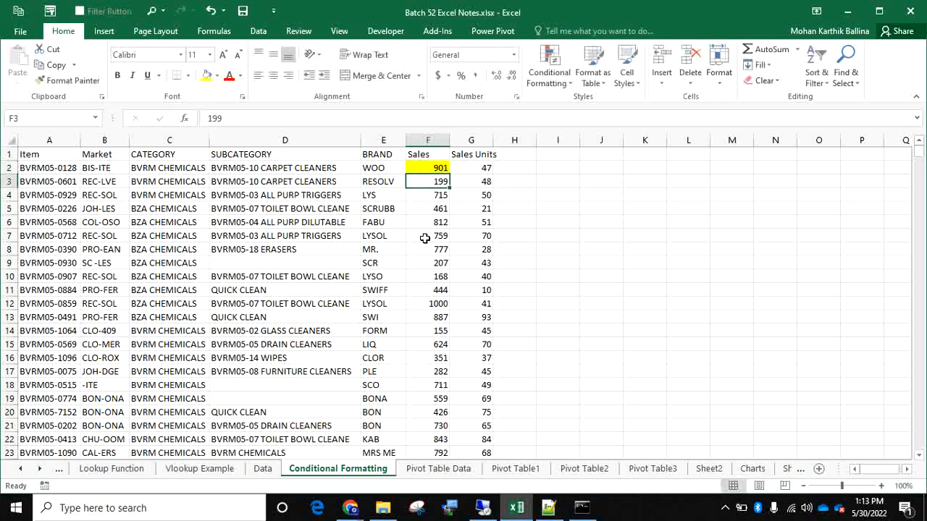
- Clear the conditional formatting rules from Sales cell F2
left_click(430, 168)
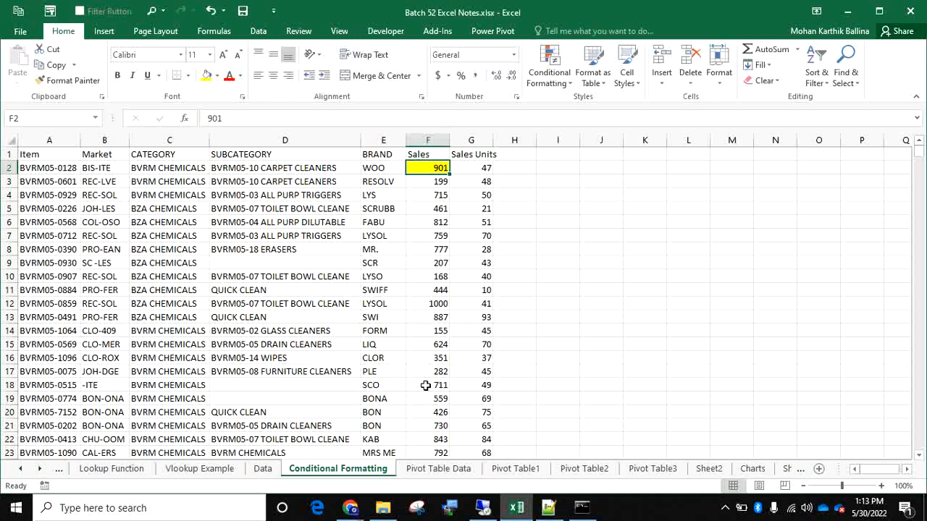
left_click(555, 90)
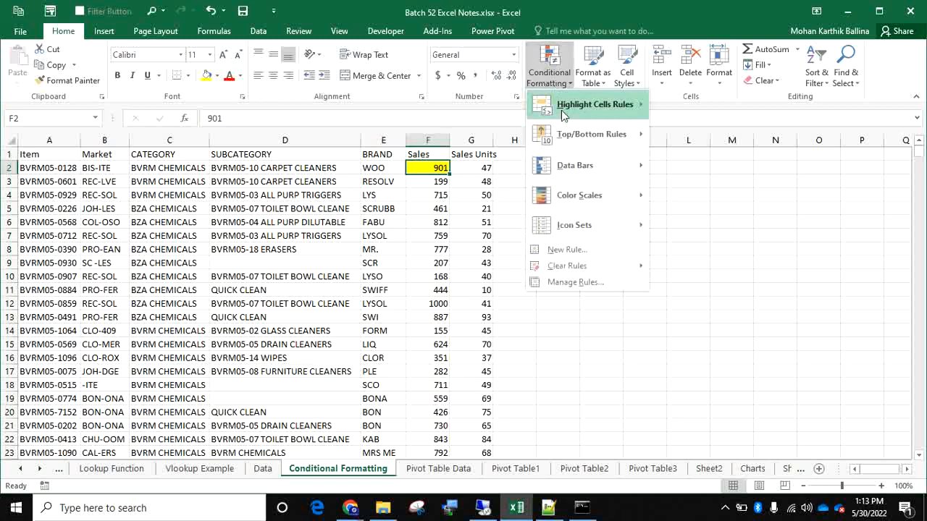
mouse_move(588, 269)
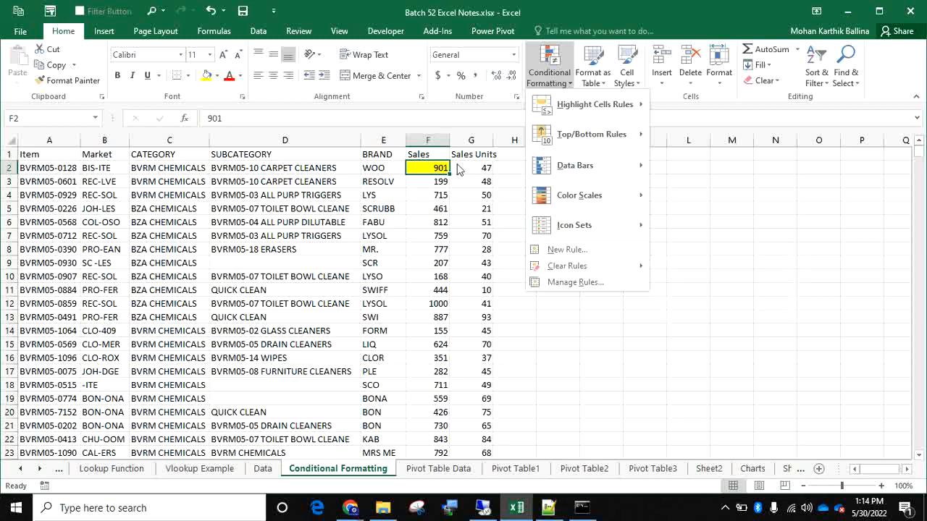
mouse_move(635, 267)
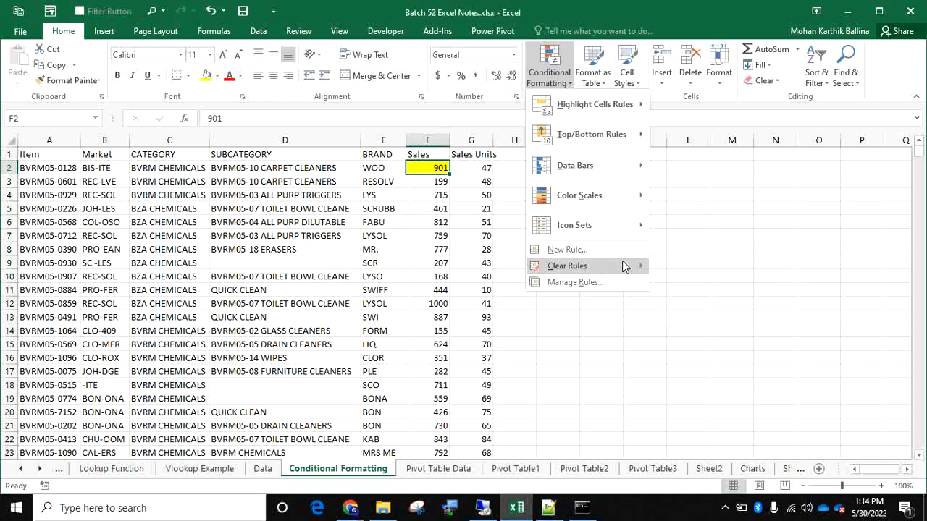
left_click(674, 268)
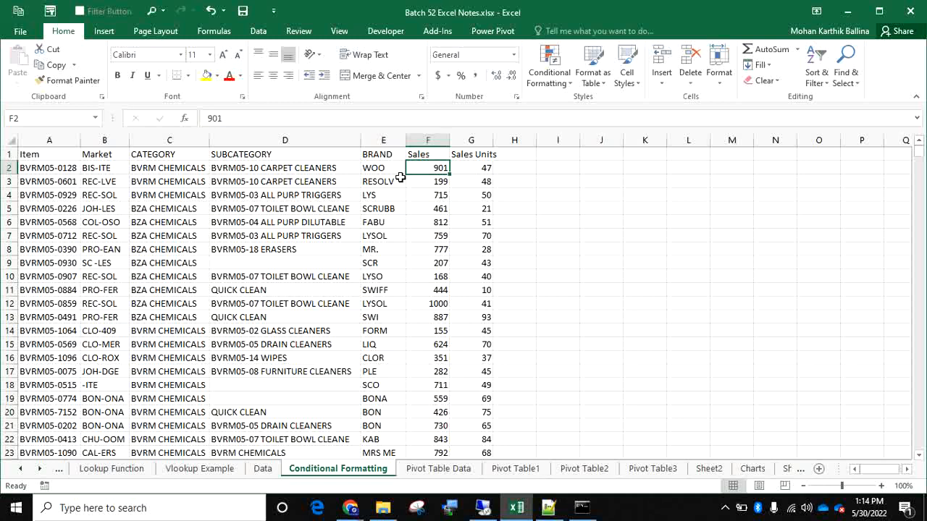
- Start a new Greater Than highlight rule on Sales cell F2 with a threshold of 900
left_click(550, 72)
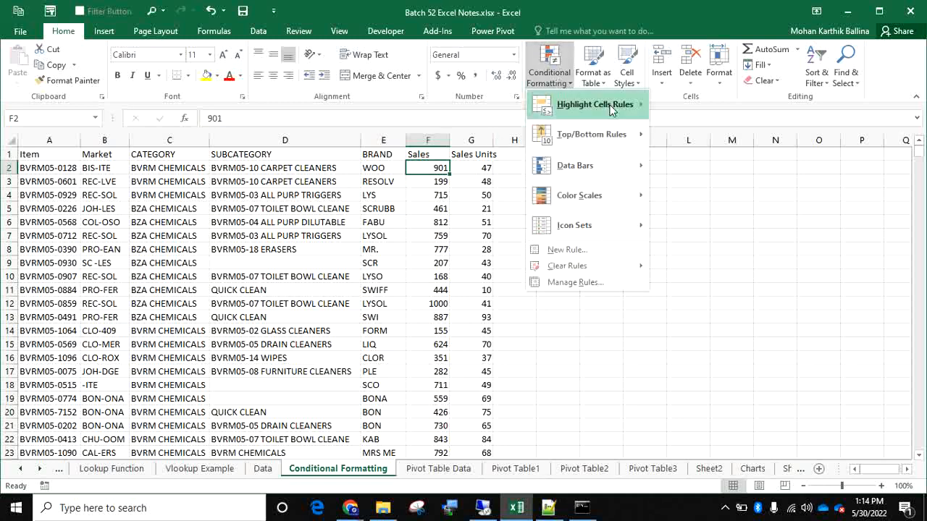
mouse_move(611, 108)
left_click(709, 109)
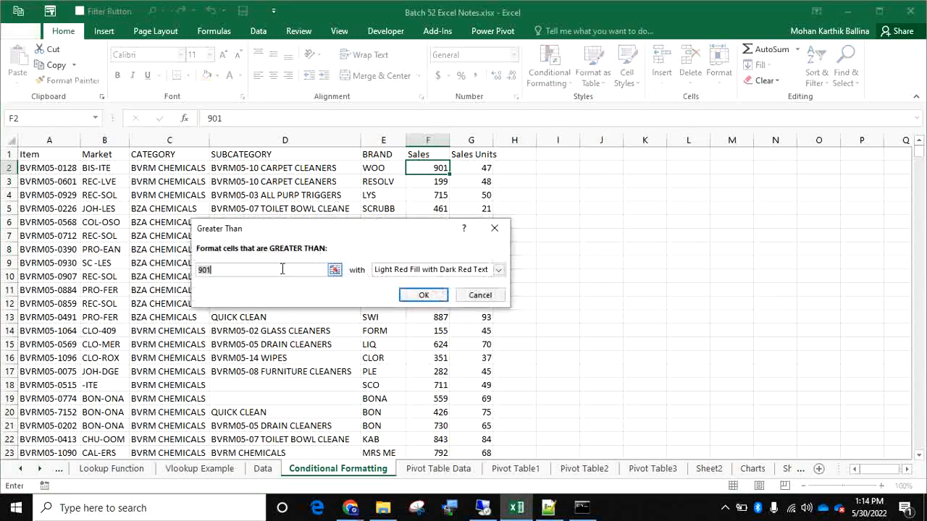
key("Right")
key("BackSpace")
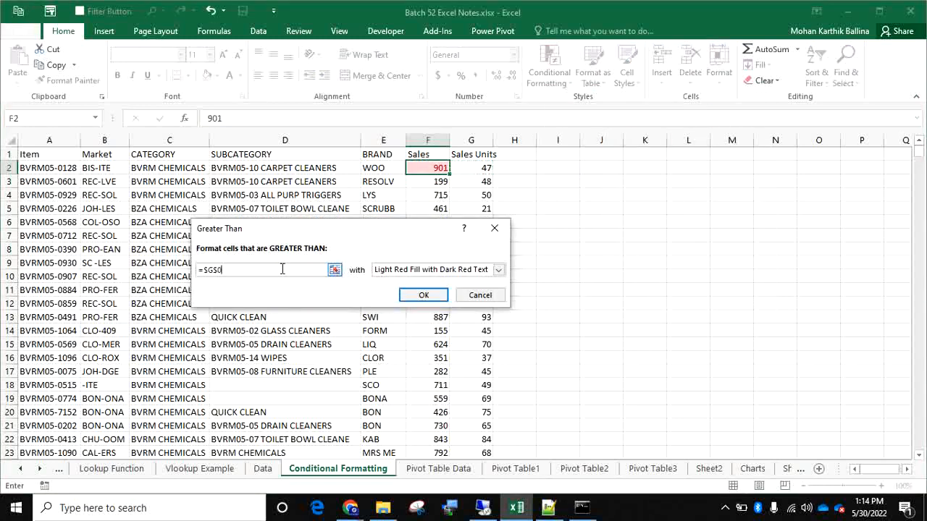
key("BackSpace")
key("BackSpace")
key("BackSpace")
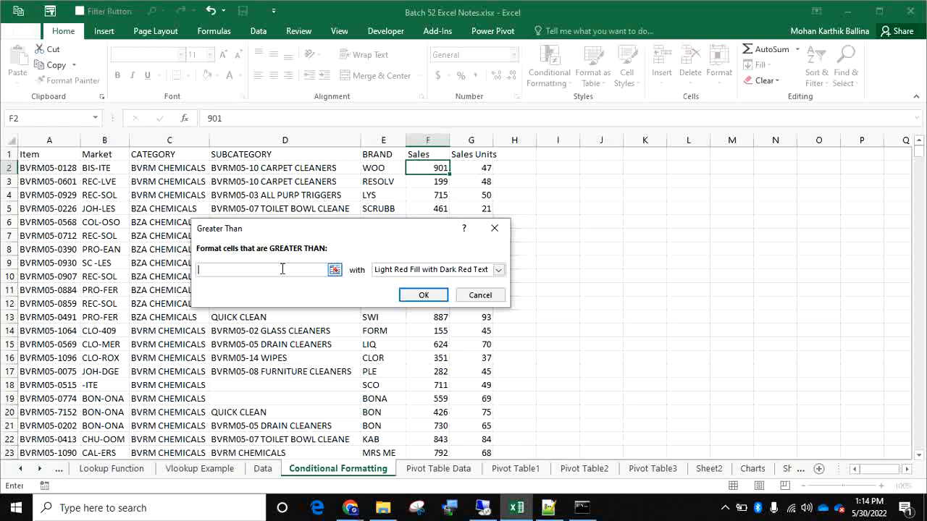
type("900")
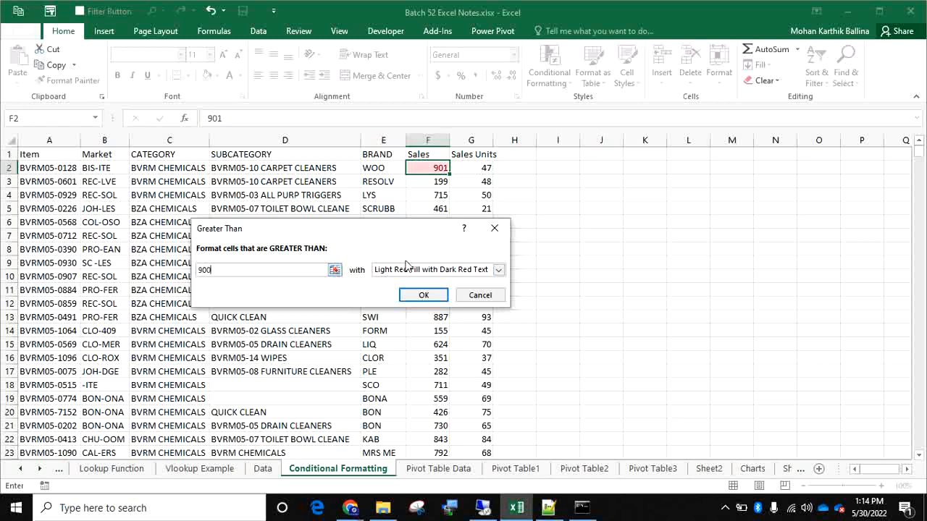
- Set a custom yellow fill as the new rule's format and apply the rule to Sales cell F2
left_click(498, 270)
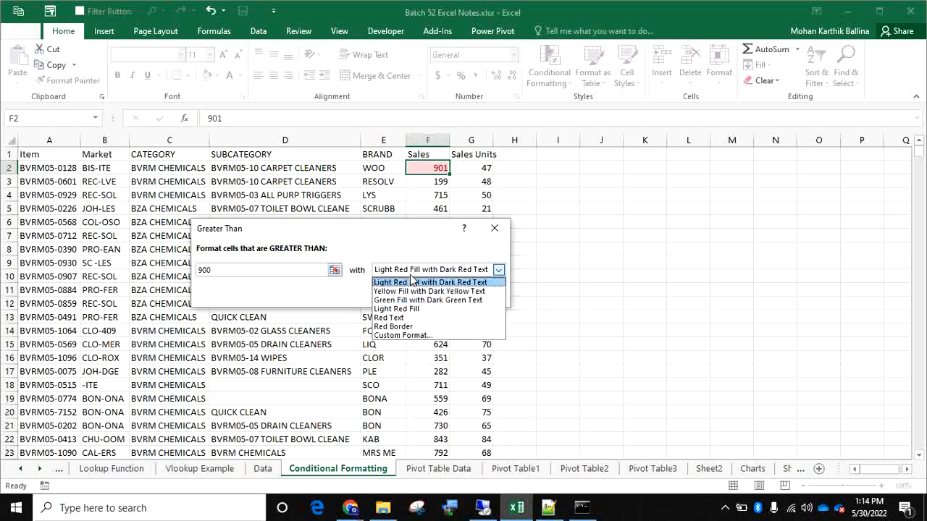
left_click(399, 335)
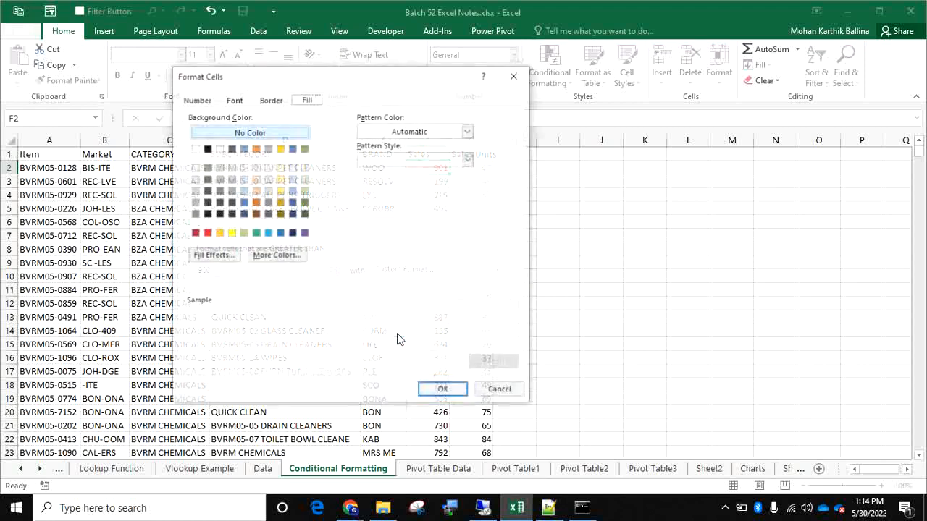
left_click(231, 232)
left_click(439, 390)
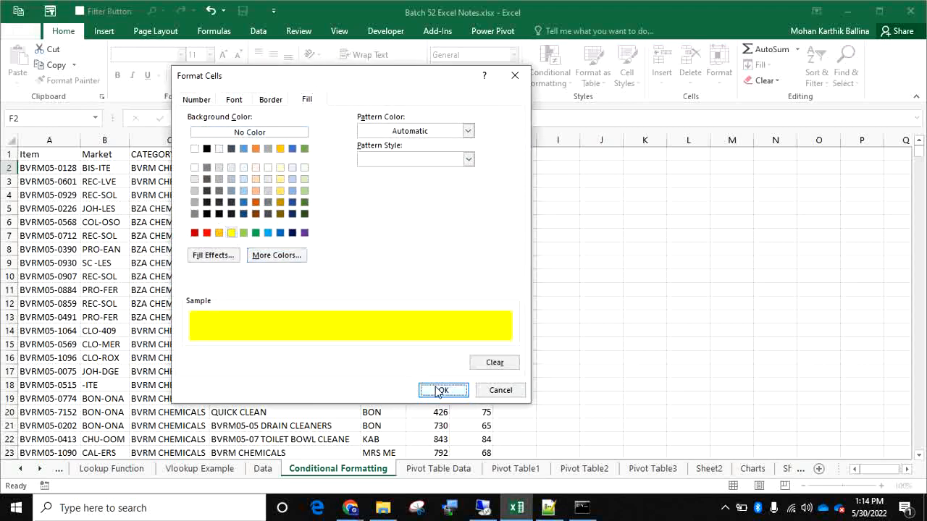
left_click(427, 294)
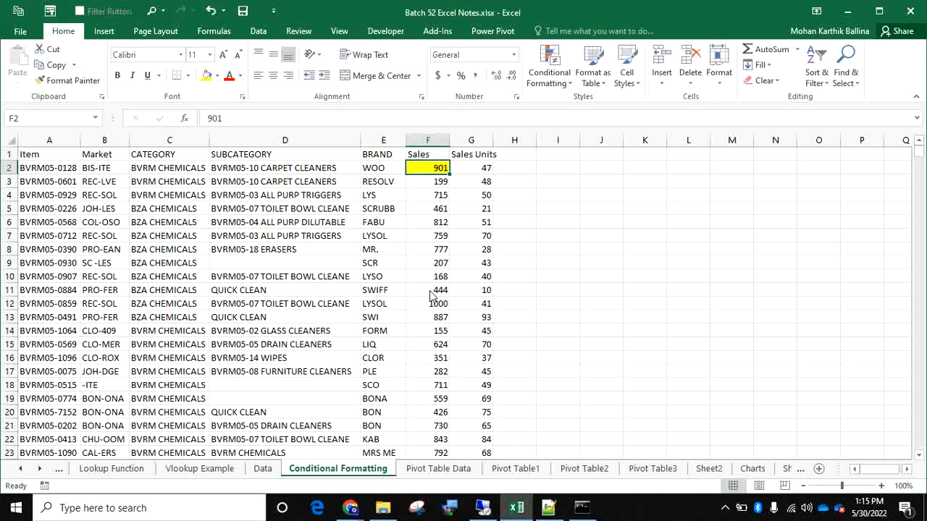
- Edit the existing Cell Value > 900 rule on F2 to use the greater than or equal to condition
left_click(546, 80)
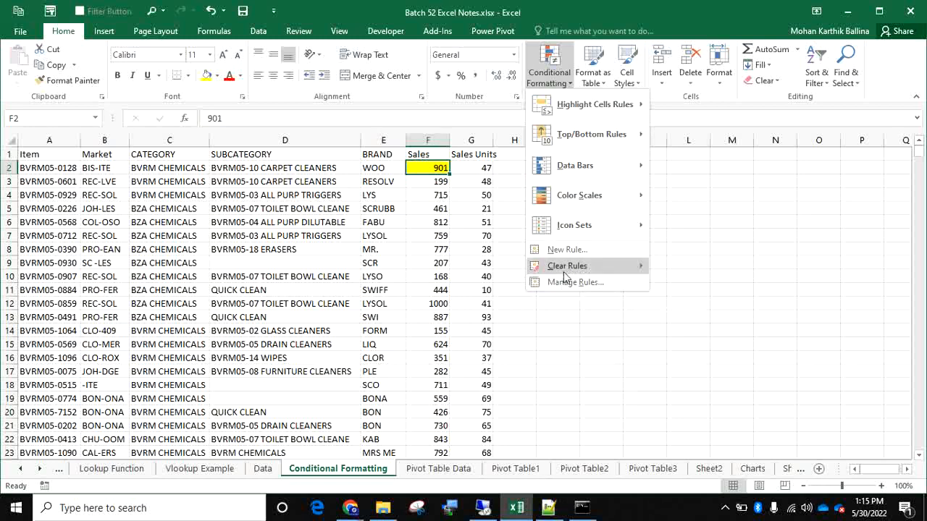
mouse_move(565, 272)
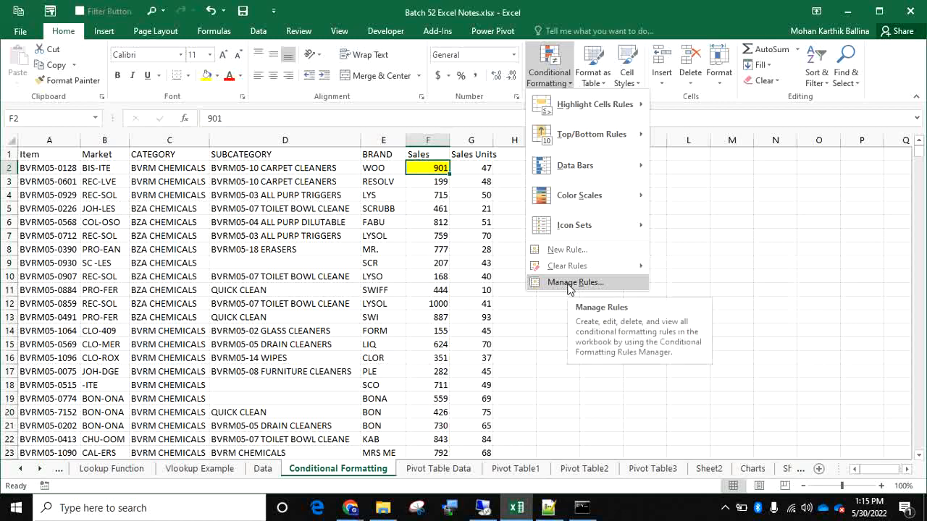
left_click(572, 283)
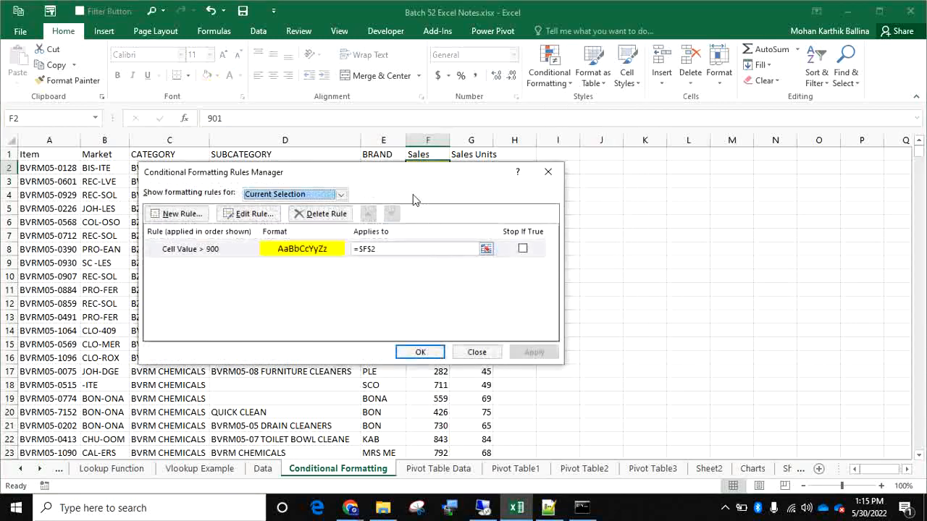
left_click_drag(410, 174, 451, 234)
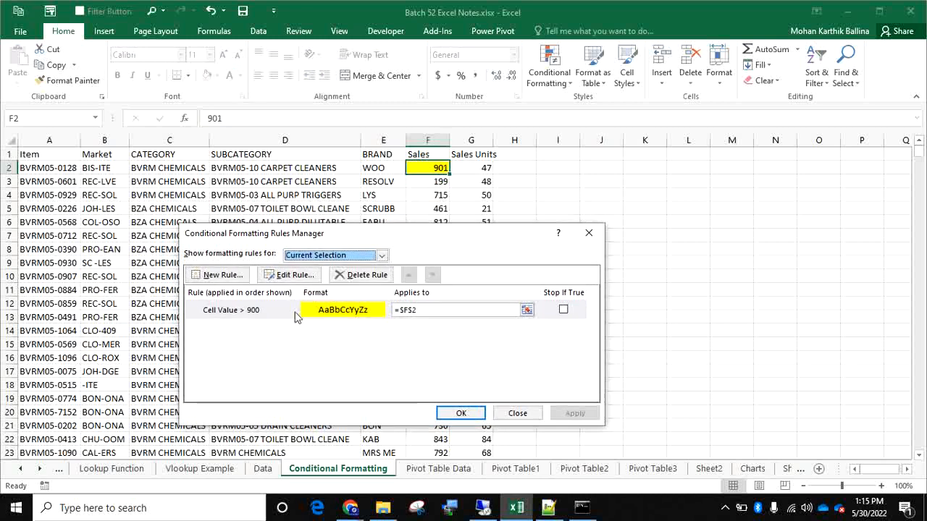
left_click(247, 318)
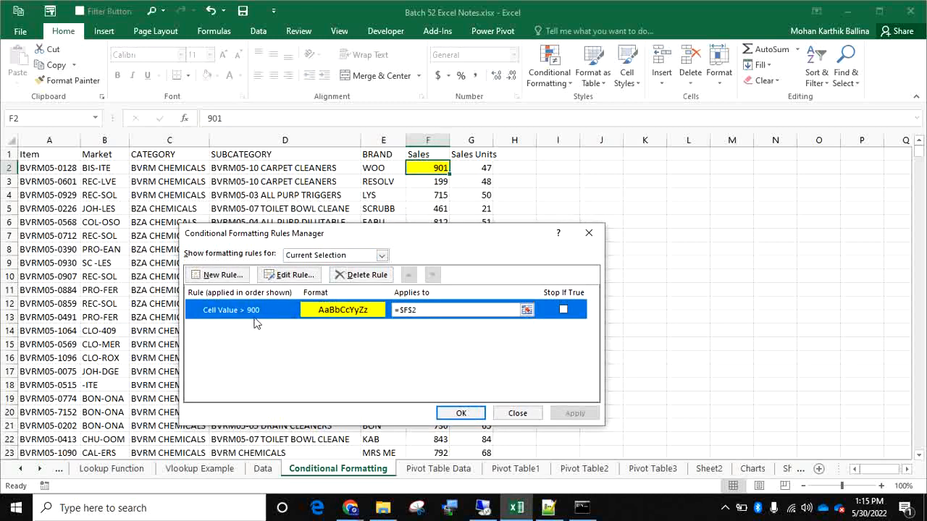
left_click(292, 275)
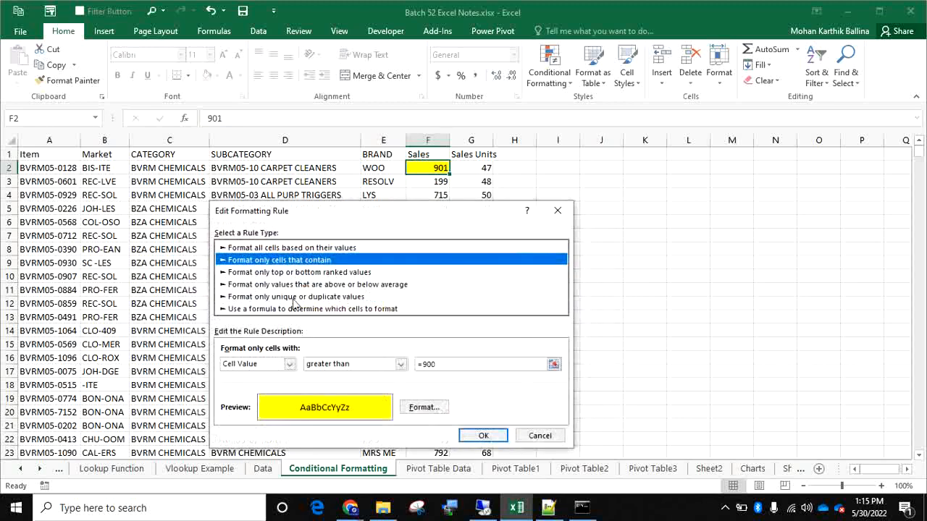
left_click(400, 365)
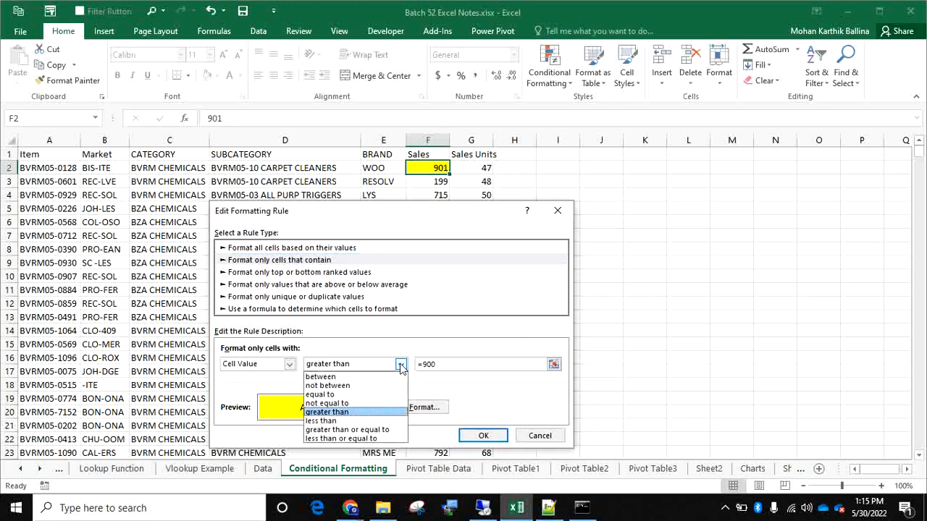
left_click(368, 430)
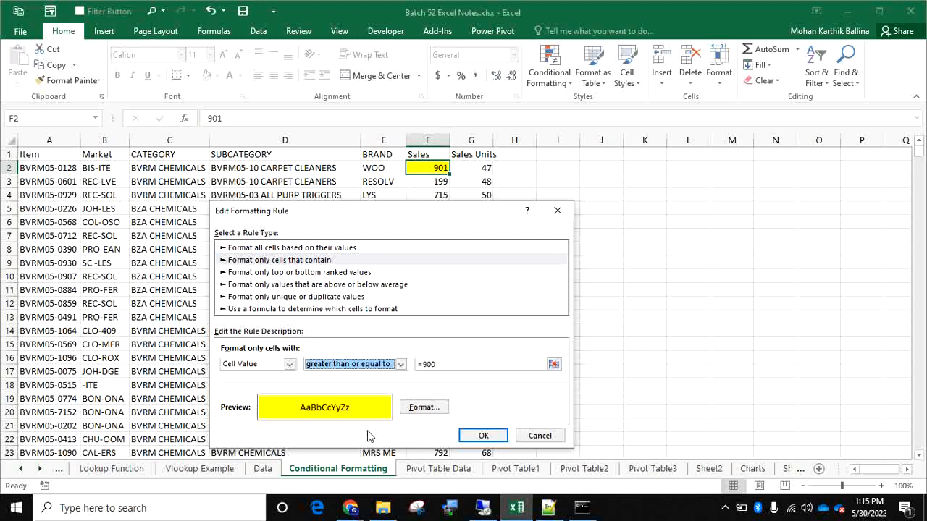
- Change the F2 rule's format to a light blue fill and apply the edited rule
left_click(423, 408)
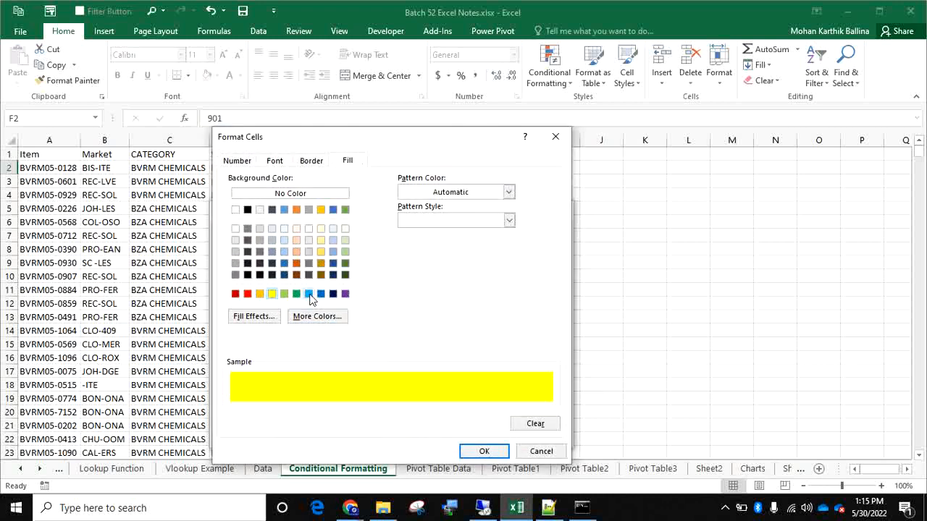
left_click(308, 293)
left_click(484, 451)
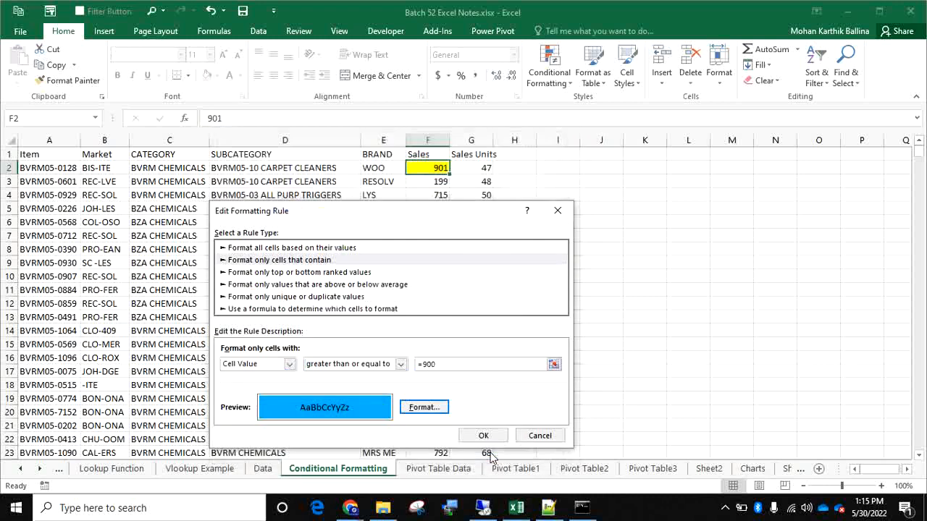
left_click(484, 436)
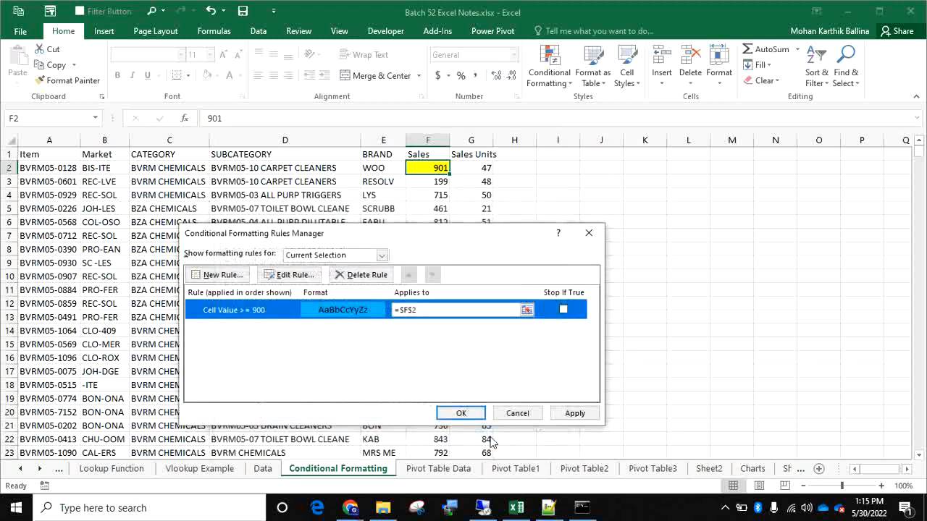
left_click(569, 414)
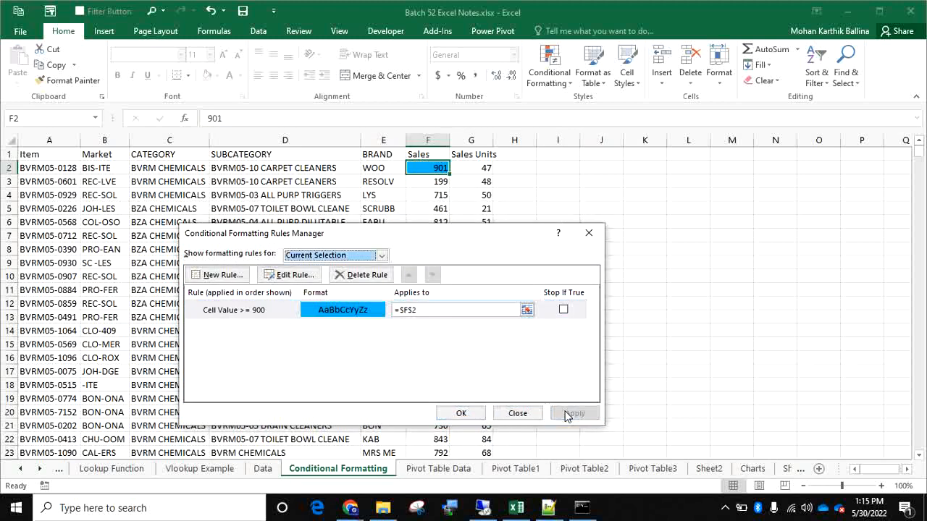
left_click(461, 414)
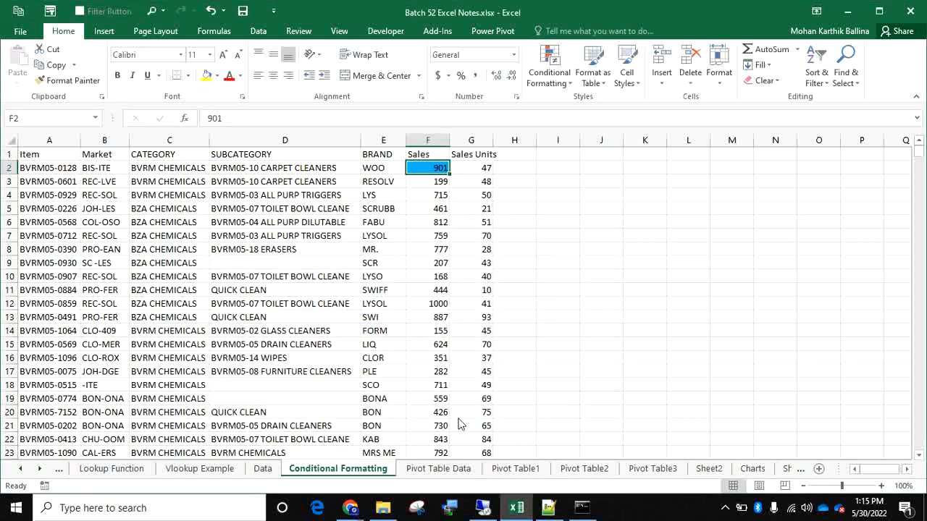
- Edit the conditional formatting rule on Sales cell F2 to use a threshold of 1000 and apply it
left_click(545, 86)
mouse_move(572, 270)
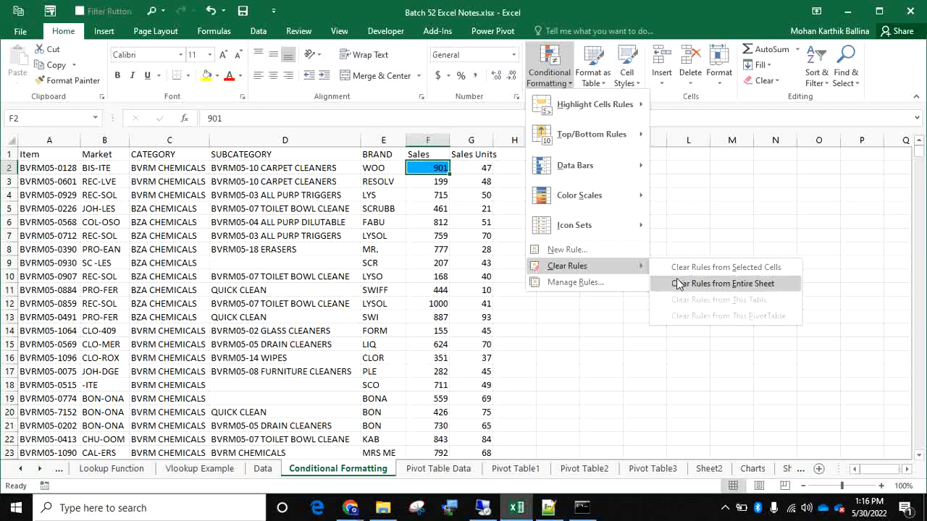
left_click(596, 283)
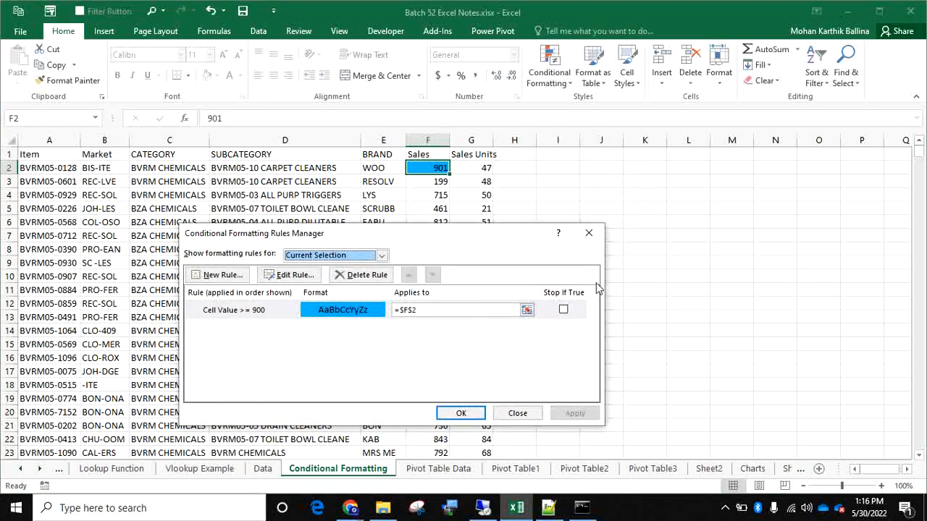
left_click(280, 316)
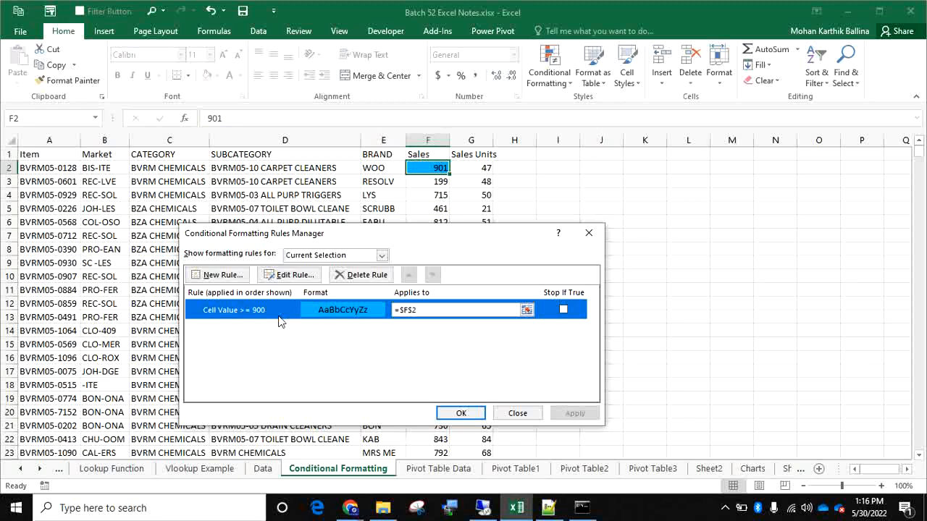
left_click(305, 276)
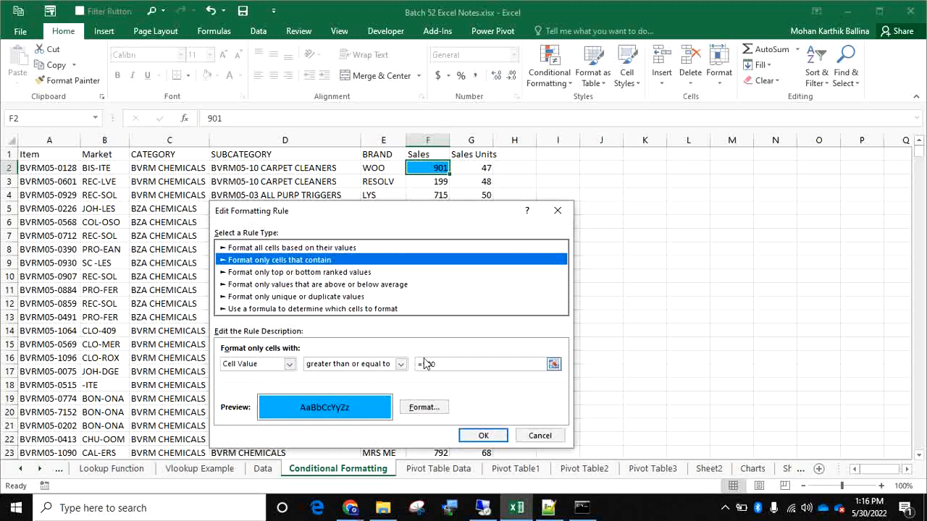
left_click(448, 363)
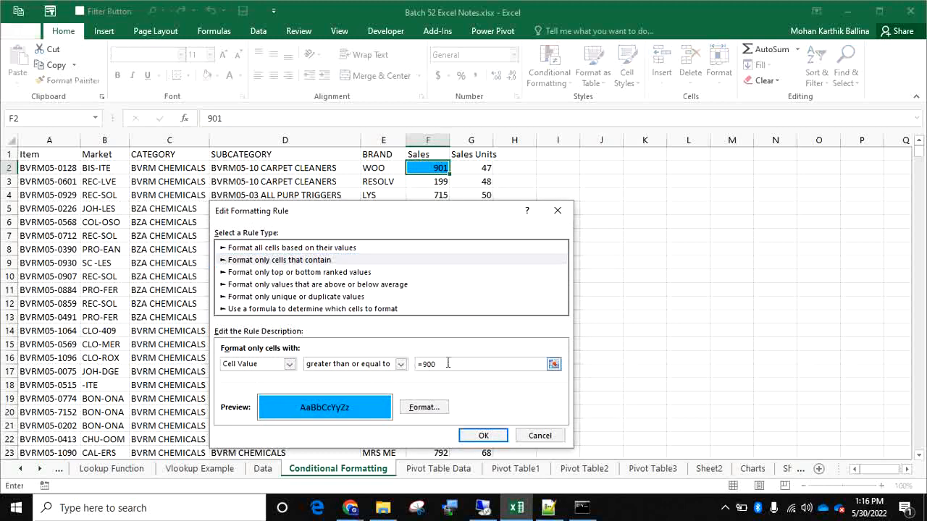
key("BackSpace")
key("BackSpace")
key("BackSpace")
left_click(484, 436)
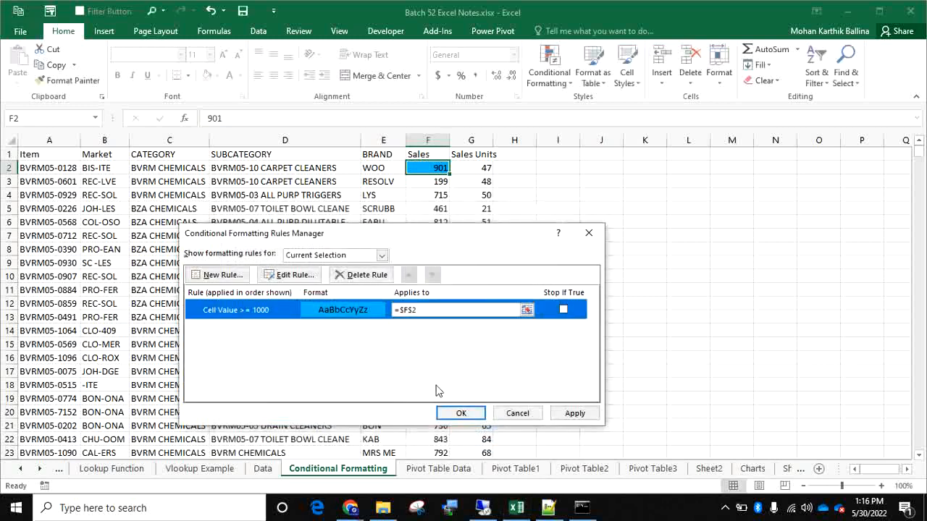
left_click(571, 413)
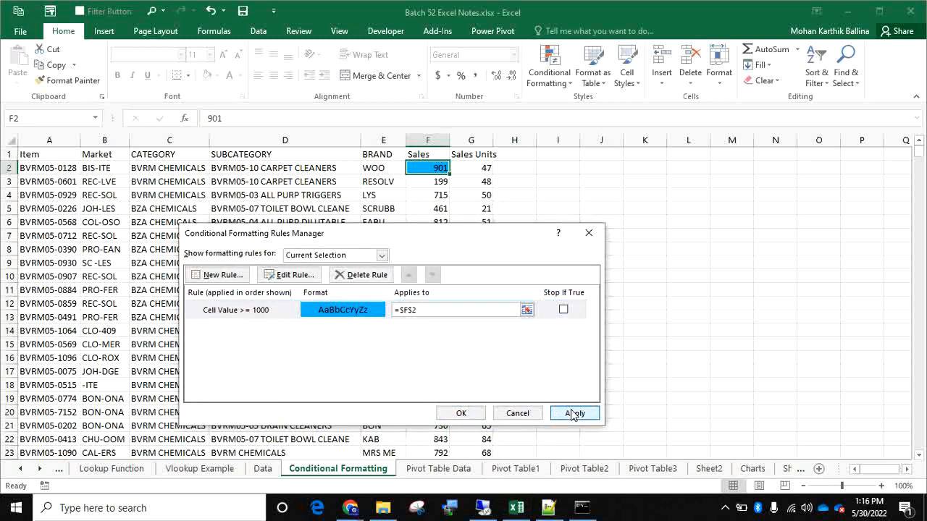
left_click(457, 417)
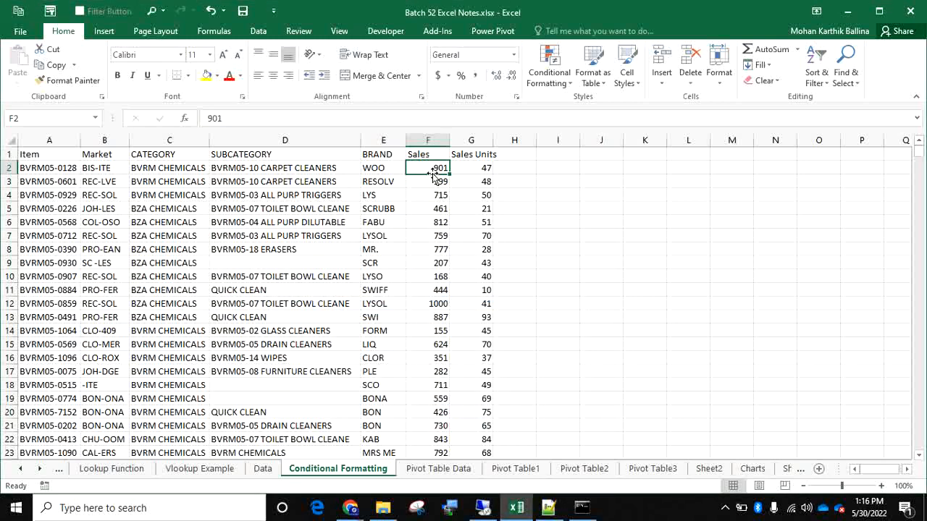
- Test the rule by entering 1002 and then 904 in Sales cell F2
type("1002")
key("Return")
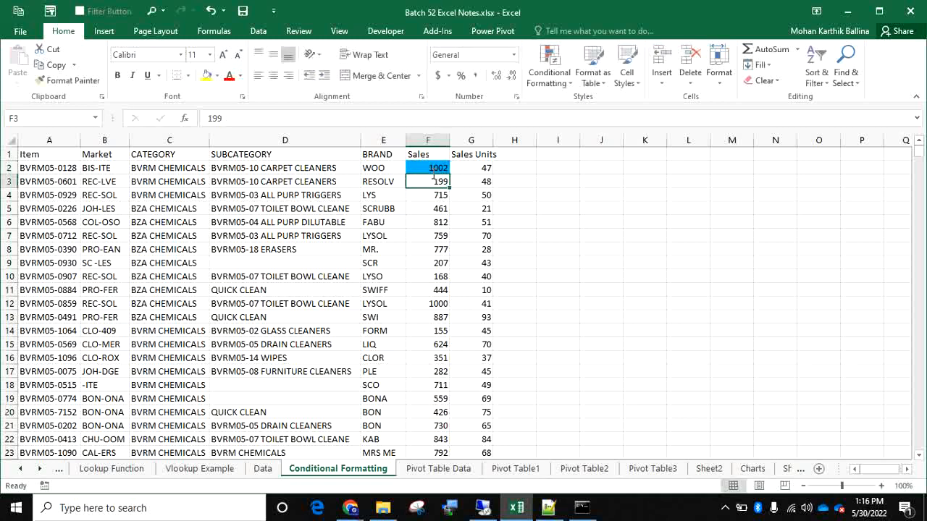
left_click(433, 173)
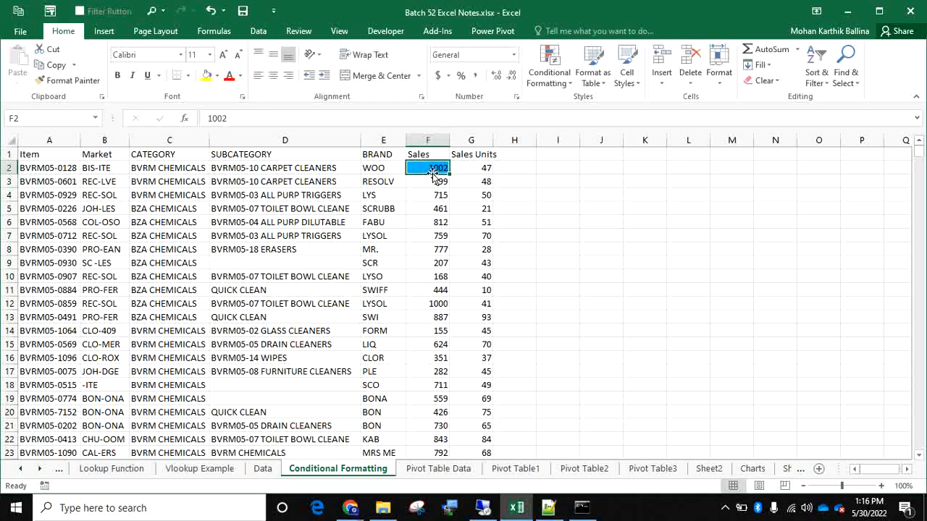
type("90")
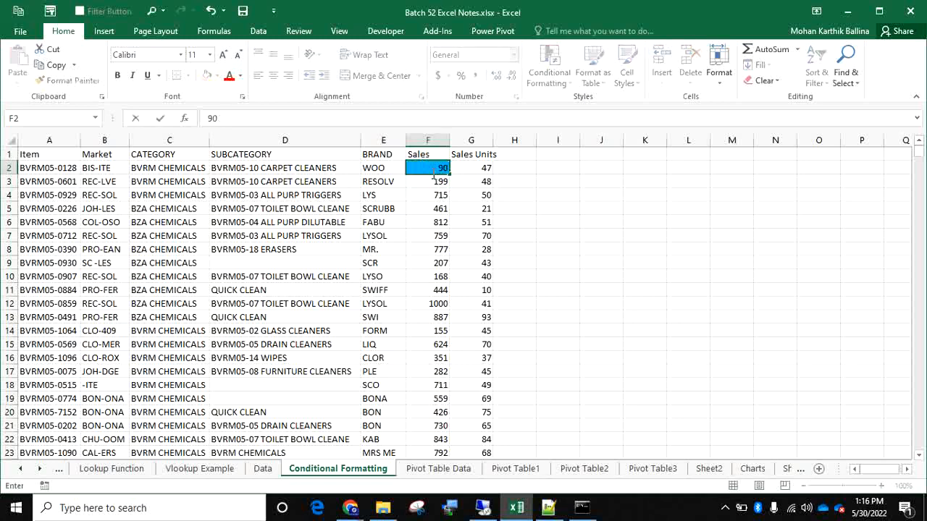
type("04")
key("Return")
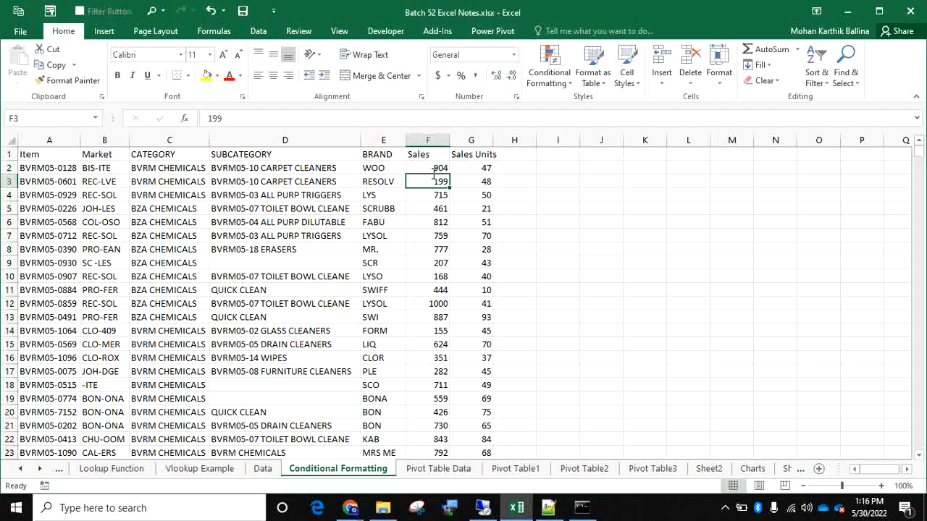
- Clear the conditional formatting rules from the entire sheet
left_click(567, 83)
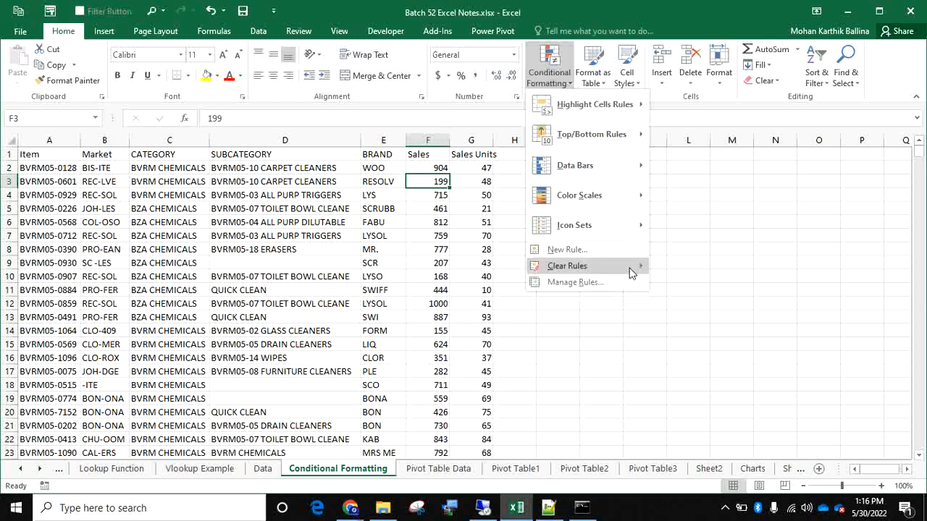
mouse_move(630, 272)
left_click(684, 283)
left_click(688, 289)
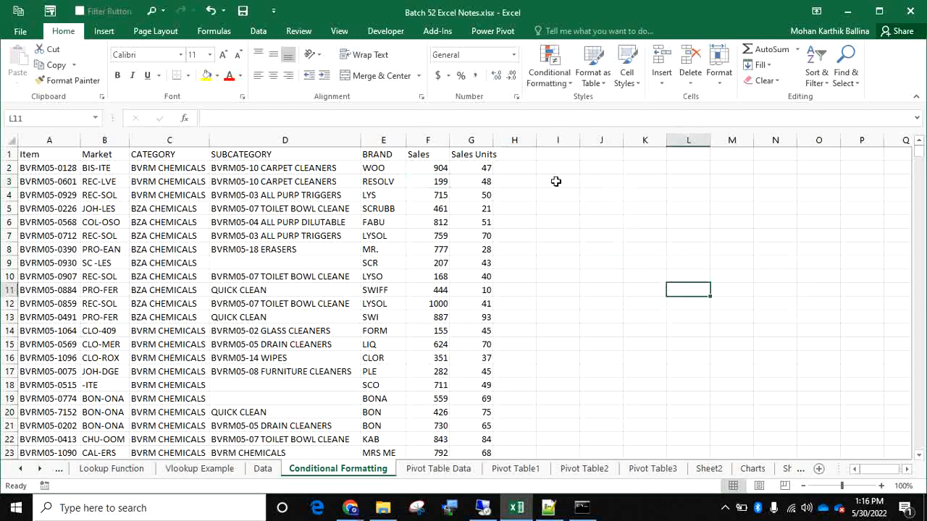
left_click(561, 85)
mouse_move(628, 266)
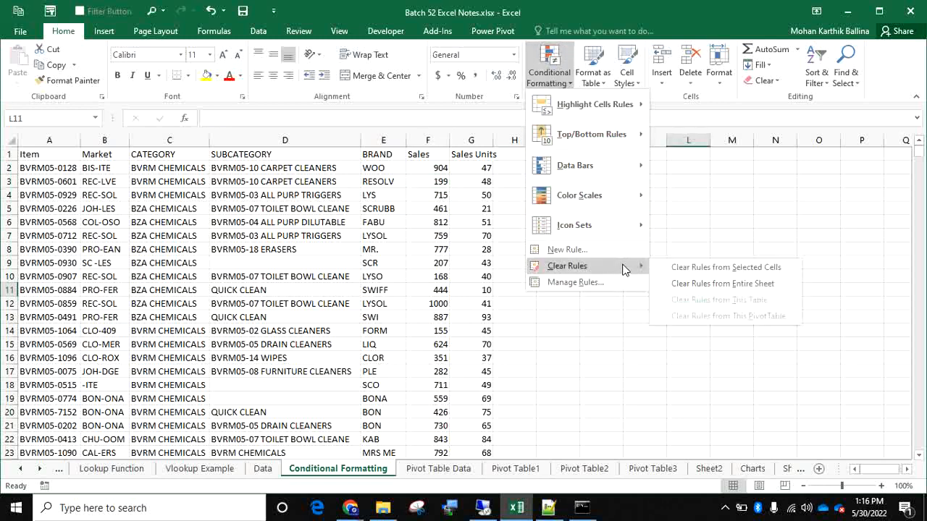
left_click(684, 283)
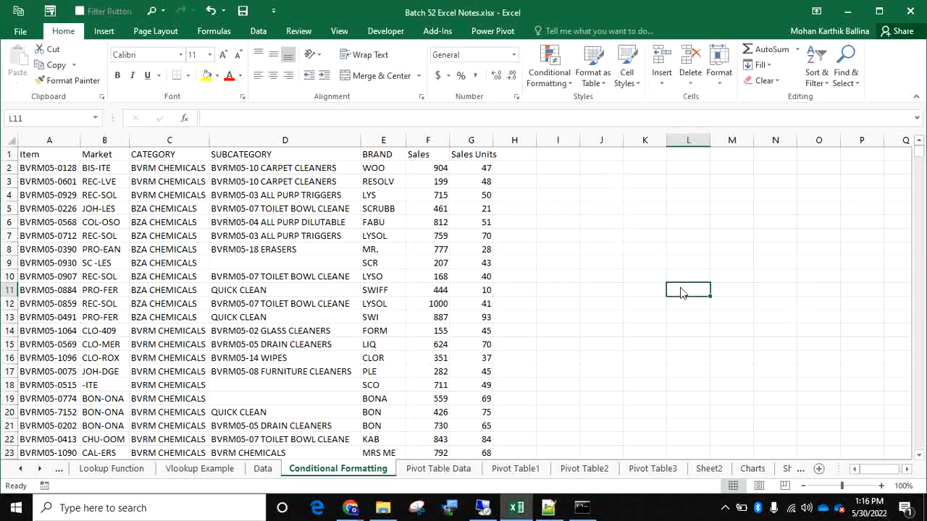
left_click(550, 60)
mouse_move(634, 267)
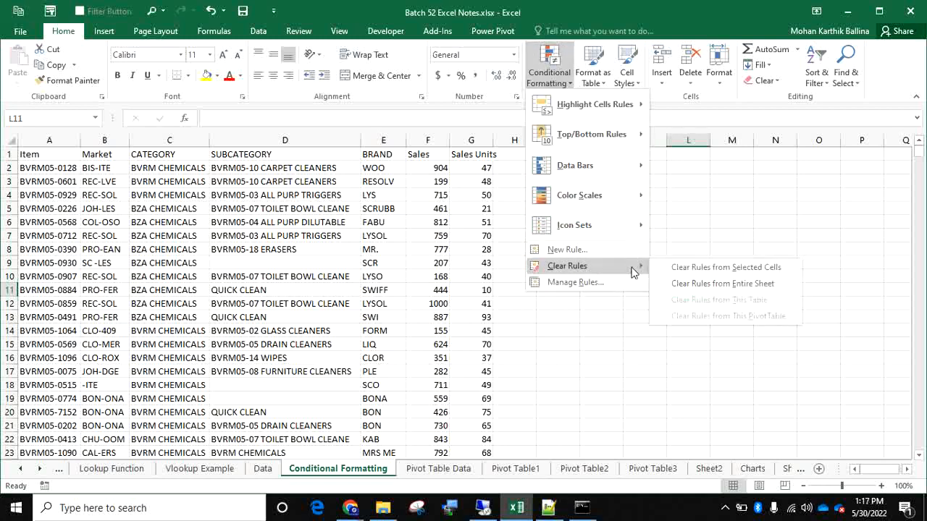
left_click(688, 285)
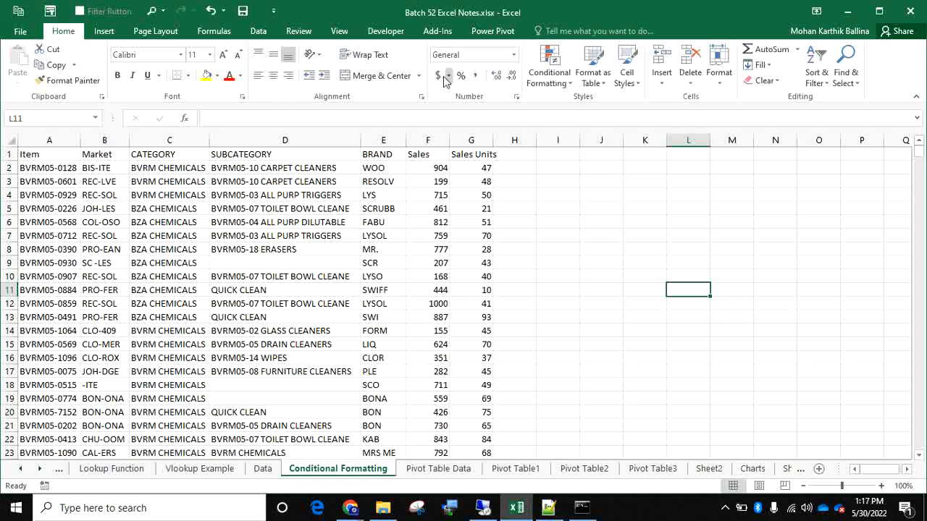
- Check the conditional formatting rules manager for rules on empty cell L11 and on Sales cell F2
left_click(562, 84)
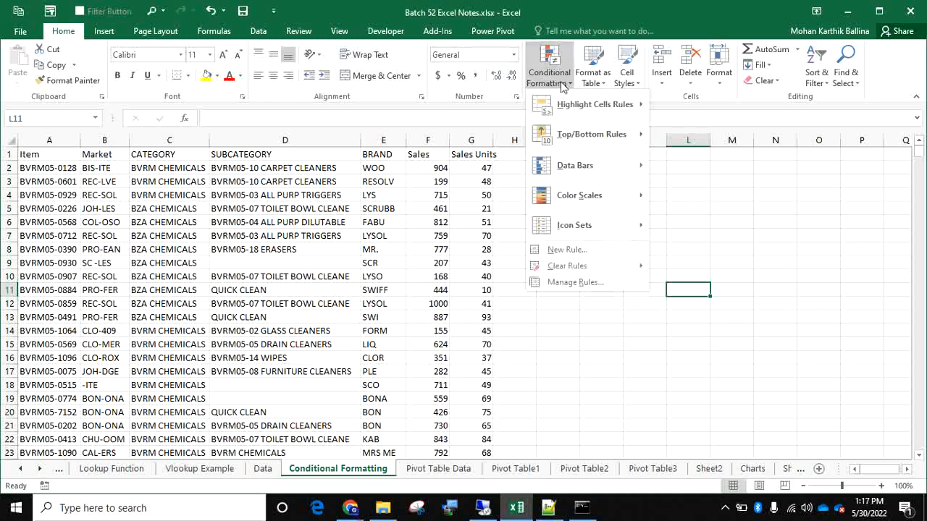
left_click(569, 282)
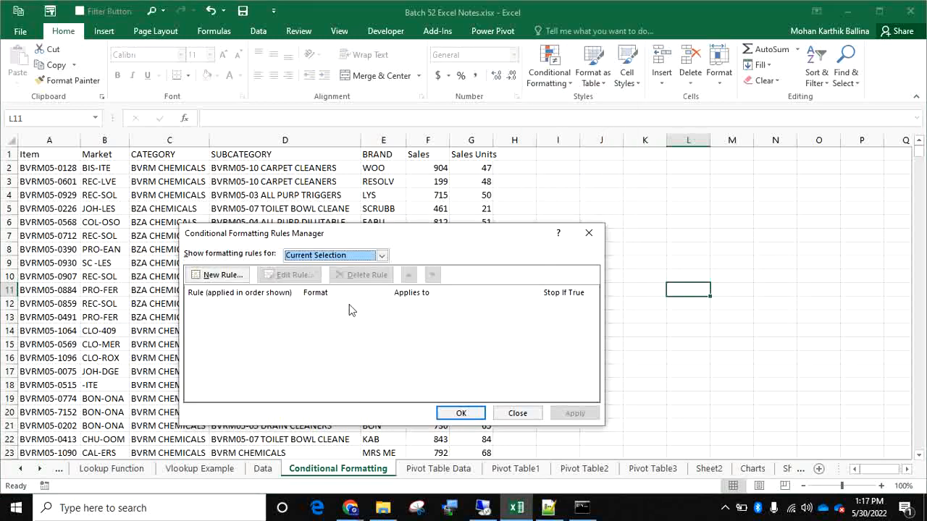
left_click(591, 235)
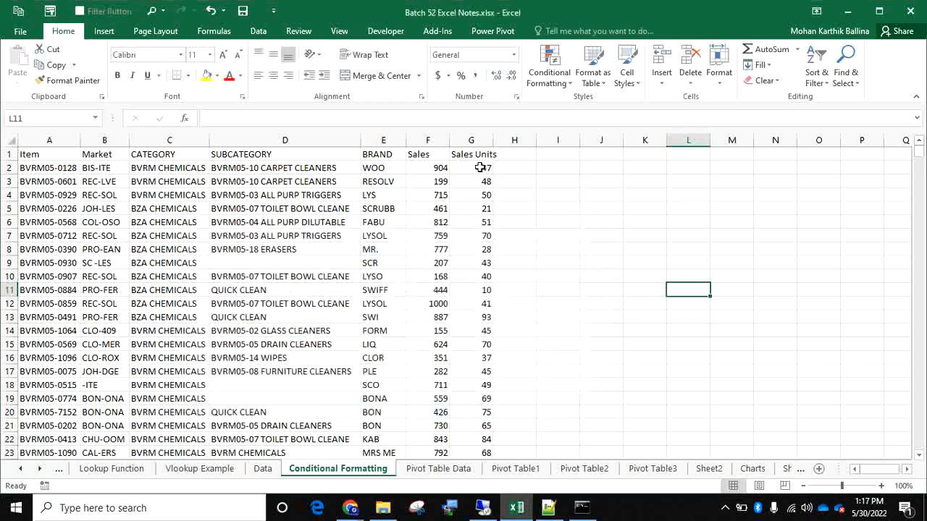
left_click(430, 164)
left_click(549, 72)
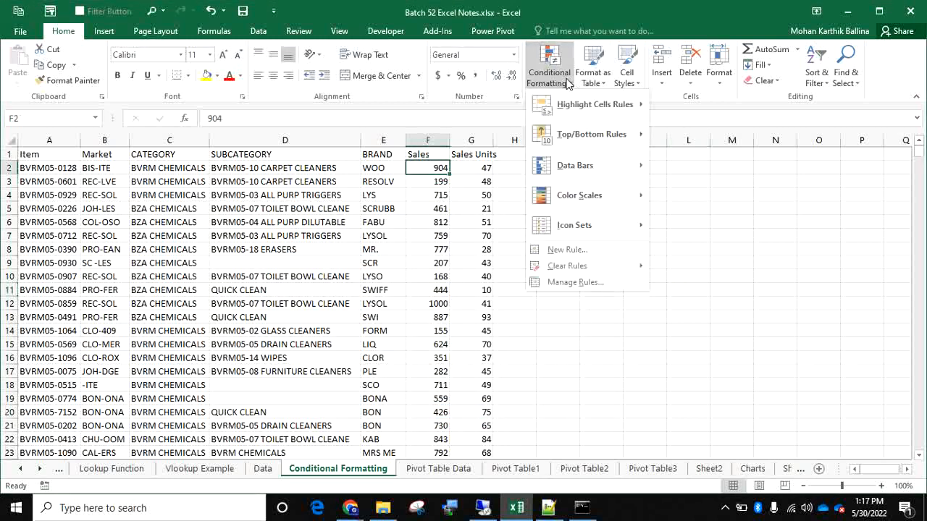
left_click(572, 282)
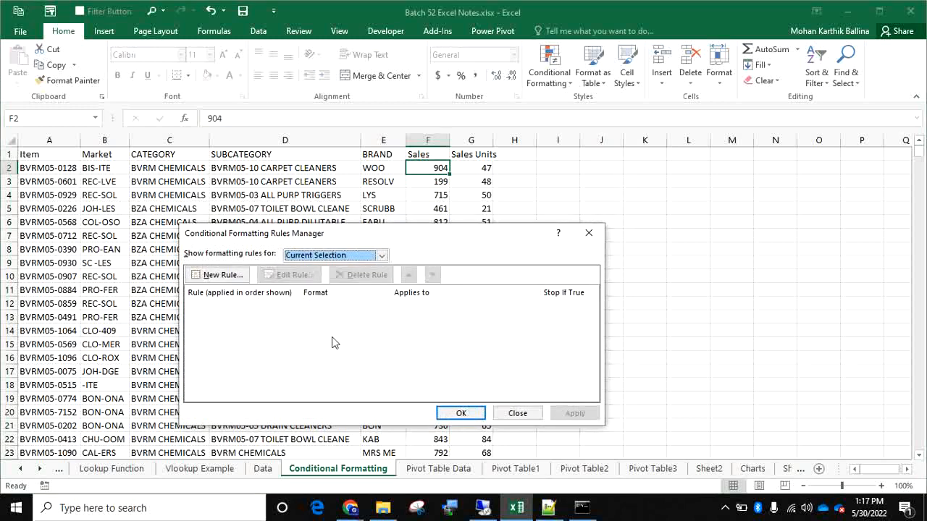
left_click(588, 233)
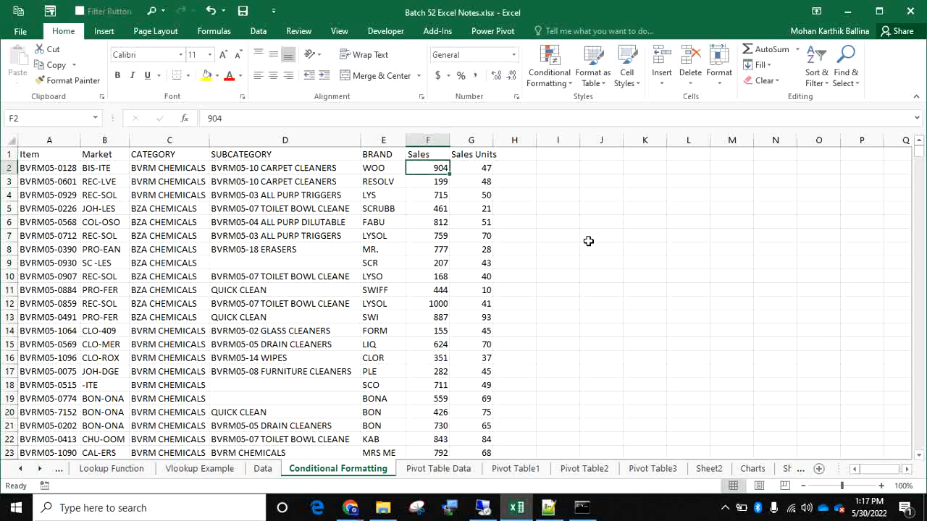
- Start a Greater Than highlight rule with a threshold of 900 on all Sales values from F2 to F1301
key("ctrl+shift+Down")
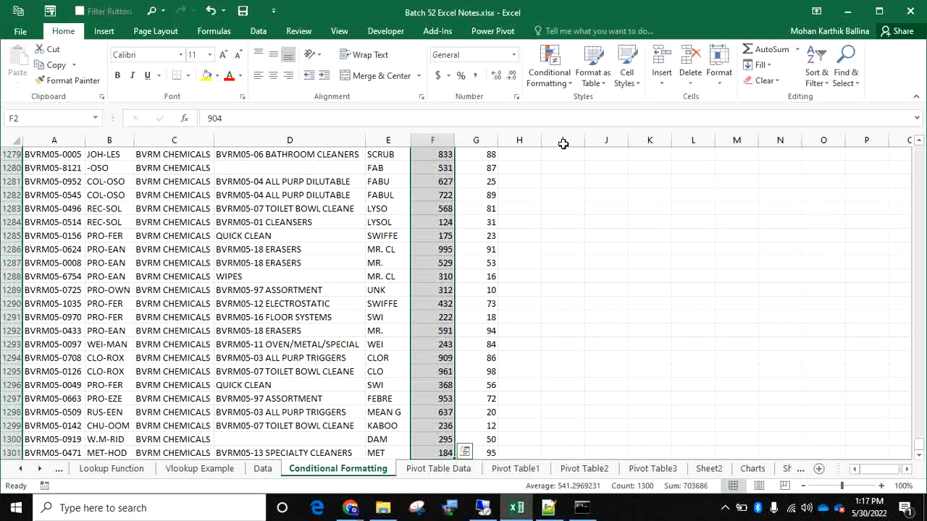
left_click(556, 80)
mouse_move(611, 107)
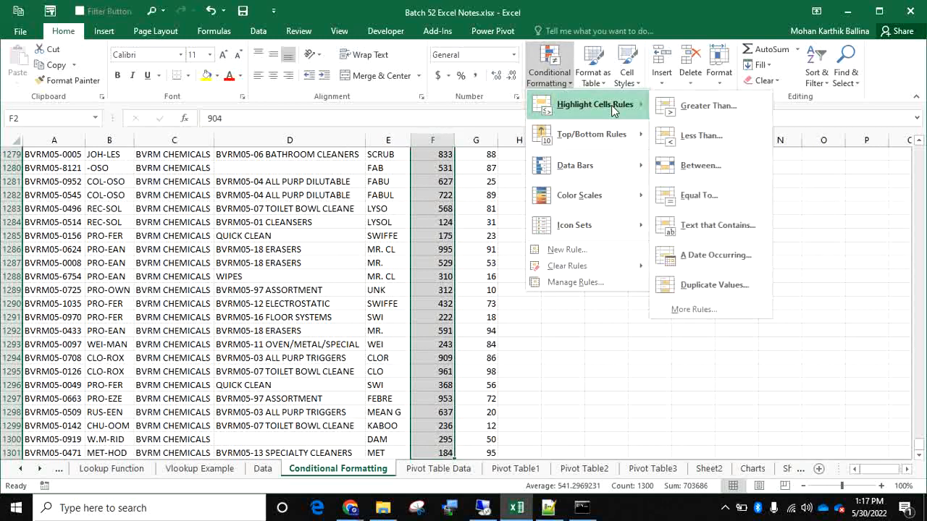
left_click(714, 107)
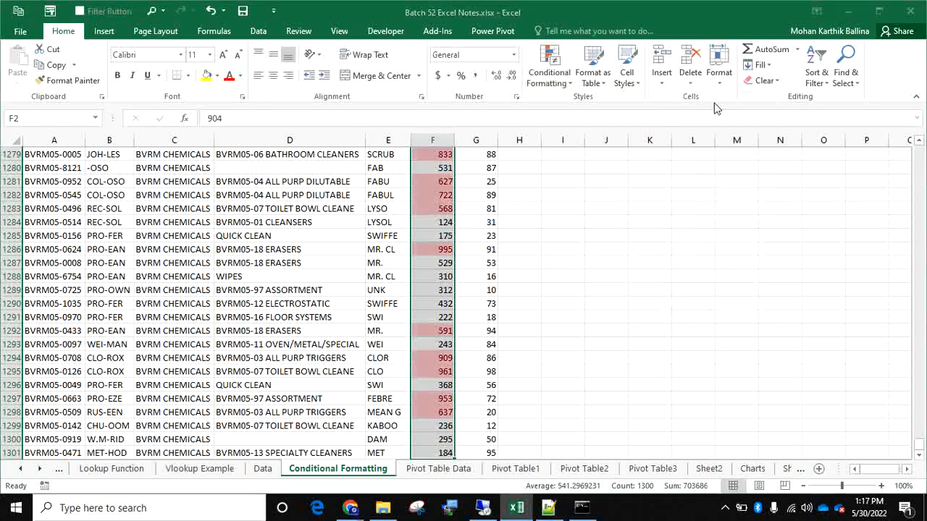
type("900")
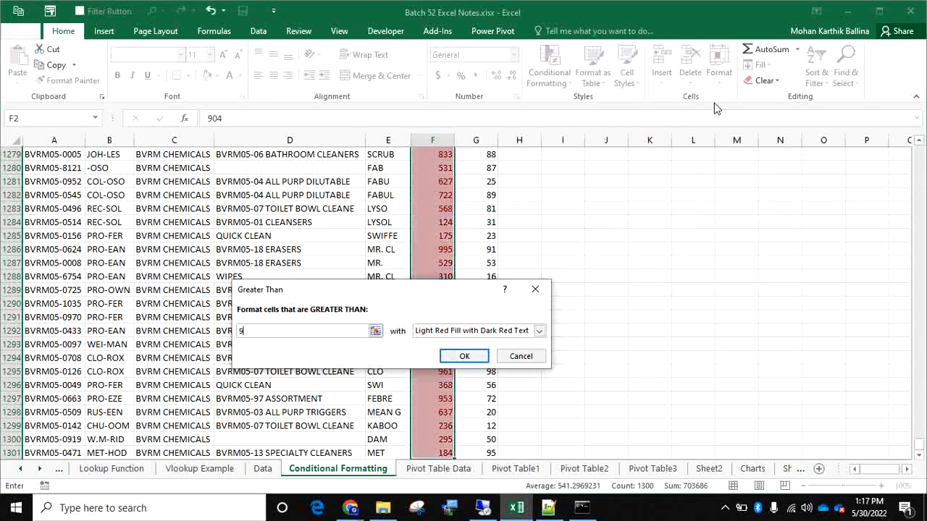
- Give the greater-than-900 rule a custom yellow fill and apply it to the Sales values
left_click(469, 333)
left_click(445, 397)
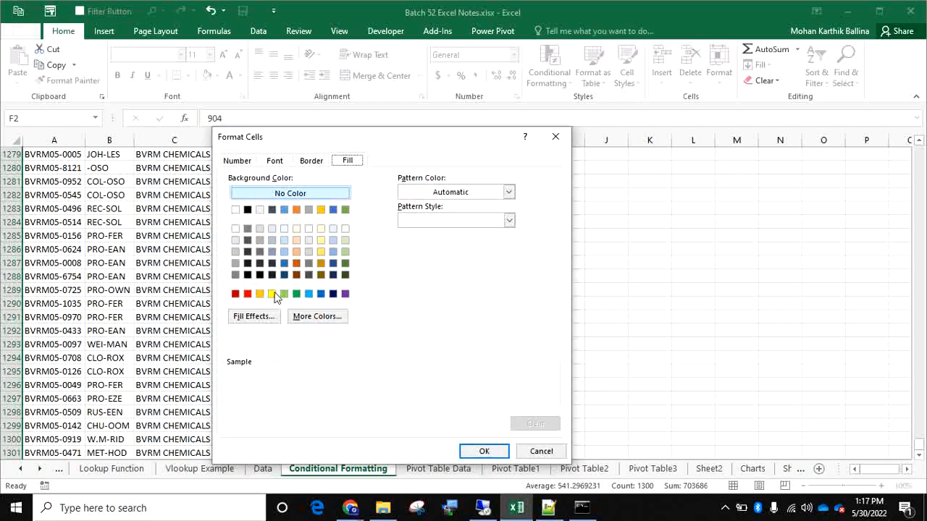
left_click(273, 294)
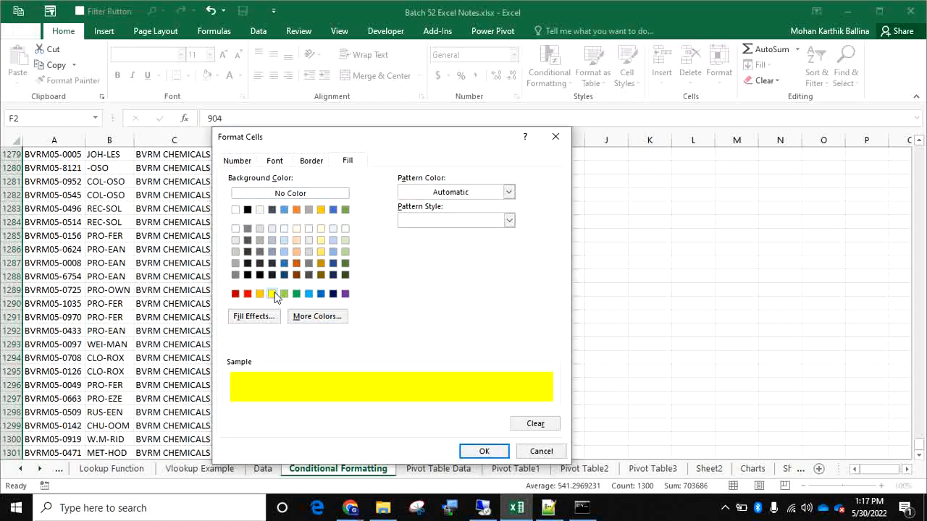
left_click(485, 452)
left_click(461, 356)
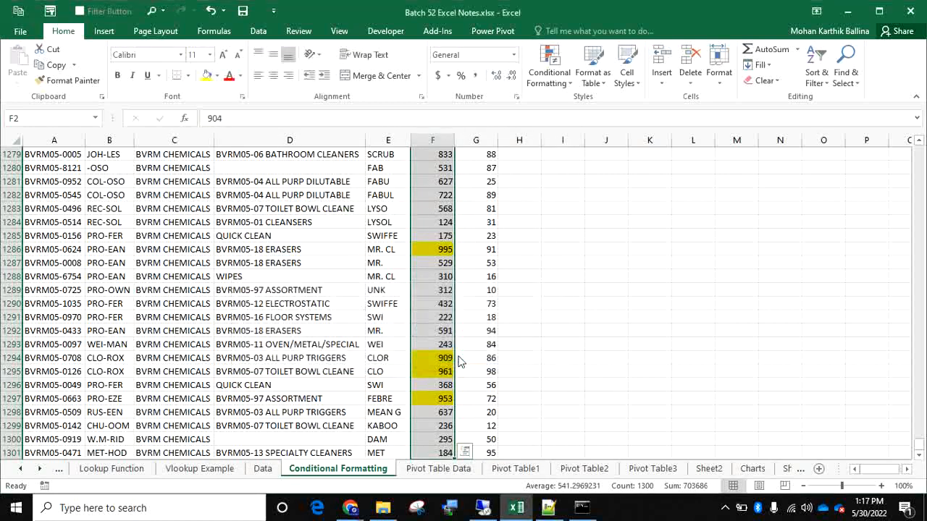
- Test the column rule by entering 983 in Sales cell F8
left_click(428, 248)
key("ctrl+Up")
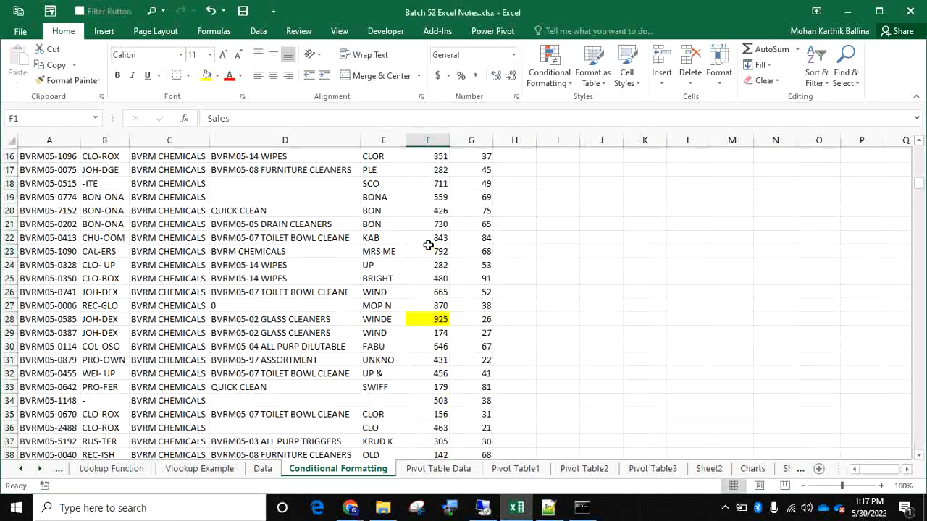
key("Down")
key("Down")
key("Down")
key("Down")
key("Down")
key("Down")
key("Down")
key("Down")
key("Down")
key("Down")
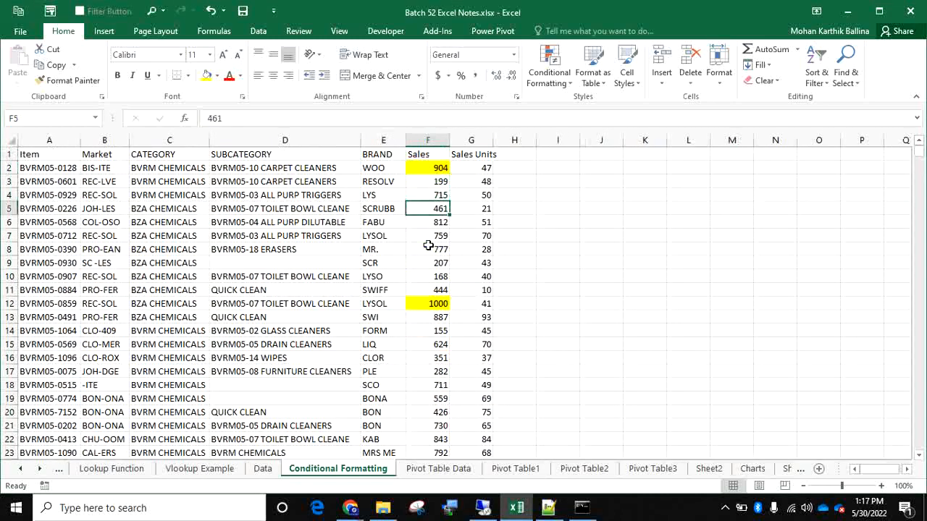
key("Up")
key("Up")
key("Up")
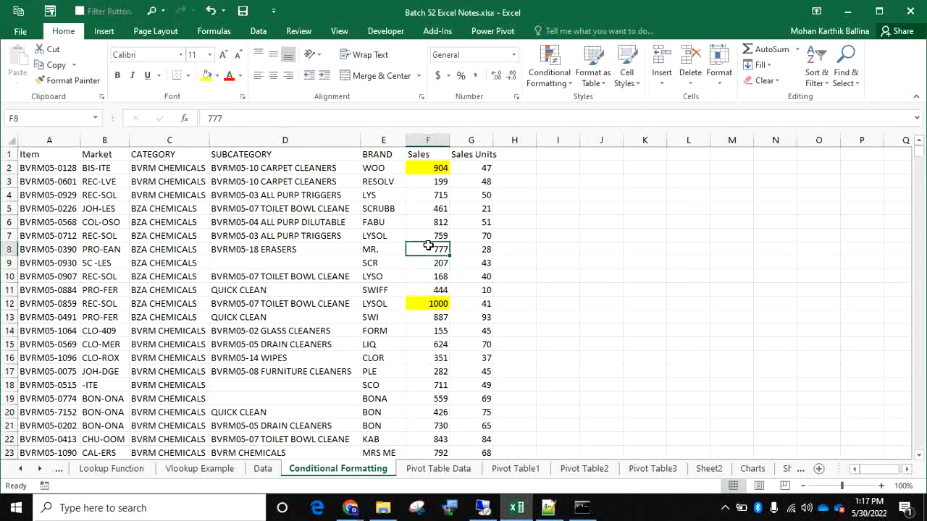
type("983")
key("Return")
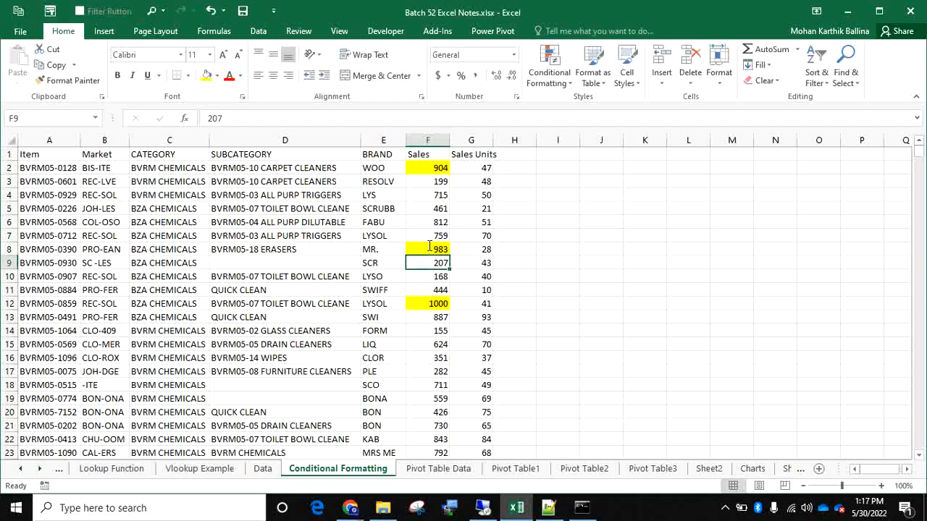
- Review the rule that applies to Sales cell F2 in the conditional formatting rules manager
key("Up")
key("Up")
key("Up")
key("Up")
key("Up")
key("Up")
key("Up")
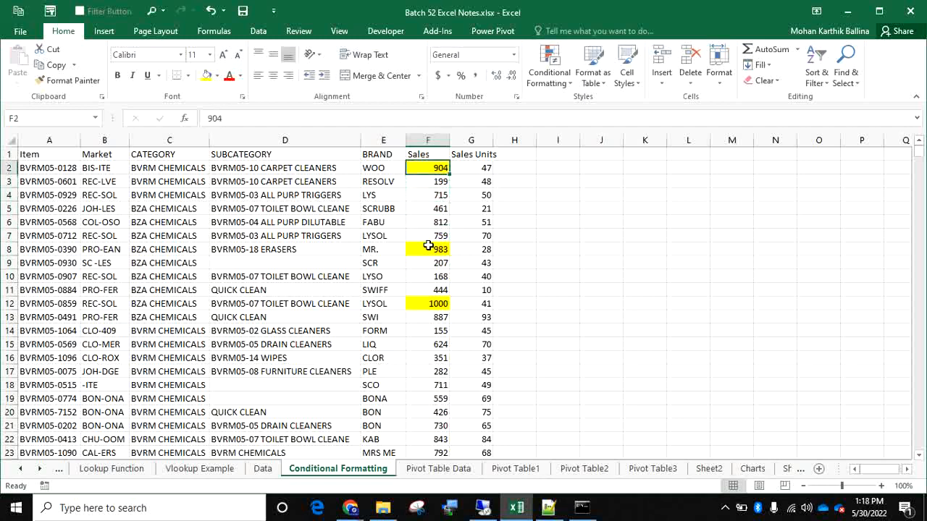
left_click(545, 63)
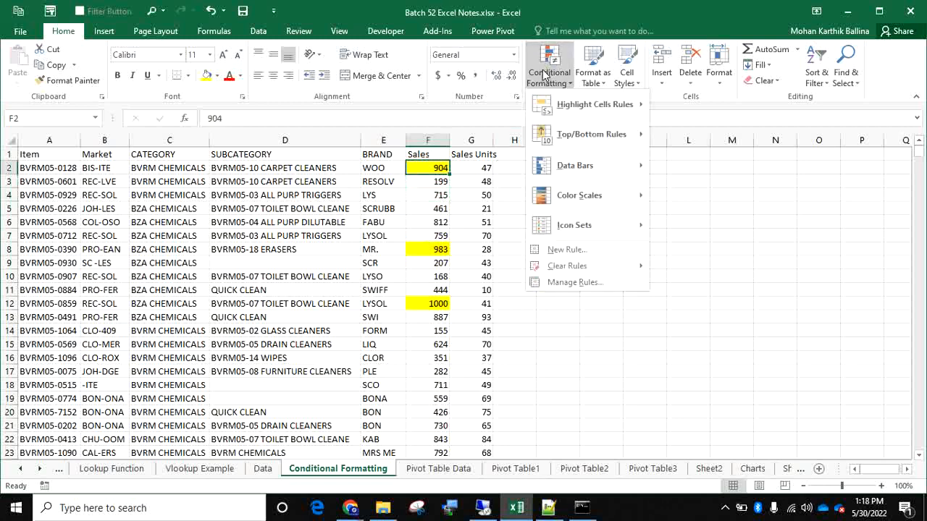
left_click(579, 284)
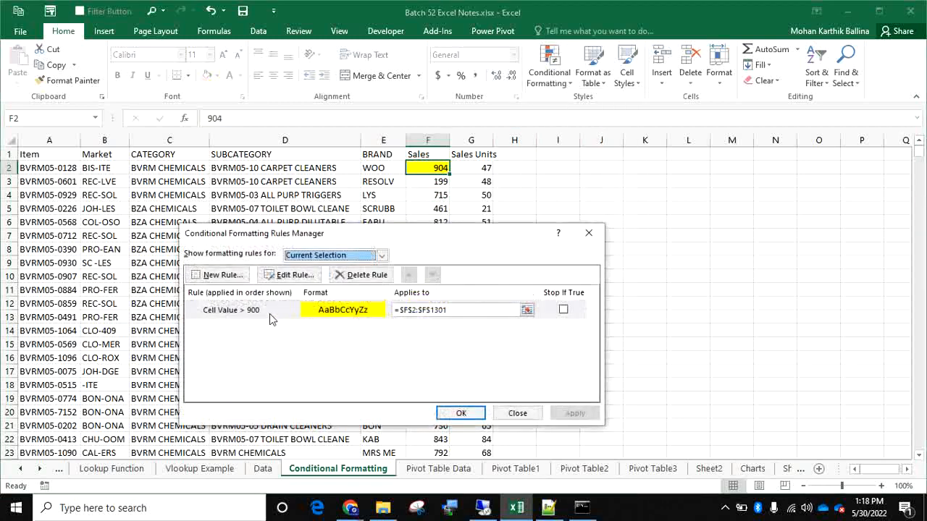
left_click(270, 315)
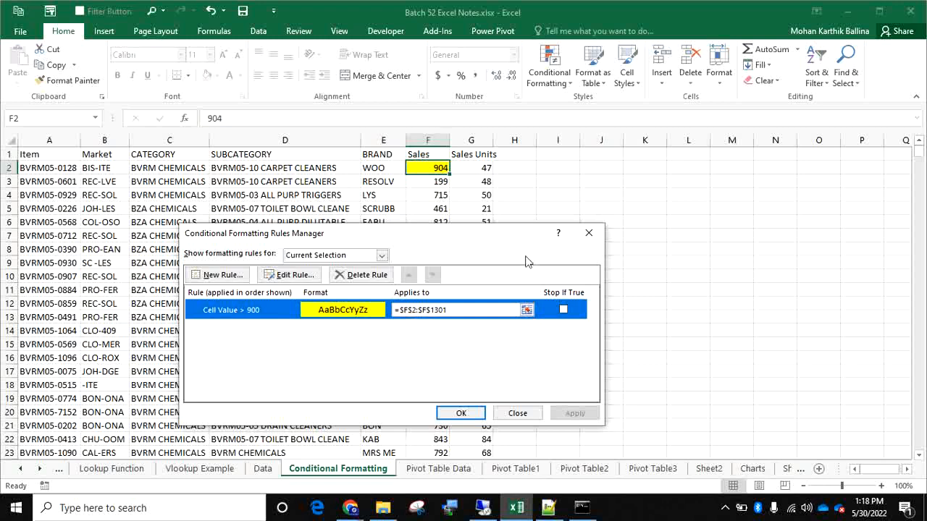
left_click(589, 234)
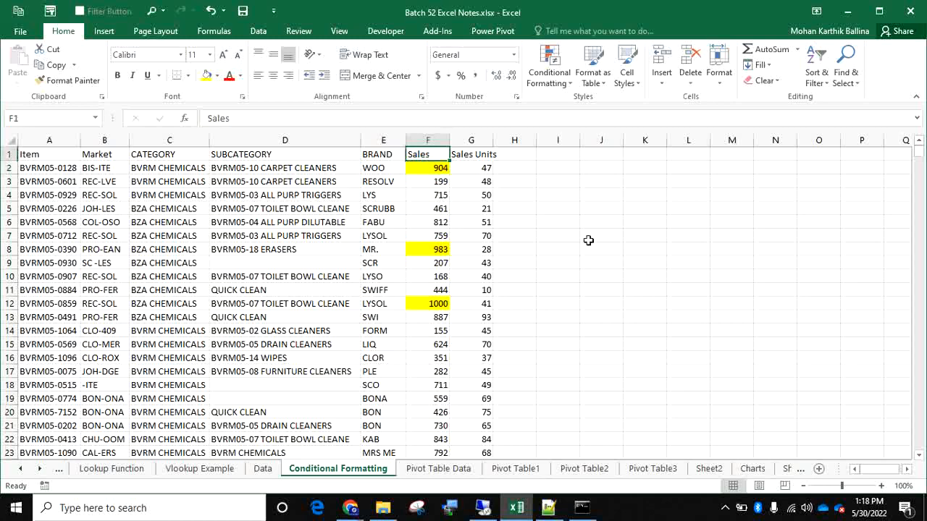
- Change the fill of the greater-than-900 rule on Sales cells F2 to F1301 to green and apply it
key("ctrl+shift+Down")
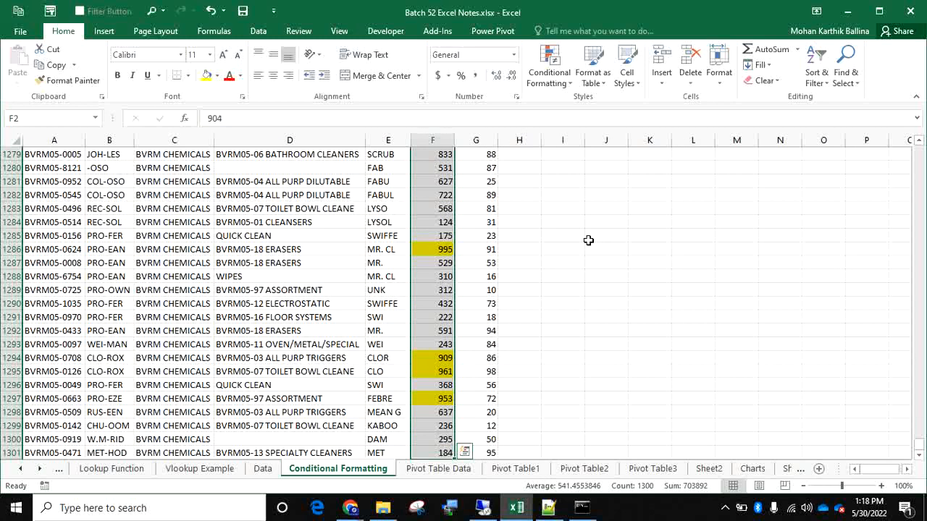
left_click(551, 79)
left_click(570, 283)
left_click(281, 317)
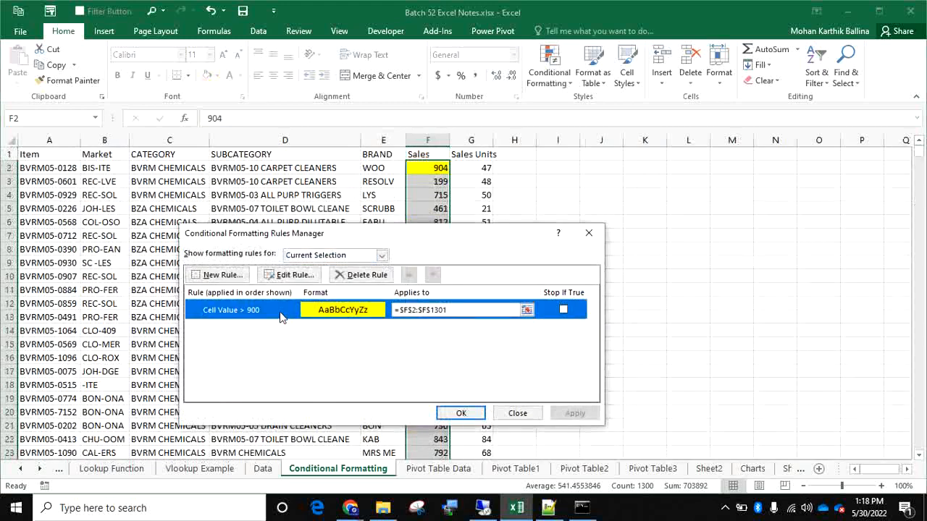
left_click(306, 275)
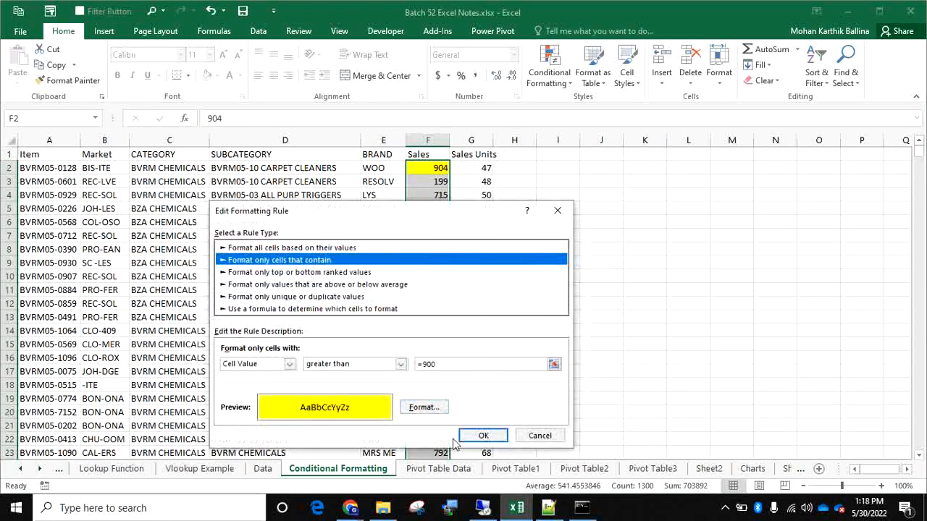
left_click(420, 406)
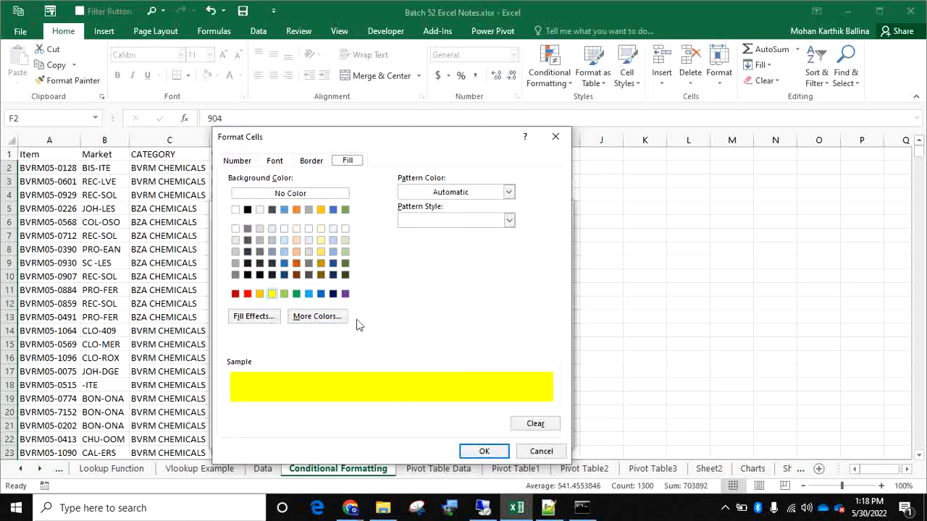
left_click(297, 294)
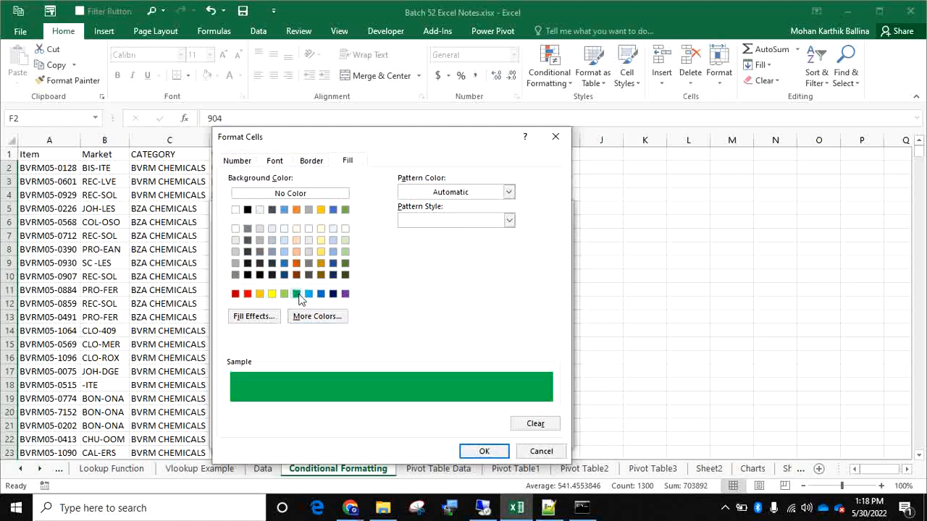
left_click(485, 452)
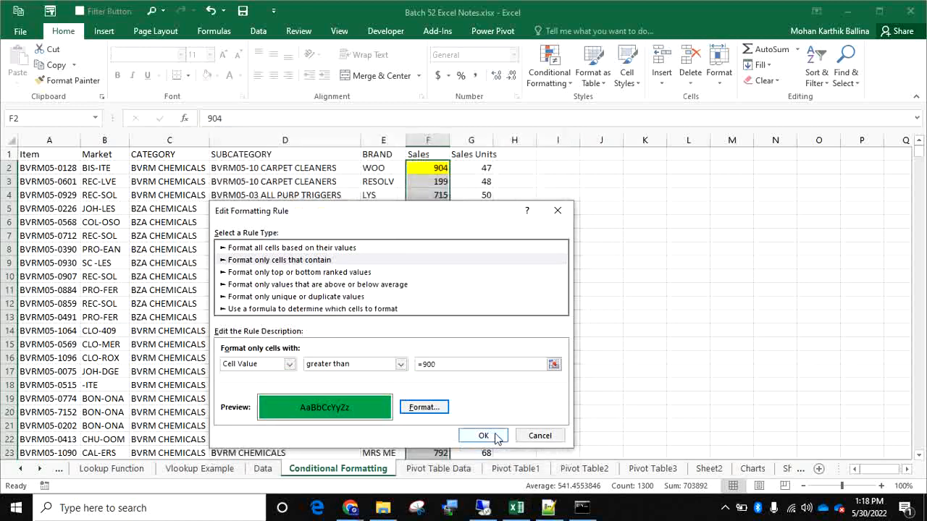
left_click(495, 435)
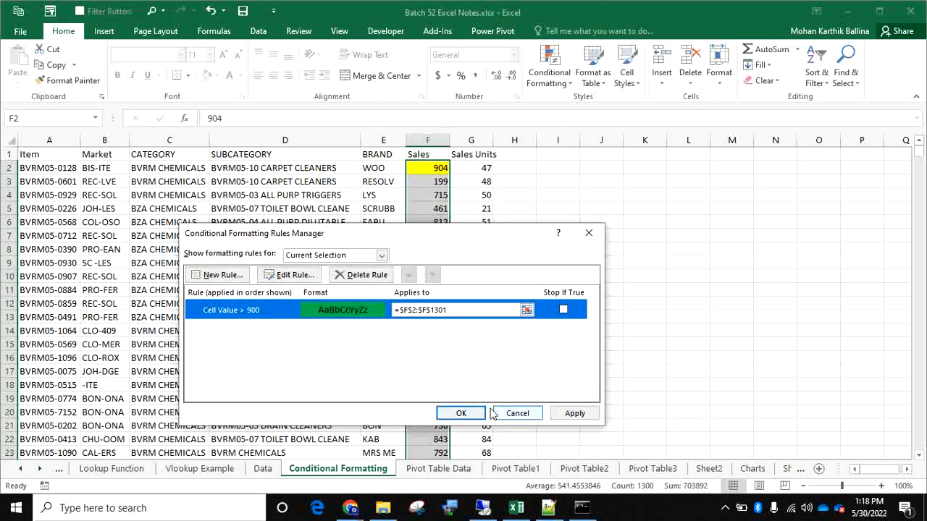
left_click(575, 412)
left_click(460, 413)
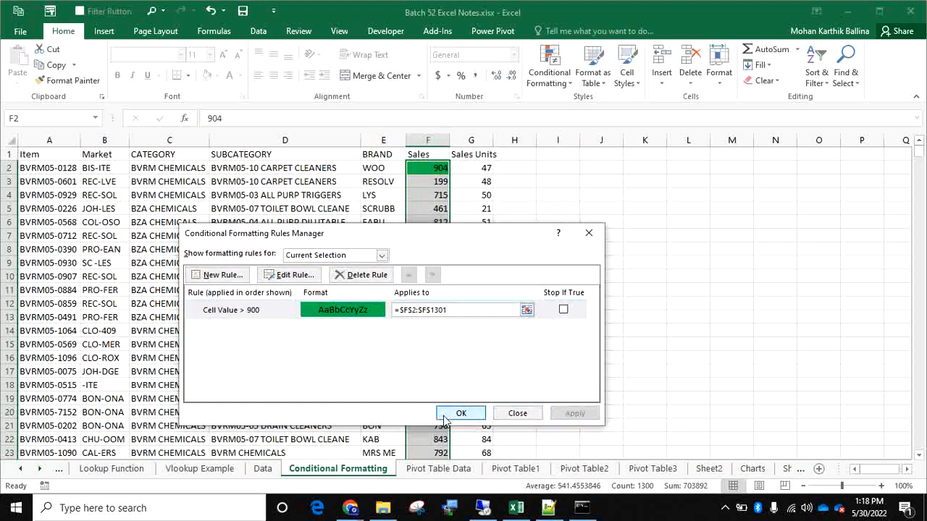
- Start a Between highlight rule on Sales cells F2 to F1301 with limits of 700 and 900
left_click(432, 164)
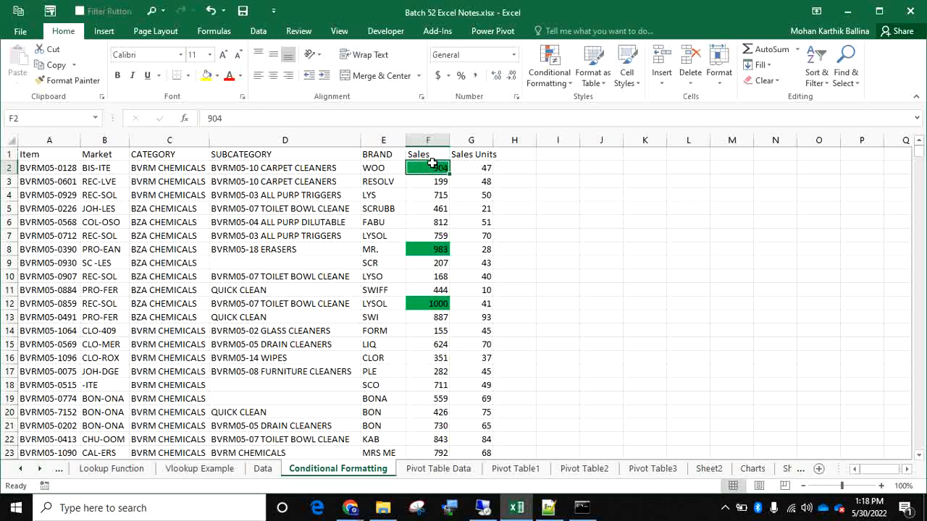
key("ctrl+shift+Down")
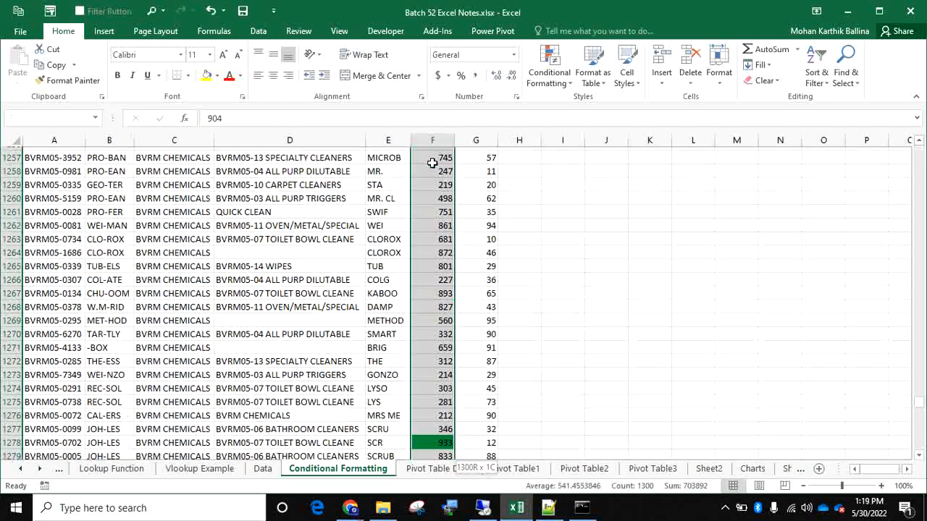
left_click(548, 78)
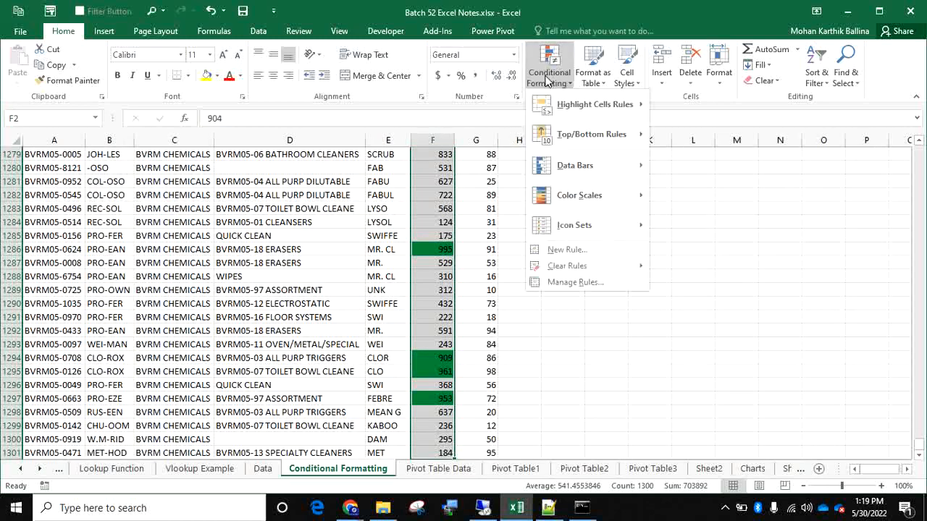
mouse_move(614, 110)
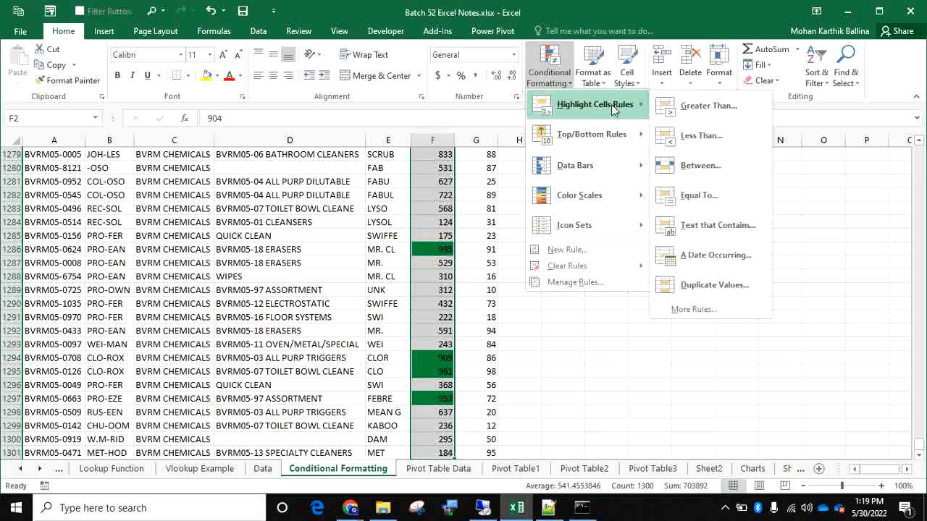
left_click(687, 165)
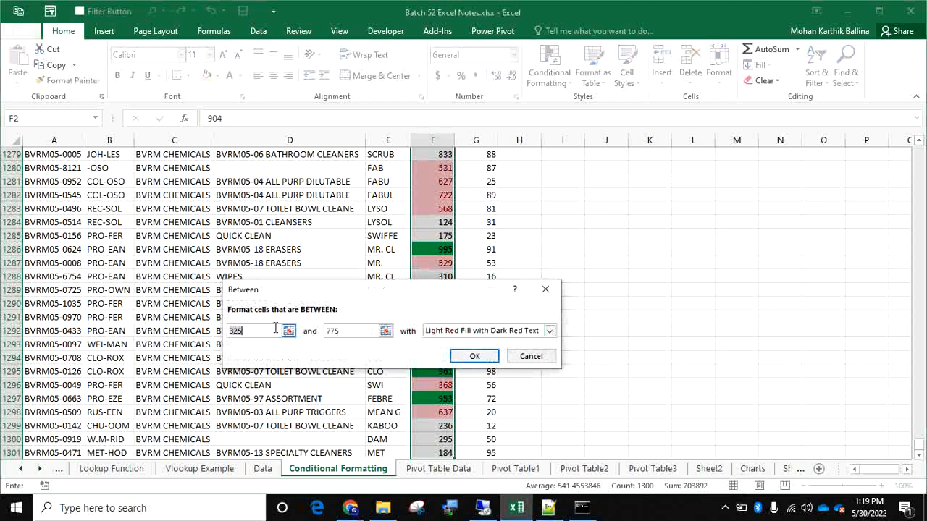
type("700")
key("Tab")
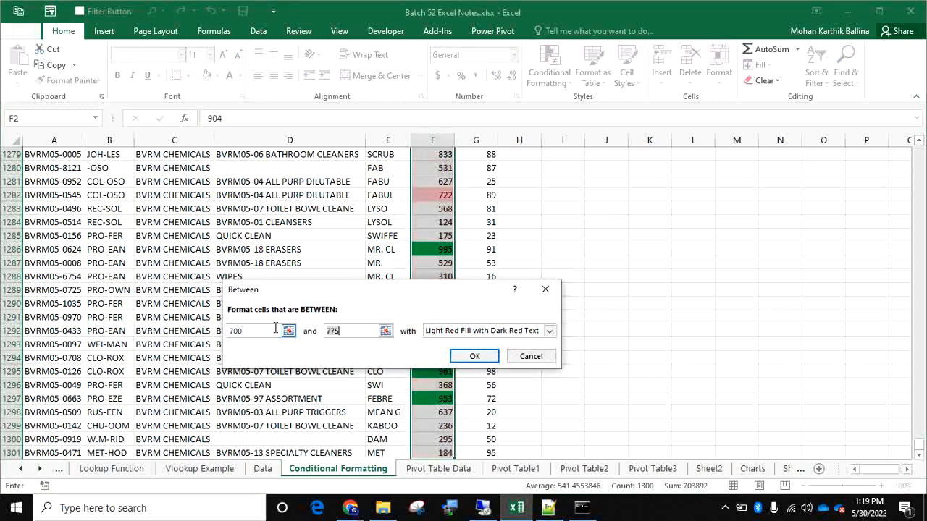
type("900")
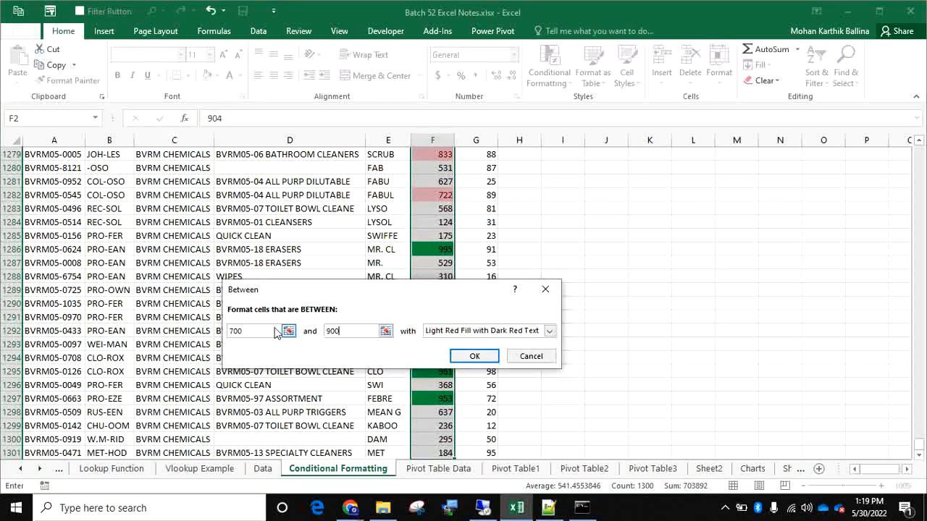
- Give the 700-to-900 rule a custom yellow fill and apply it
left_click(549, 330)
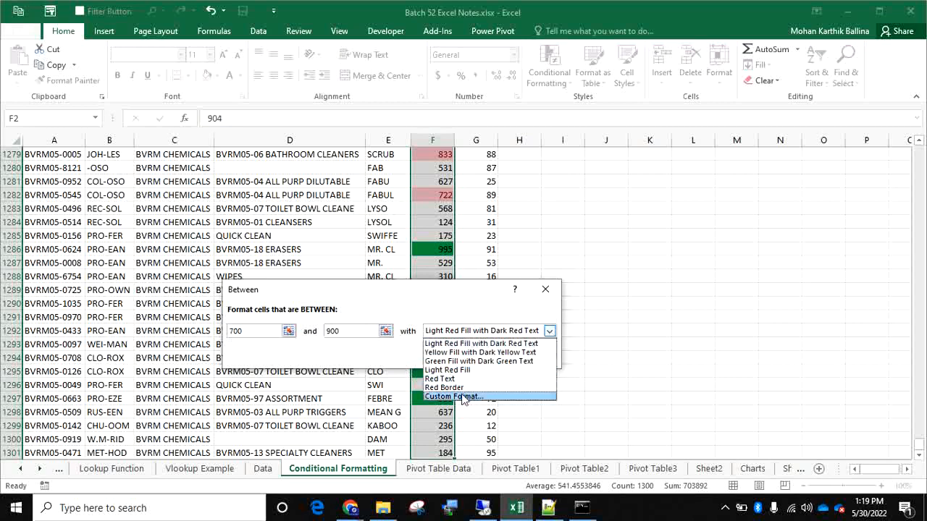
left_click(462, 397)
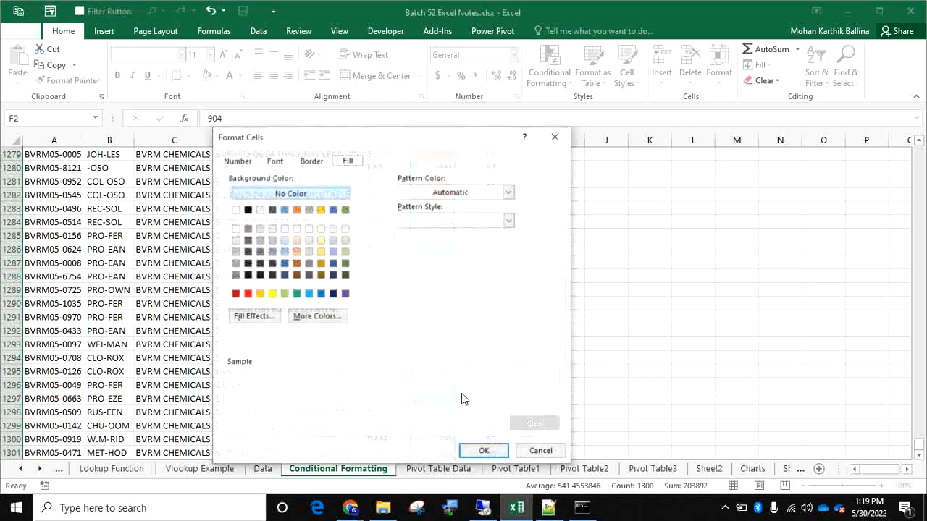
left_click(270, 293)
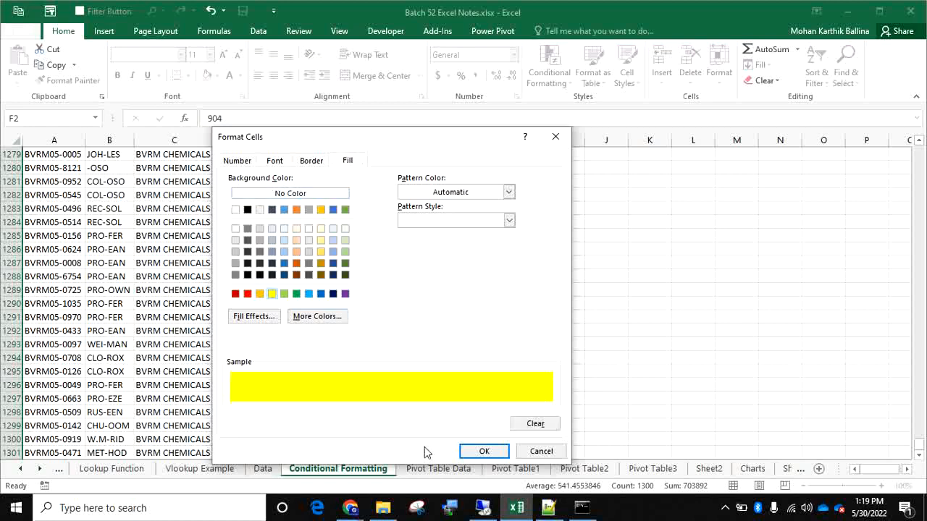
left_click(496, 451)
left_click(472, 356)
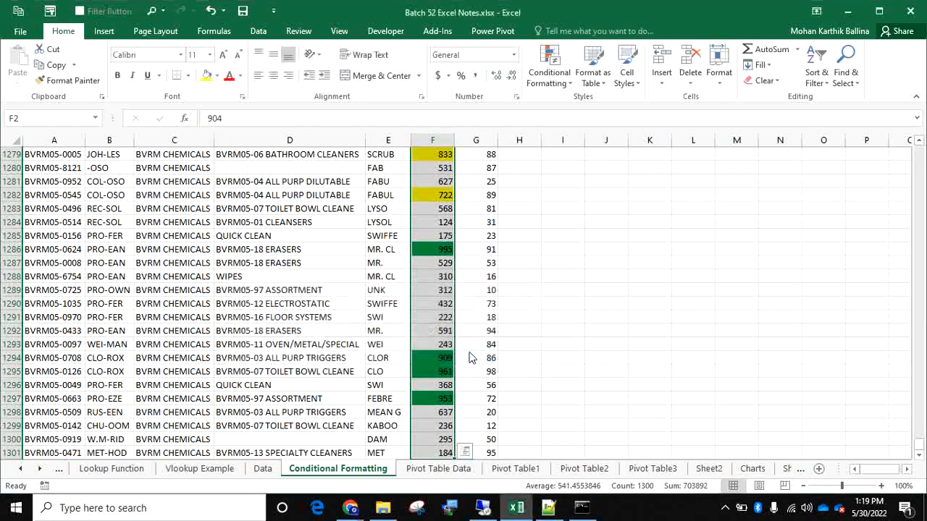
- Examine the green and yellow highlighting of the Sales values in the first rows of the column
left_click(424, 225)
key("ctrl+Up")
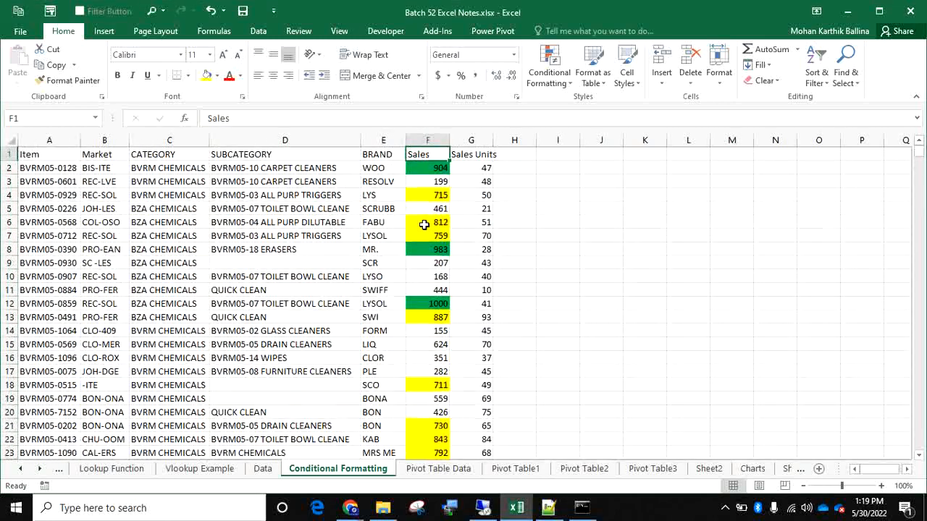
key("Down")
key("Down")
key("Down")
key("Down")
key("Down")
key("Down")
key("Down")
key("Down")
key("Down")
key("Down")
key("Down")
key("Down")
key("Down")
key("Down")
key("Down")
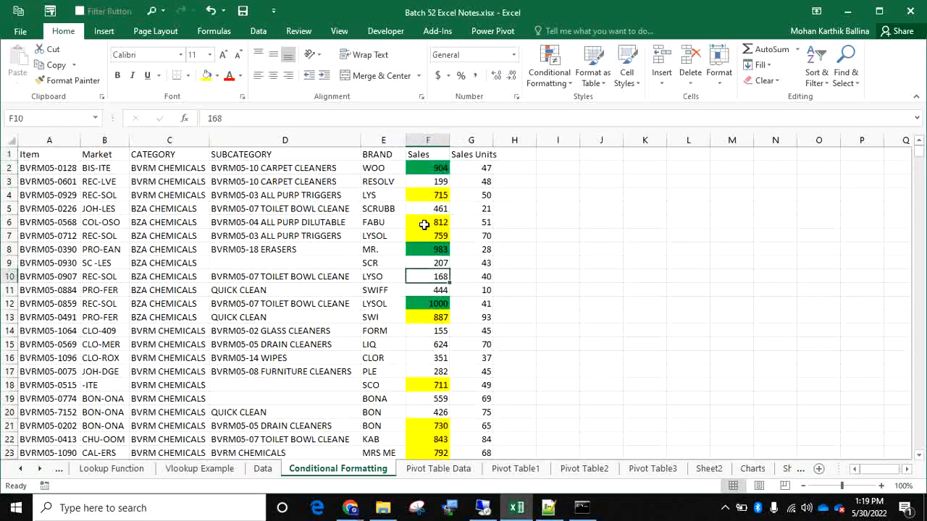
key("Down")
key("ctrl+Up")
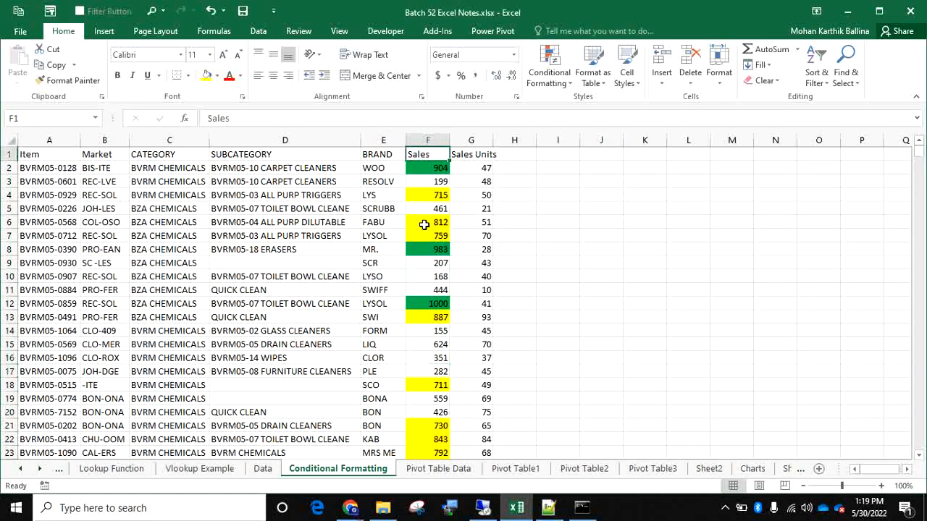
- Start a Less Than highlight rule on Sales cells F2 to F1301 with a limit of 700
key("Down")
key("ctrl+shift+Down")
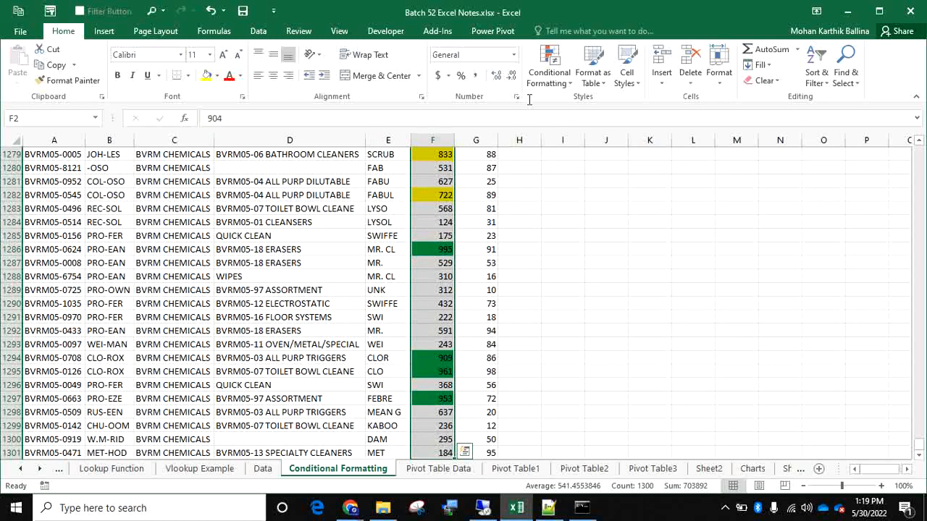
left_click(555, 64)
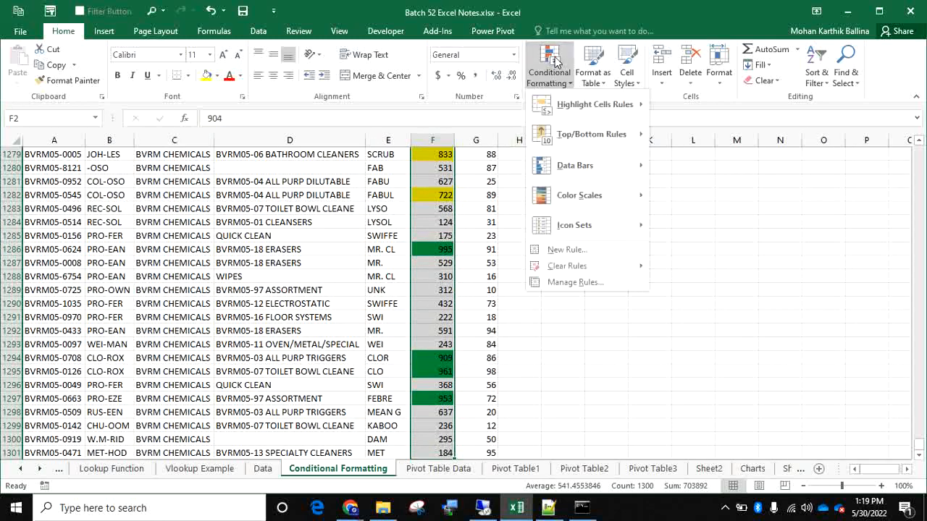
mouse_move(624, 106)
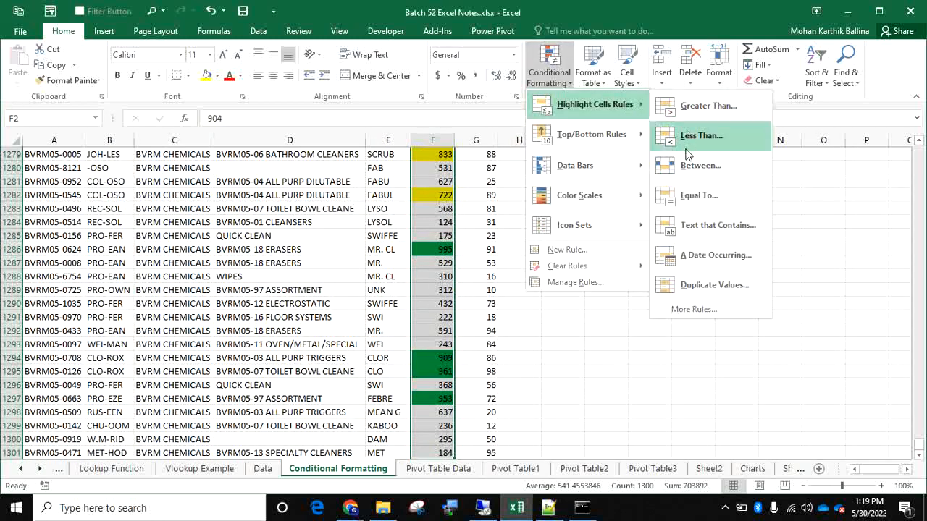
left_click(703, 139)
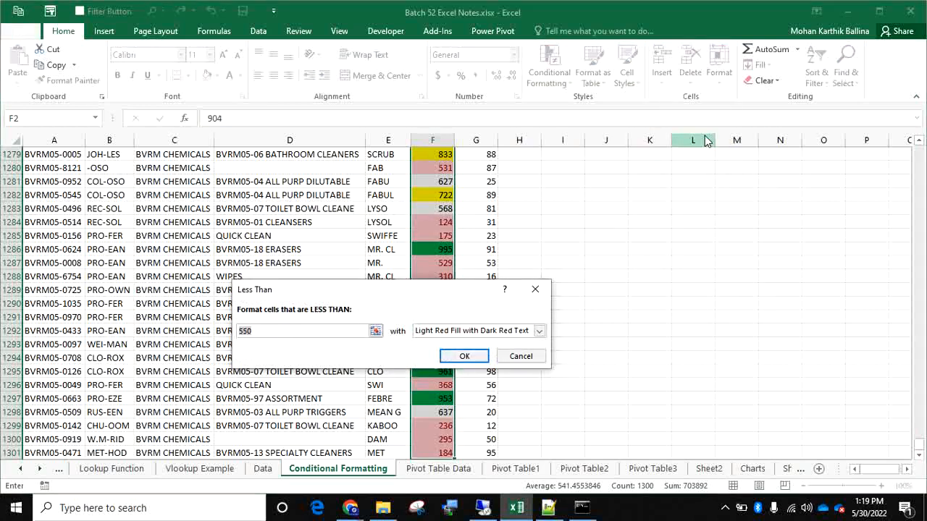
type("700")
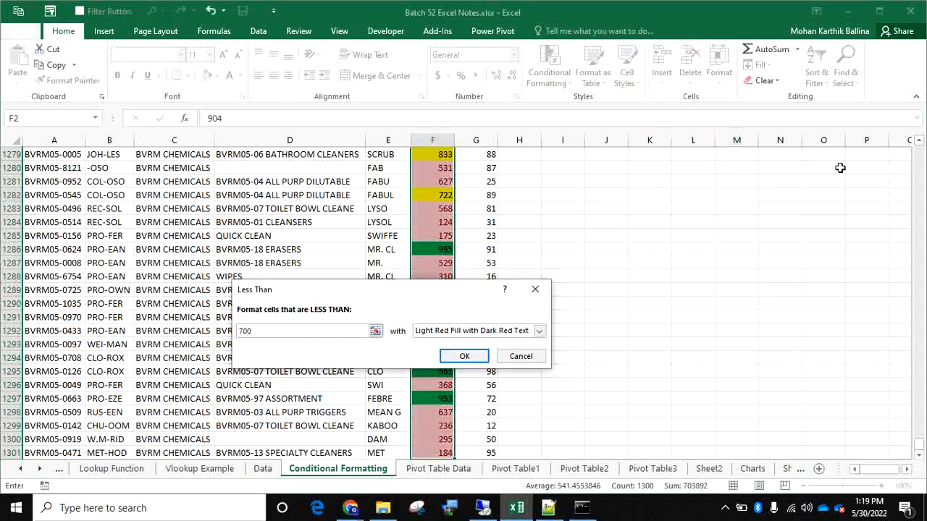
- Give the less-than-700 rule a custom red fill, apply it, and return to the first rows of the sheet
left_click(538, 330)
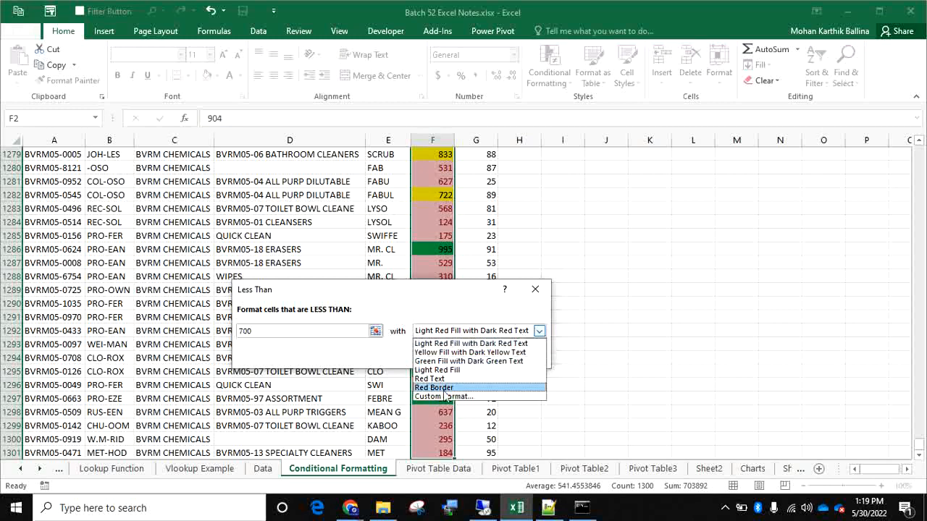
left_click(441, 397)
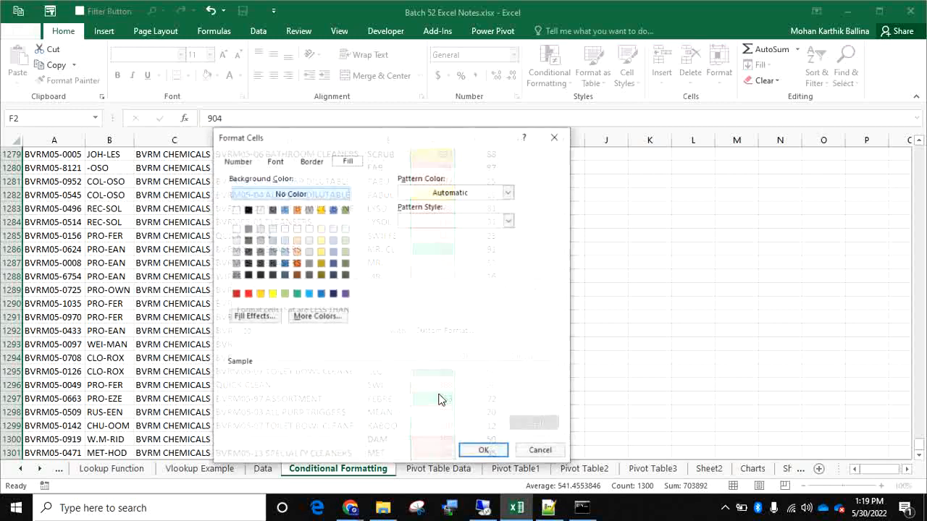
left_click(247, 294)
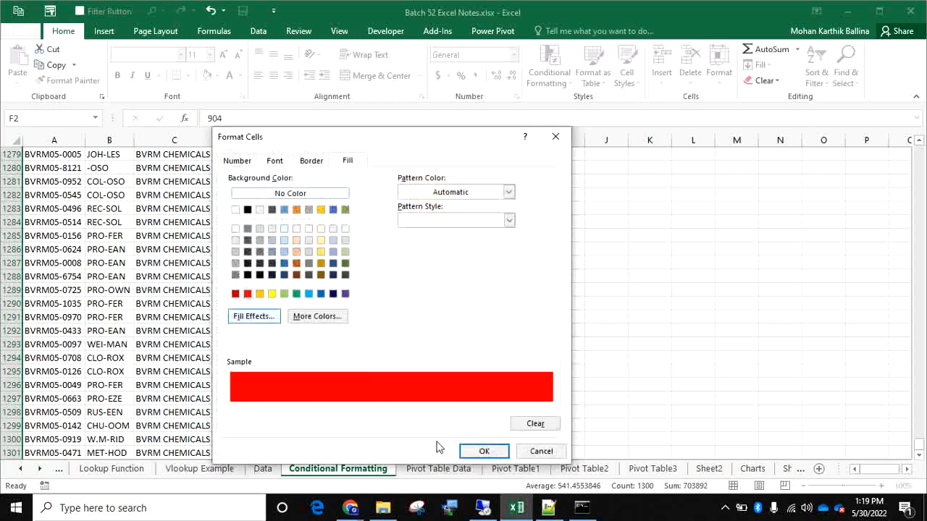
left_click(482, 450)
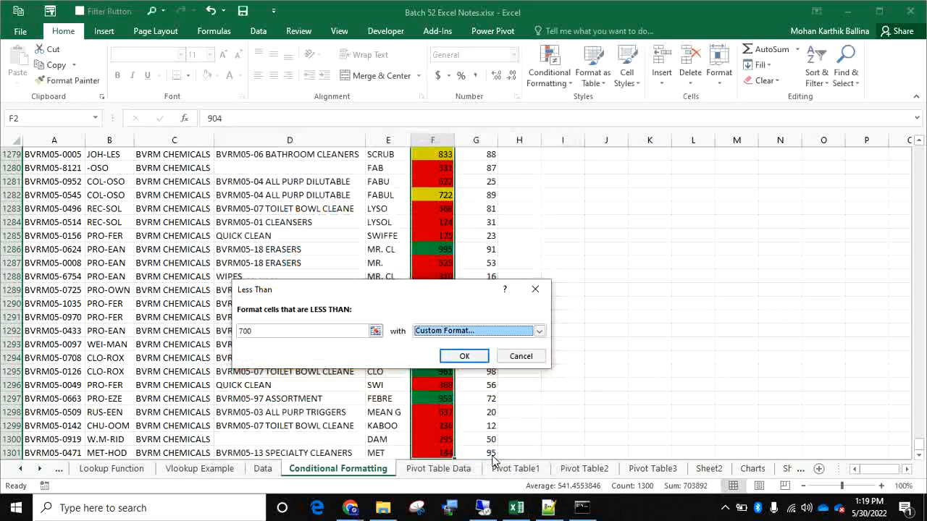
left_click(465, 356)
left_click(391, 263)
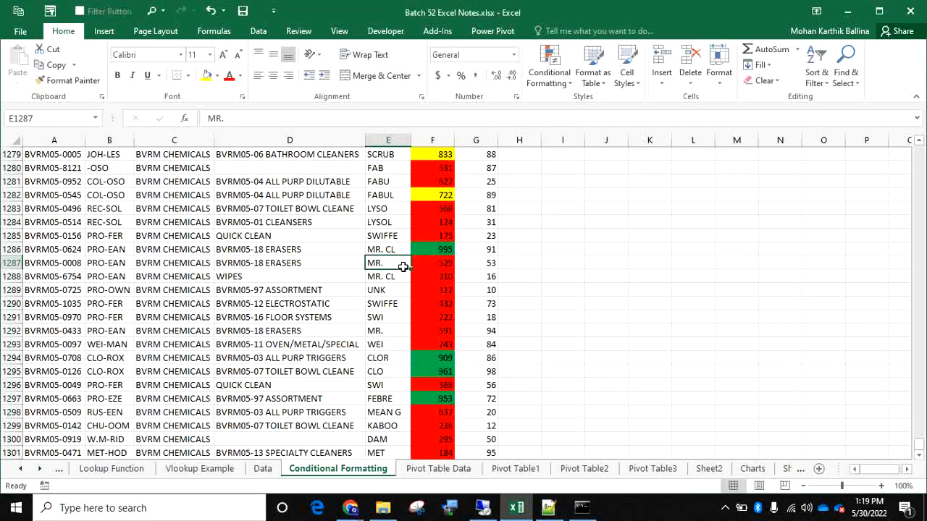
key("ctrl+Up")
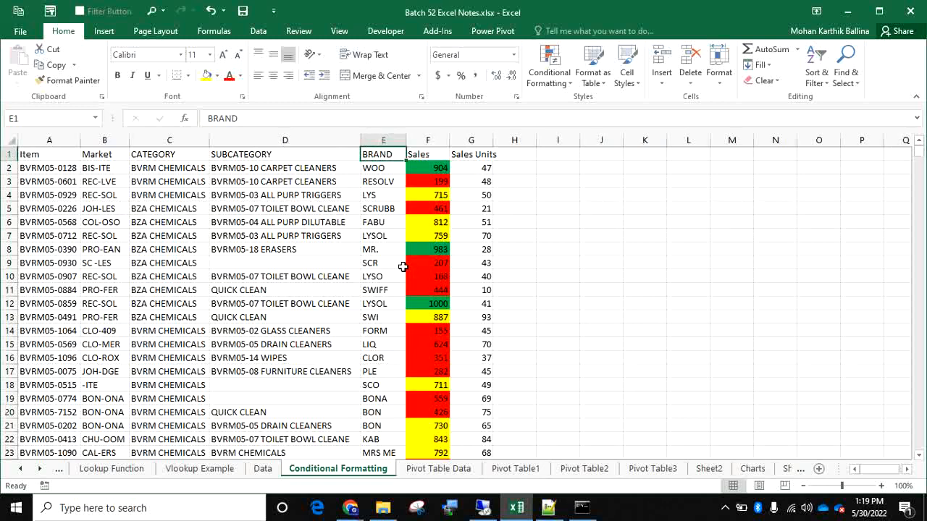
- Review the conditional formatting rules that apply to Sales cell F2 in the Rules Manager, leaving them unedited
left_click(431, 167)
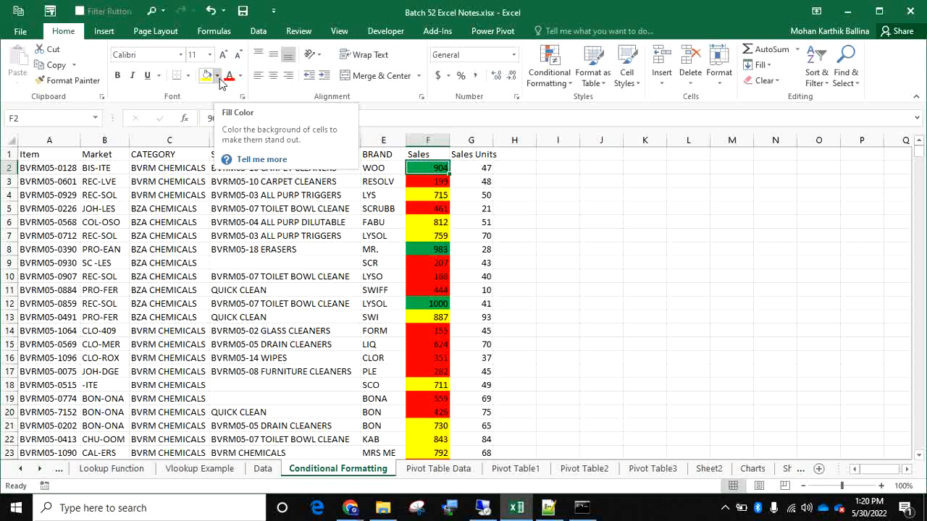
left_click(545, 69)
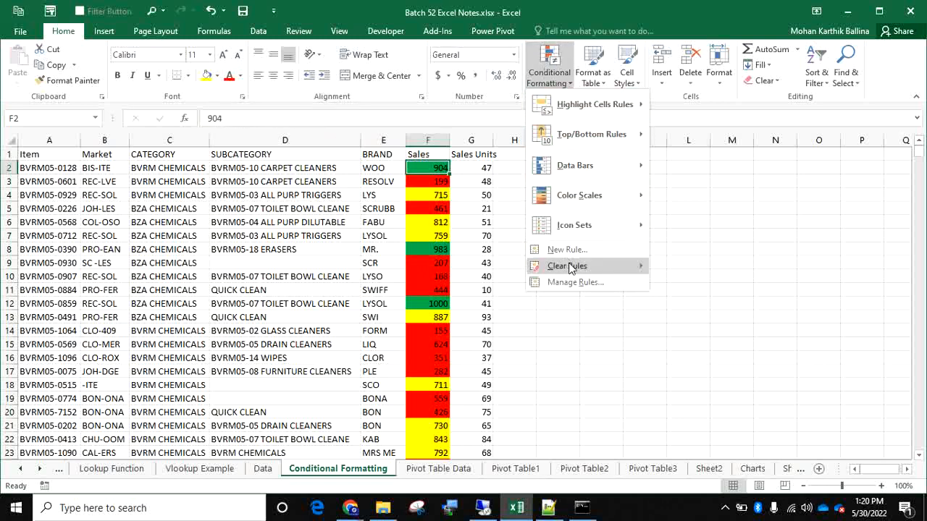
mouse_move(570, 268)
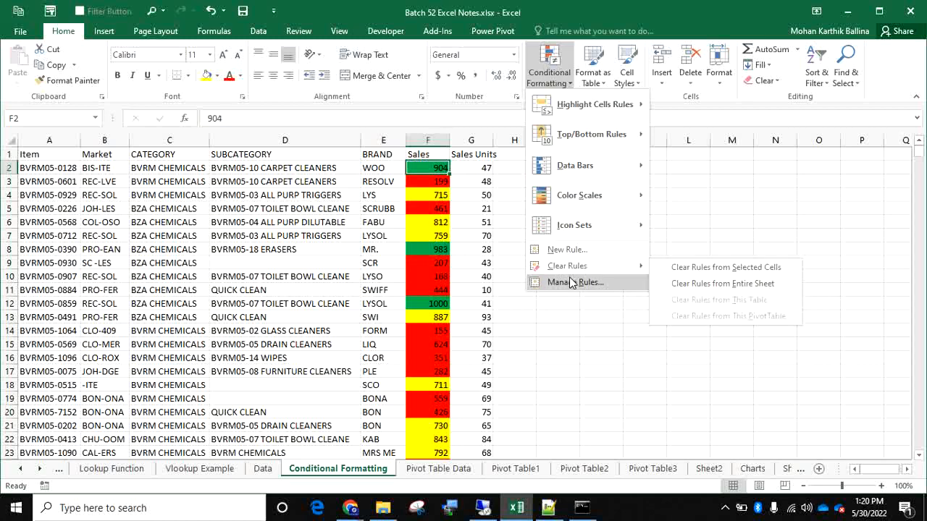
left_click(570, 282)
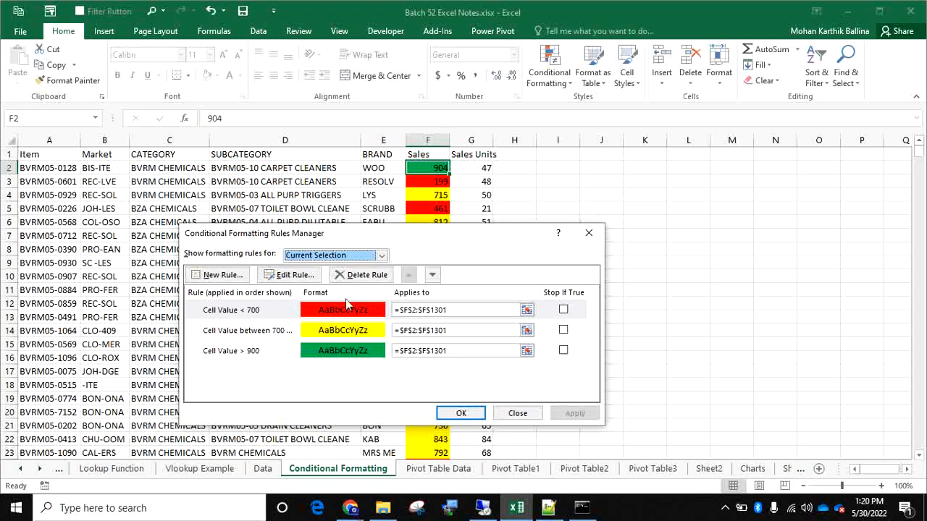
left_click(588, 239)
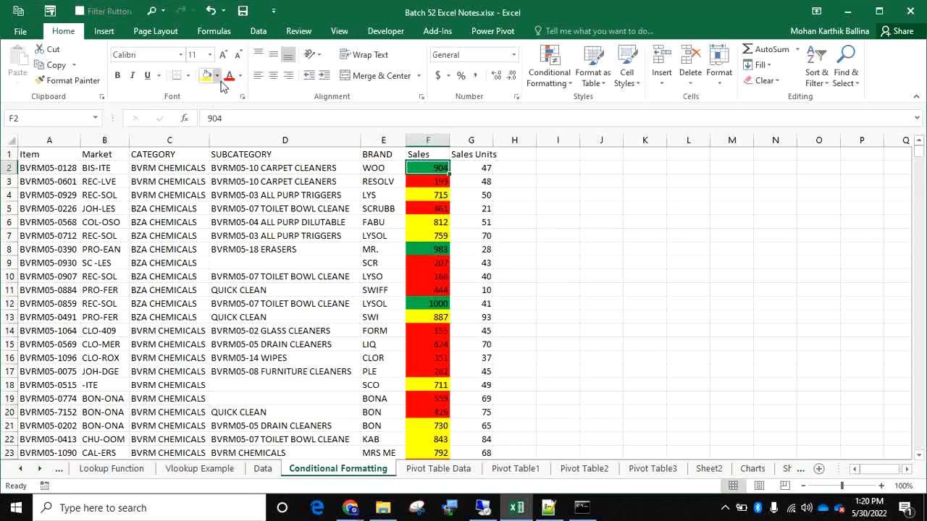
left_click(550, 71)
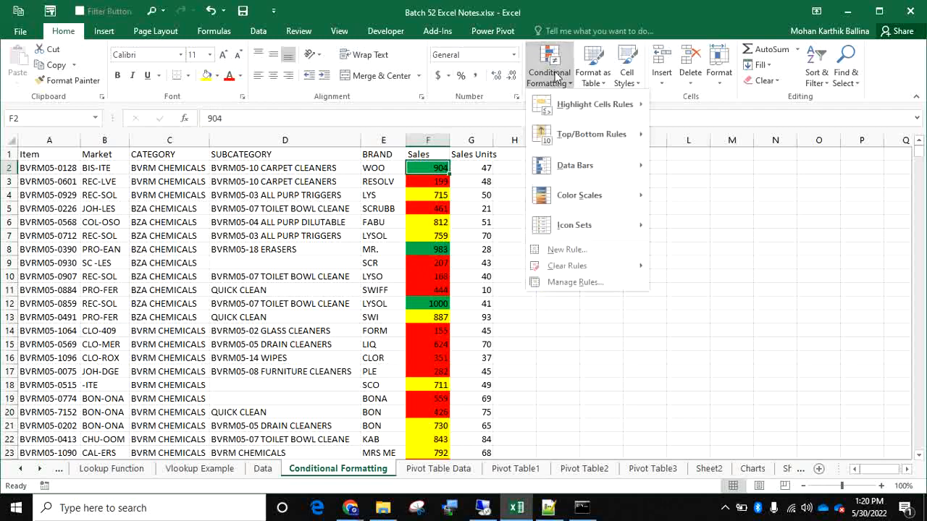
mouse_move(584, 109)
mouse_move(622, 105)
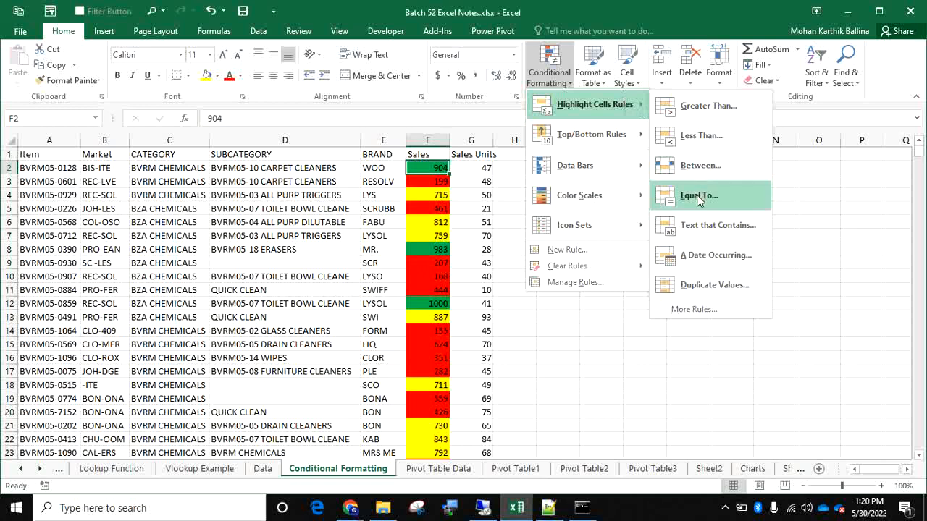
left_click(242, 238)
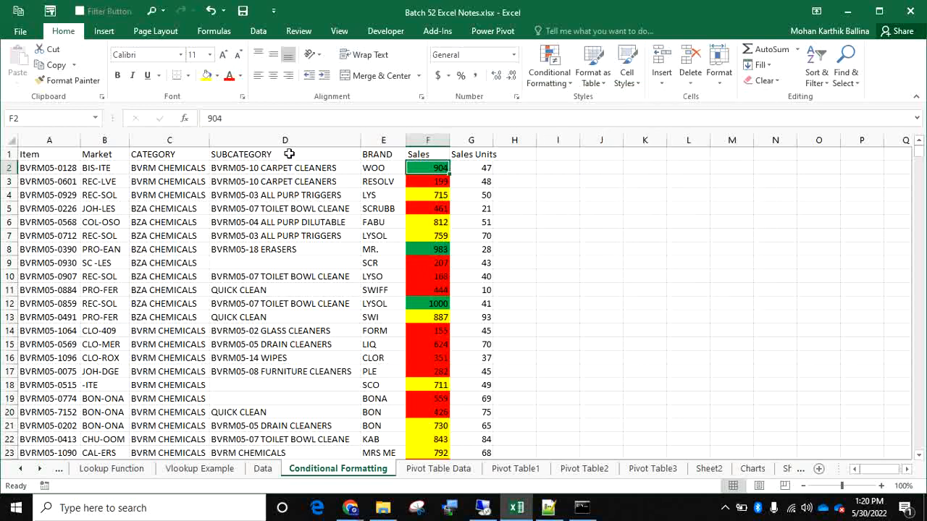
- Start a Text That Contains highlight rule on the whole SUBCATEGORY column for the text CLEAN
left_click(291, 139)
left_click(549, 75)
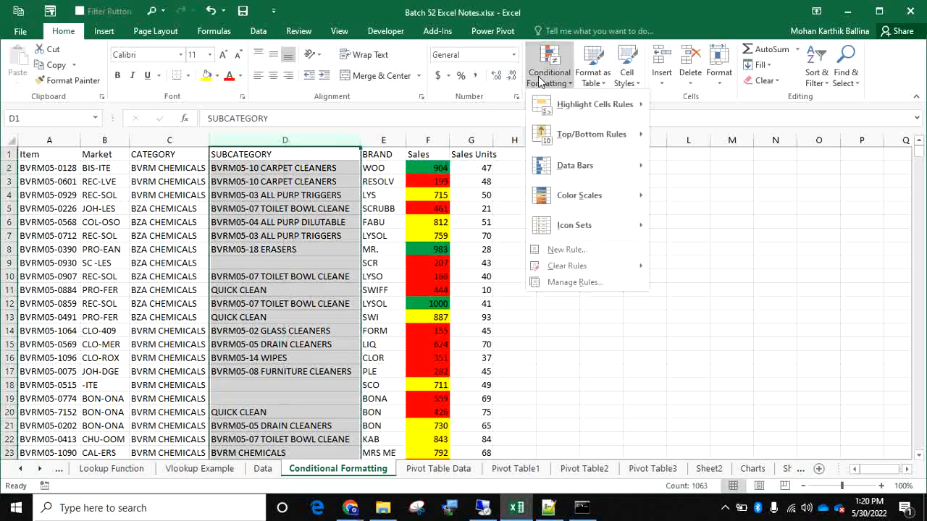
mouse_move(599, 106)
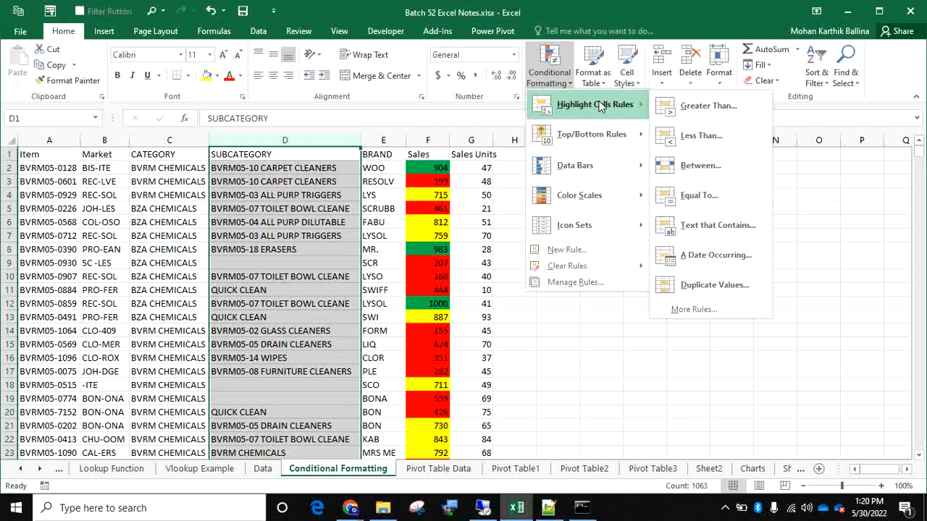
left_click(685, 230)
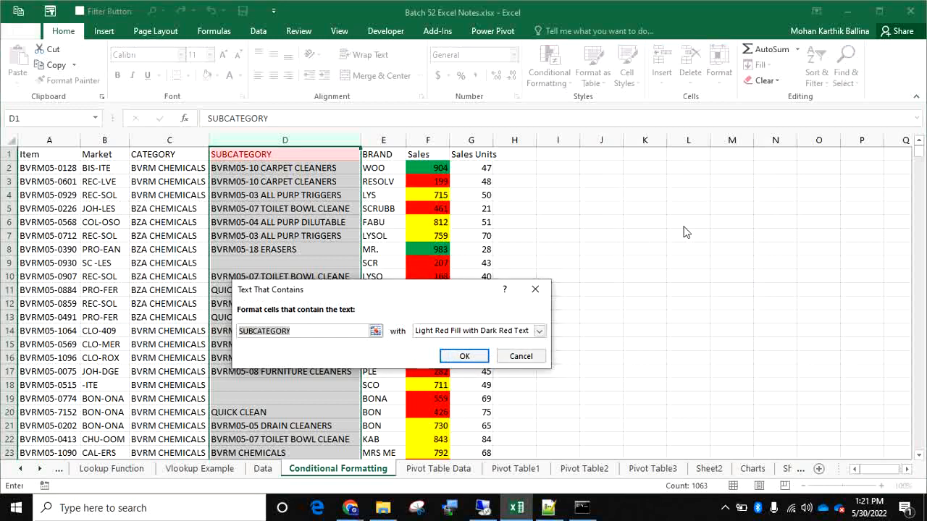
type("CLEAN")
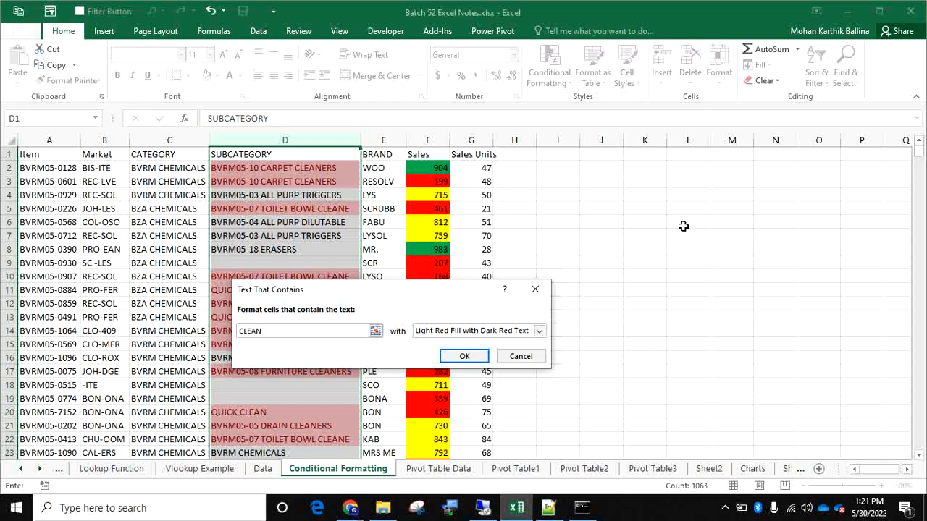
- Give the CLEAN text rule a custom orange fill and apply it to the SUBCATEGORY column
left_click(510, 333)
left_click(443, 396)
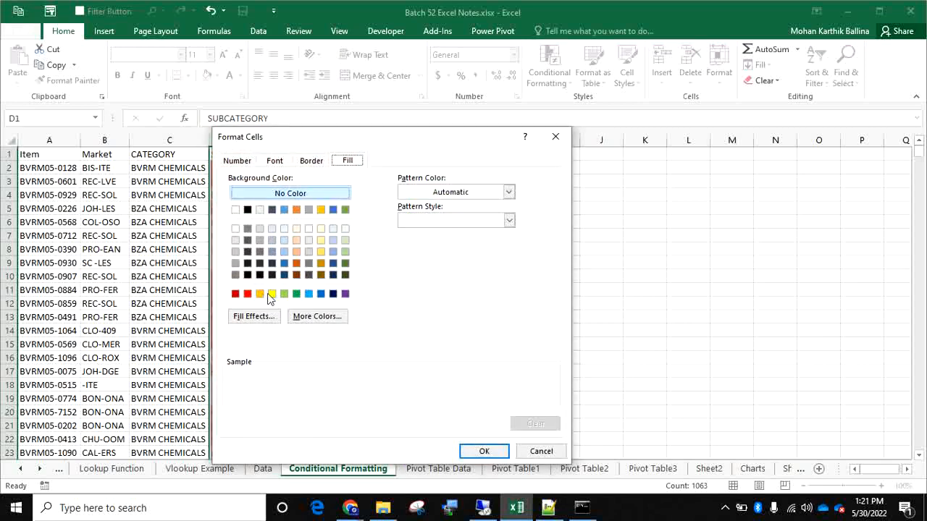
left_click(259, 293)
left_click(479, 453)
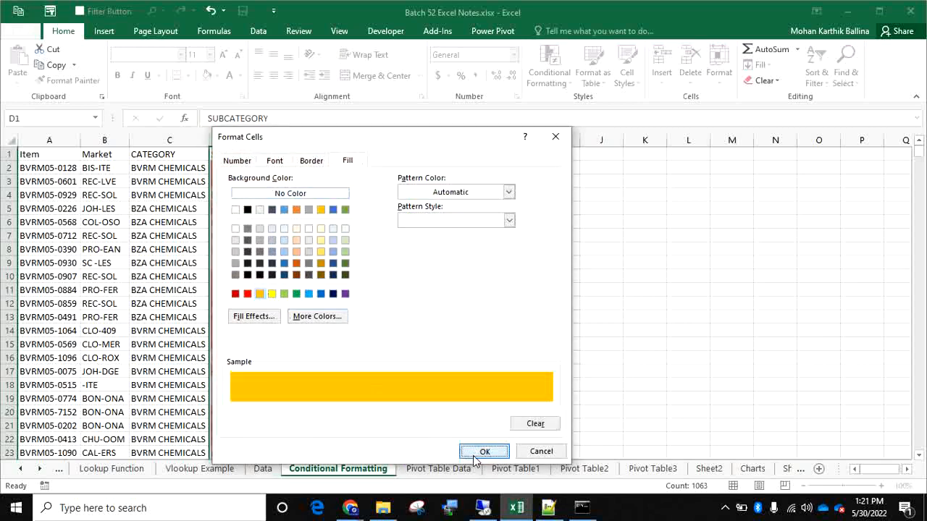
left_click(465, 356)
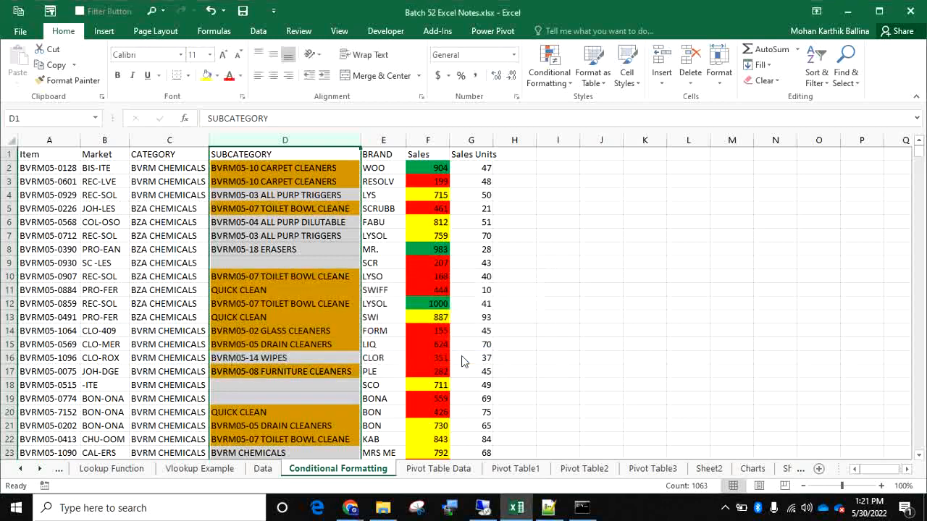
left_click(276, 273)
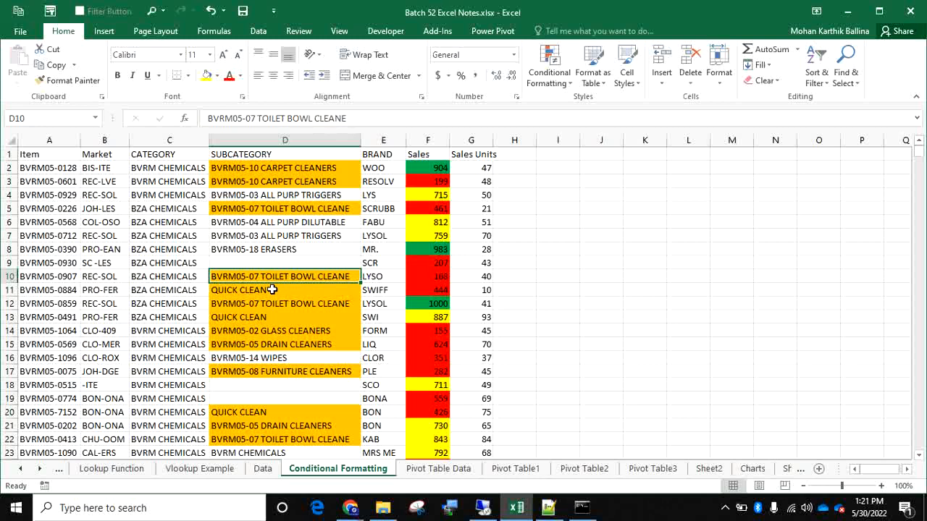
- Look through the date periods offered by the A Date Occurring highlight rule without applying one
left_click(556, 76)
mouse_move(594, 105)
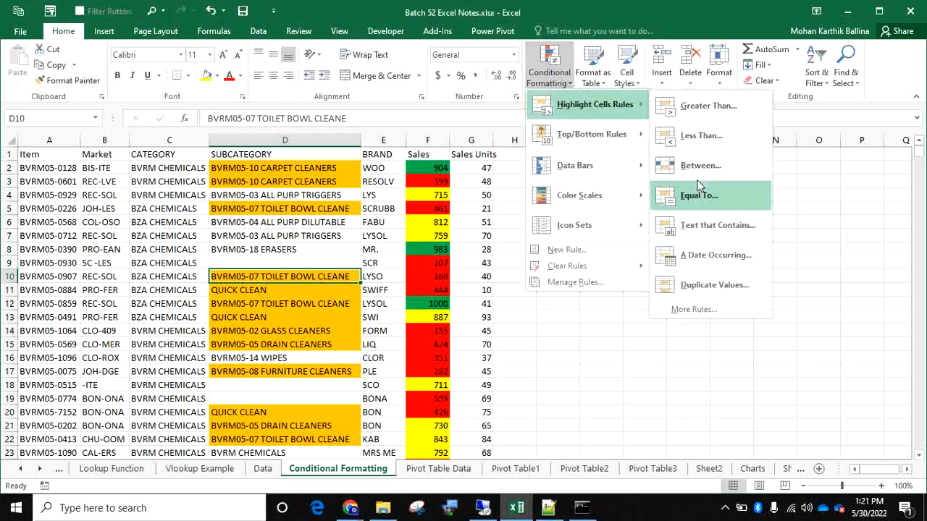
left_click(695, 255)
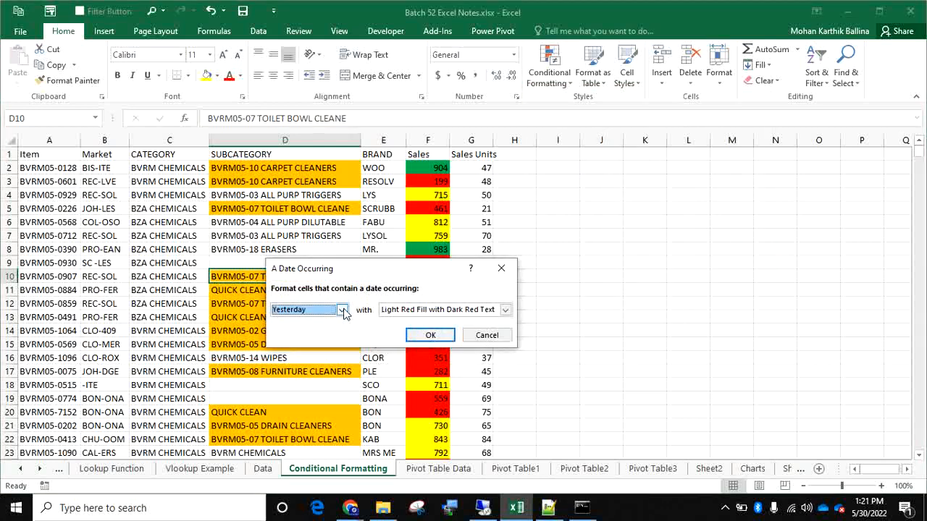
left_click(342, 309)
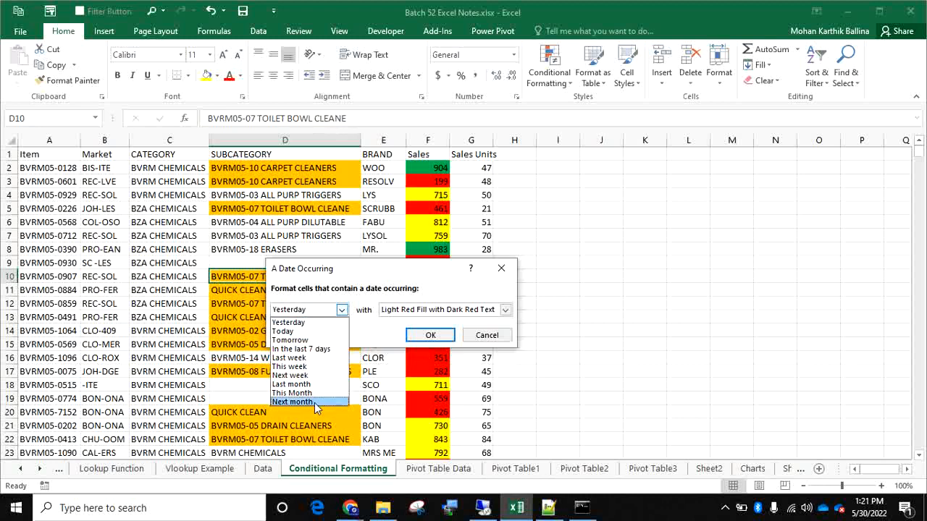
left_click(375, 336)
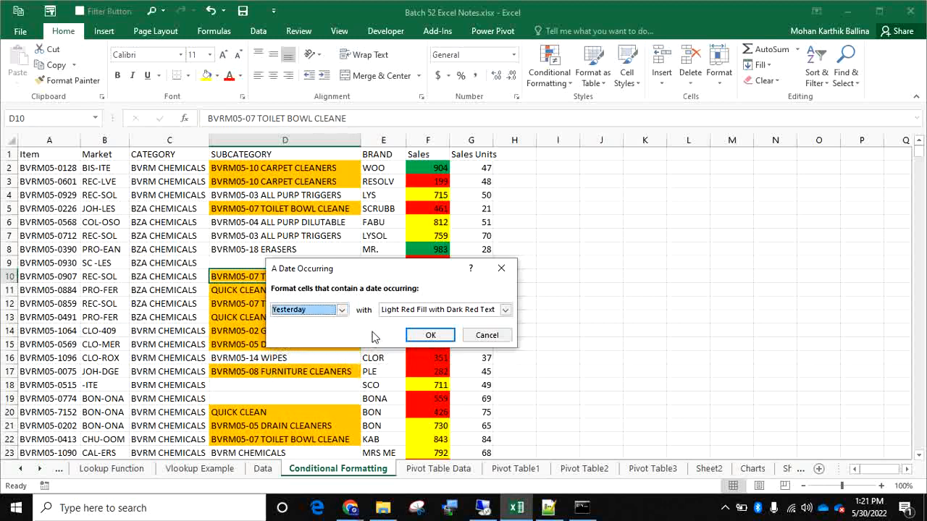
left_click(501, 268)
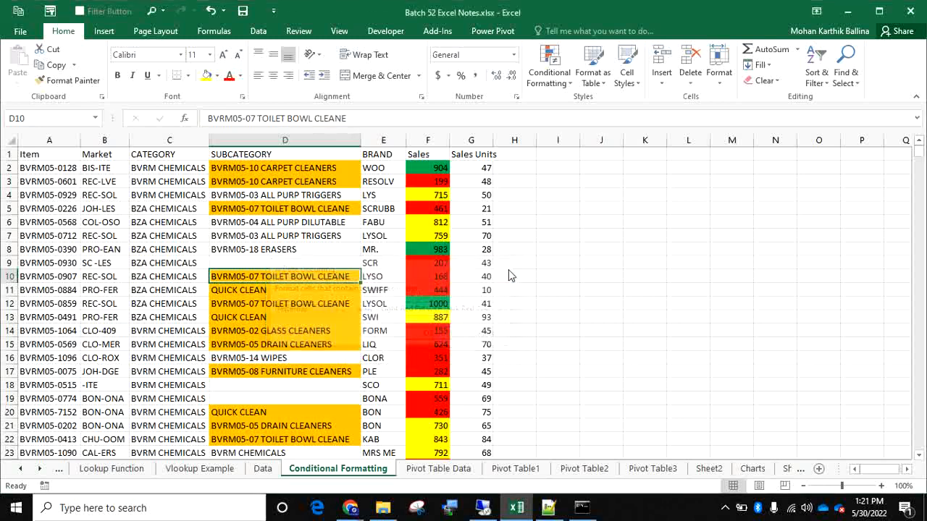
- Start a Greater Than highlight rule with the date 1/2/2022 as its threshold and cancel it without applying
left_click(539, 78)
mouse_move(590, 106)
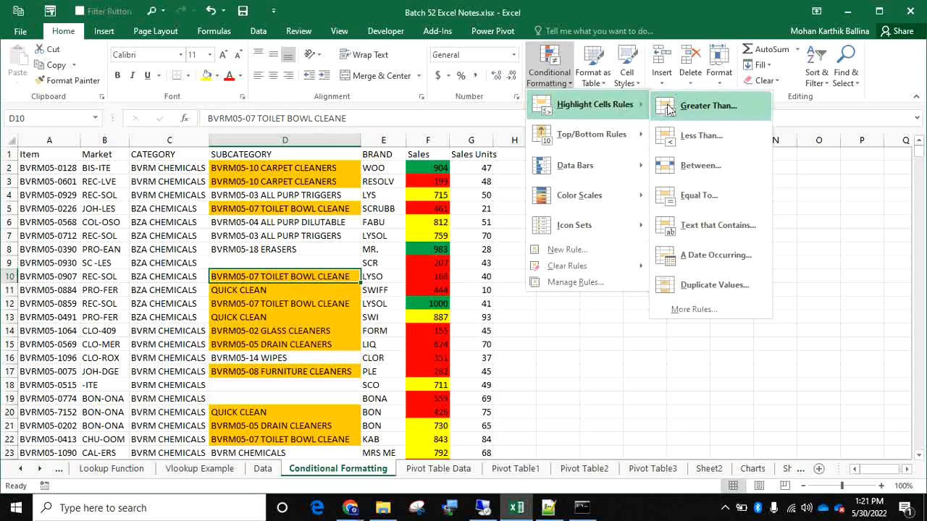
left_click(690, 112)
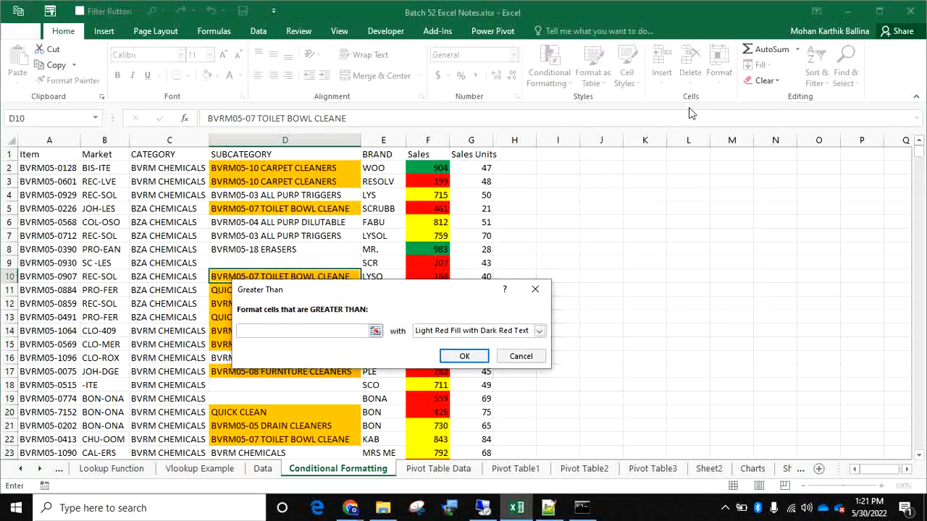
type("1/2/")
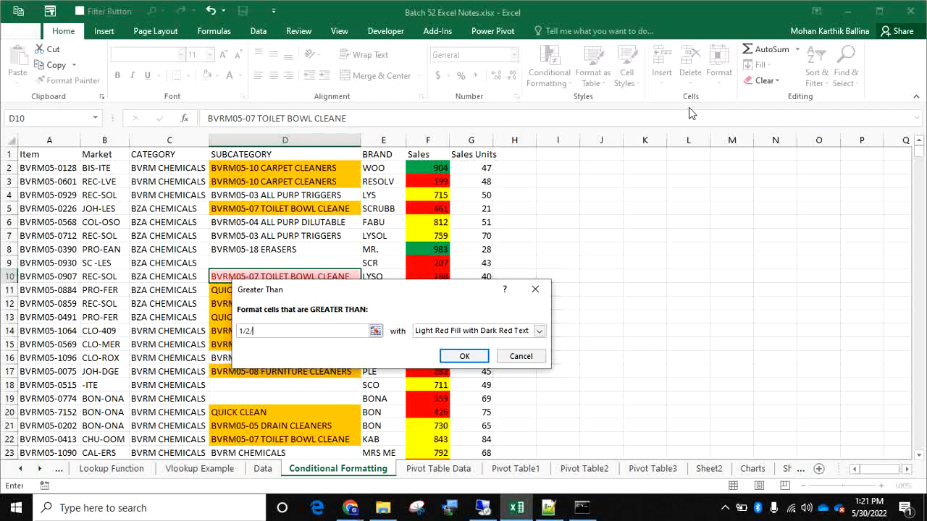
type("2022")
left_click(531, 293)
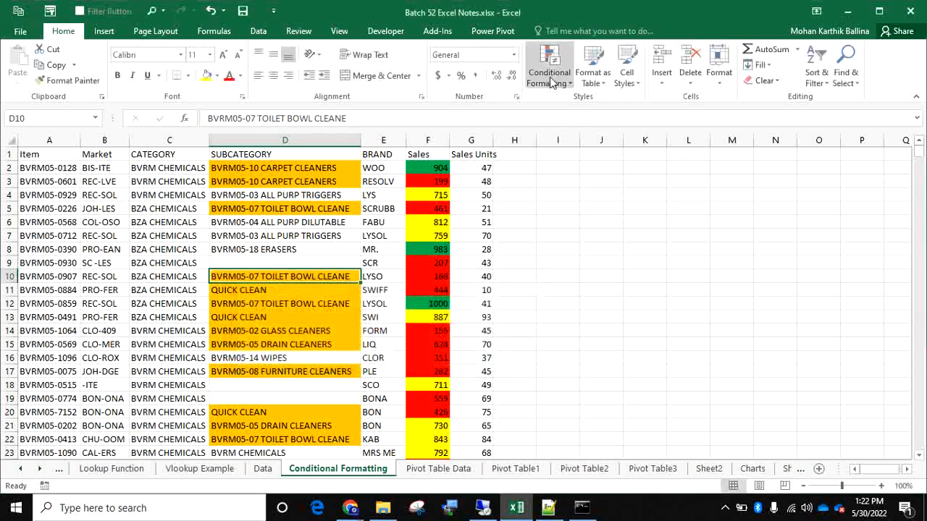
- Apply a Duplicate Values highlight rule to the Sales Units column using Light Red Fill with Dark Red Text
left_click(551, 82)
mouse_move(561, 103)
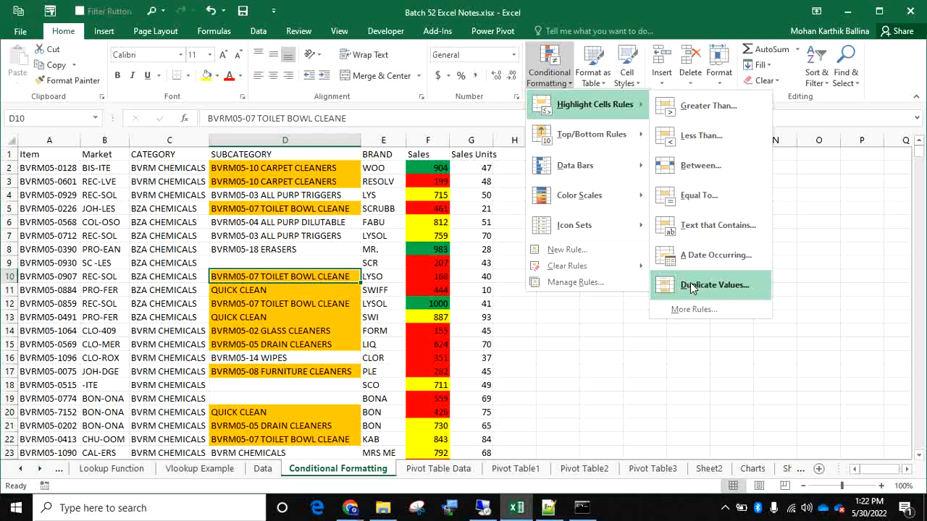
key("Escape")
key("Escape")
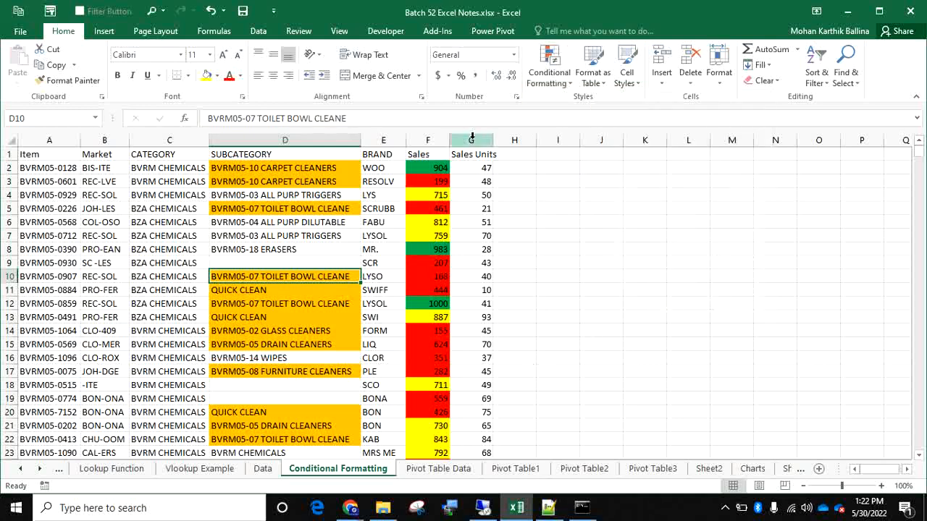
left_click(471, 136)
left_click(551, 93)
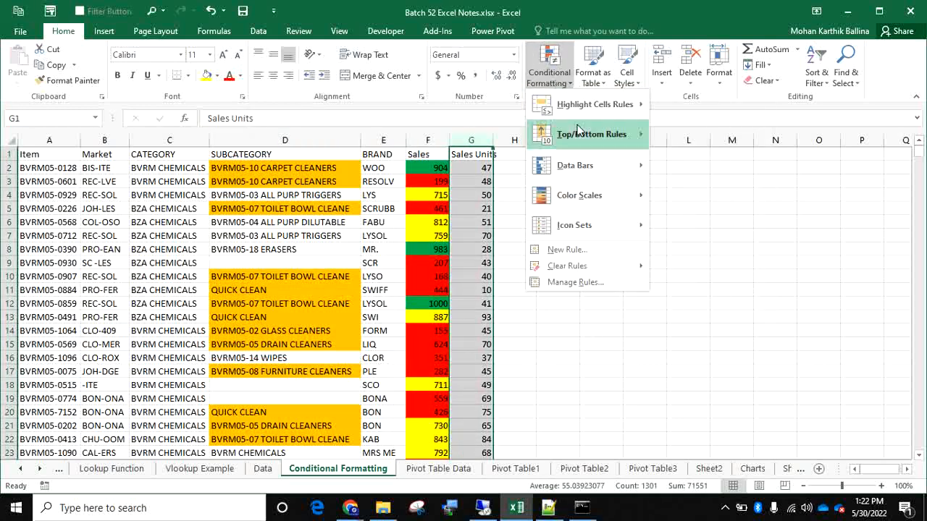
mouse_move(637, 119)
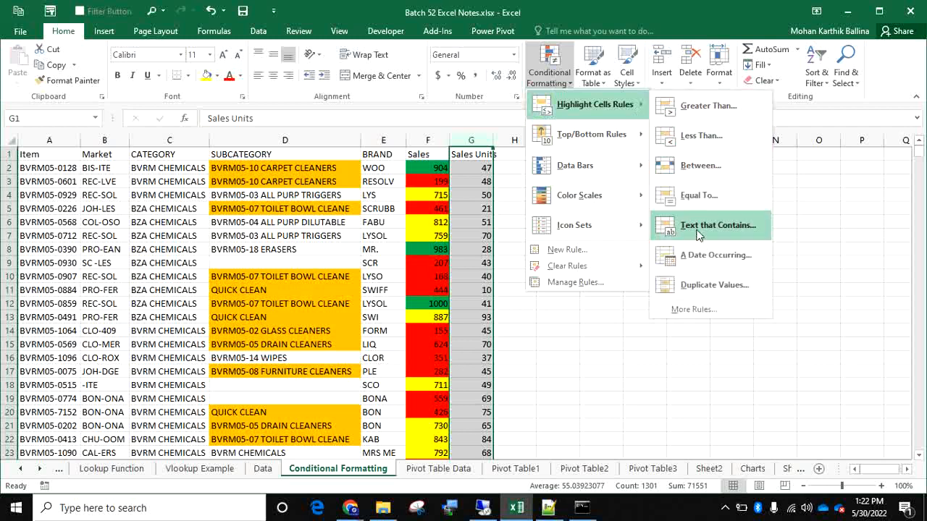
left_click(699, 285)
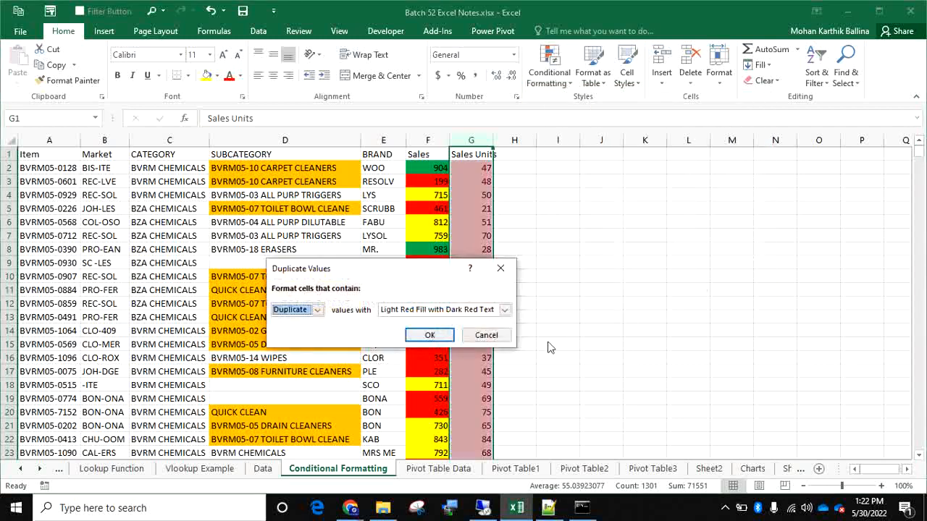
left_click(441, 335)
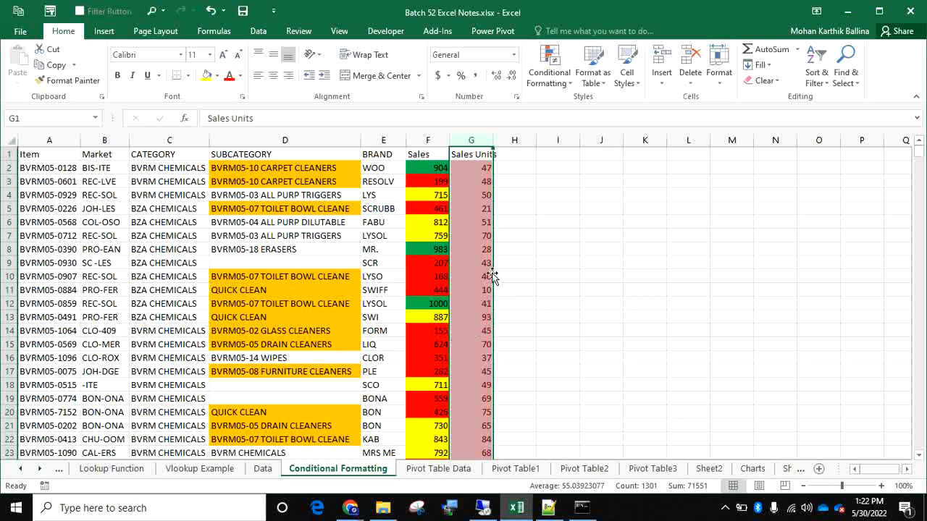
- Test the duplicate highlighting by replacing the Sales Units value in G3 with HJKL, and undo the entry
left_click(484, 179)
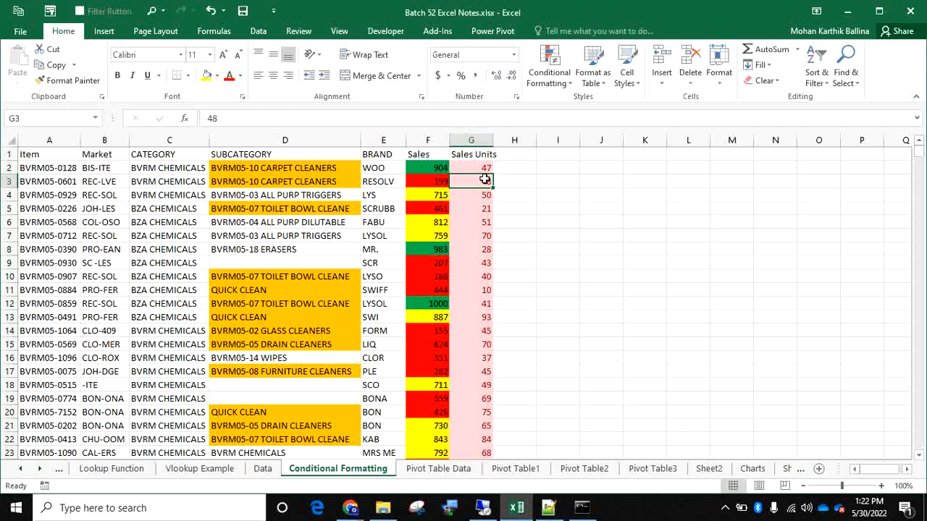
type("HJKL")
key("Return")
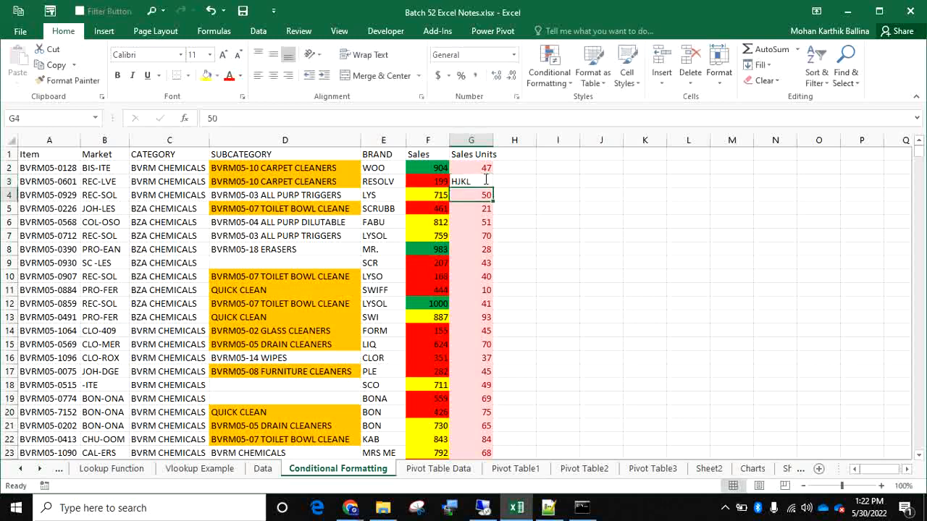
left_click(486, 179)
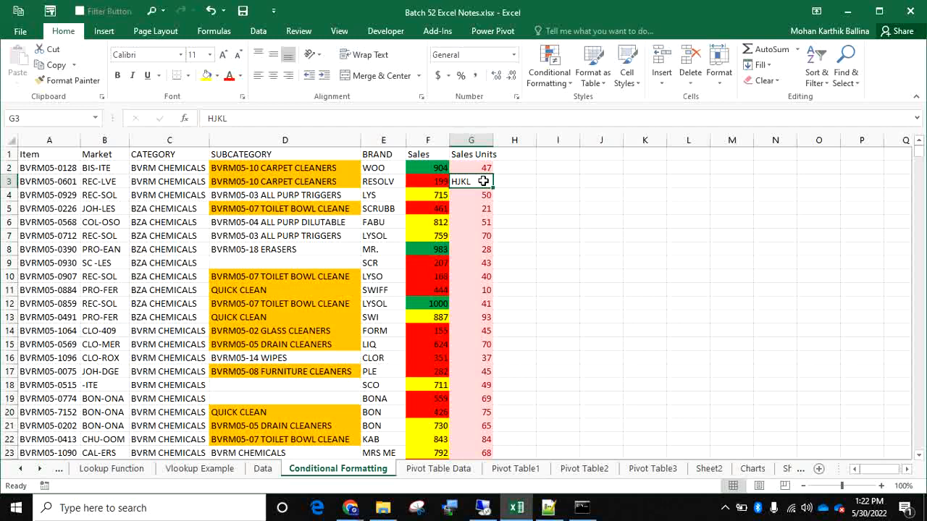
key("ctrl+z")
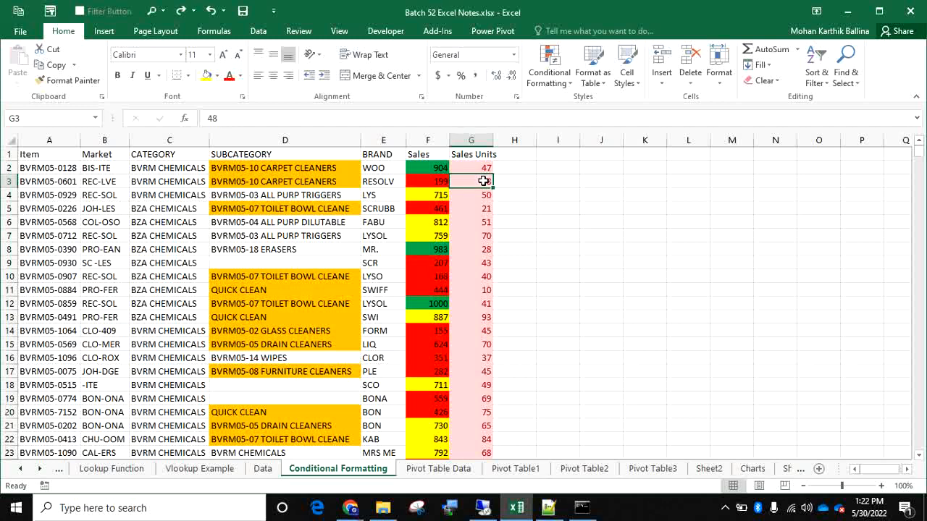
- Undo the duplicate-values rule on Sales Units and the CLEAN text rule on SUBCATEGORY
left_click(562, 78)
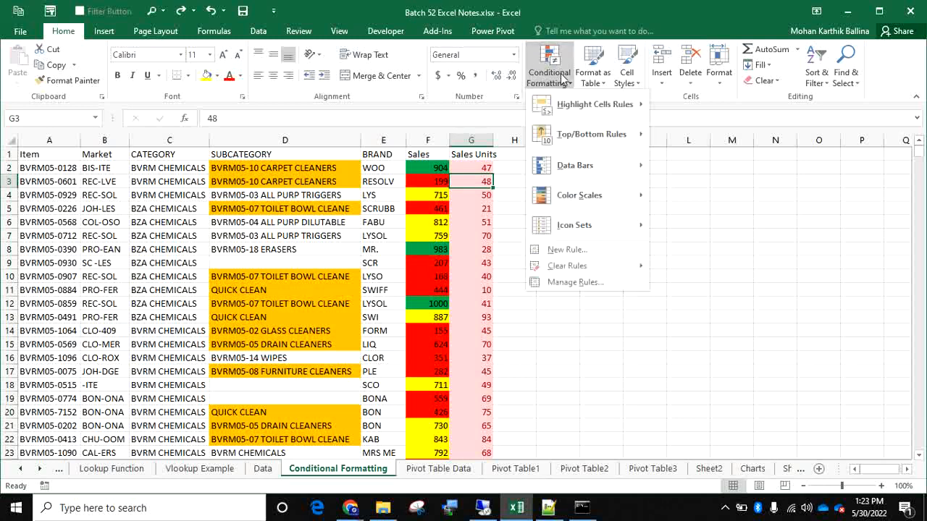
mouse_move(594, 138)
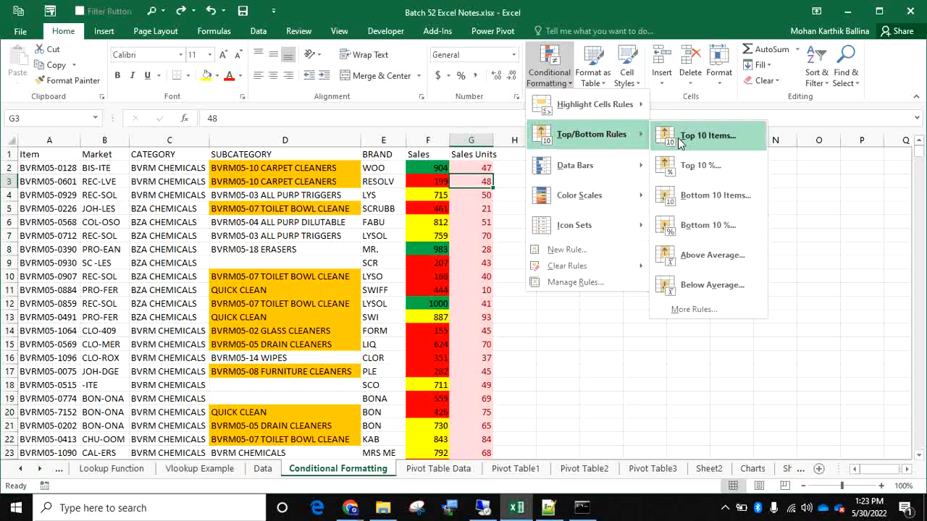
left_click(493, 184)
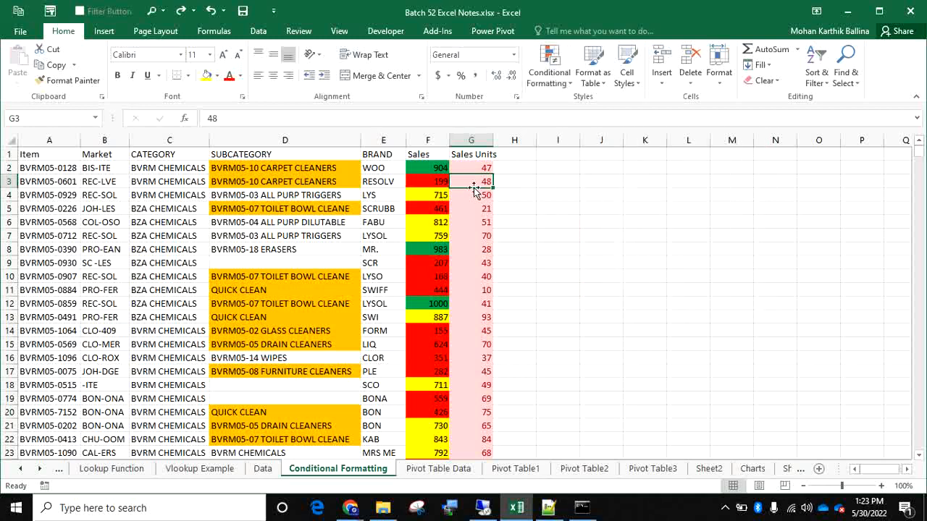
key("ctrl+z")
key("ctrl+z")
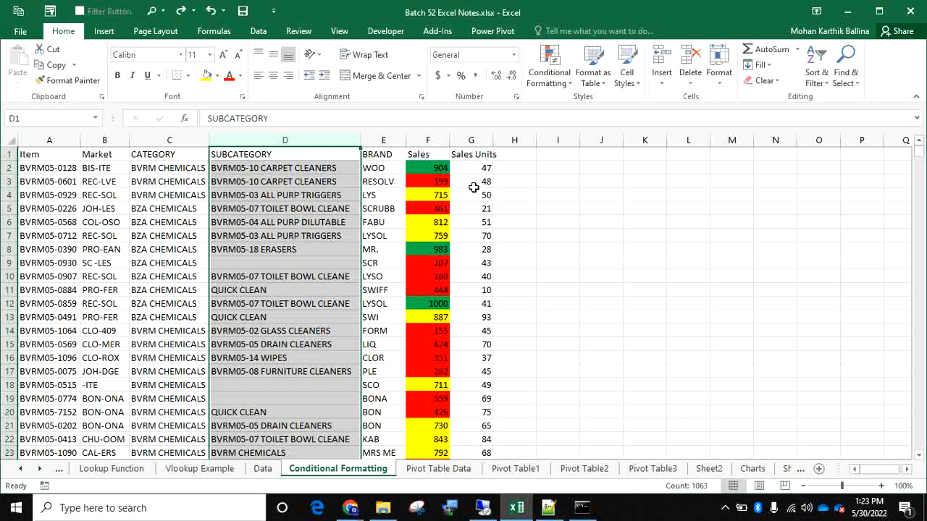
key("ctrl+u")
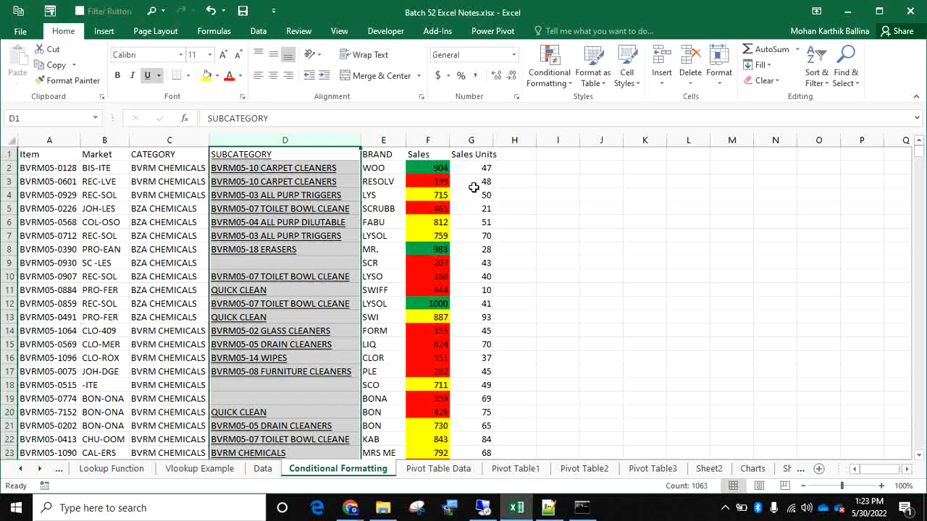
key("ctrl+u")
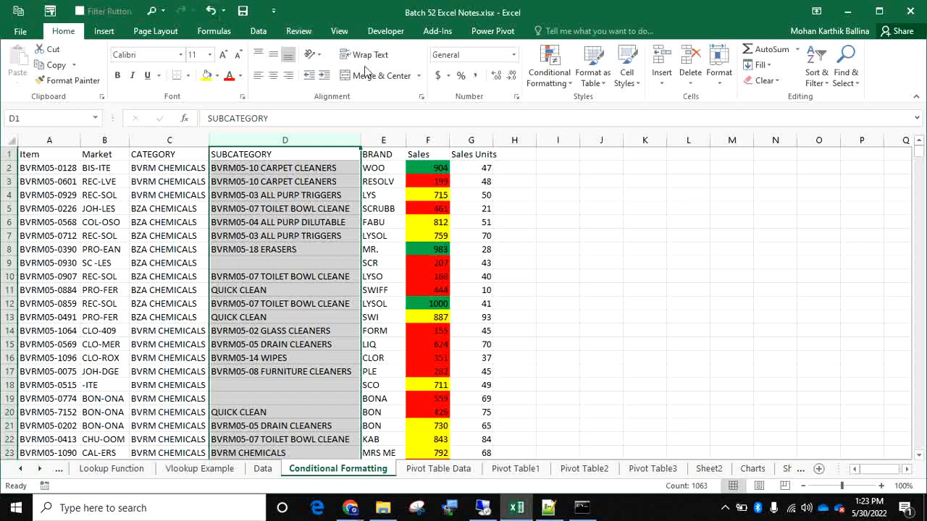
left_click(527, 245)
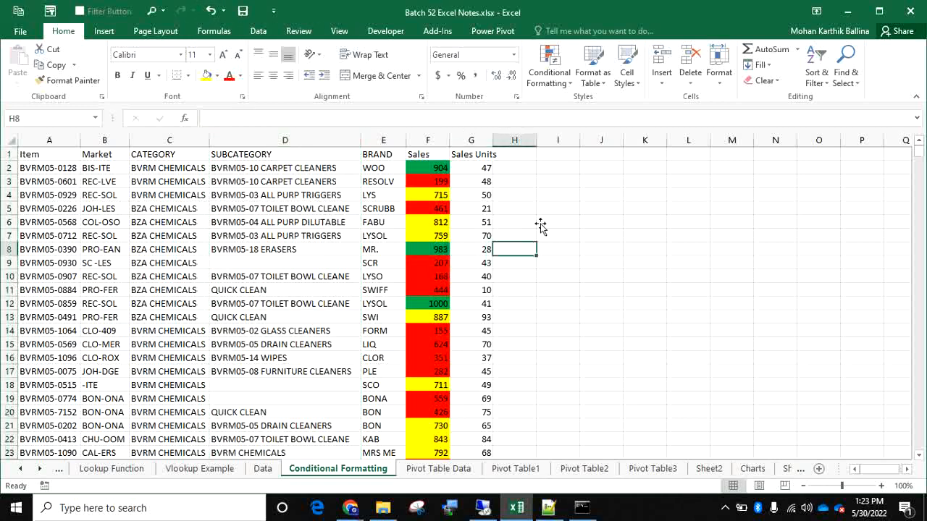
- Auto-fit the width of the Sales Units column to its contents
left_click(560, 87)
mouse_move(603, 138)
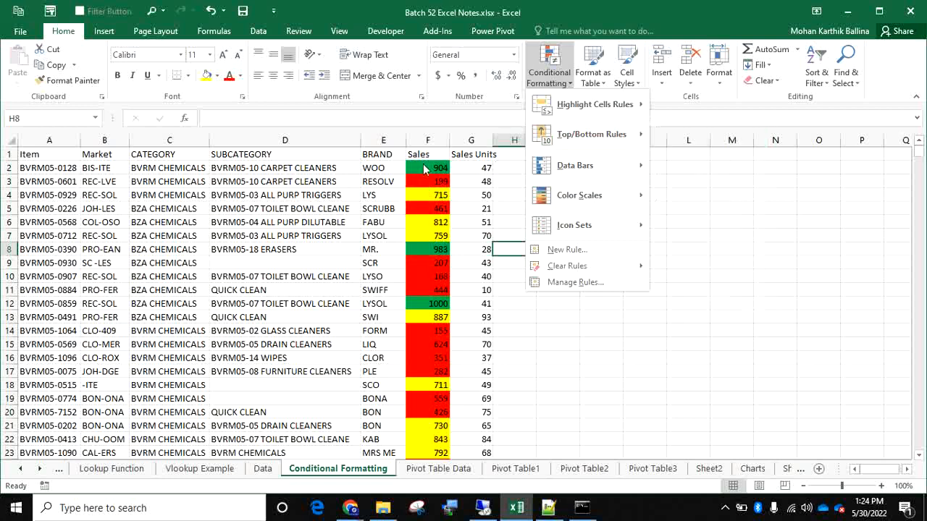
left_click(472, 147)
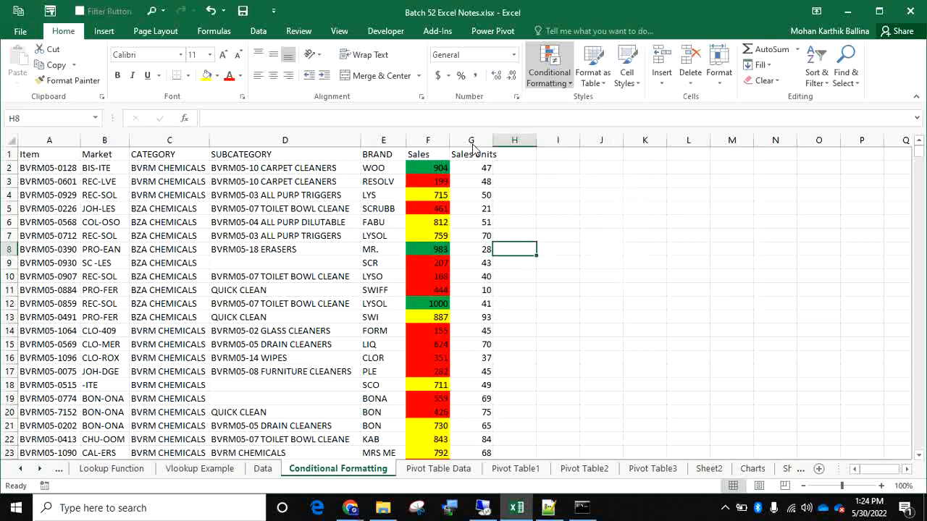
left_click(471, 139)
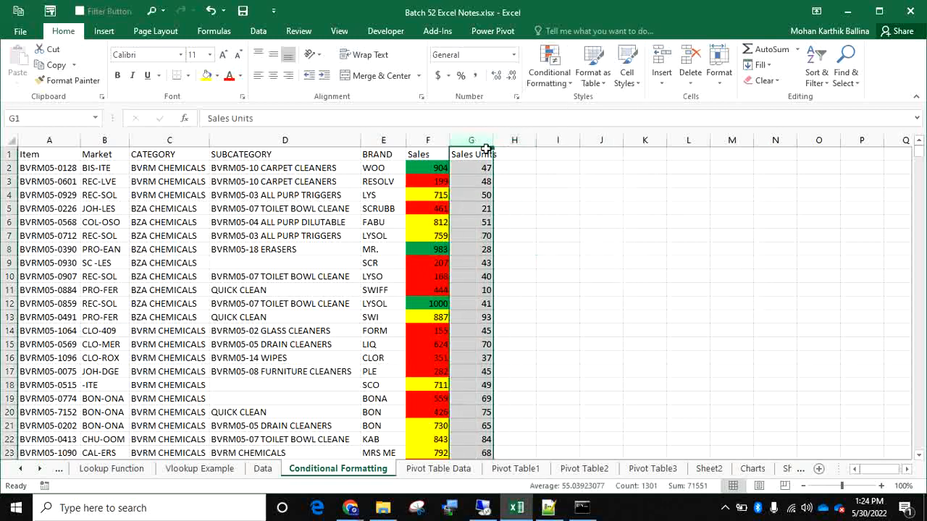
double_click(494, 141)
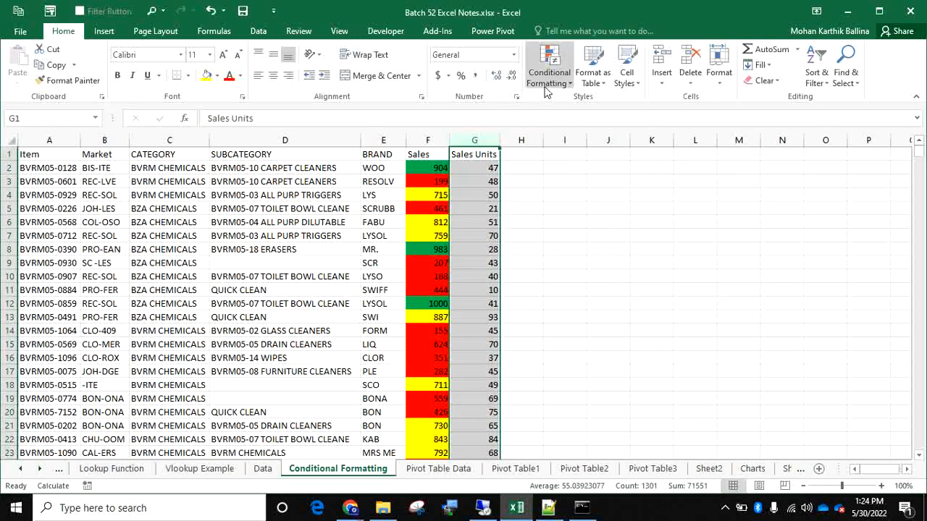
- Start a Top 10 Items rule on the Sales Units column and set its rank to 5
left_click(549, 64)
mouse_move(577, 130)
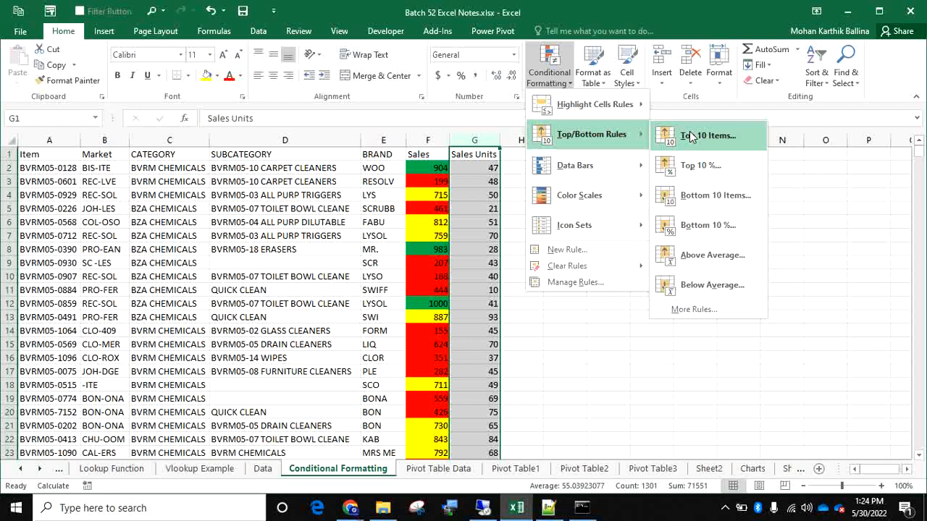
left_click(692, 135)
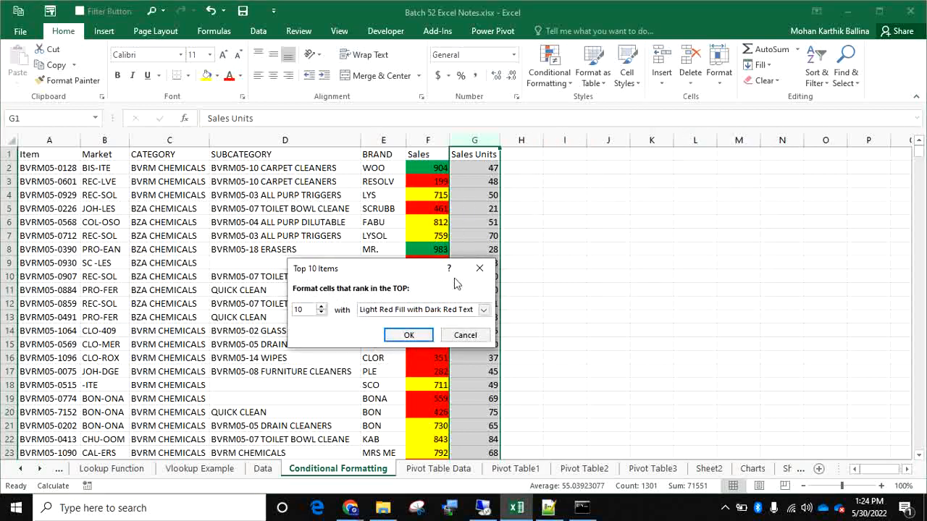
left_click(309, 309)
key("BackSpace")
key("BackSpace")
type("5")
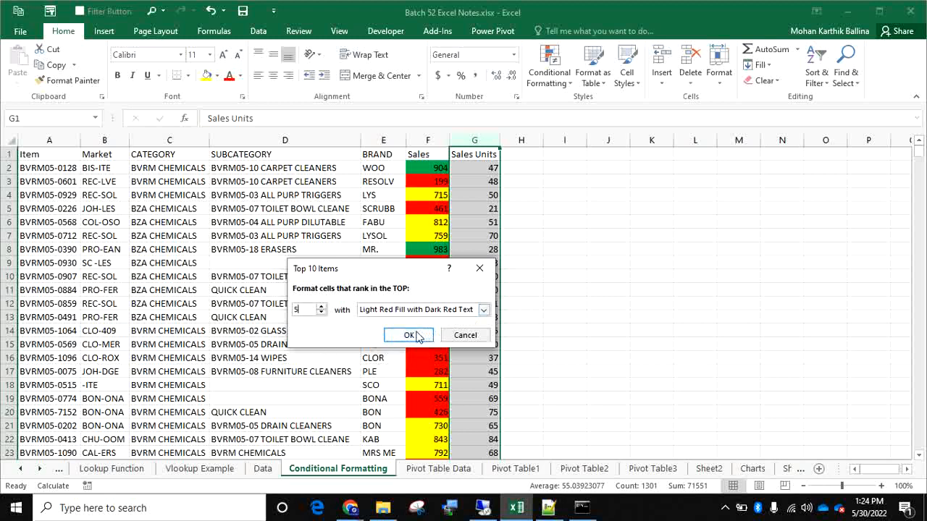
- Give the top 5 rule a custom orange fill and apply it to the Sales Units column
left_click(458, 313)
left_click(416, 375)
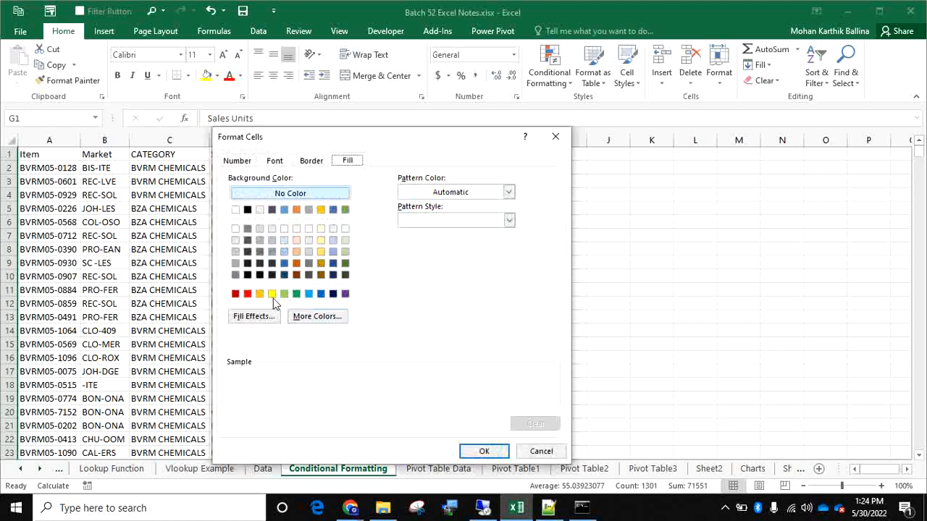
left_click(260, 294)
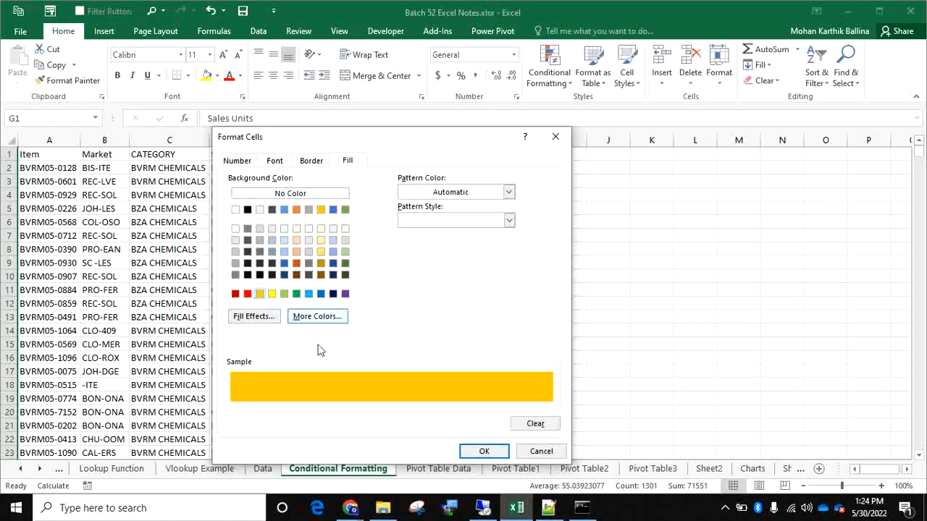
left_click(483, 451)
left_click(408, 335)
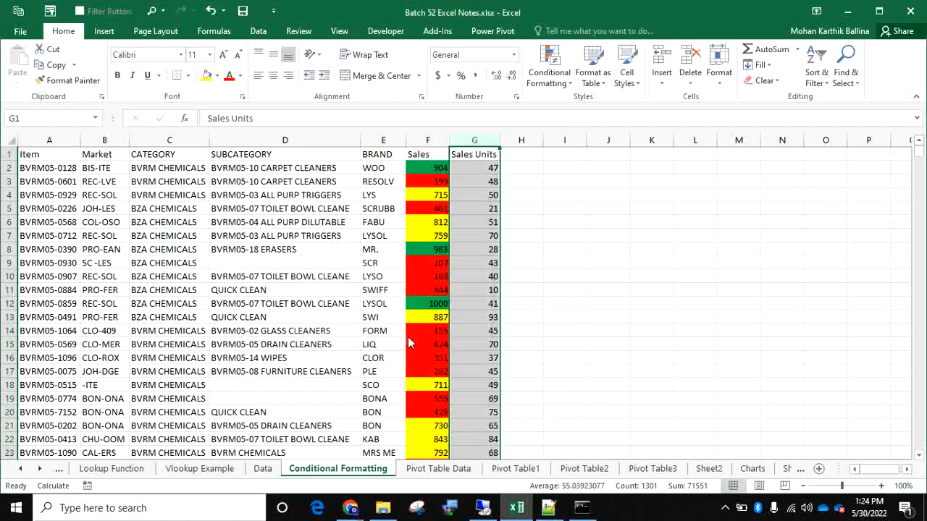
- Look down the Sales Units column for the cells that the top 5 rule highlights in orange
left_click(507, 320)
key("Down")
key("Down")
key("Down")
key("Down")
key("Down")
key("Down")
key("Down")
key("Down")
key("Down")
key("Down")
key("Down")
key("Down")
key("Down")
key("Down")
key("Down")
key("Down")
key("Down")
key("Down")
key("Down")
key("Down")
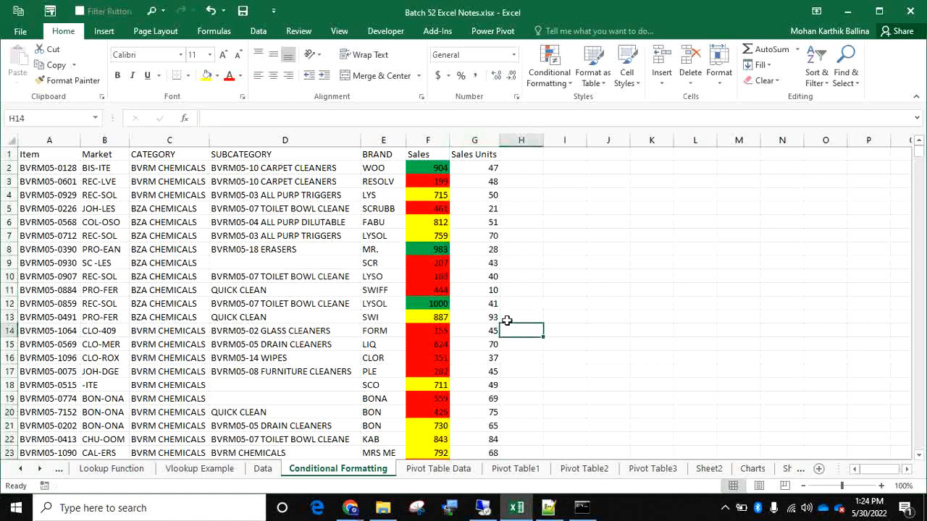
key("Down")
key("Down")
key("Down")
key("Down")
key("Down")
key("Down")
key("Down")
key("Down")
key("Down")
key("Down")
key("Down")
key("Down")
key("Down")
key("Down")
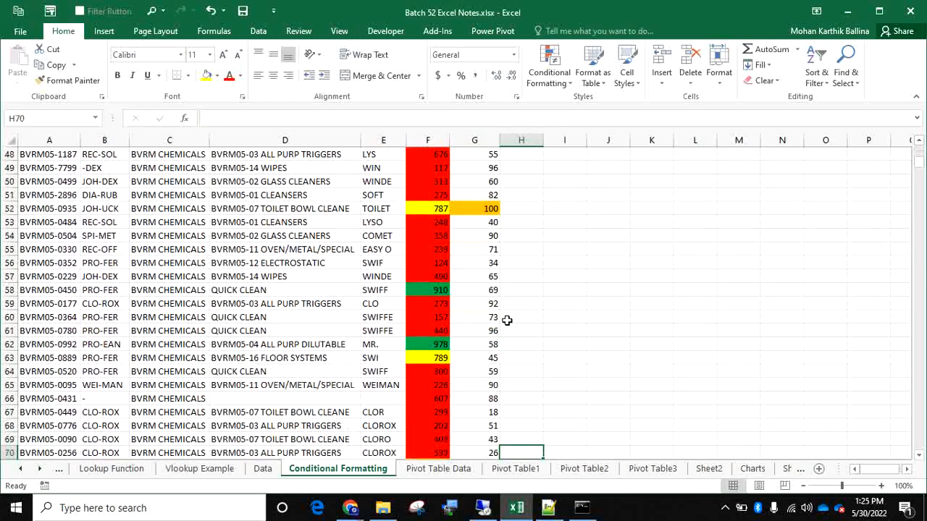
left_click(474, 210)
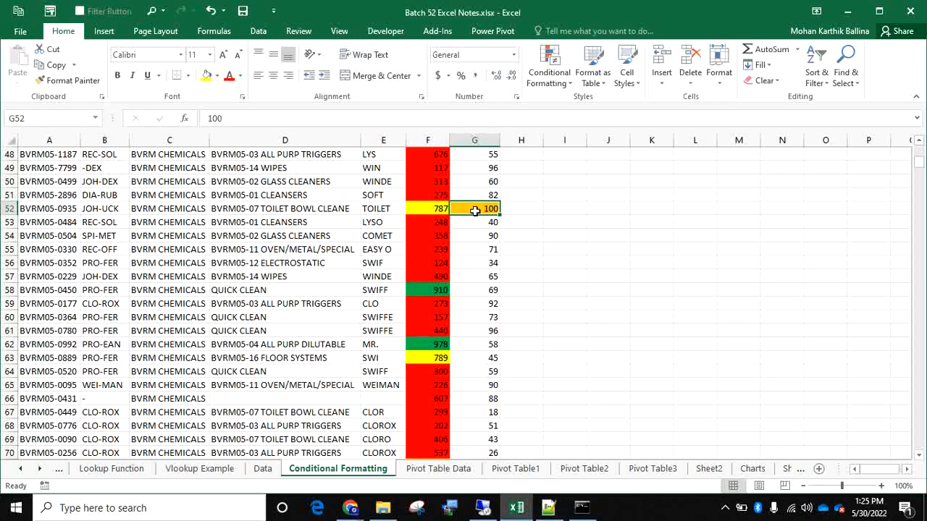
key("Down")
key("Down")
key("Down")
key("Down")
key("Down")
key("Down")
key("Down")
key("Down")
key("Down")
key("Down")
key("Down")
key("Down")
key("Down")
key("Down")
key("Down")
key("Down")
key("Down")
key("Down")
key("Down")
key("Down")
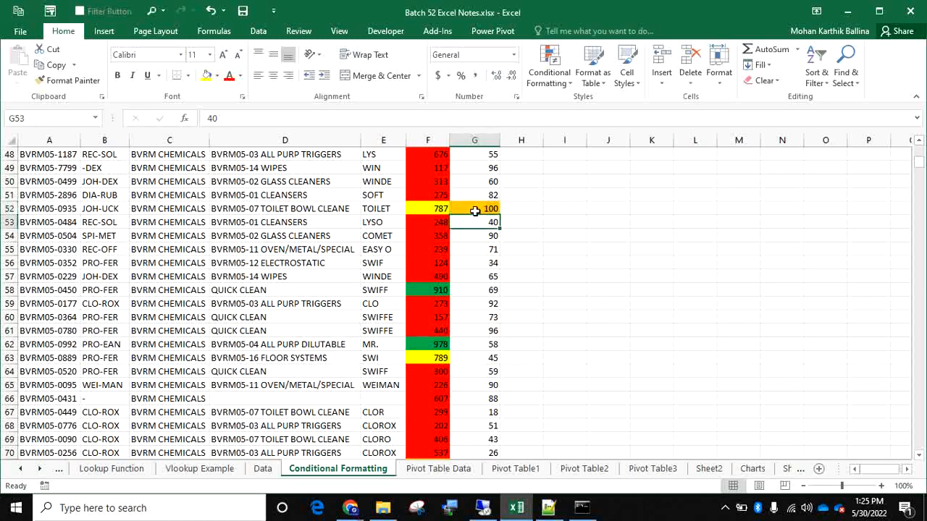
key("Down")
key("Down")
key("Down")
key("Down")
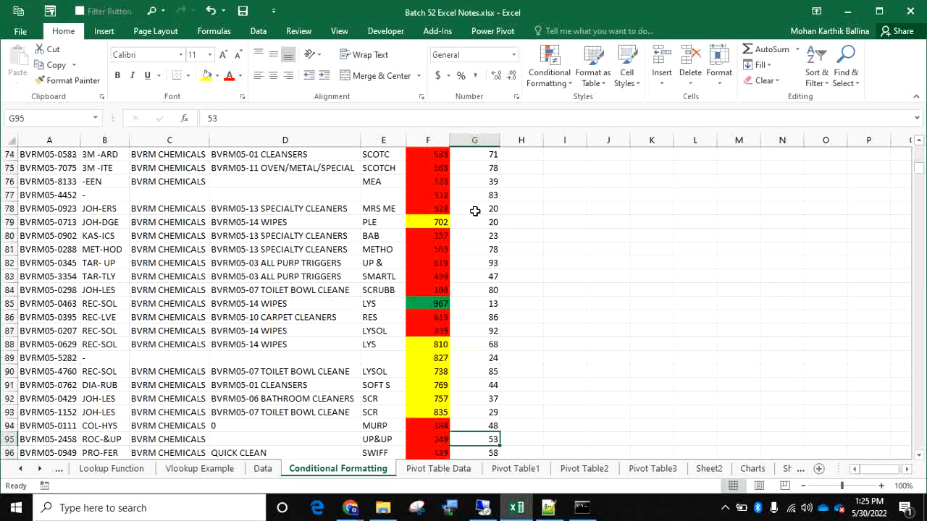
key("Up")
key("Up")
key("Up")
key("Up")
key("Up")
key("Up")
key("Up")
key("Up")
key("Up")
key("Up")
key("Up")
key("Up")
key("Up")
key("Up")
key("Up")
key("Up")
key("Up")
key("Up")
key("Up")
key("Up")
key("Down")
key("Down")
key("Down")
key("Down")
key("Down")
key("Down")
key("Down")
key("Down")
key("Down")
key("Down")
key("Down")
key("Down")
key("Down")
key("Down")
key("Down")
key("Down")
key("Down")
key("Down")
key("Down")
key("Down")
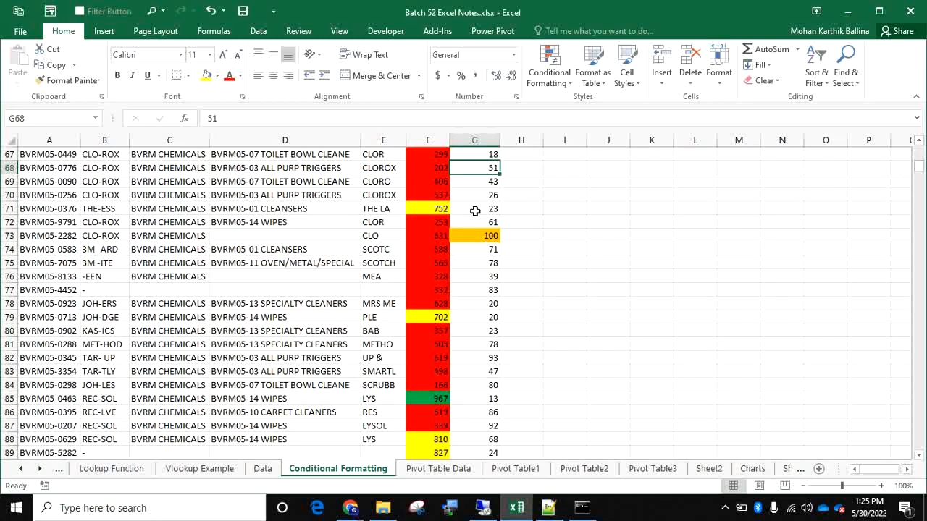
- Examine the Sales Units values further down the sheet, through about row 160, to check which cells carry the orange top 5 fill
key("Down")
key("Down")
key("Down")
key("Down")
key("Down")
key("Down")
key("Down")
key("Down")
key("Down")
key("Down")
key("Down")
key("Down")
key("Down")
key("Down")
key("Down")
key("Down")
key("Down")
key("Down")
key("Down")
key("Down")
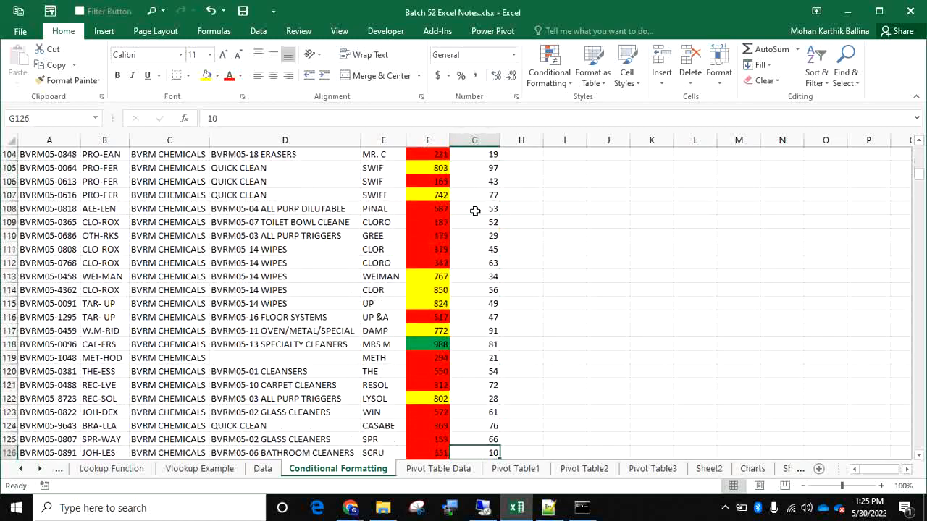
key("Up")
key("Up")
key("Up")
key("Up")
key("Up")
key("Up")
key("Up")
key("Up")
key("Up")
key("Up")
key("Up")
key("Up")
key("Up")
key("Up")
key("Up")
key("Up")
key("Up")
key("Up")
key("Up")
key("Up")
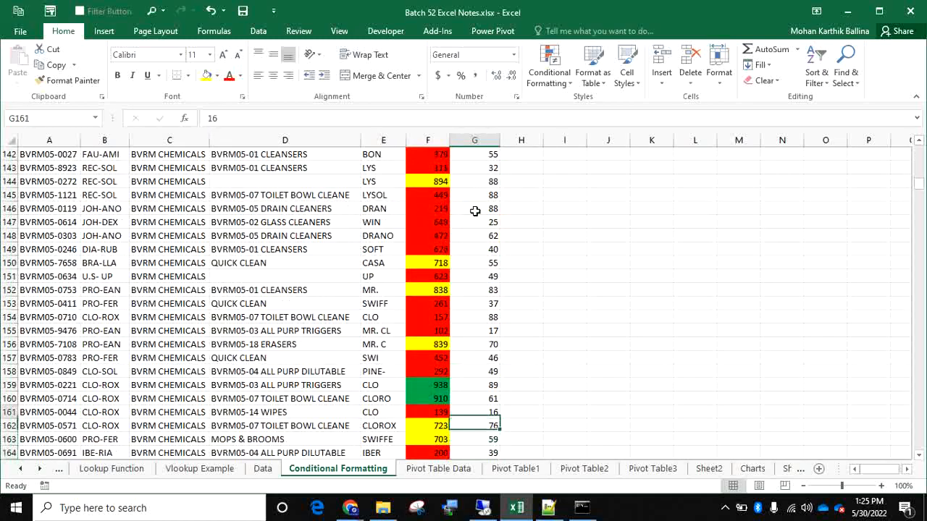
key("Down")
key("Down")
key("Down")
key("Down")
key("Down")
key("Down")
key("Down")
key("Down")
key("Down")
key("Down")
key("Down")
key("Down")
key("Down")
key("Down")
key("Down")
key("Down")
key("Down")
key("Down")
key("Down")
key("Down")
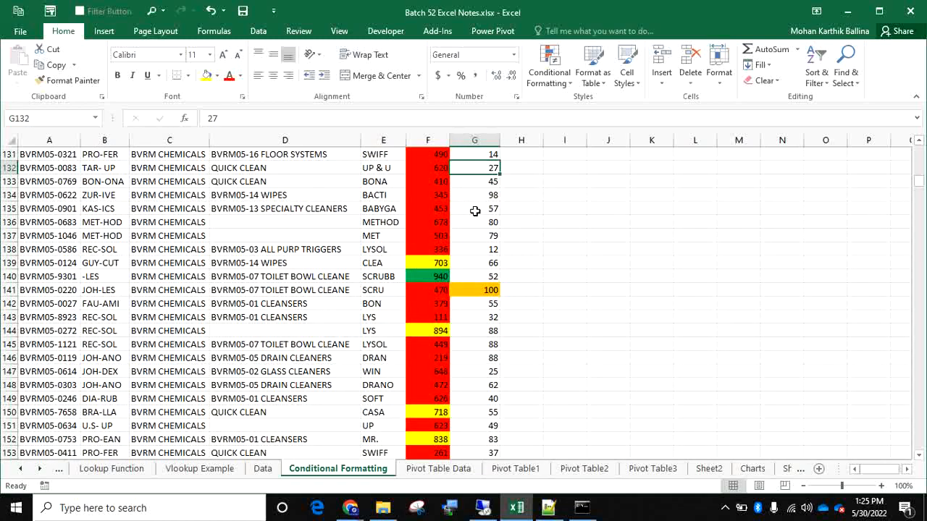
- Look through the Sales Units column down to row 190 for highlighted cells and return to its header
key("Down")
key("Down")
key("Down")
key("Down")
key("Down")
key("Down")
key("Down")
key("Down")
key("Down")
key("Down")
key("Down")
key("Down")
key("Down")
key("Down")
key("Down")
key("Down")
key("Down")
key("Down")
key("Down")
key("Down")
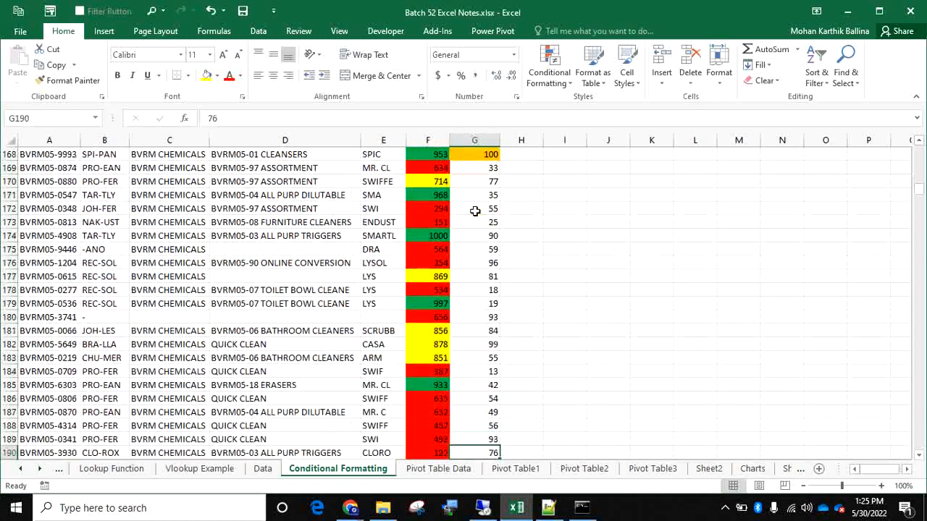
key("Up")
key("Up")
key("Up")
key("Up")
key("Up")
key("Up")
key("Up")
key("Up")
key("Up")
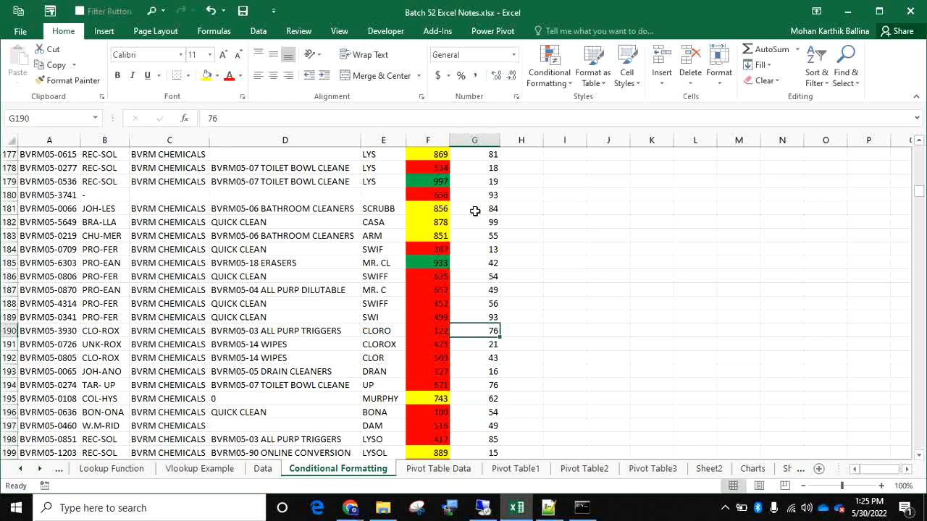
key("ctrl+Up")
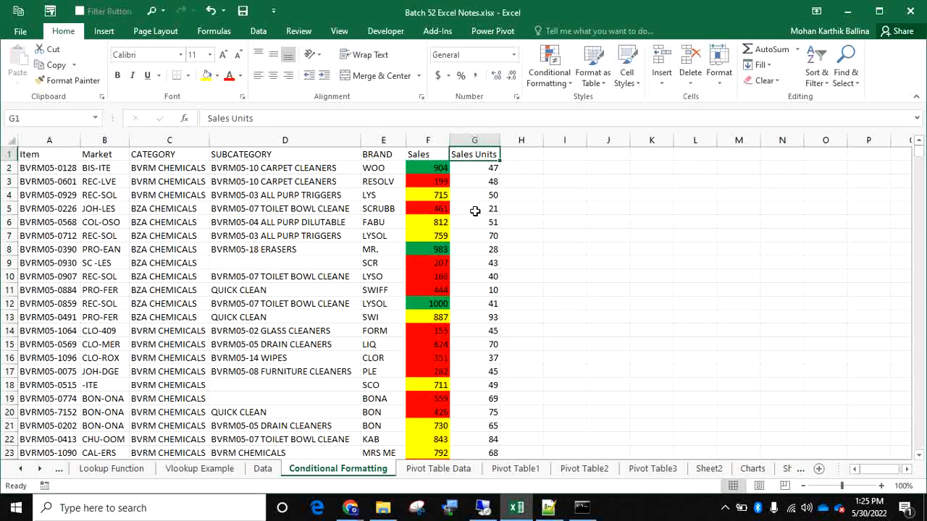
- Examine the last rows of the Sales Units column upward for orange-highlighted cells and return to the header
key("ctrl+Down")
key("Up")
key("Up")
key("Up")
key("Up")
key("Up")
key("Up")
key("Up")
key("Up")
key("Up")
key("Up")
key("Up")
key("Up")
key("Up")
key("Up")
key("Up")
key("Up")
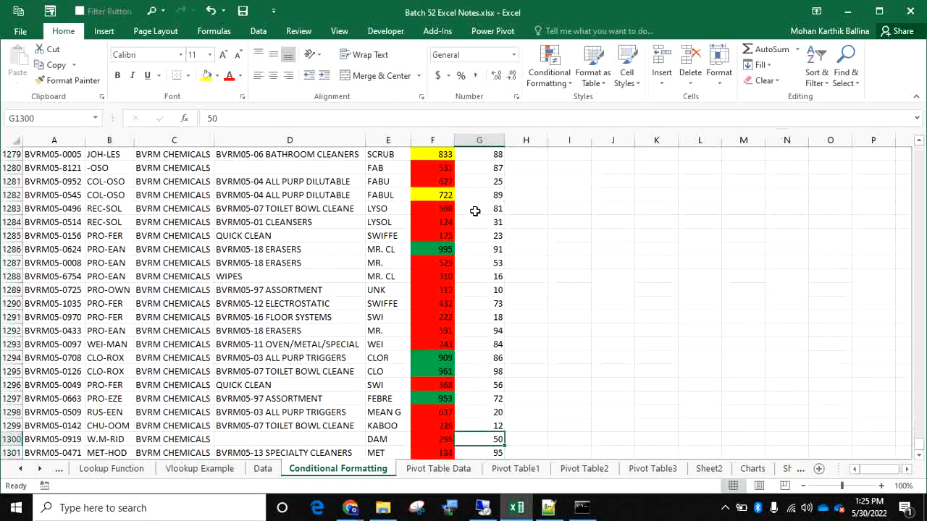
key("Up")
key("Up")
key("Up")
key("Up")
key("Up")
key("Up")
key("Up")
key("Up")
key("Up")
key("Up")
key("Up")
key("Up")
key("Up")
key("Up")
key("Up")
key("Up")
key("Up")
key("Up")
key("Up")
key("Up")
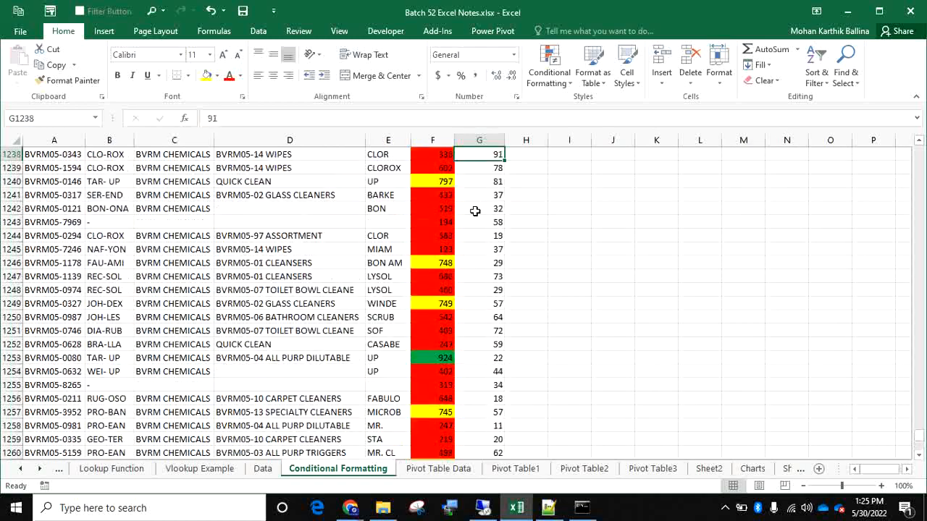
key("Up")
key("Up")
key("Up")
key("Up")
key("Up")
key("Up")
key("Up")
key("Up")
key("Up")
key("Up")
key("Up")
key("Up")
key("Up")
key("Up")
key("Up")
key("Up")
key("Up")
key("Up")
key("Up")
key("Up")
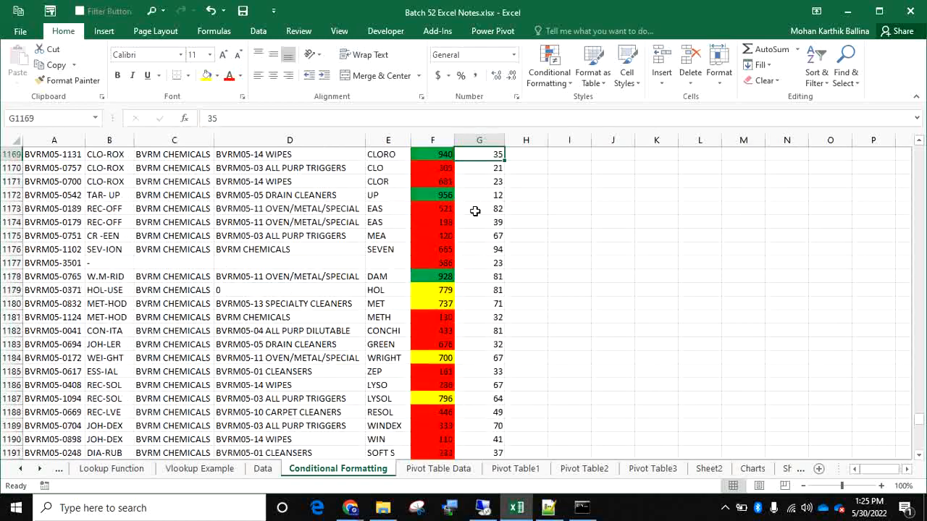
key("Up")
key("Up")
key("Up")
key("Up")
key("Up")
key("Up")
key("Up")
key("Up")
key("Up")
key("Up")
key("Up")
key("Up")
key("Up")
key("Up")
key("Up")
key("Up")
key("Up")
key("Up")
key("Up")
key("Up")
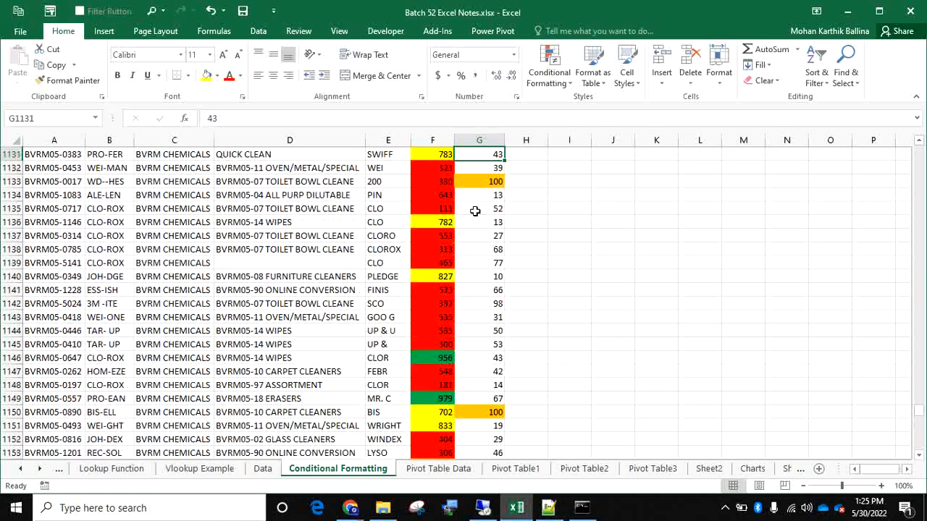
key("ctrl+Up")
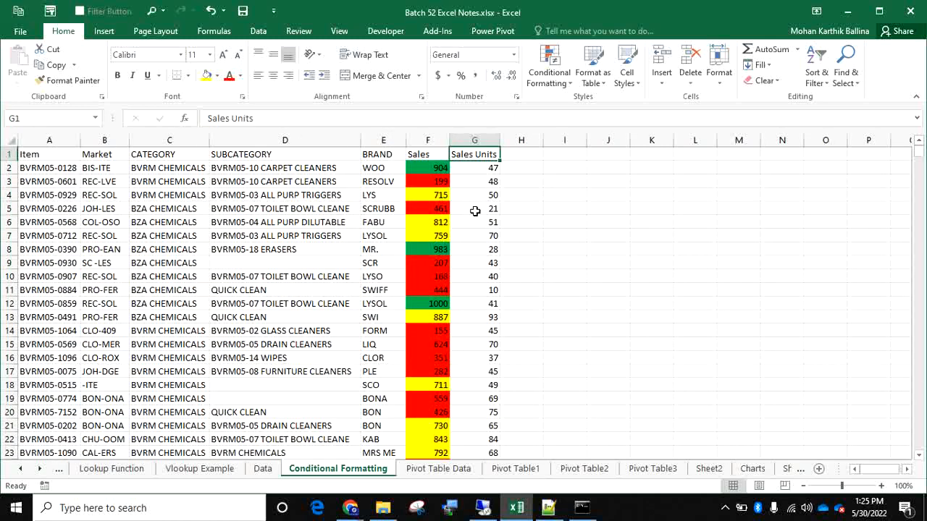
- Add filters to the header row and filter the Sales Units column by the orange cell color
key("ctrl+shift+l")
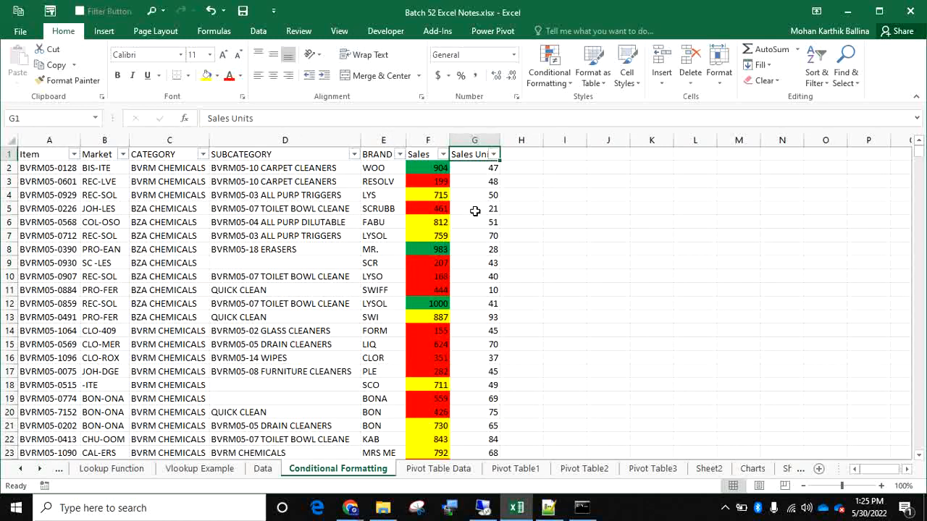
key("ctrl+shift+l")
left_click(267, 34)
left_click(326, 67)
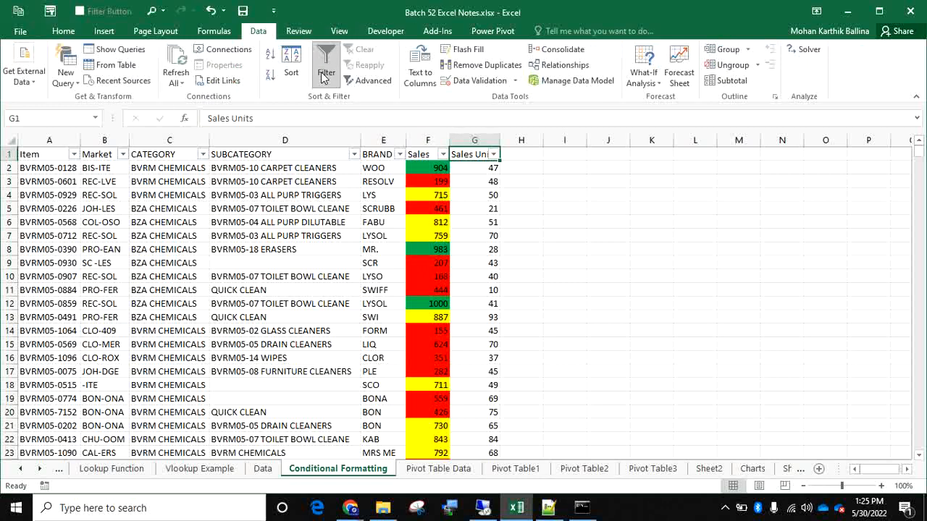
left_click(493, 155)
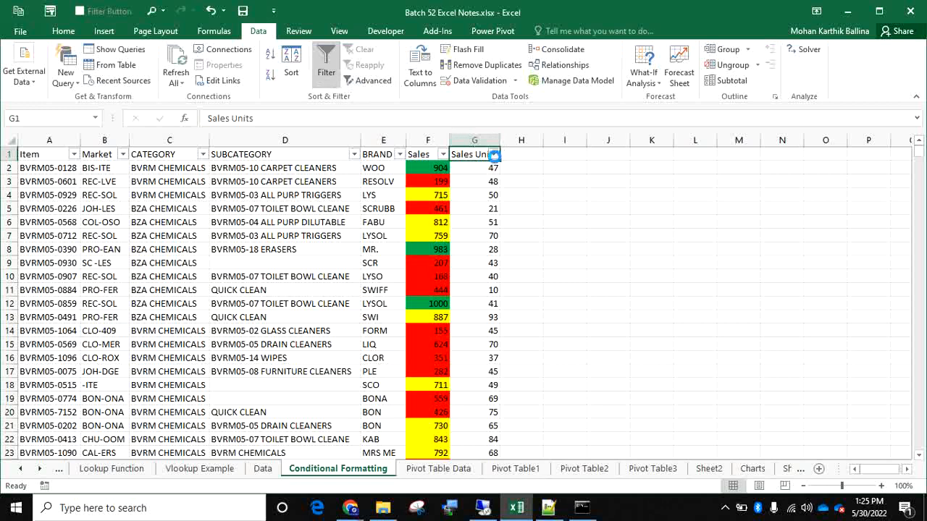
mouse_move(477, 242)
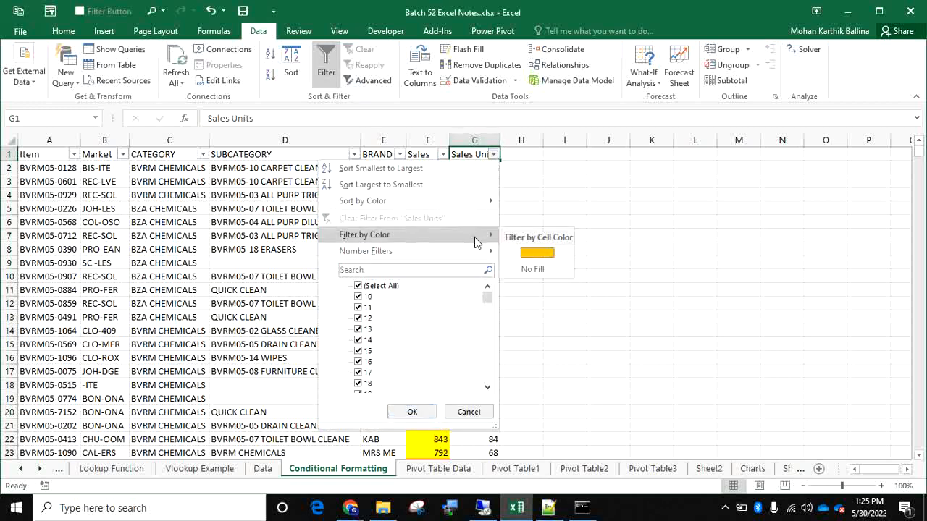
left_click(522, 252)
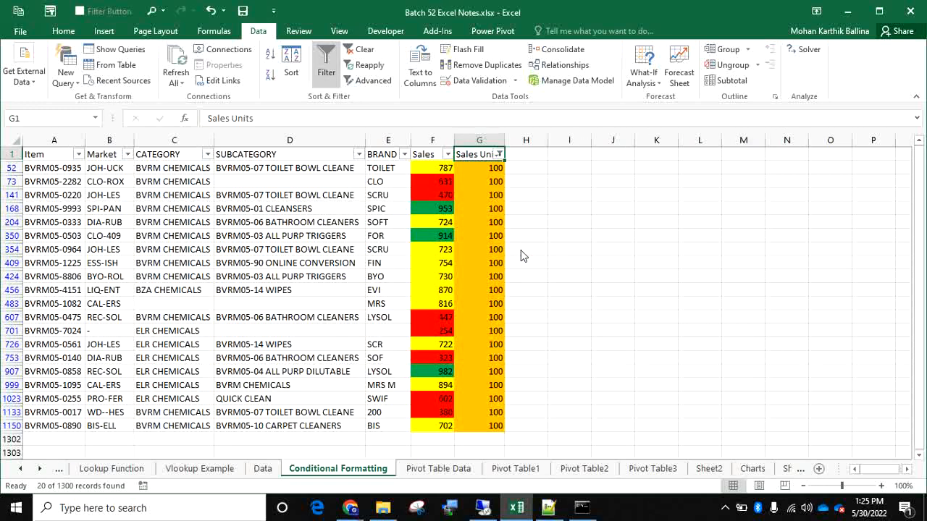
- Select the filtered Sales Units values to check them, and remove the filter from the data
left_click_drag(471, 166, 482, 372)
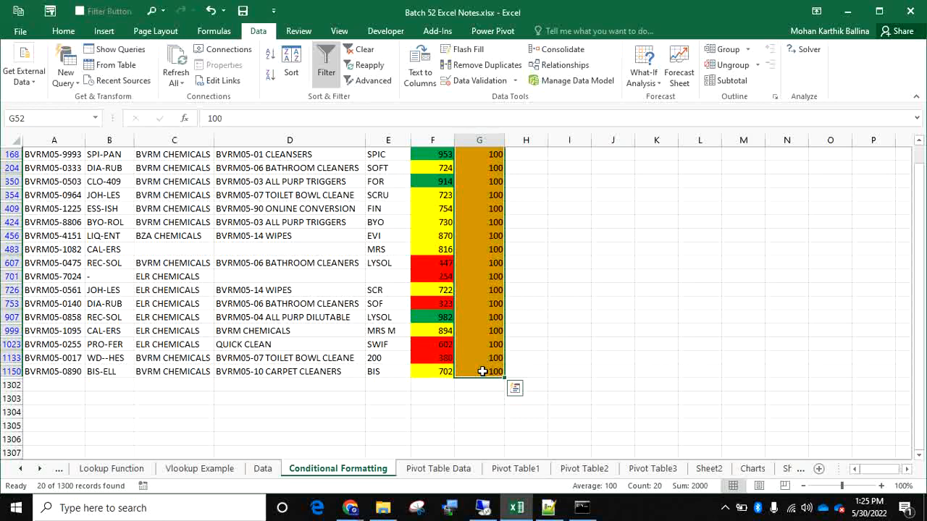
key("ctrl+Up")
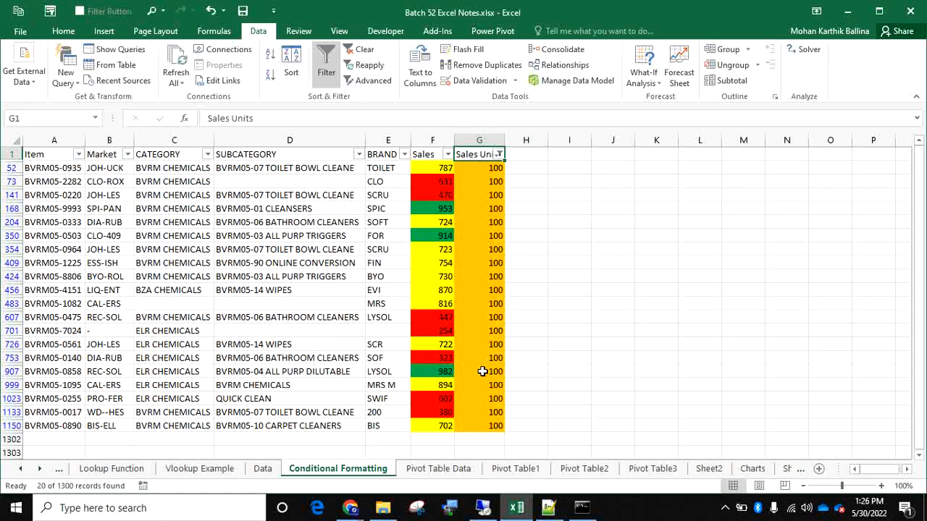
key("ctrl+shift+l")
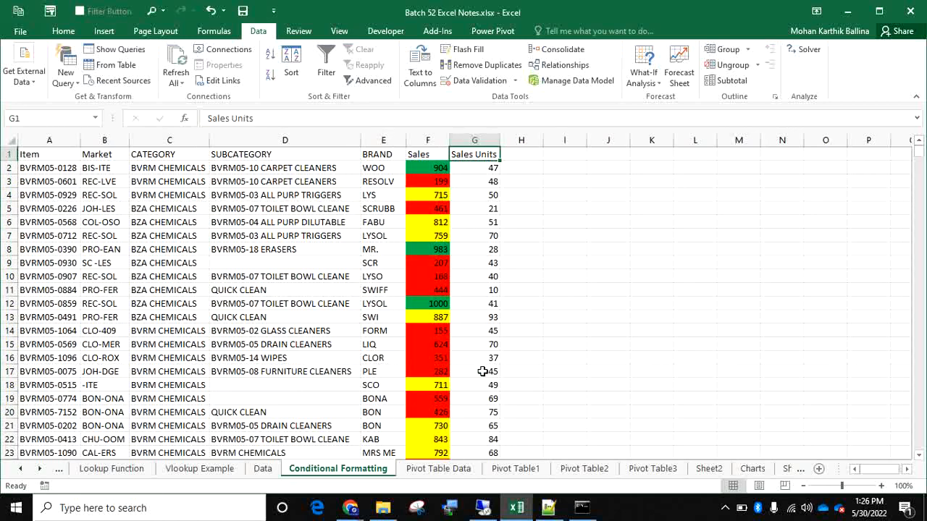
left_click(474, 140)
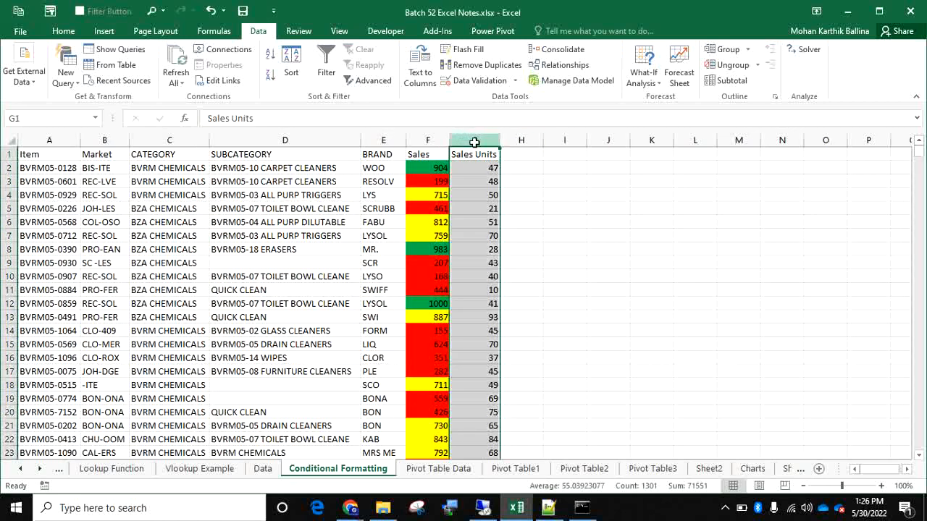
left_click(64, 32)
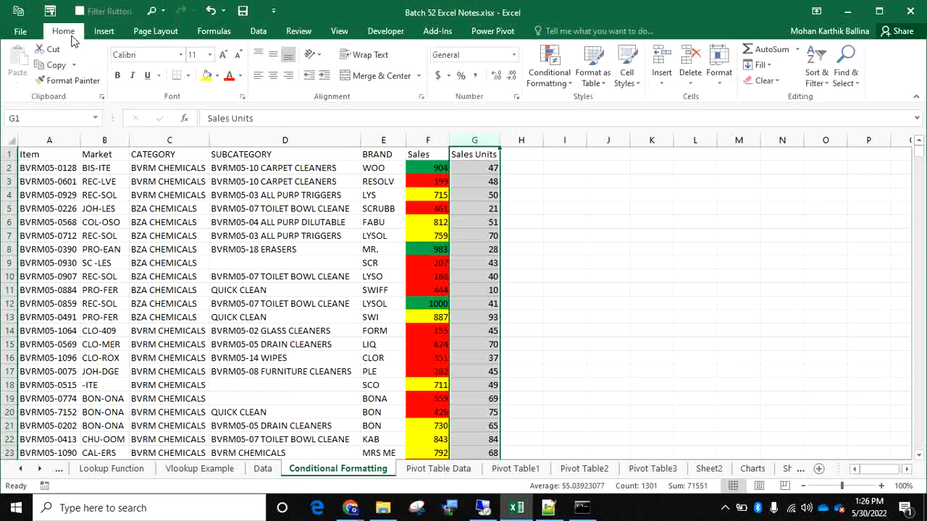
- Enter the formula =RANDBETWEEN(10,1000) in cell I2
left_click(572, 173)
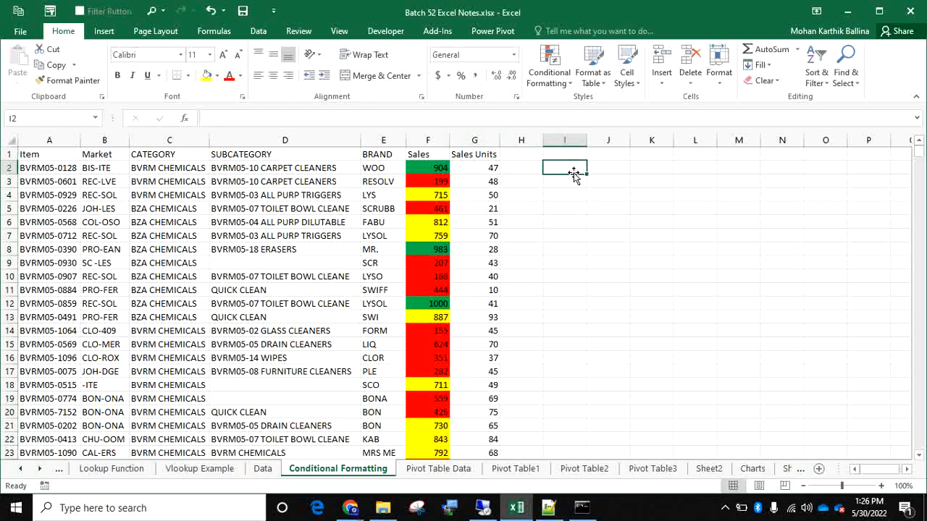
type("=r")
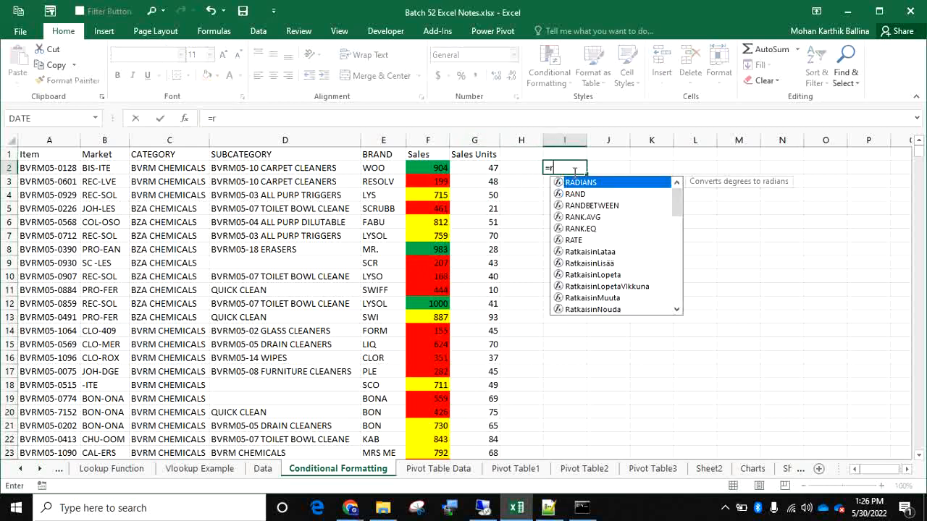
type("and")
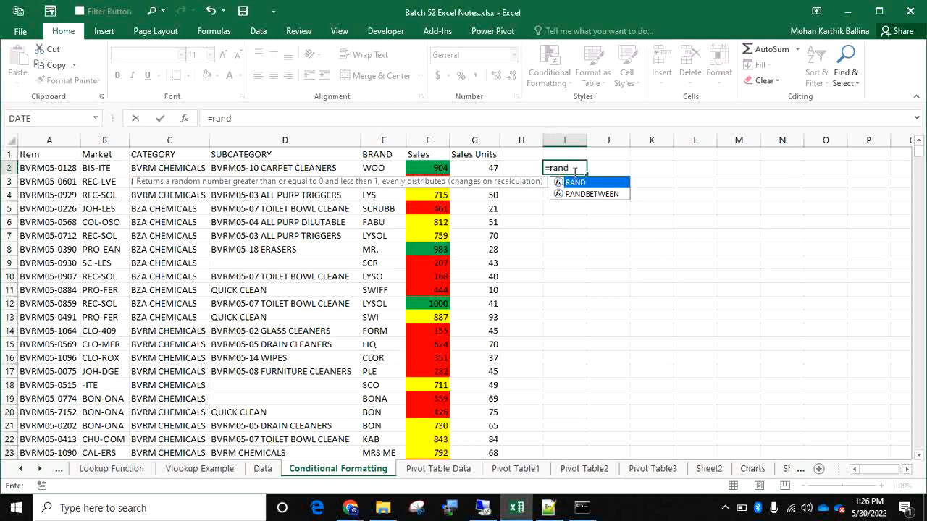
key("Tab")
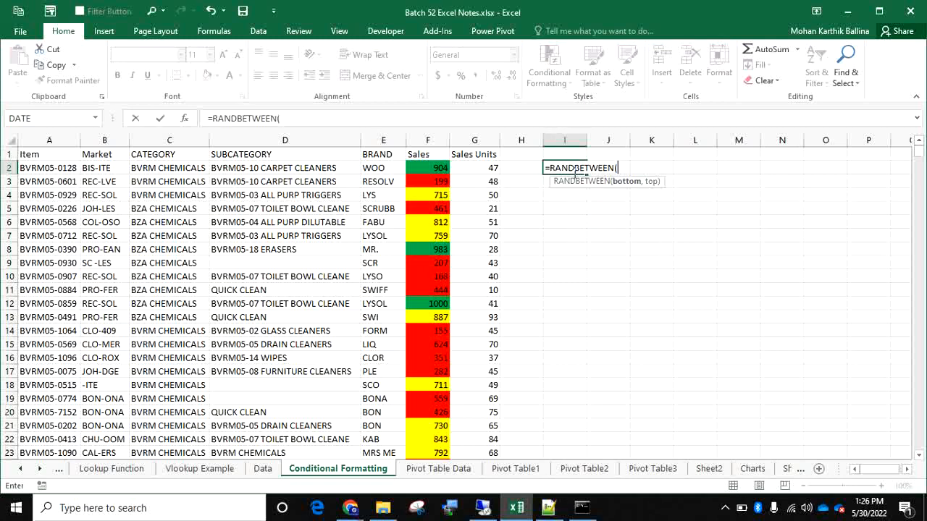
type("10,1000")
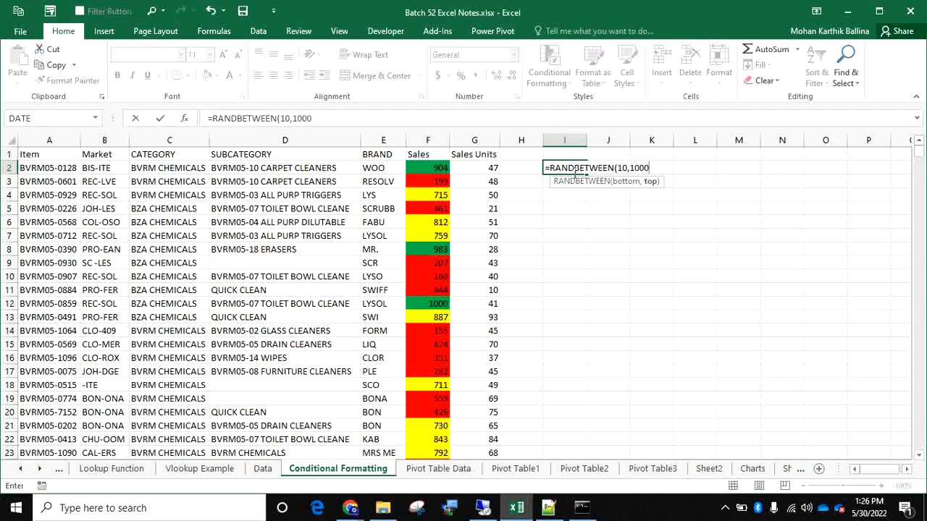
type(")")
key("Return")
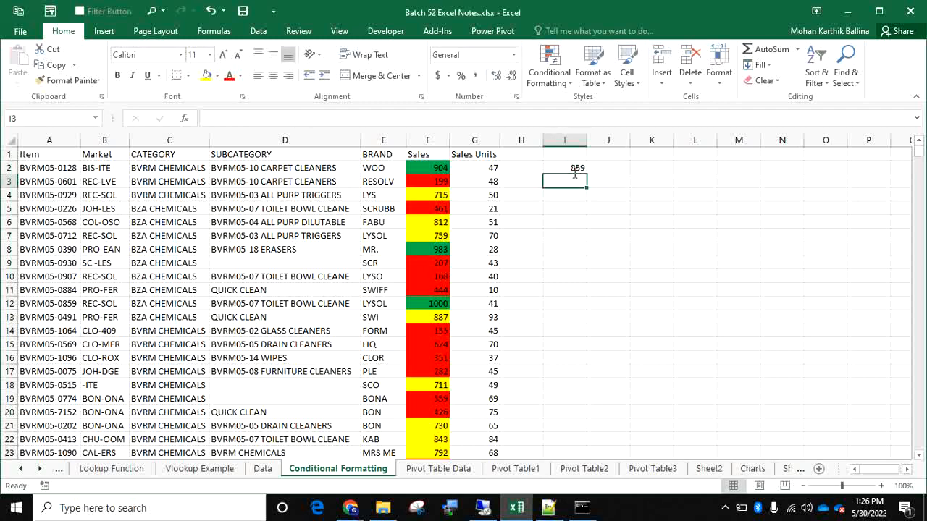
- Fill the random number formula from I2 down to I12
left_click(574, 171)
key("shift+Down")
key("shift+Down")
key("shift+Down")
key("shift+Down")
key("shift+Down")
key("shift+Down")
key("shift+Down")
key("shift+Down")
key("shift+Down")
key("shift+Down")
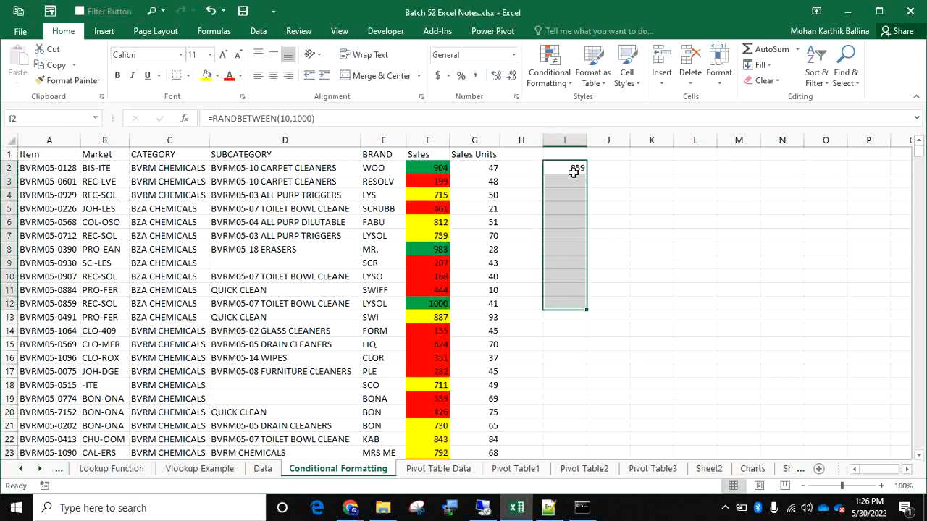
key("ctrl+d")
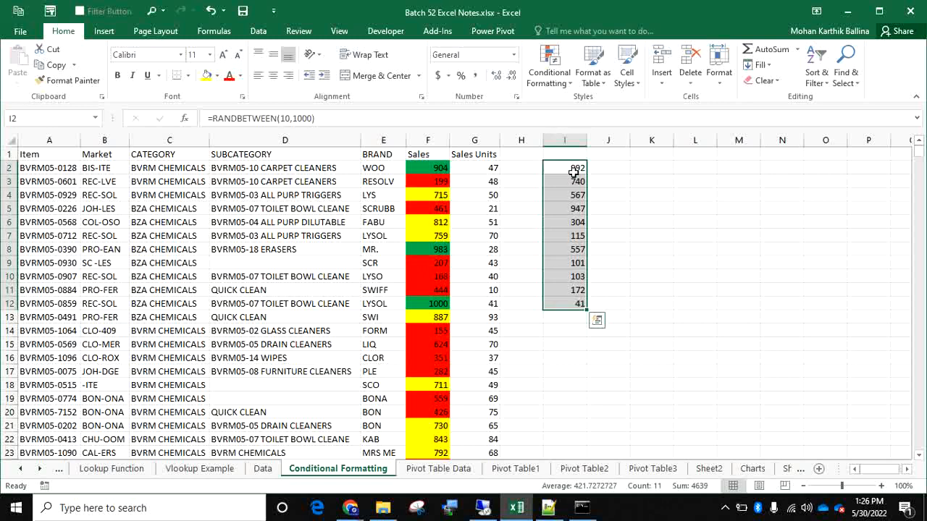
- Replace the formulas in I2:I12 with their values by copying them and using Paste Special Values in place
key("ctrl+c")
key("ctrl+alt+v")
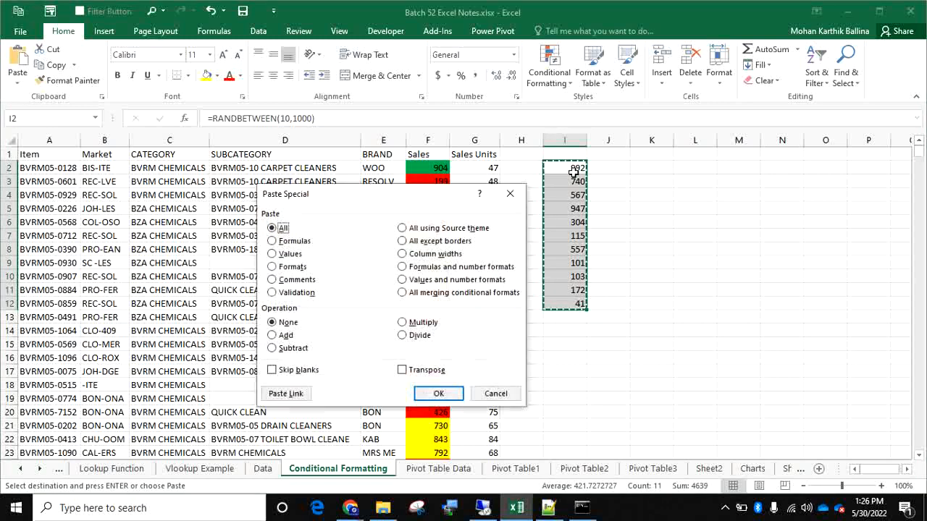
key("v")
key("Return")
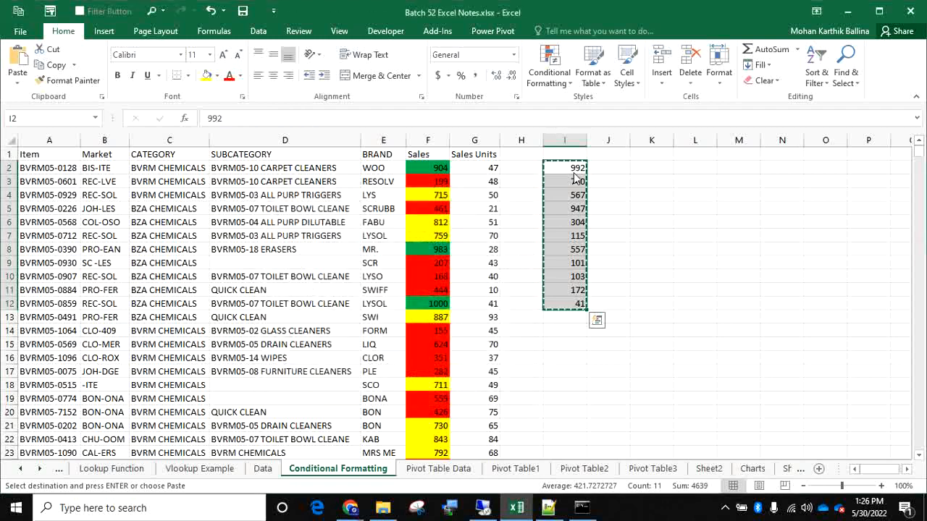
key("Escape")
left_click(573, 171)
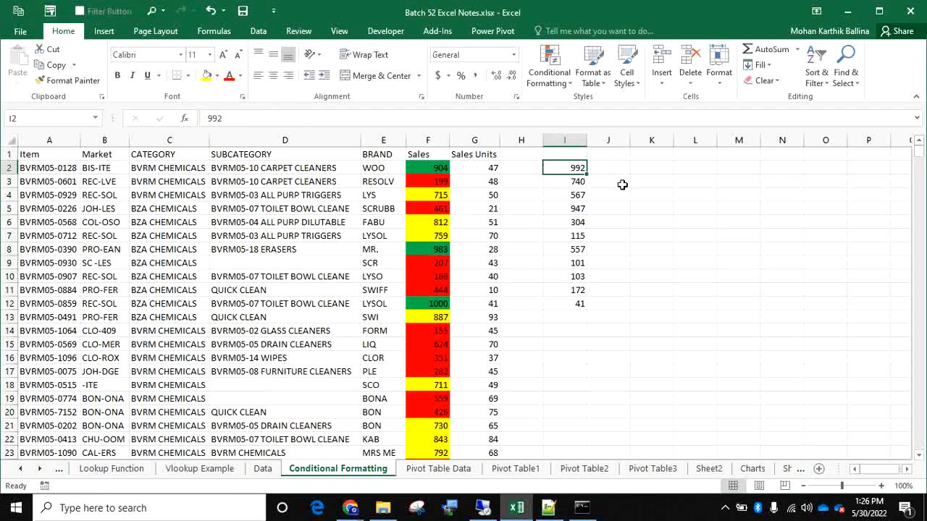
- Create a Top 10 Items conditional formatting rule on I2:I12 and set its number of ranked items to 2
left_click_drag(569, 167, 564, 299)
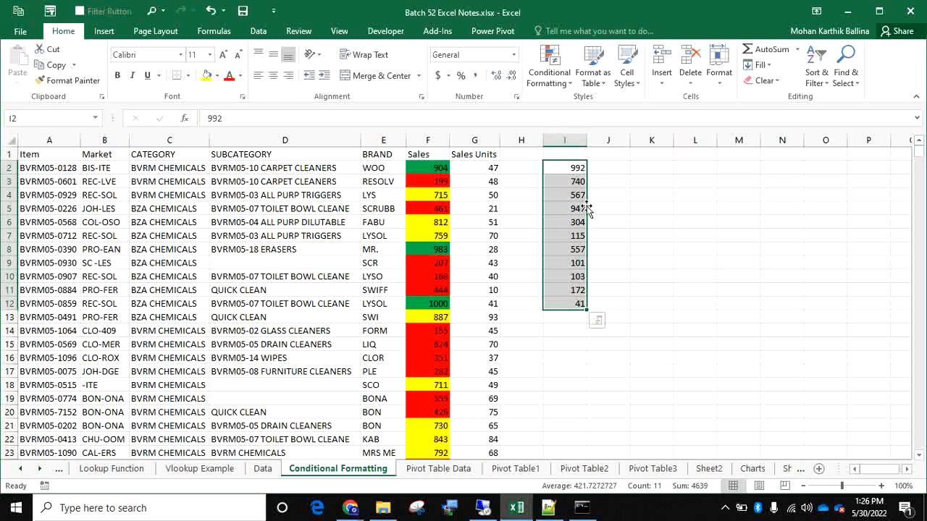
left_click(556, 81)
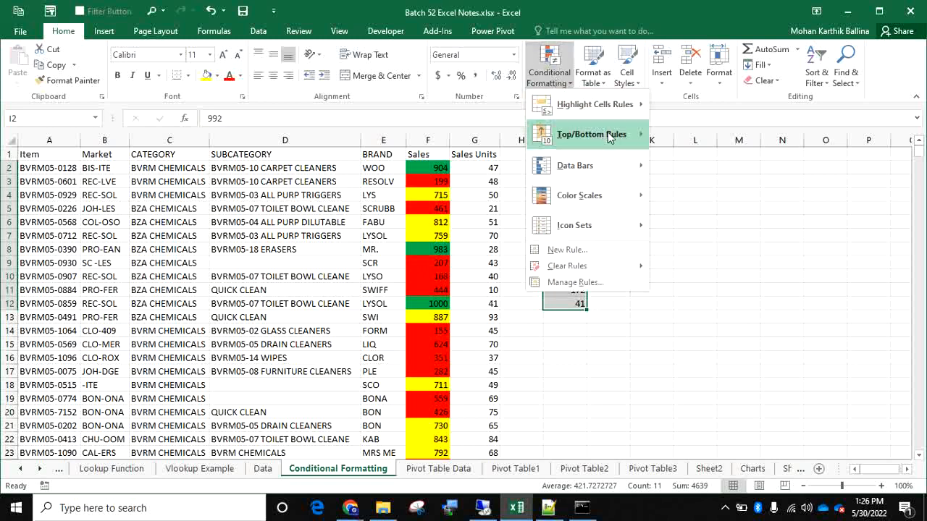
mouse_move(591, 134)
left_click(717, 133)
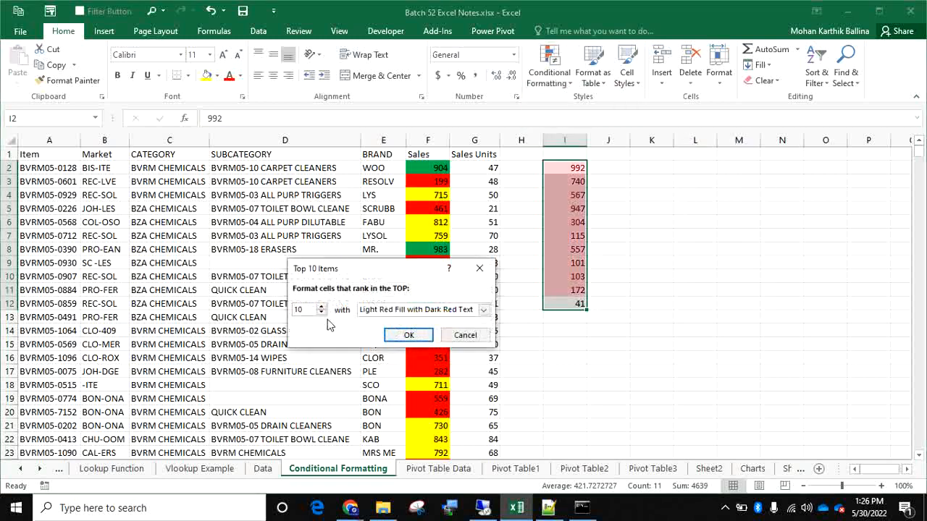
key("BackSpace")
key("BackSpace")
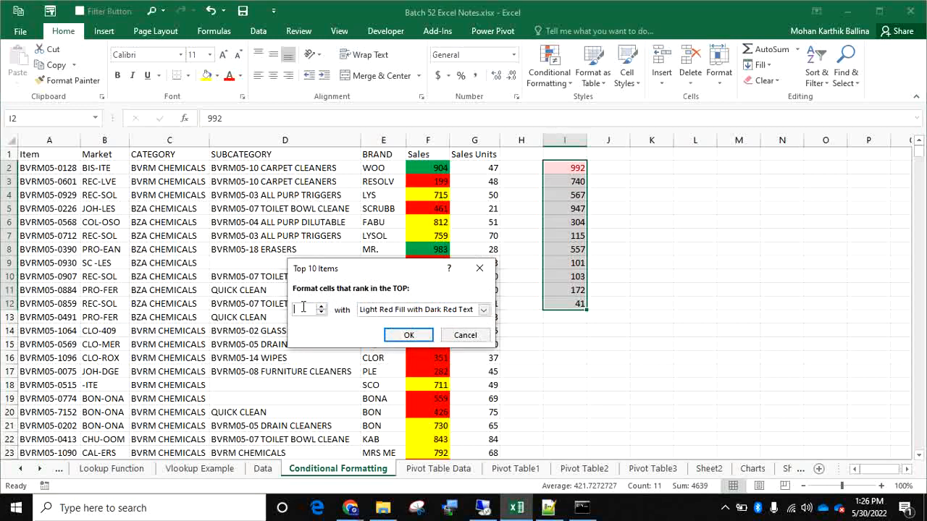
type("2")
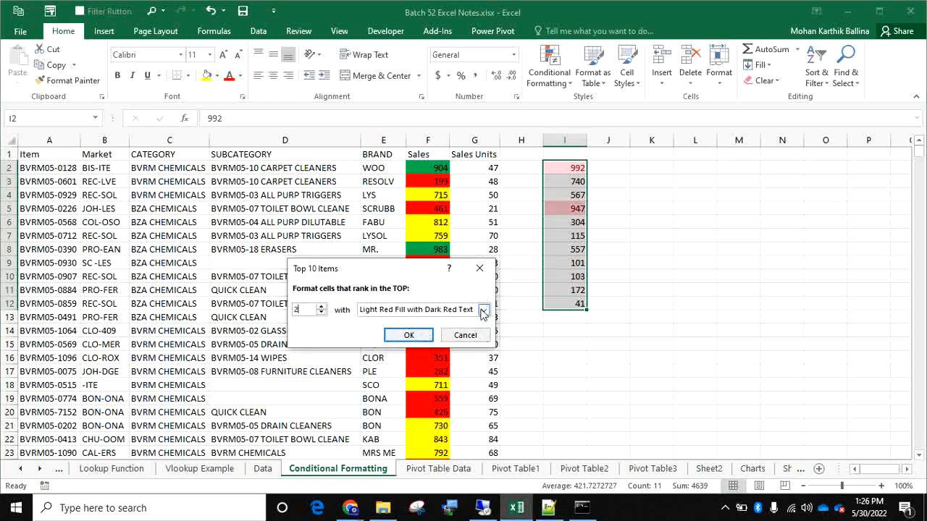
- Give the top 2 rule a custom format with a yellow fill and apply it to the list
left_click(479, 310)
left_click(400, 375)
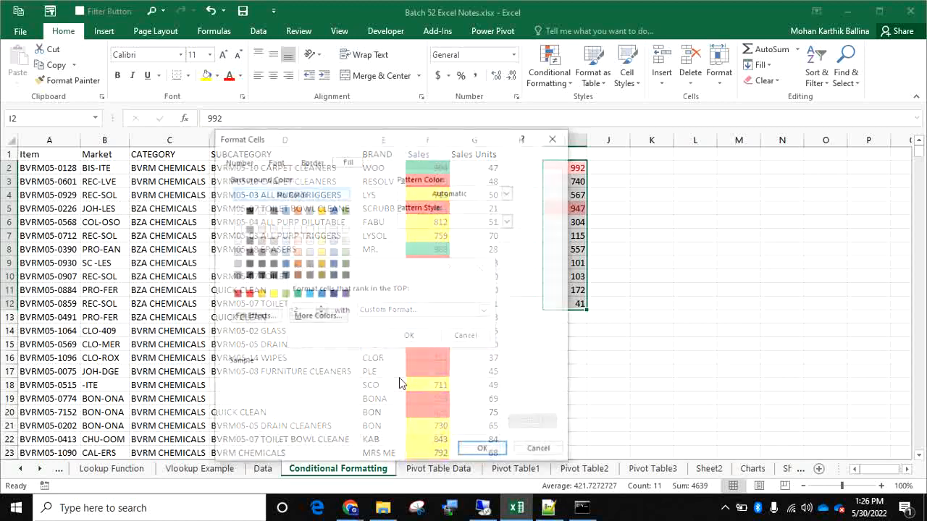
left_click(271, 293)
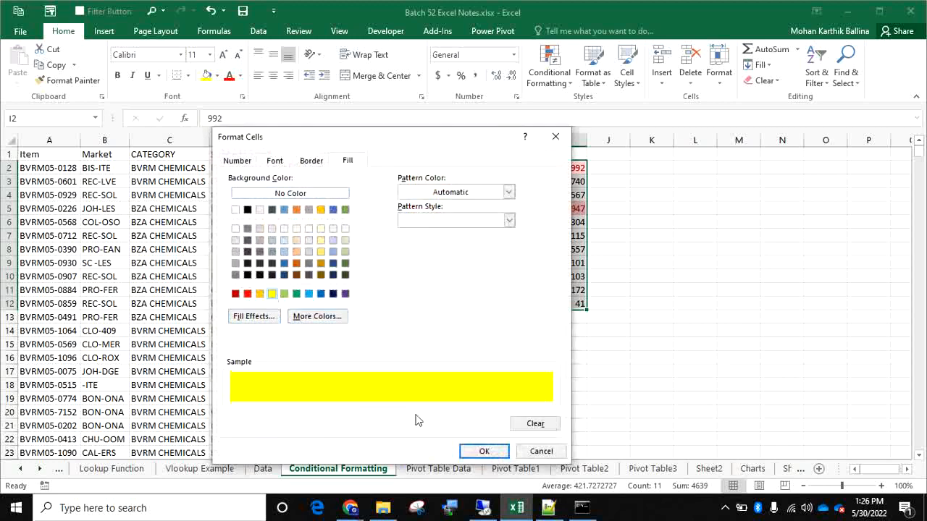
left_click(482, 450)
left_click(407, 334)
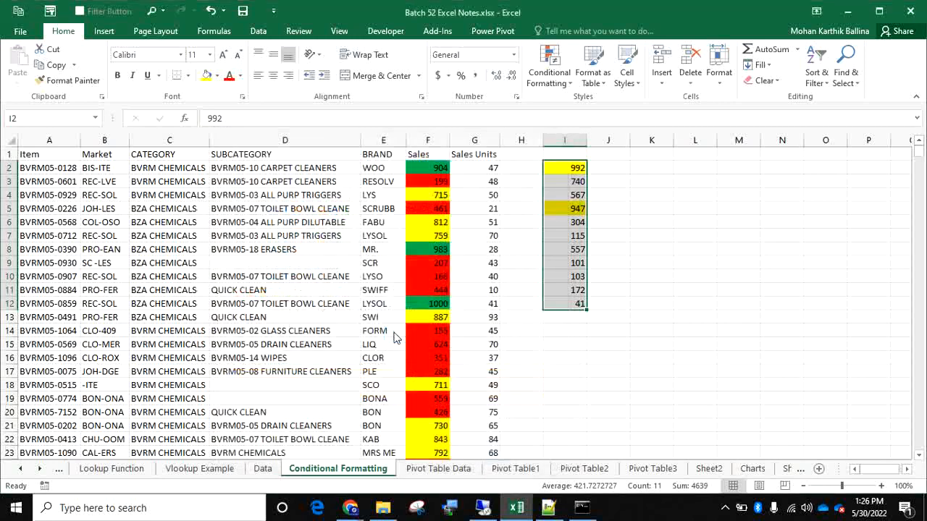
left_click(591, 247)
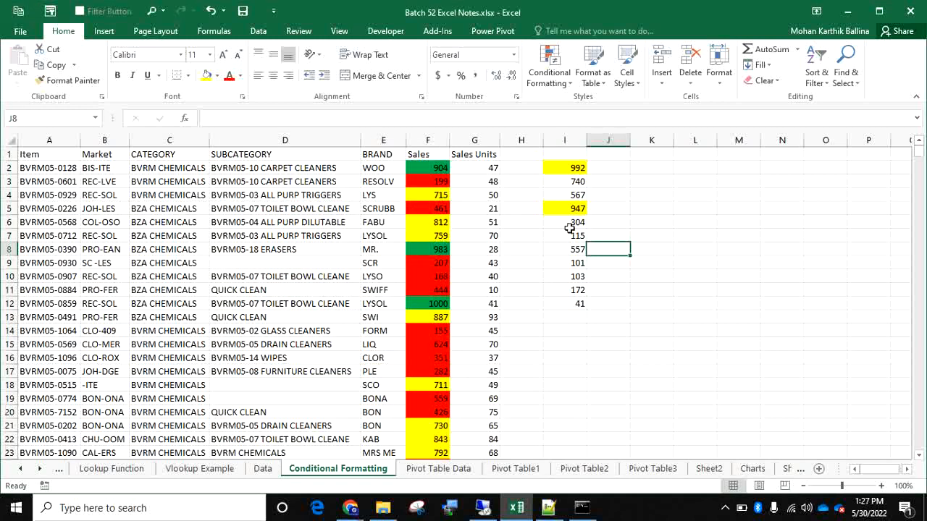
left_click(567, 157)
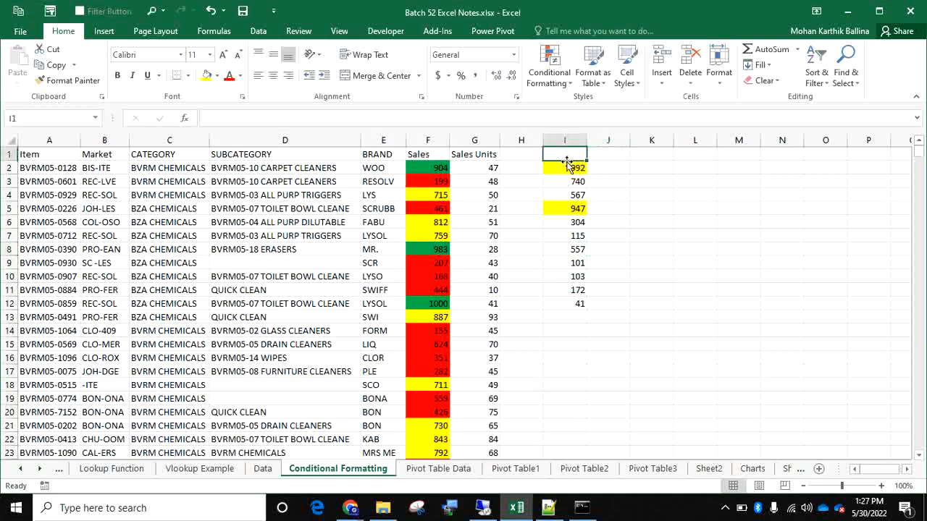
- Create a Bottom 10 Items conditional formatting rule on I2:I12 and set its number of ranked items to 2
left_click_drag(567, 167, 564, 301)
left_click(550, 73)
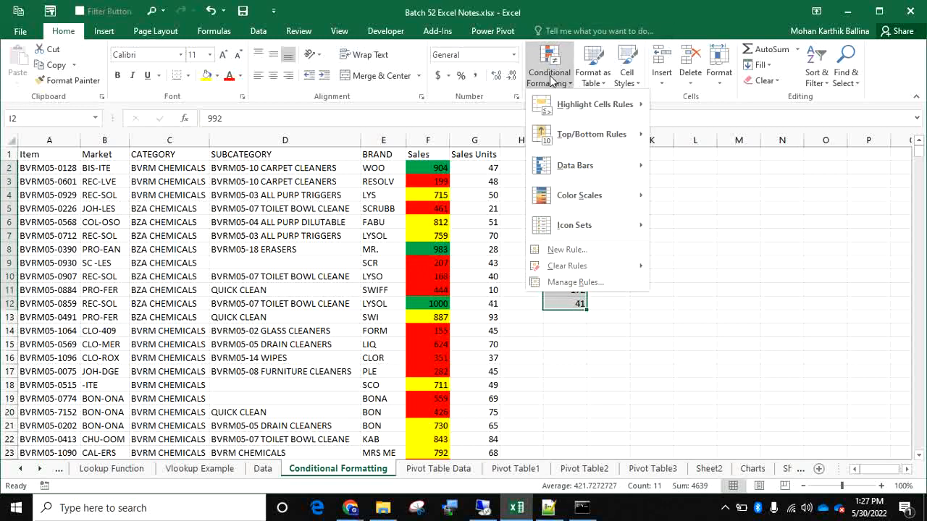
mouse_move(614, 135)
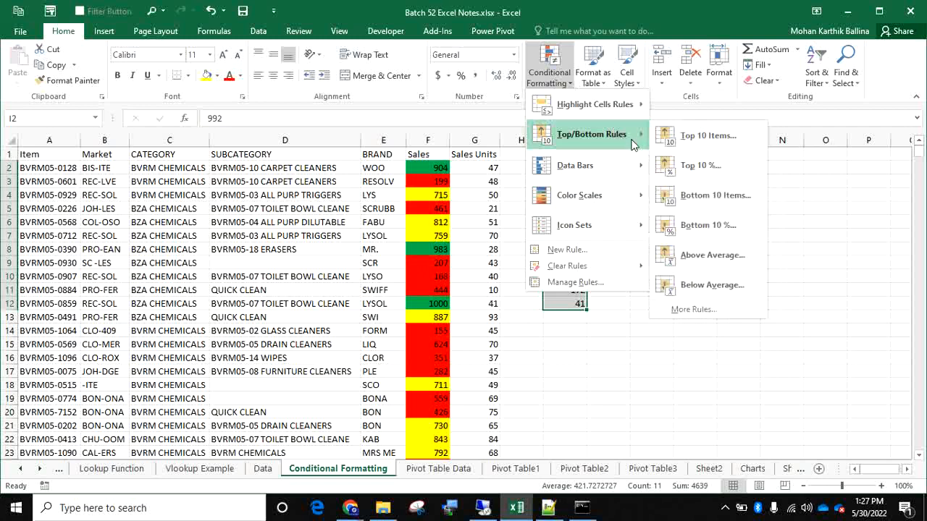
left_click(688, 203)
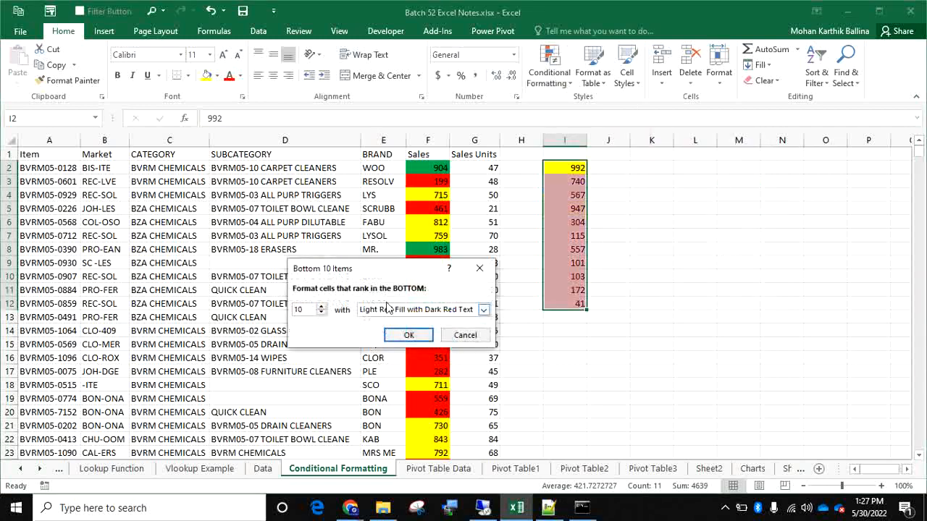
left_click(307, 310)
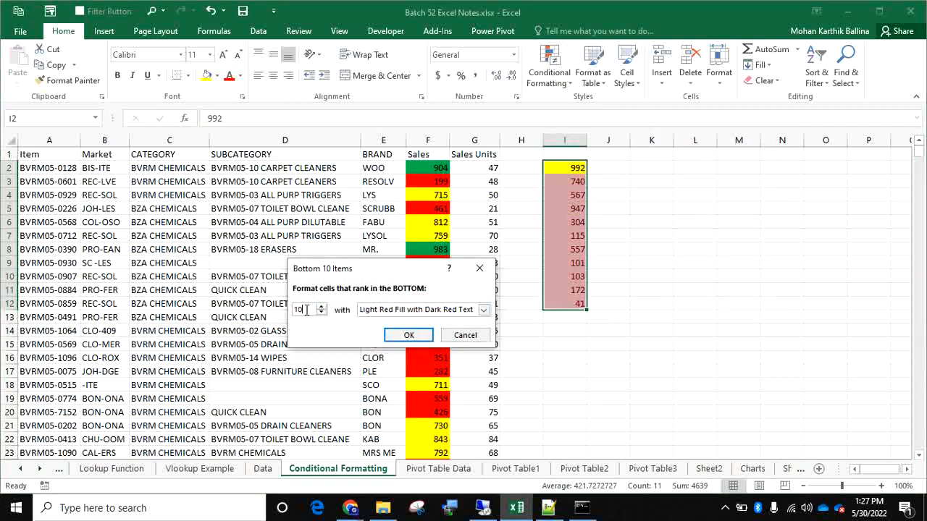
key("BackSpace")
type("2")
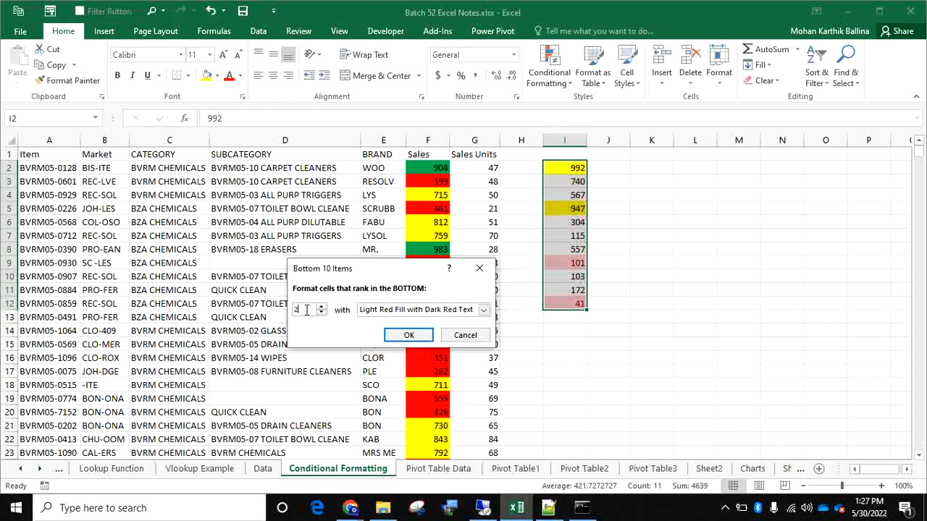
- Give the bottom 2 rule a custom format with a dark orange fill and apply it to the list
left_click(484, 309)
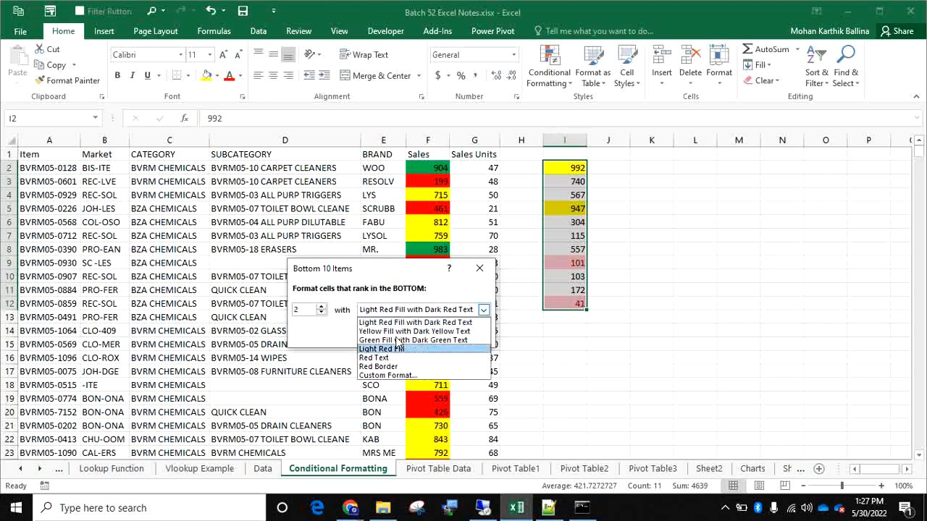
left_click(388, 381)
left_click(296, 263)
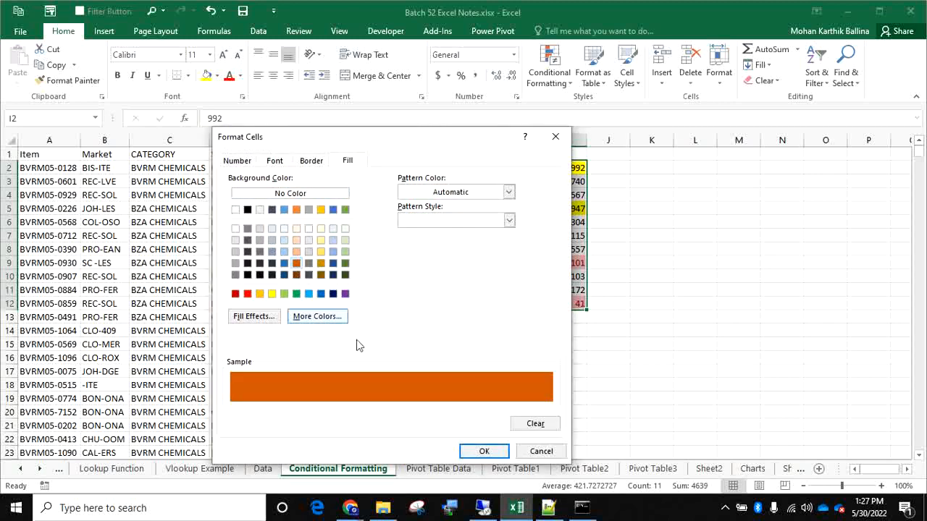
left_click(471, 453)
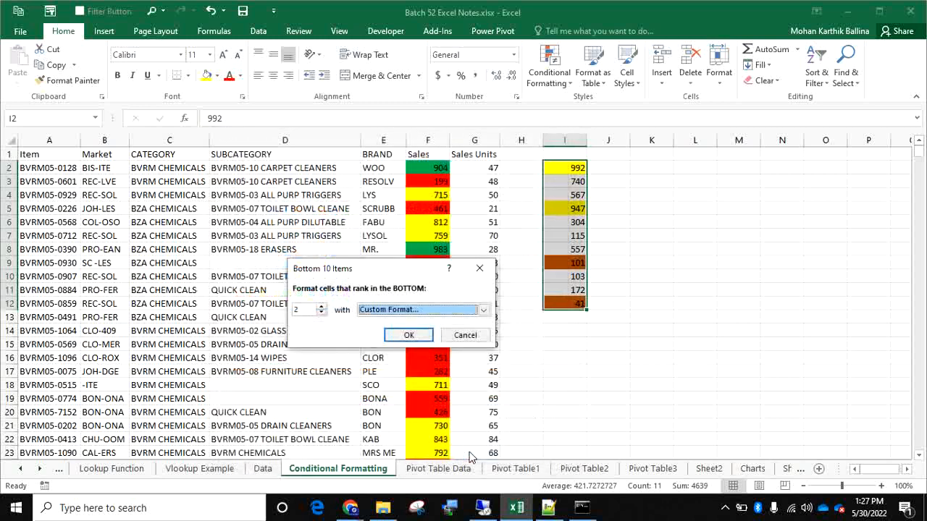
left_click(410, 335)
left_click(568, 330)
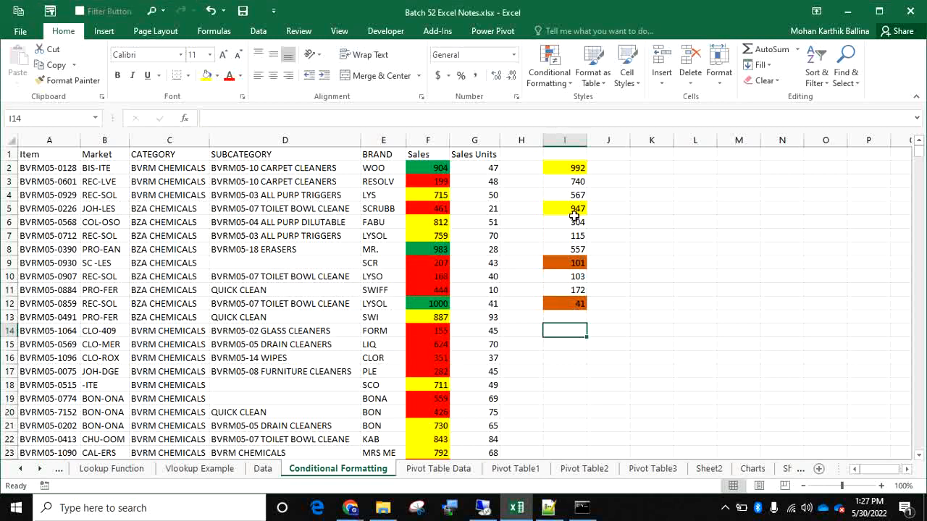
left_click(554, 90)
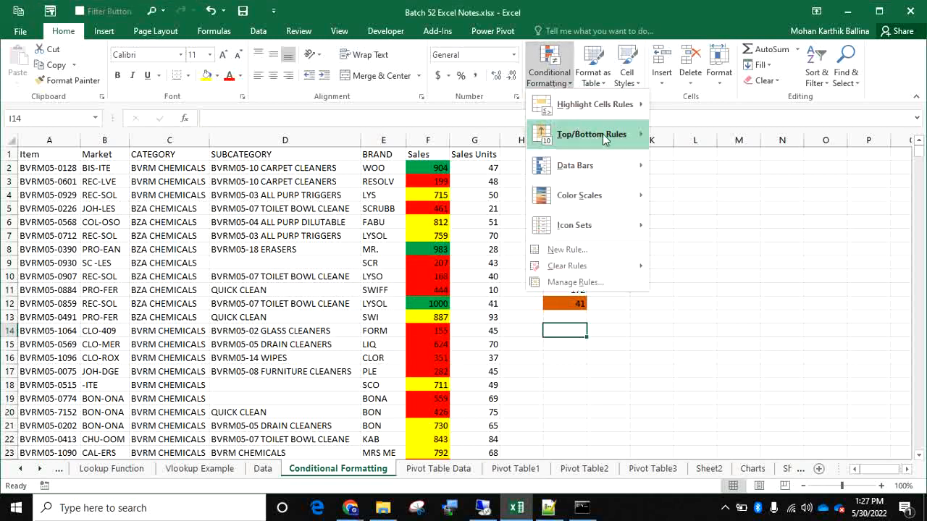
mouse_move(604, 139)
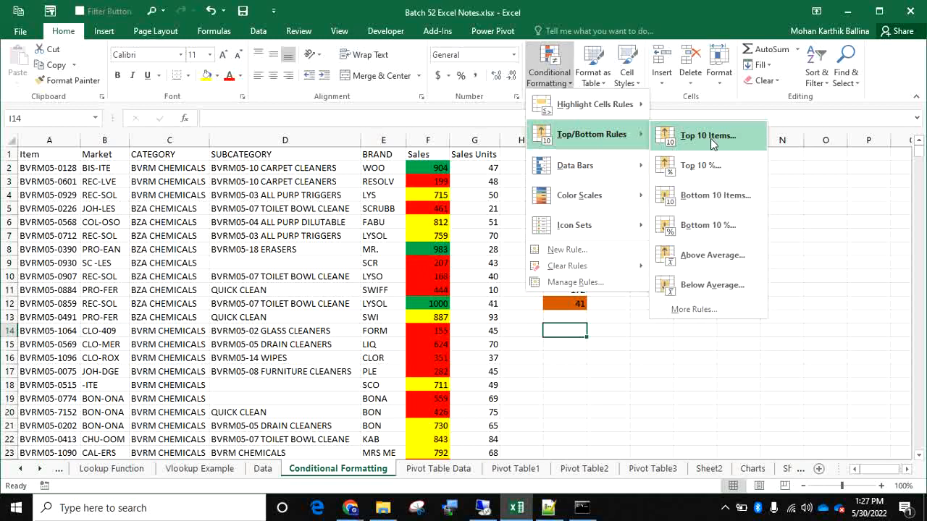
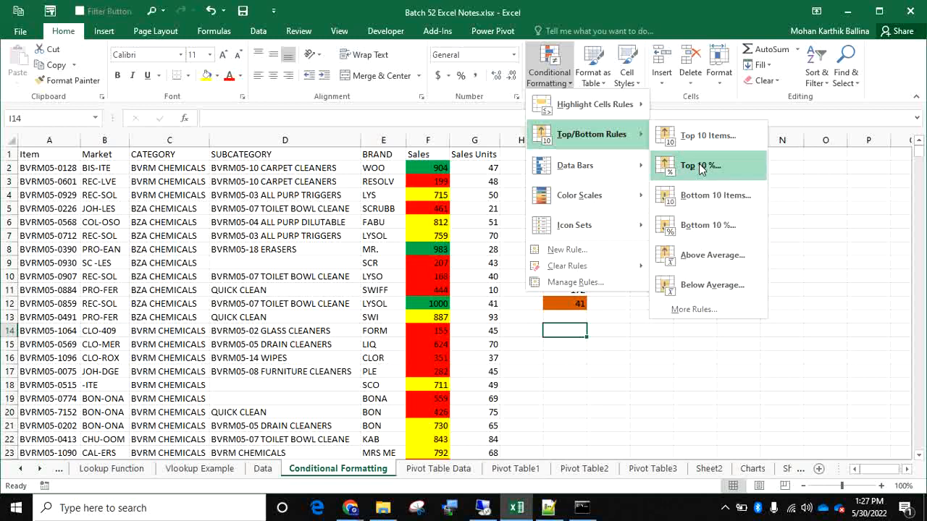
left_click(635, 336)
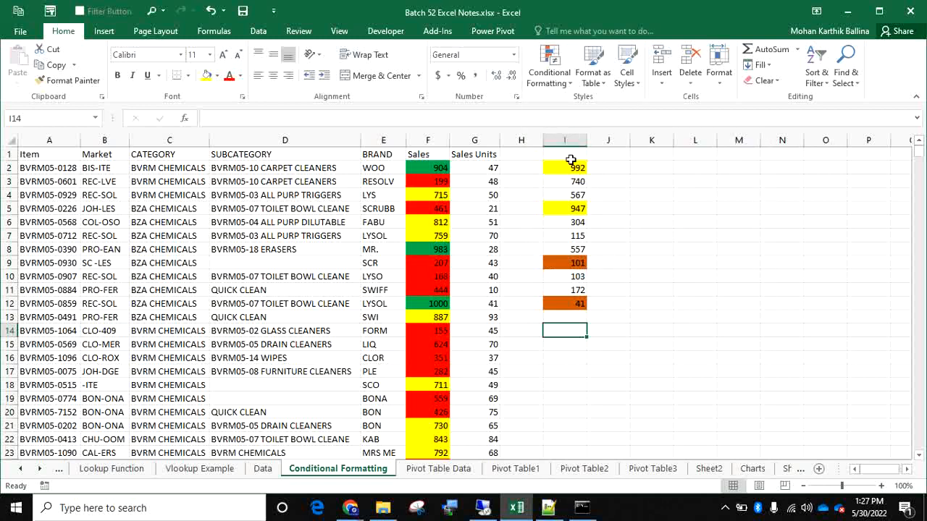
- Copy I2:I12 and paste only its values into K2:K12 with Paste Special
left_click_drag(569, 166, 564, 305)
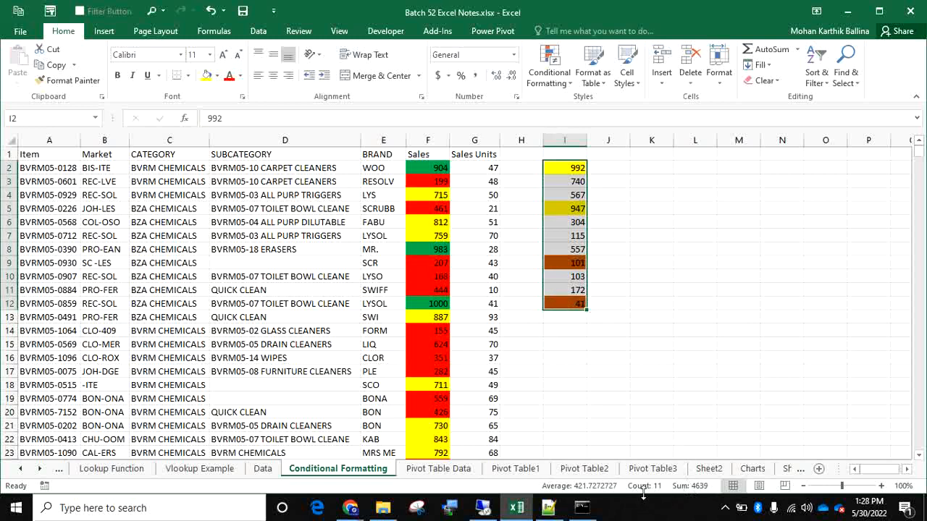
key("ctrl+c")
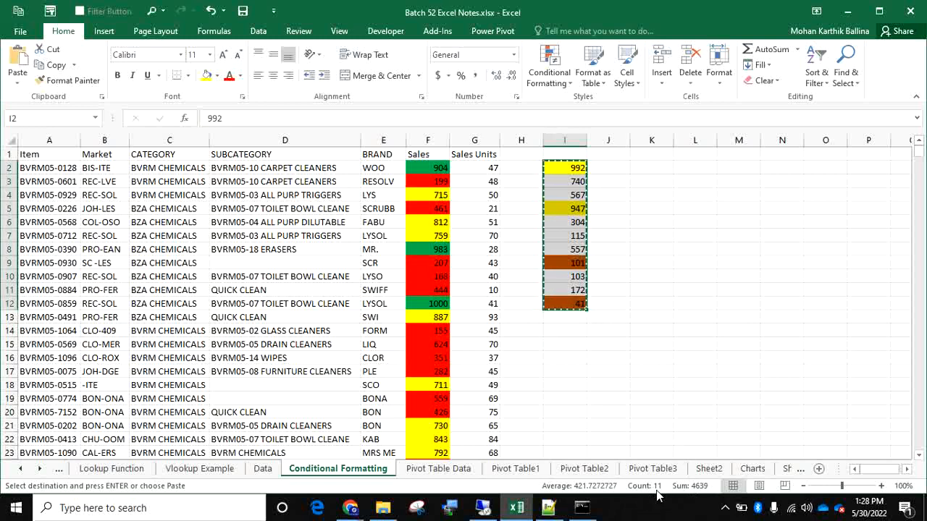
key("Right")
key("Right")
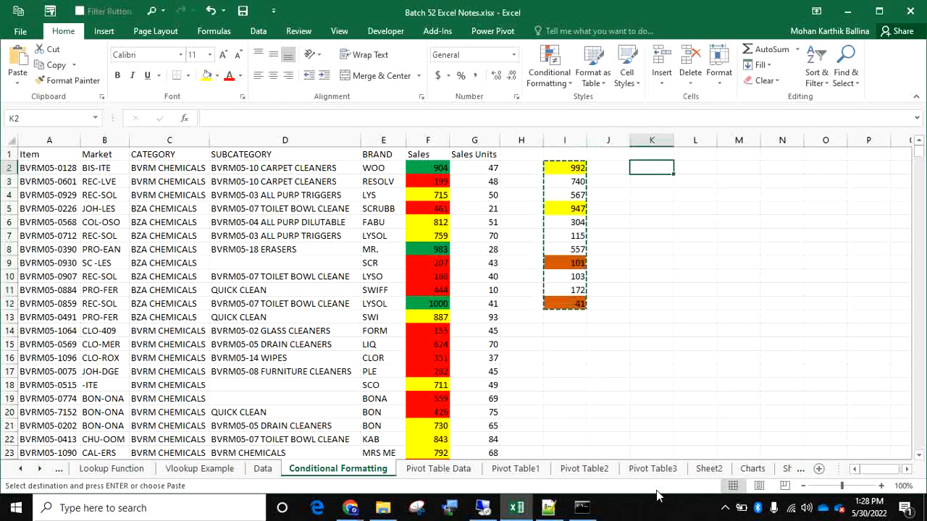
key("ctrl+alt+v")
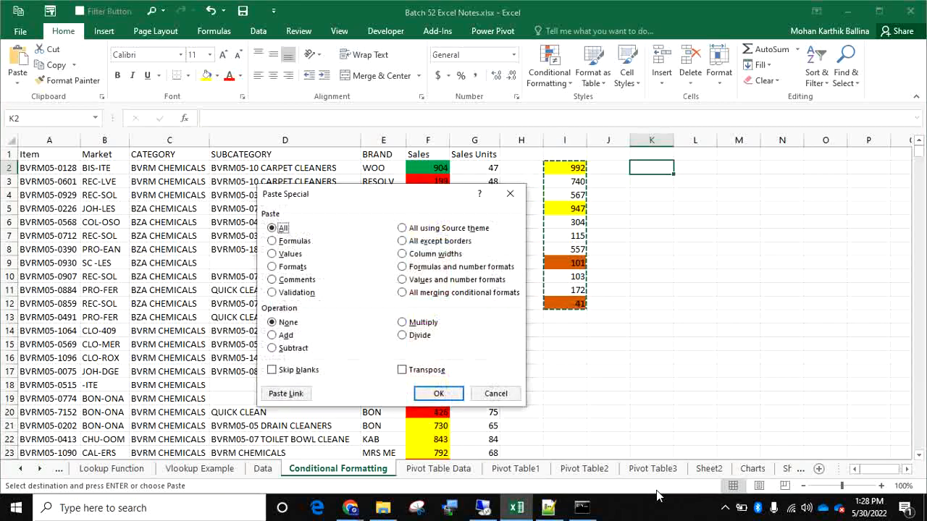
key("v")
key("Return")
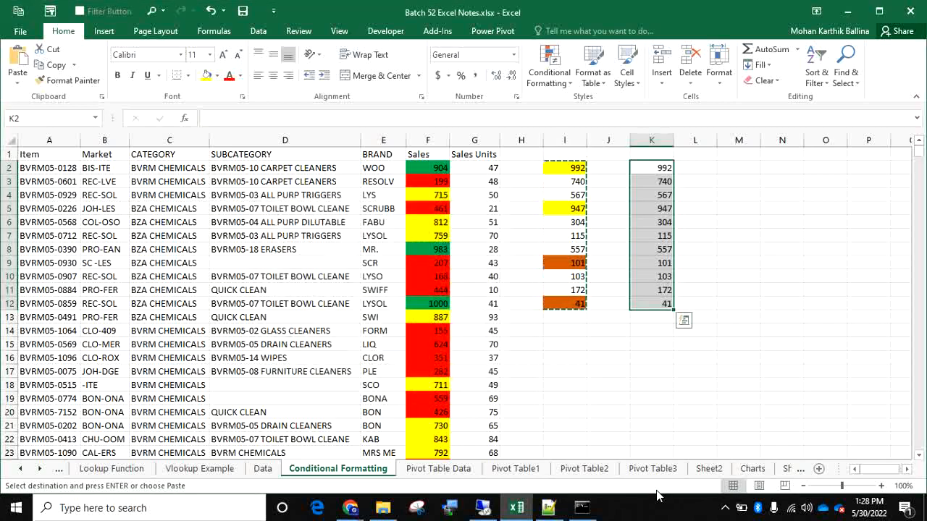
key("Escape")
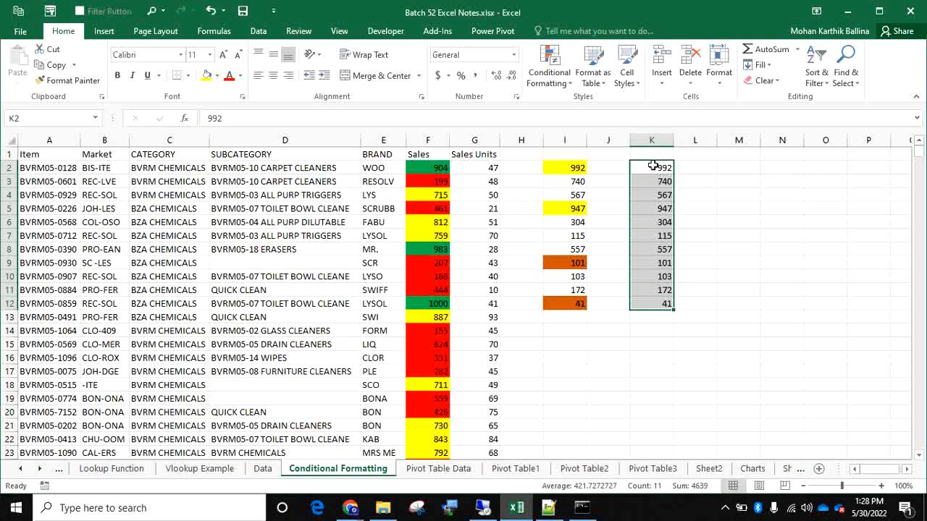
left_click_drag(653, 166, 651, 303)
- Enter 100 in cell N3 and 10 in cell N4
left_click(766, 184)
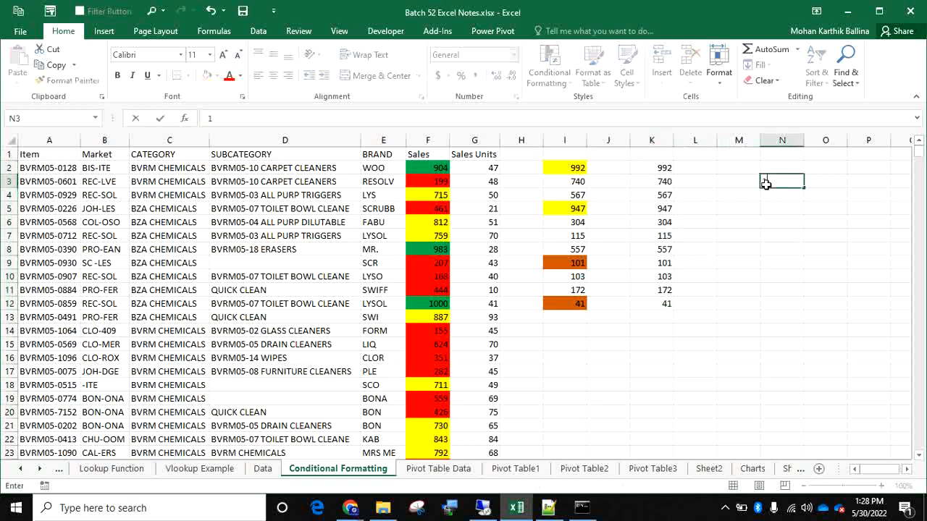
type("100")
key("Return")
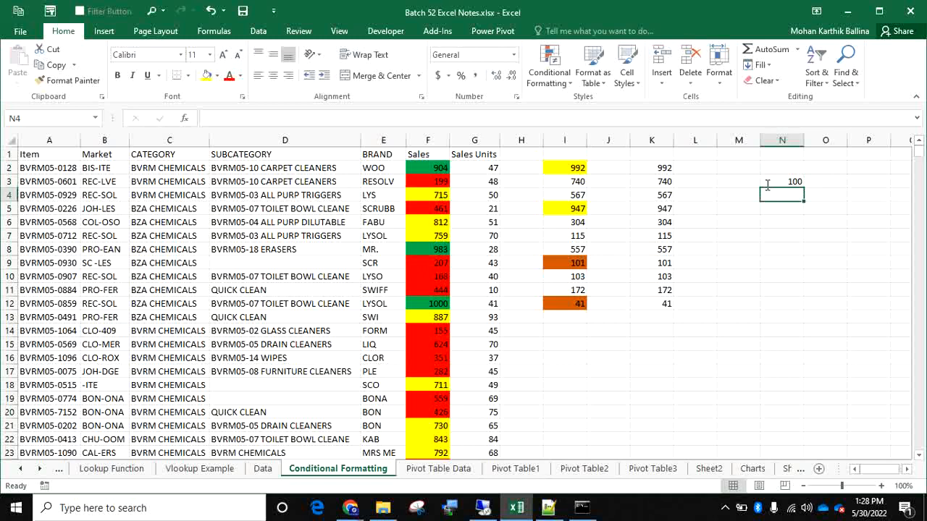
type("10")
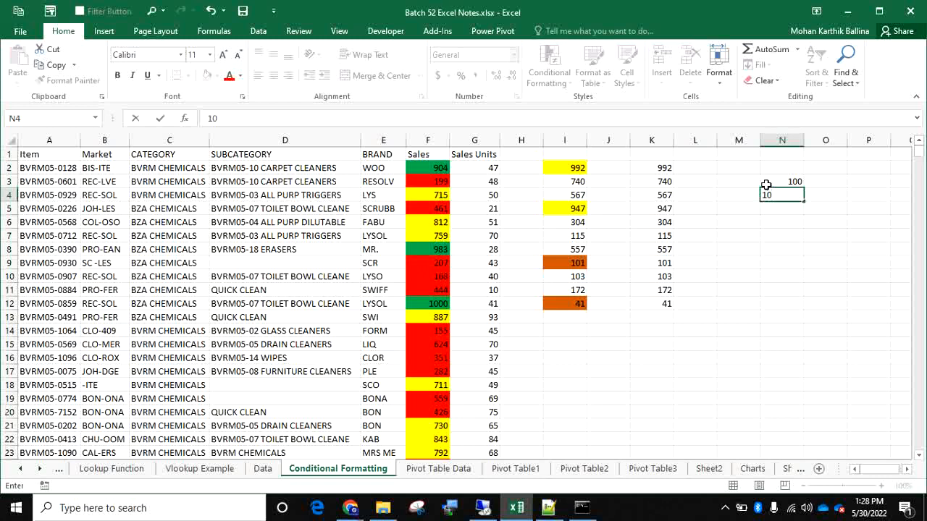
left_click(766, 184)
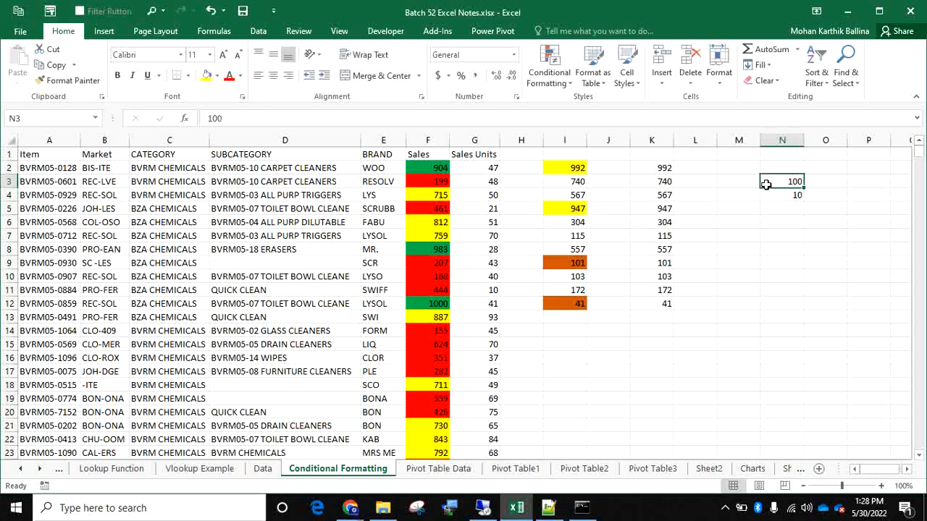
- Label cell M3 as "Top 10" and cell M4 as "Top 10%"
key("Right")
key("Left")
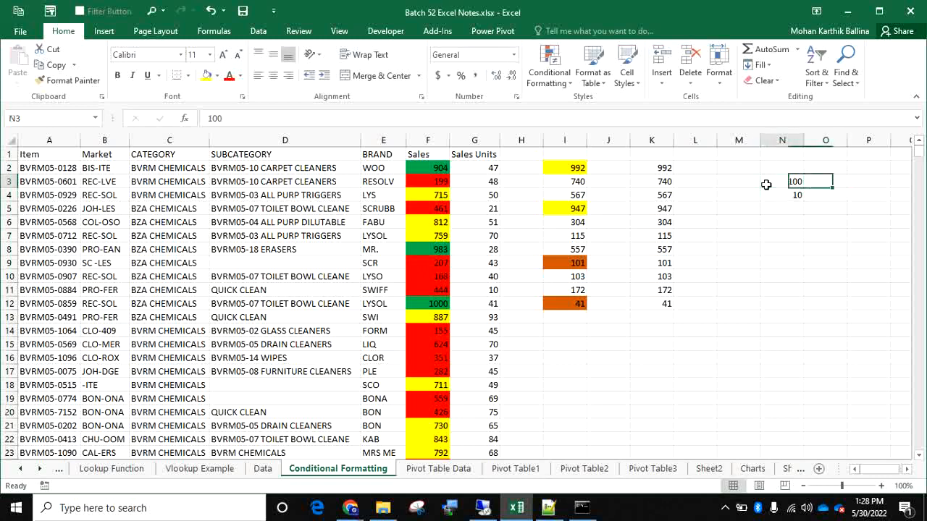
key("Left")
type("Y")
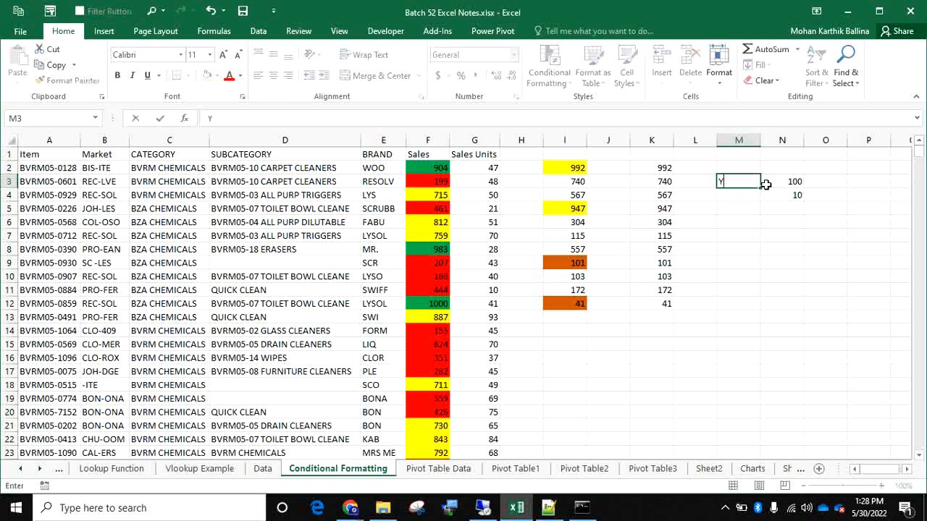
type("op 1o")
key("BackSpace")
type("0")
key("Return")
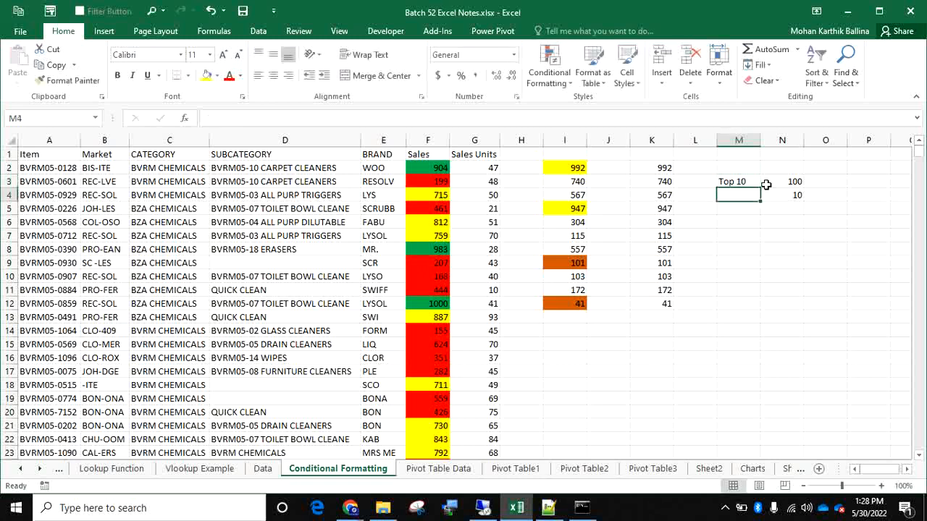
type("Top ")
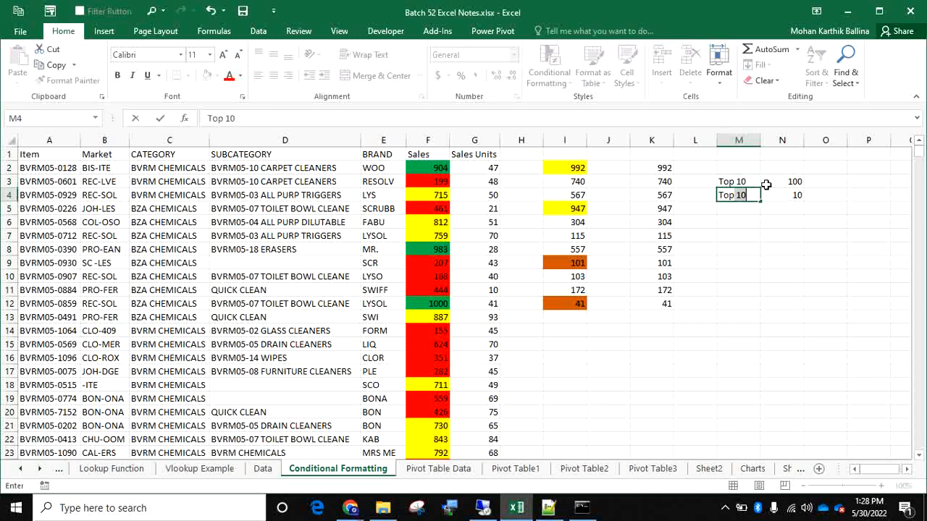
type("10%")
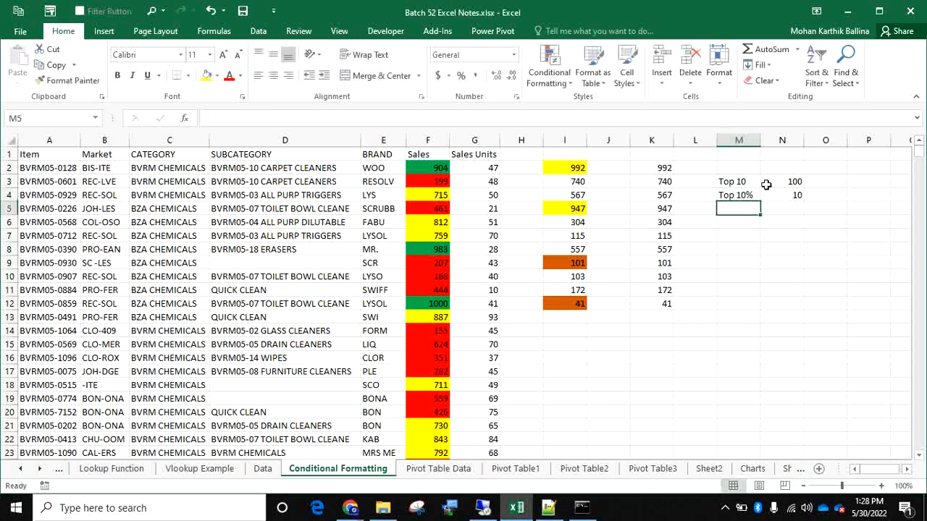
- Clear cell N4 and set the value beside the "Top 10" label in N3 to 120
left_click(766, 184)
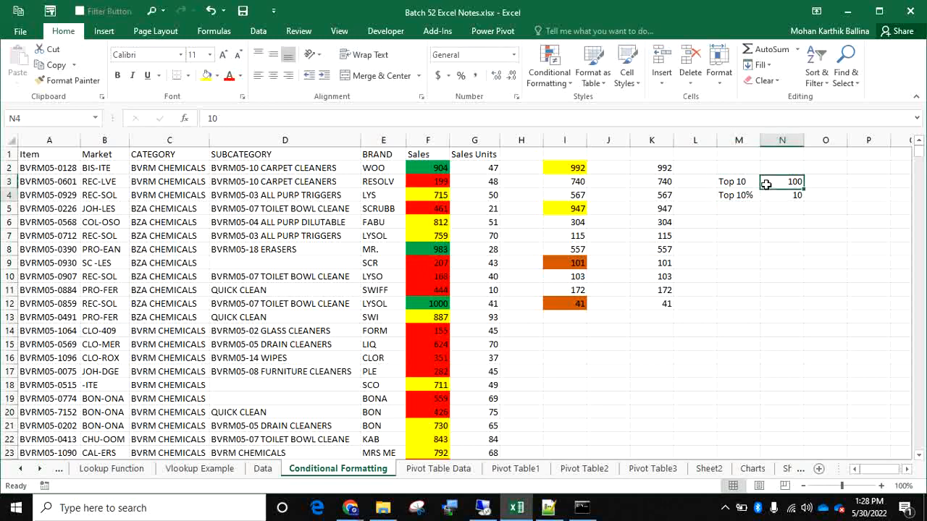
key("Down")
key("Delete")
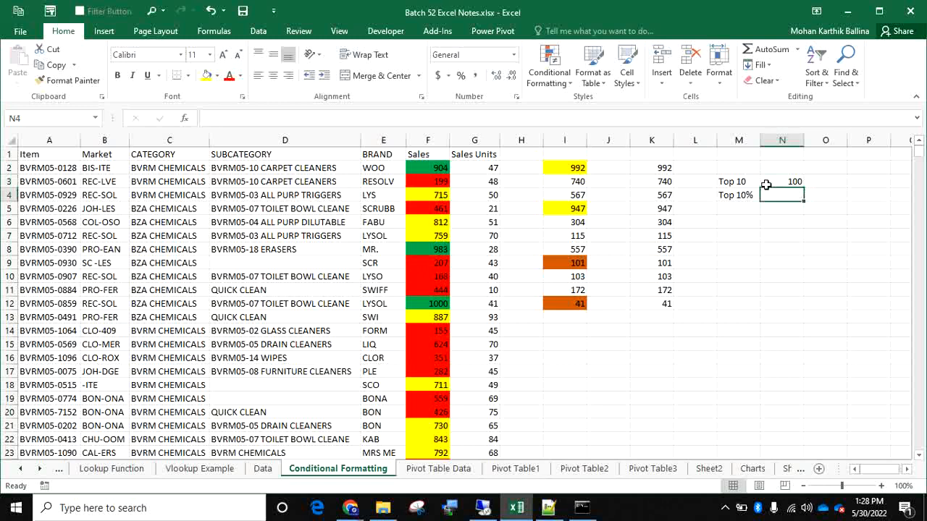
key("Up")
key("Right")
key("Left")
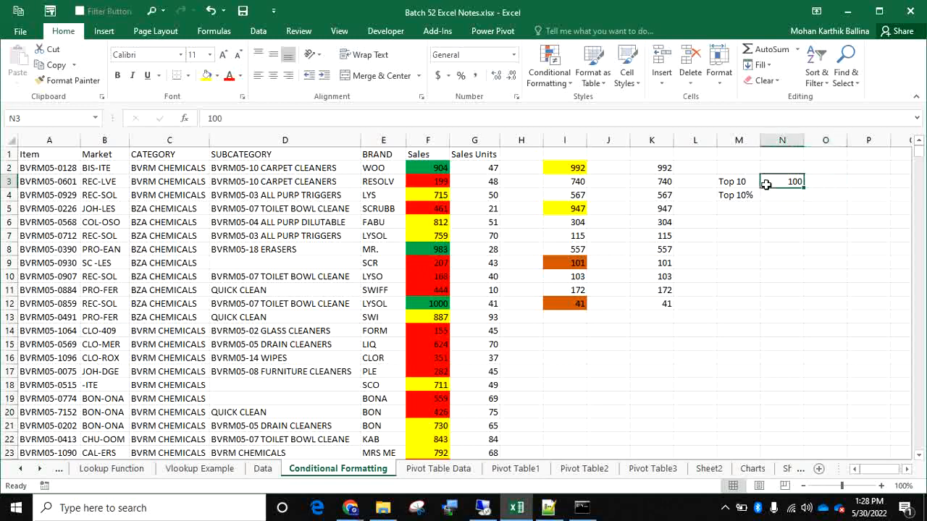
type("120")
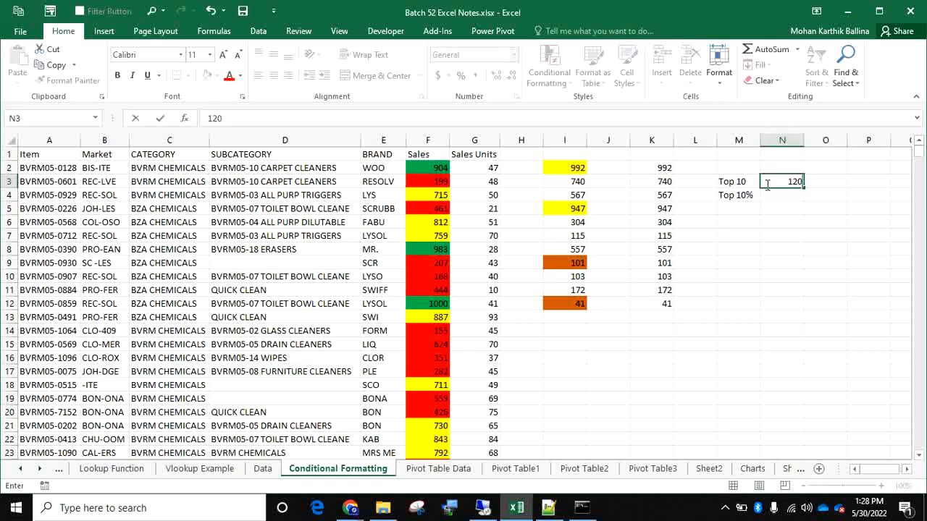
key("Tab")
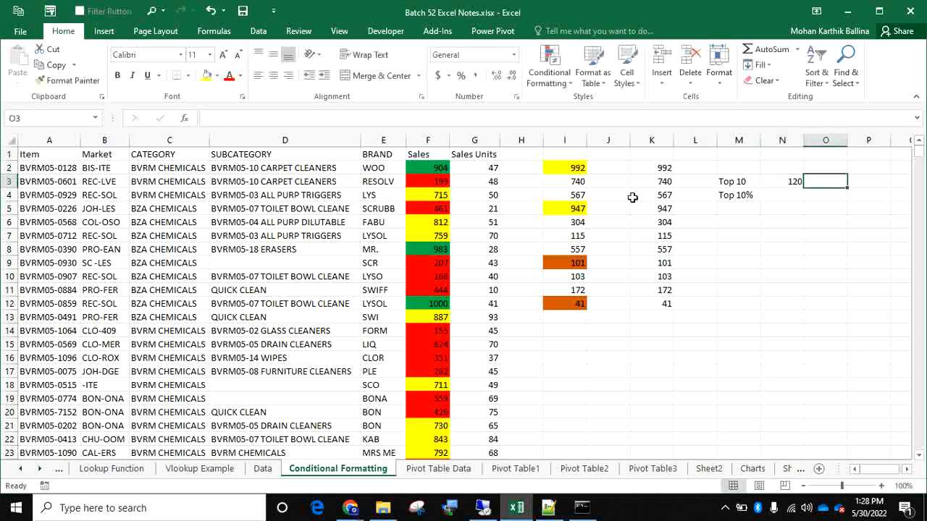
- Enter 5 in cell O3 as the item count for the "Top 10" row
left_click_drag(569, 168, 577, 304)
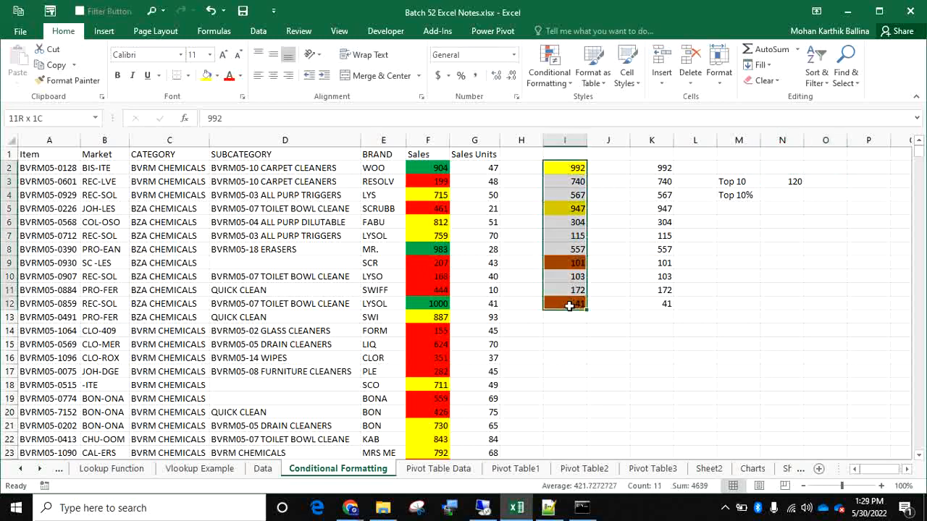
left_click(820, 179)
type("10")
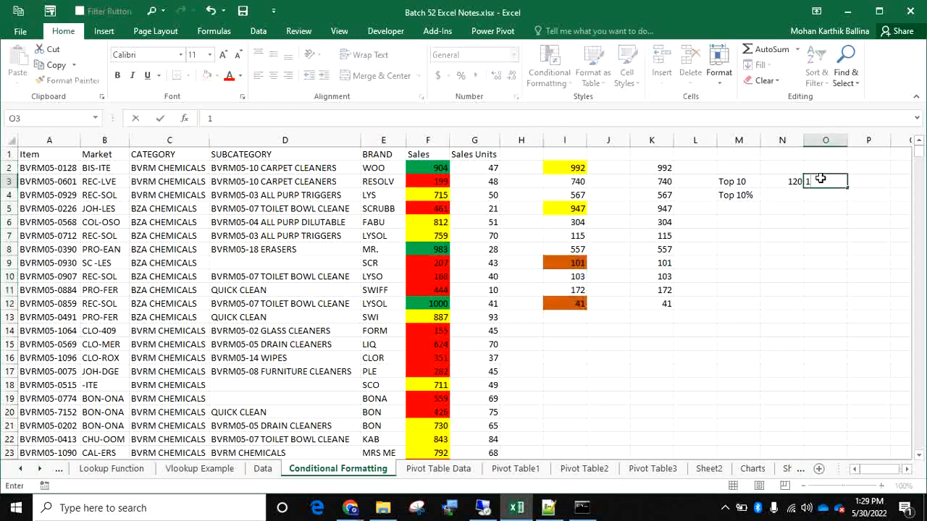
key("BackSpace")
key("BackSpace")
type("5")
key("Return")
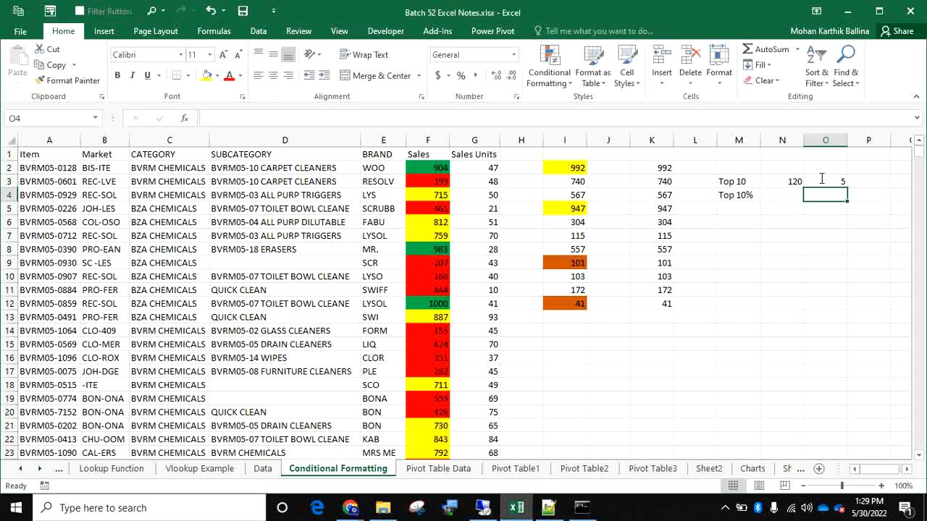
- Fill in the "Top 10%" row with 120 in N4 and 12 in O4
left_click(782, 194)
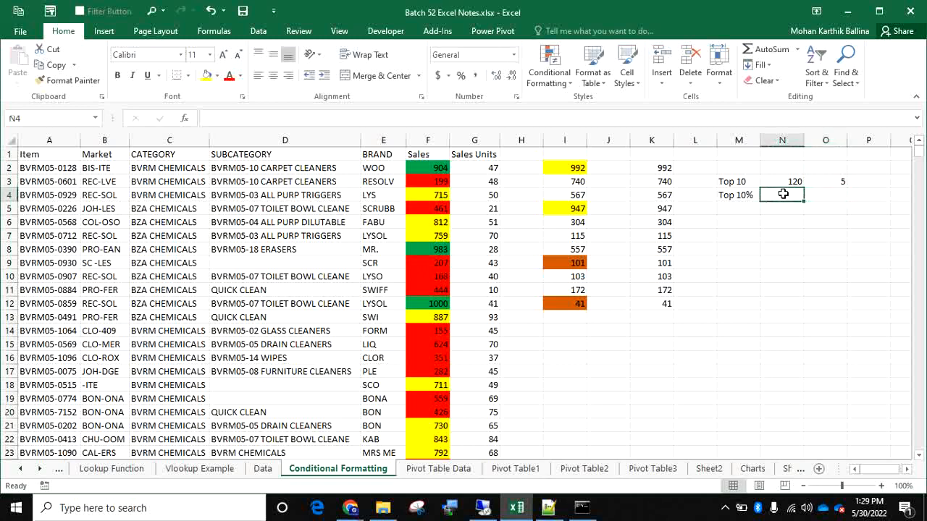
type("120")
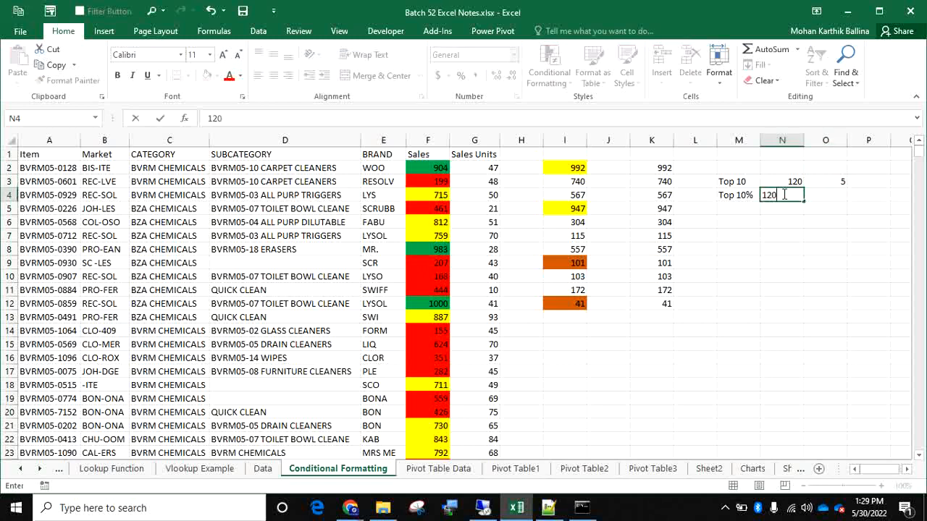
key("Tab")
left_click_drag(656, 170, 654, 442)
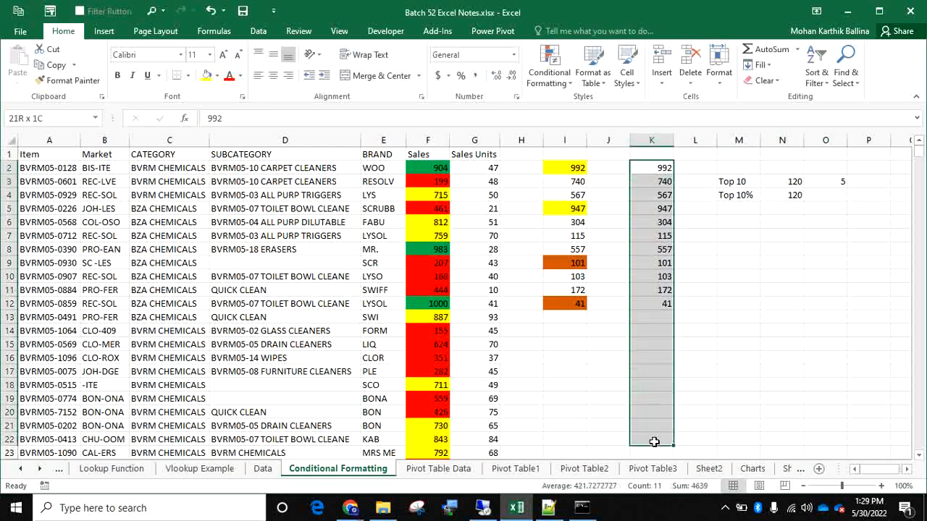
left_click(745, 194)
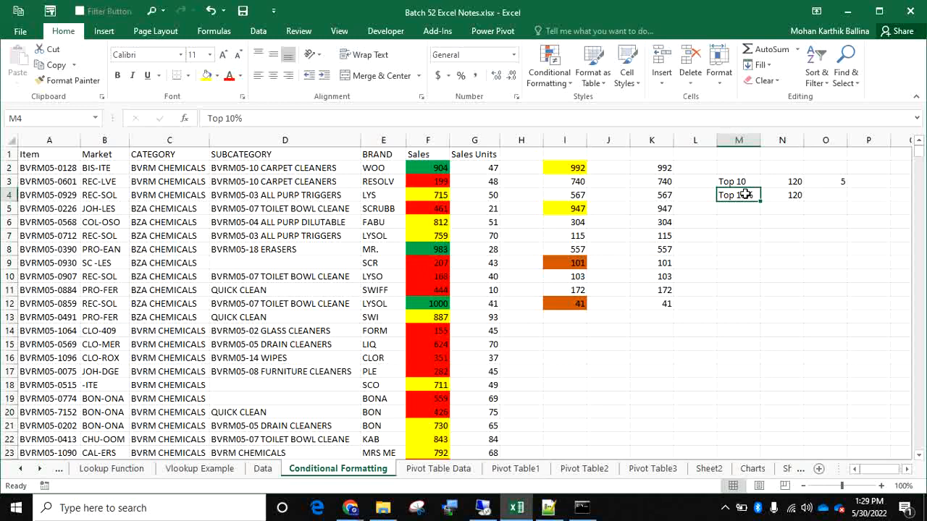
left_click(785, 194)
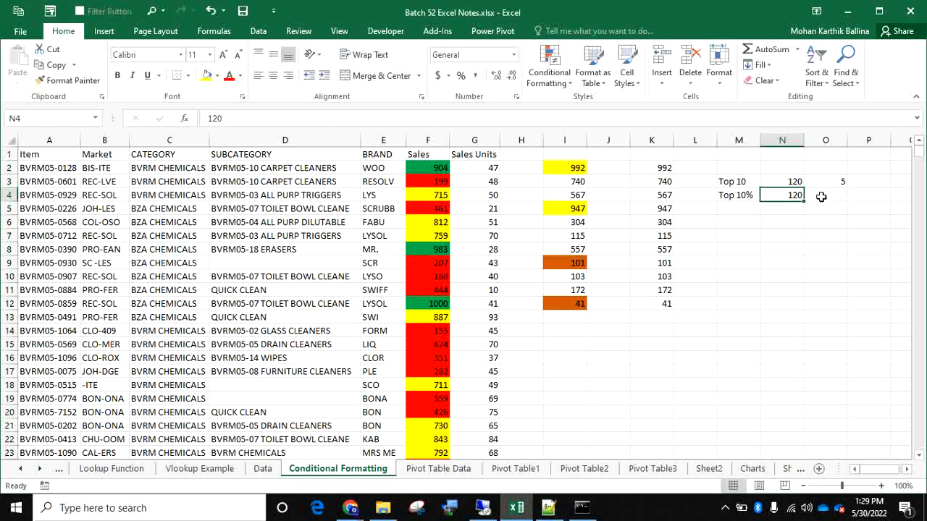
left_click(821, 197)
type("12")
key("Return")
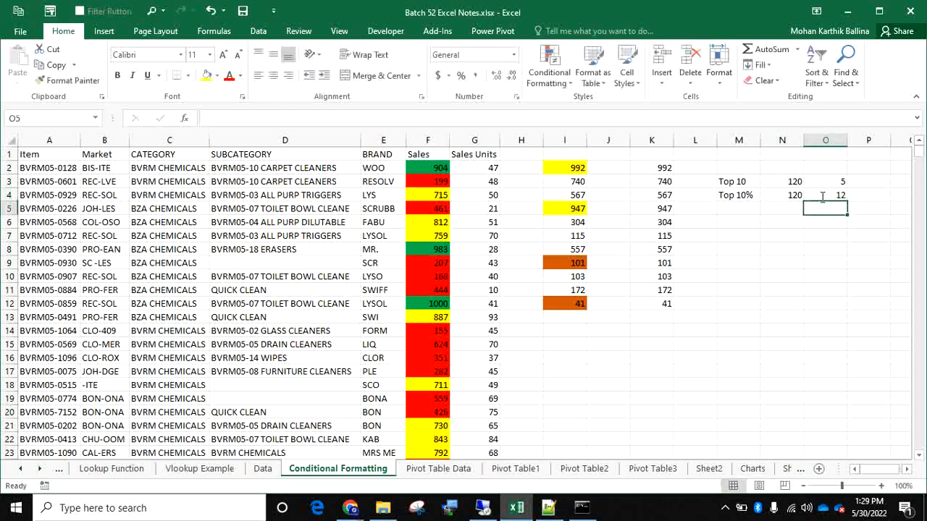
- Change the label in cell M3 to "Top 5"
double_click(746, 181)
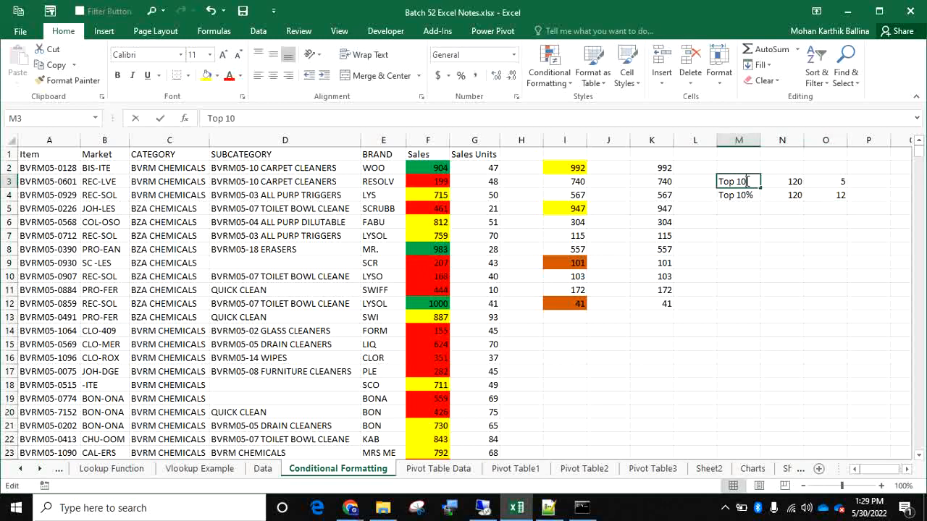
key("BackSpace")
key("BackSpace")
key("Return")
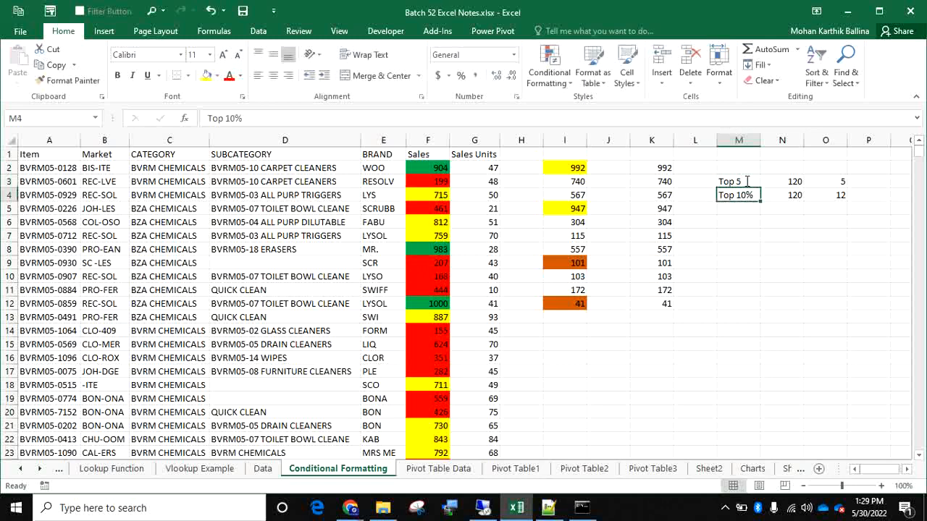
left_click(746, 181)
left_click(830, 179)
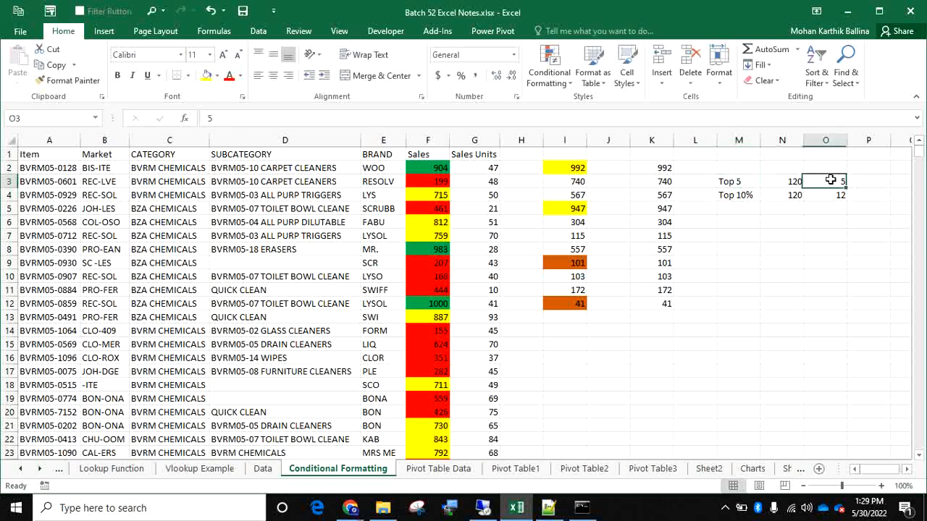
- Change the label in M3 to "Top 3" and set its item count in O3 to 3
double_click(746, 184)
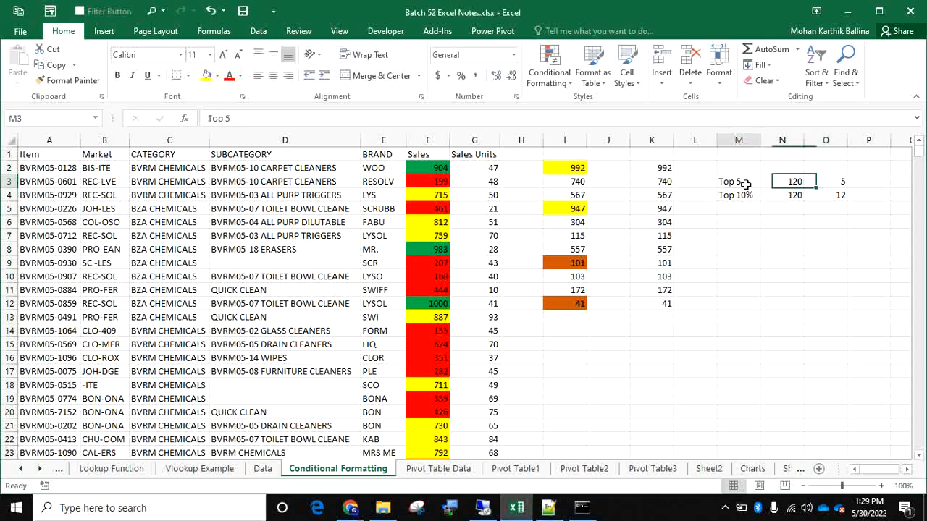
key("BackSpace")
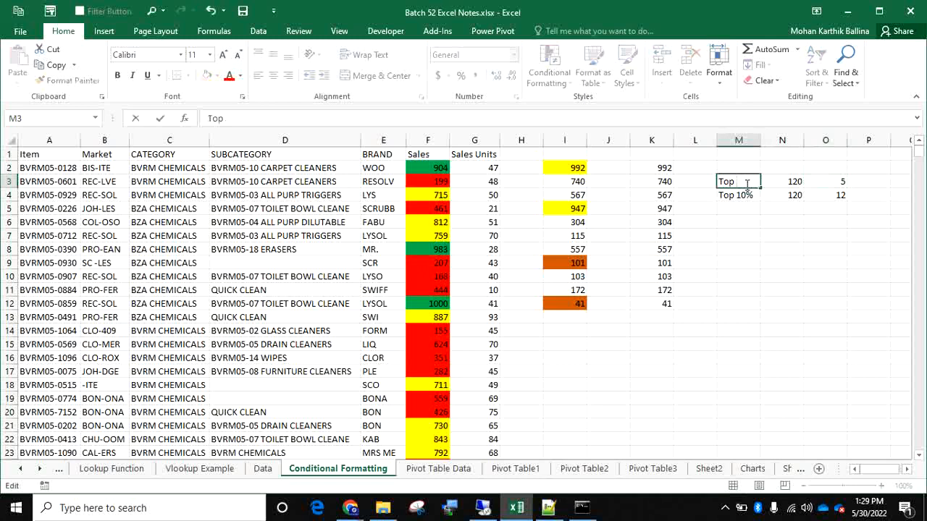
type("3")
key("Tab")
key("Tab")
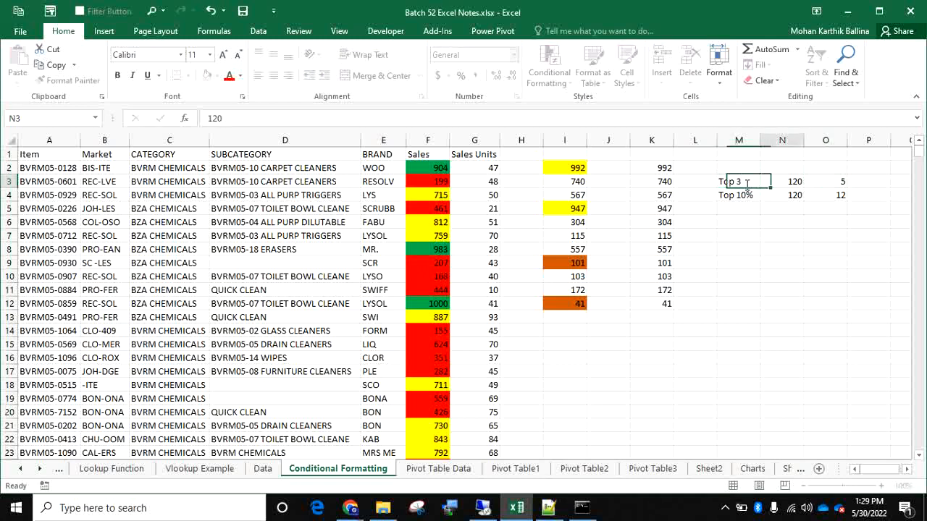
type("3")
key("Return")
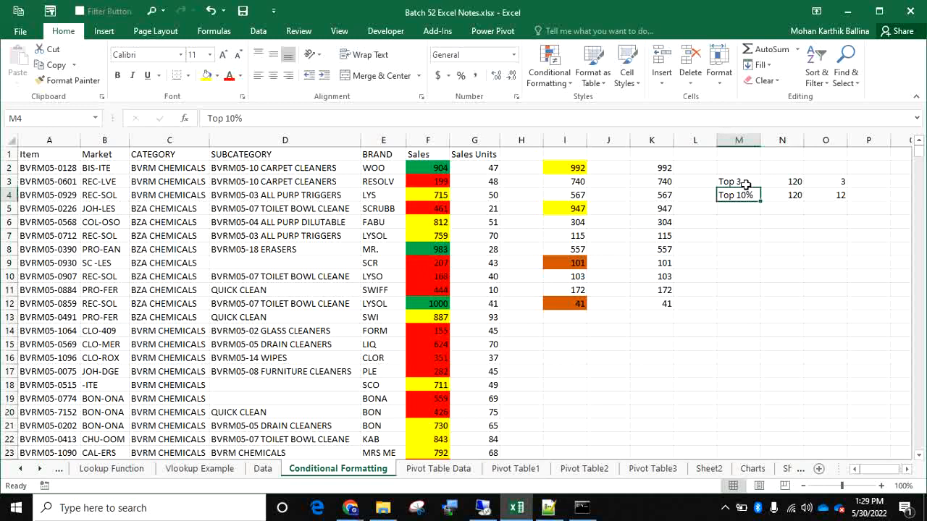
- Change the label in M4 to "Top 5%" and set its item count in O4 to 6
left_click(790, 197)
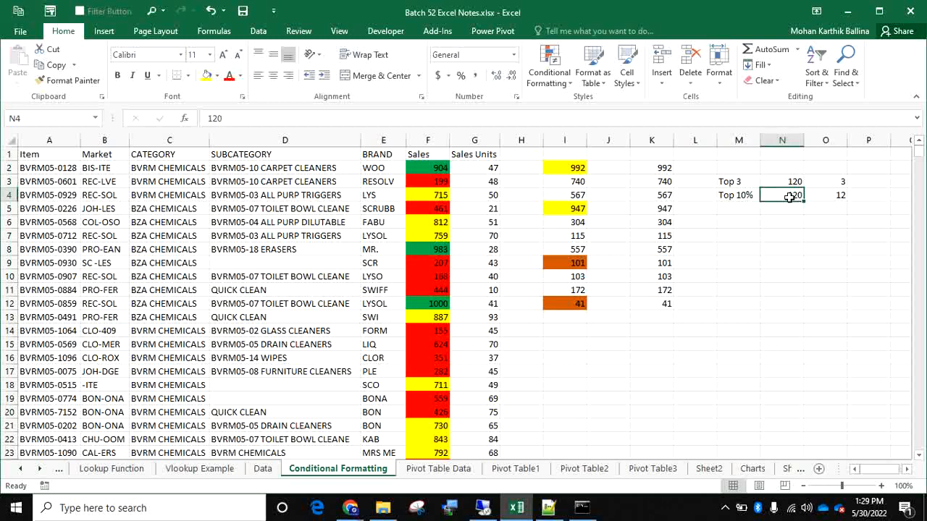
left_click(836, 200)
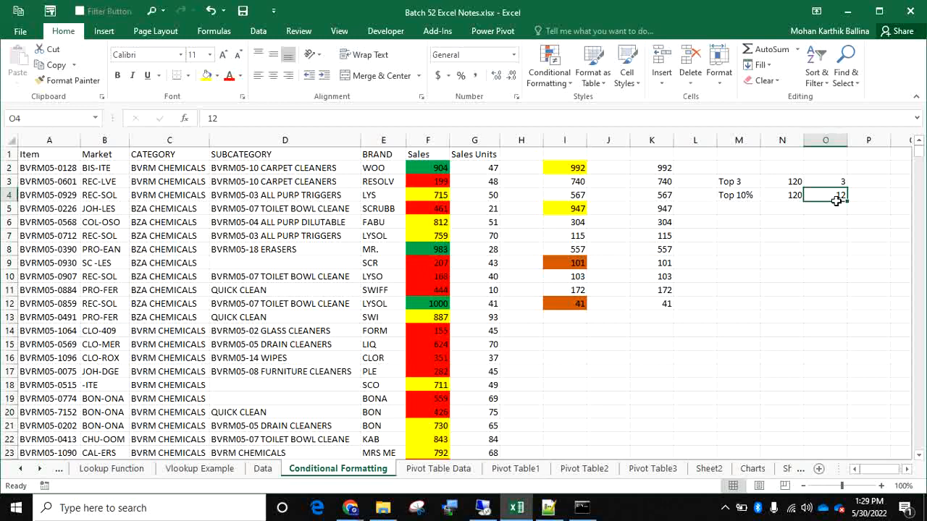
double_click(741, 193)
key("BackSpace")
key("BackSpace")
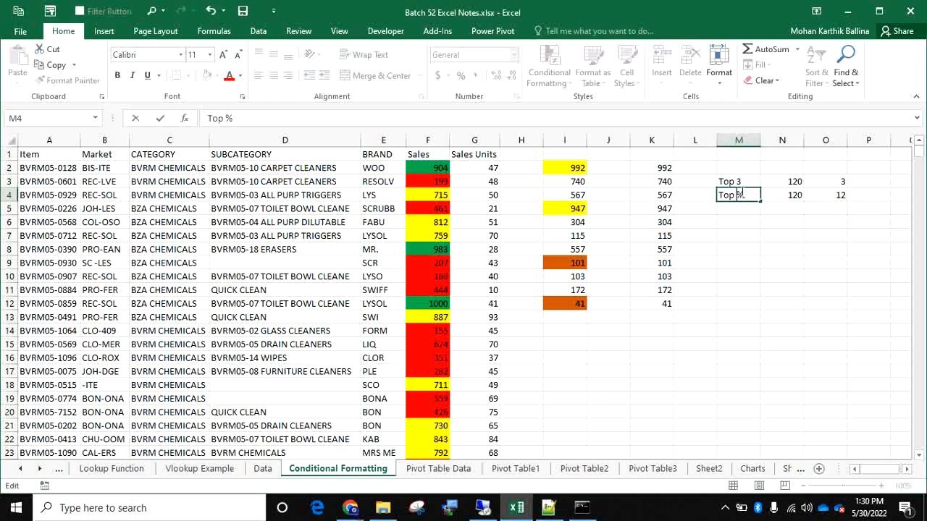
type("5")
key("Tab")
key("Tab")
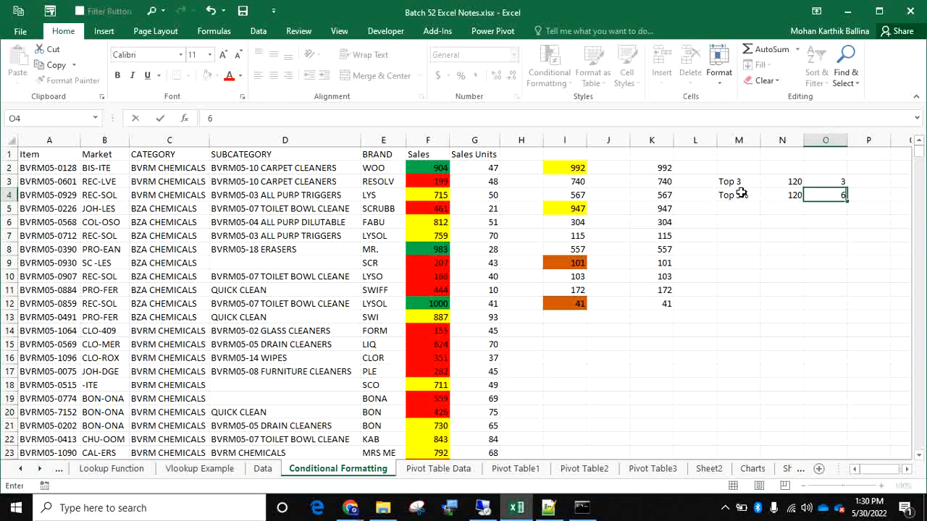
type("6")
key("Return")
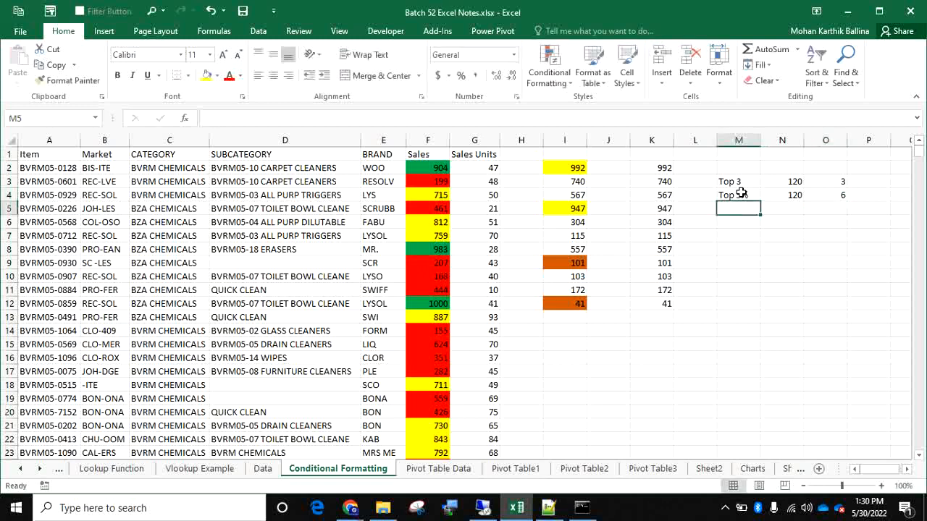
- View the available Top/Bottom conditional formatting rules, close them without applying any, and select the list I2:I12
left_click_drag(741, 192, 739, 184)
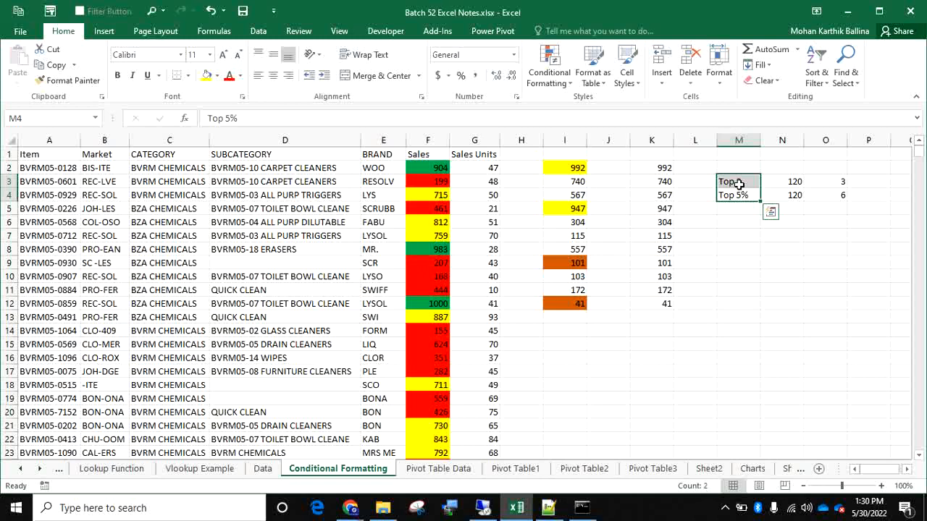
left_click(551, 82)
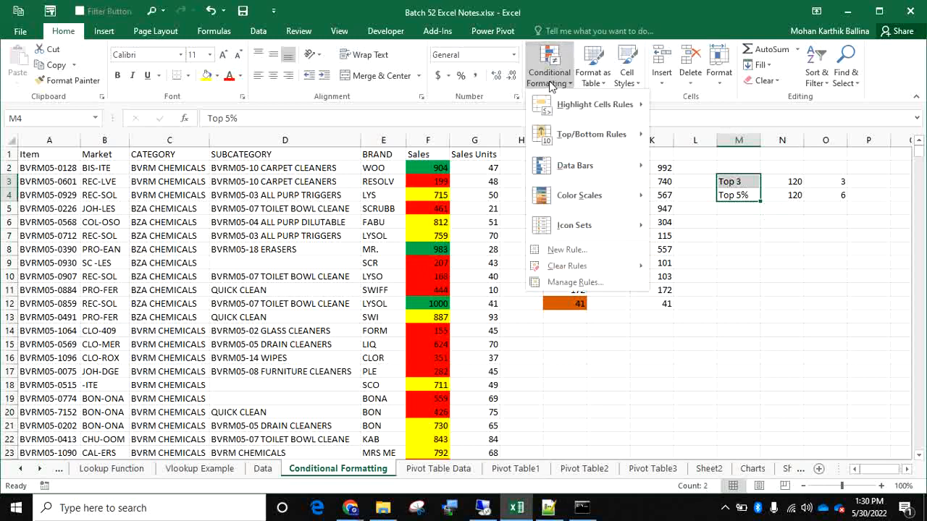
mouse_move(594, 134)
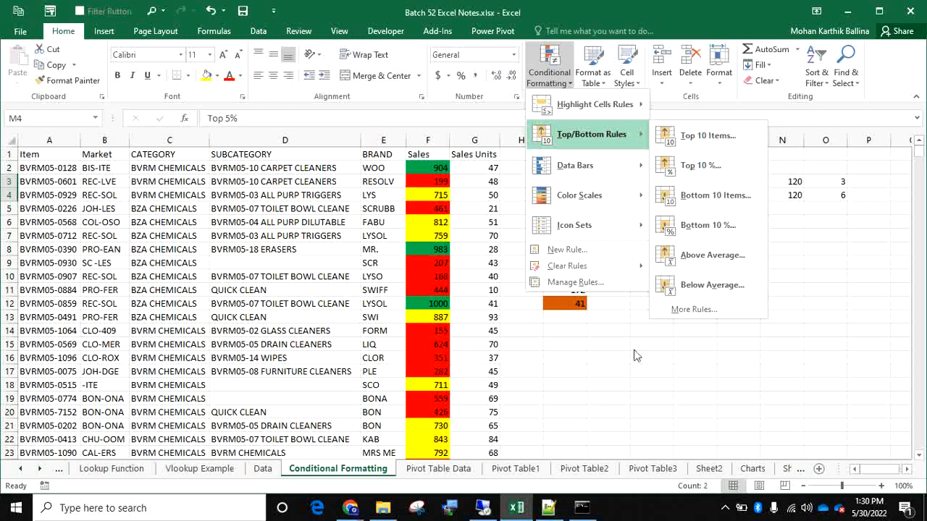
left_click(607, 367)
left_click_drag(563, 167, 575, 303)
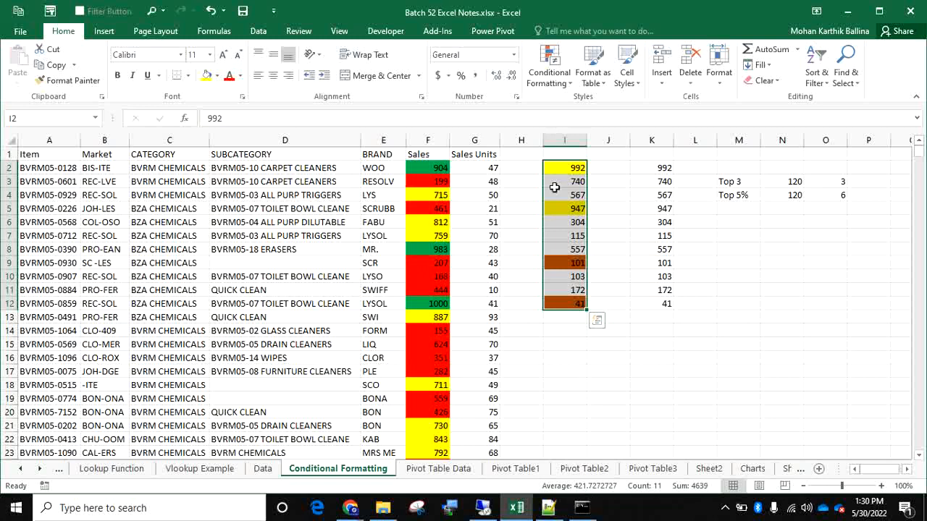
- Apply an Above Average conditional formatting rule with a custom blue fill to I2:I12
left_click(563, 85)
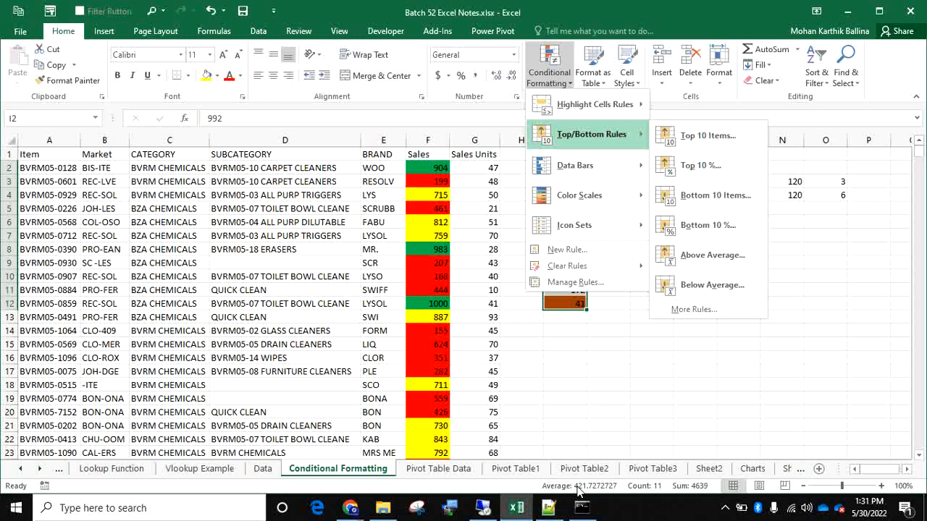
left_click(691, 257)
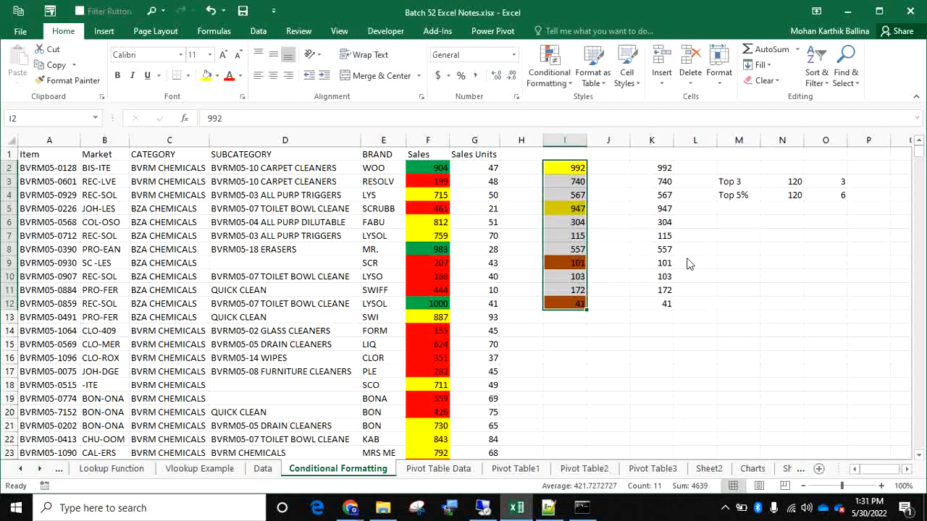
left_click(502, 310)
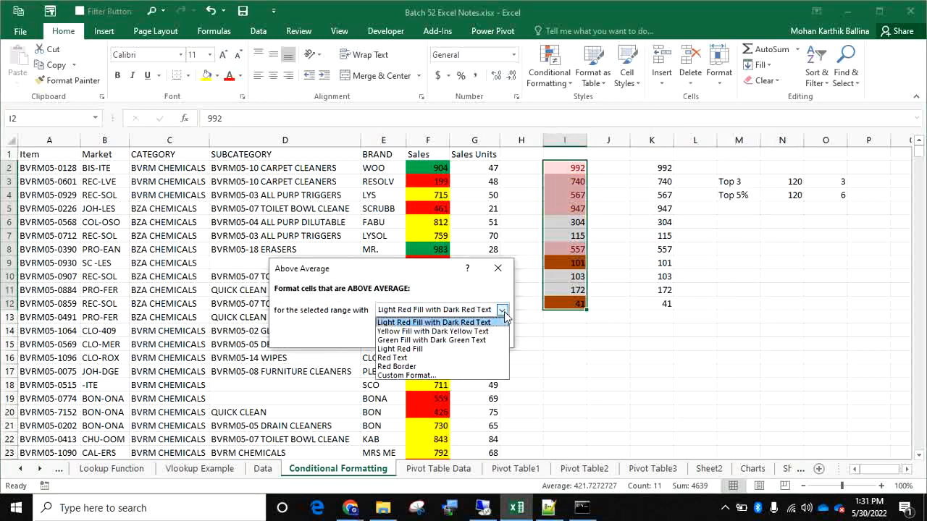
left_click(423, 367)
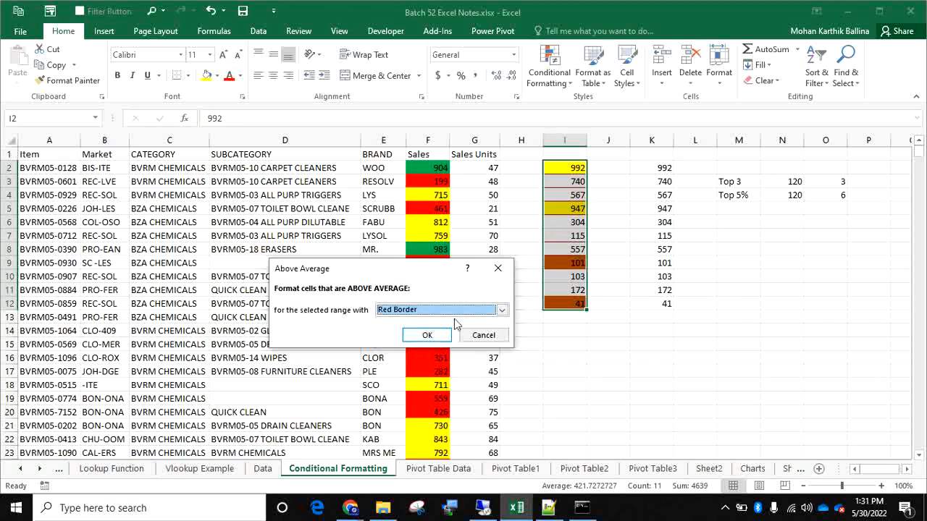
left_click(501, 310)
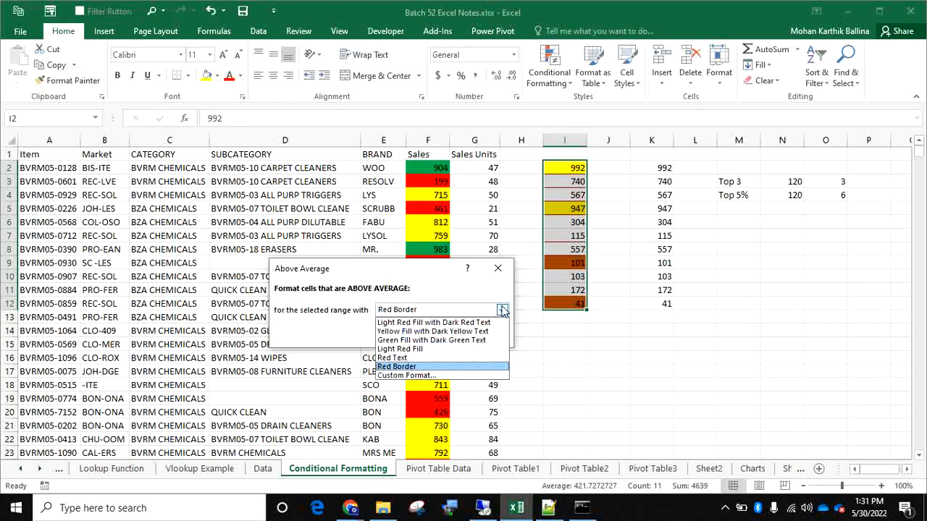
left_click(403, 375)
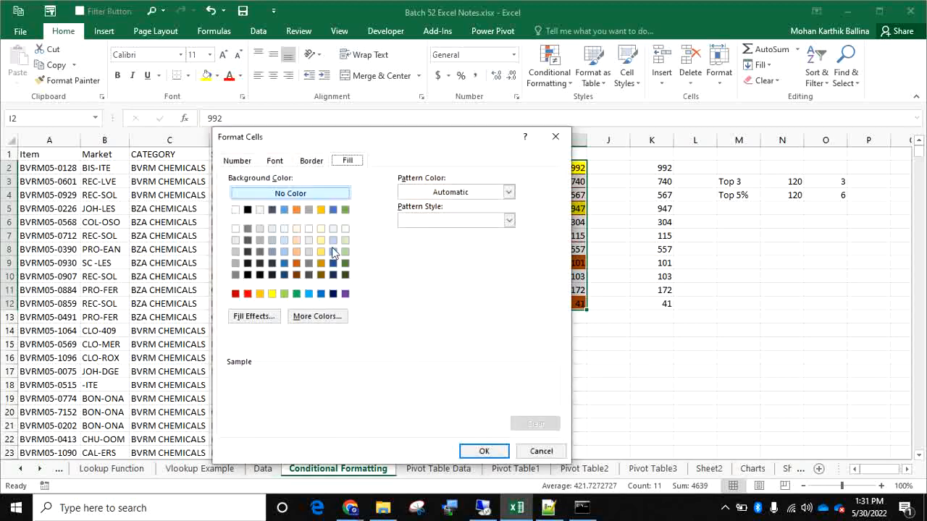
left_click(332, 209)
left_click(483, 451)
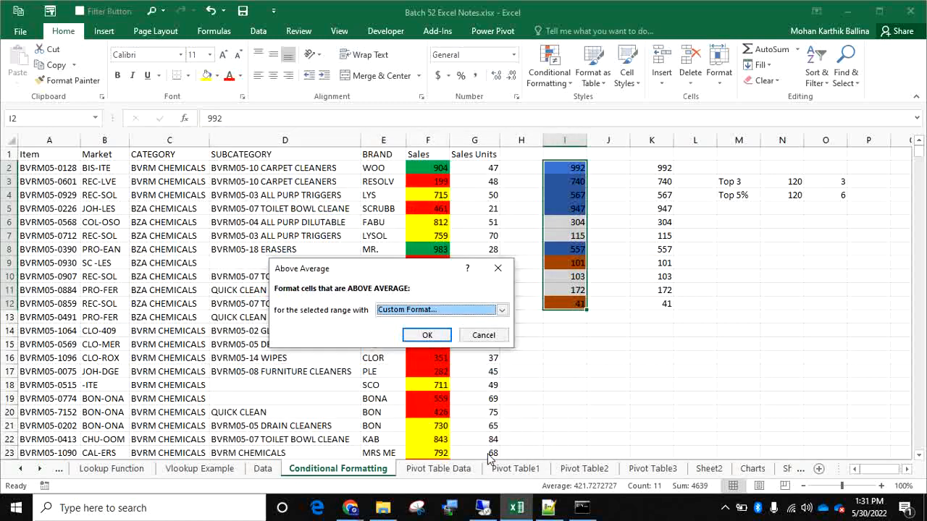
left_click(428, 336)
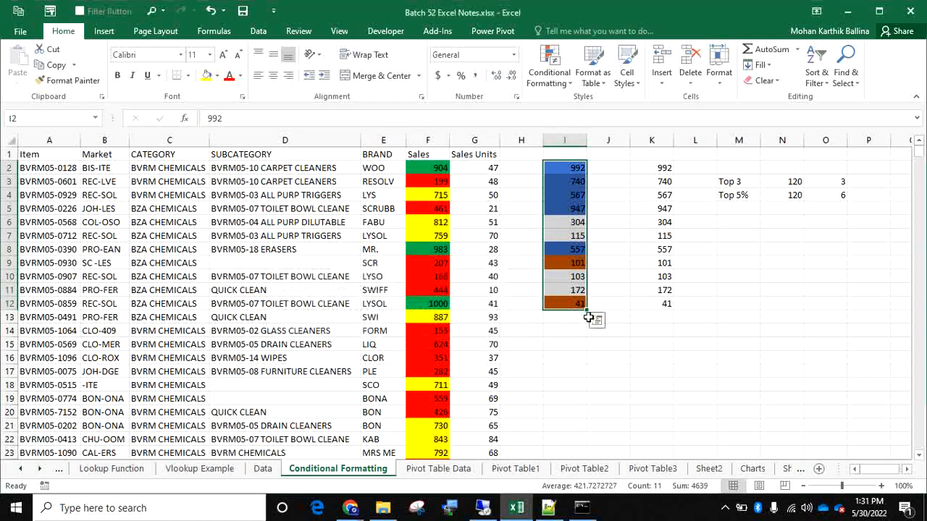
left_click(619, 261)
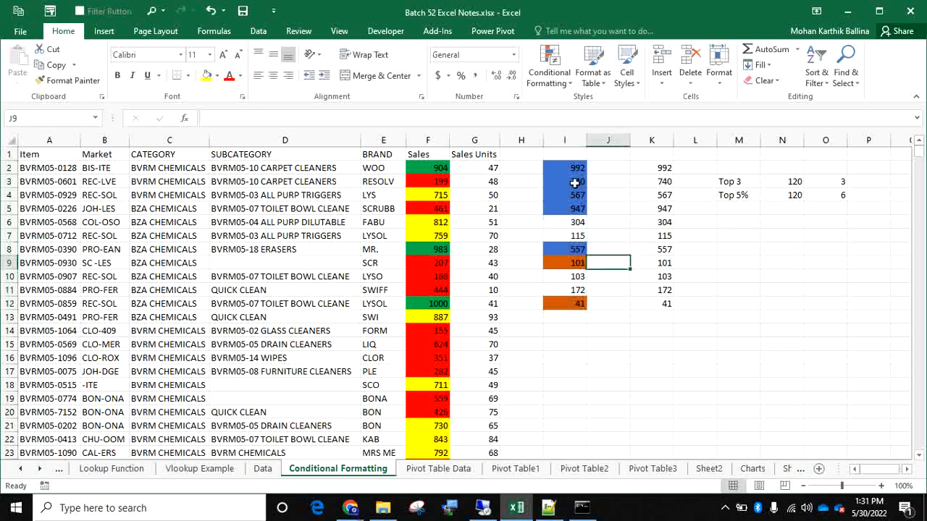
- Examine the blue-highlighted above-average values in I2:I5 and I8
left_click_drag(574, 167, 574, 208)
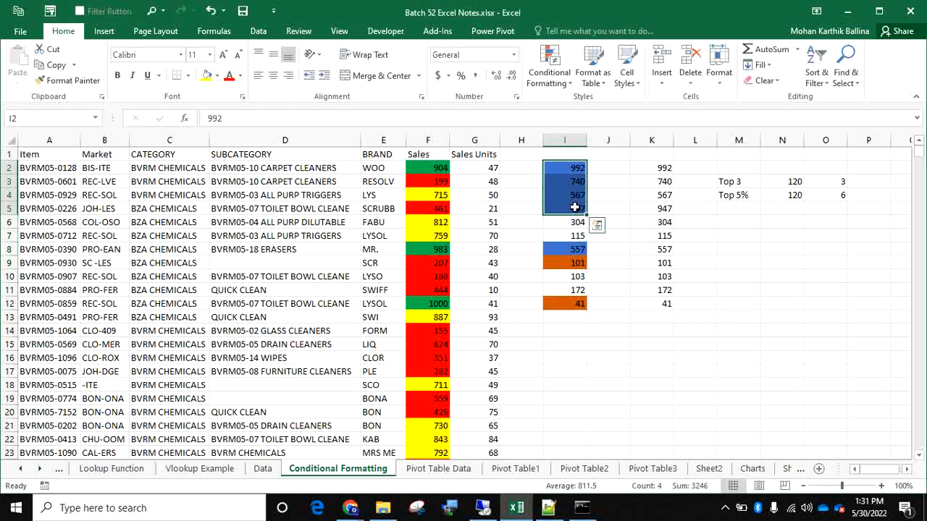
left_click(569, 251)
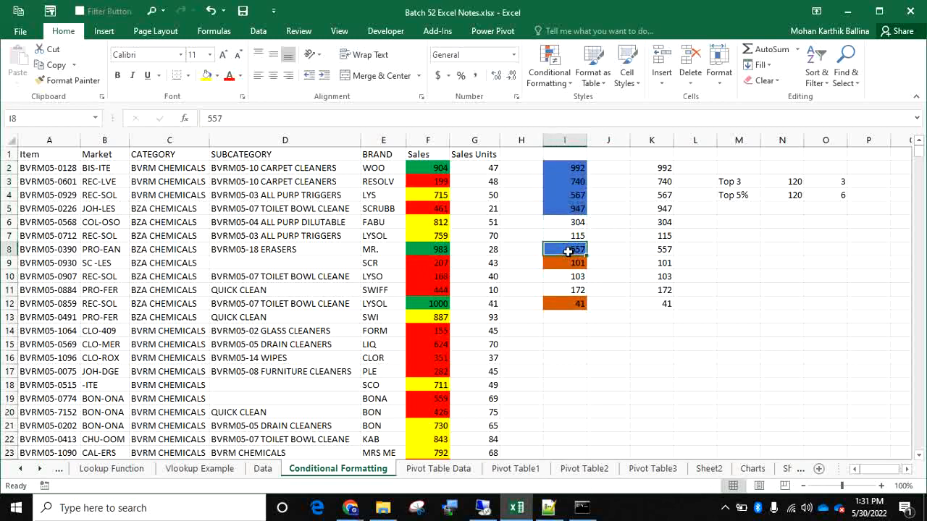
left_click(572, 159)
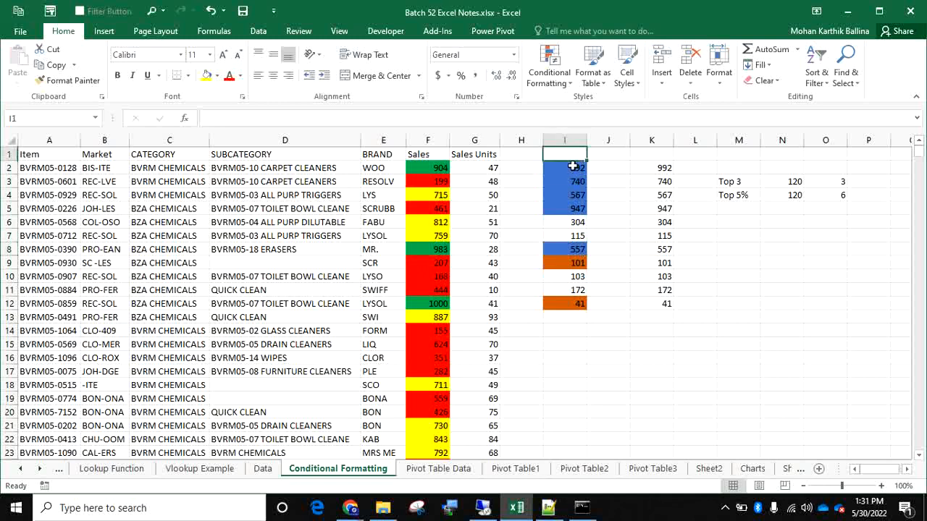
left_click_drag(573, 166, 574, 214)
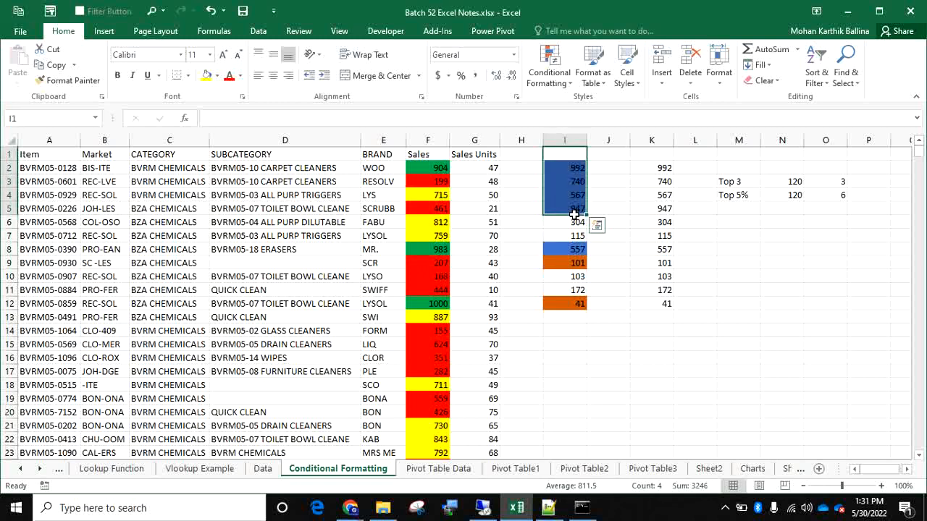
- Edit the Above Average rule on I2:I12, setting its font color to white
left_click_drag(560, 167, 563, 304)
left_click(549, 76)
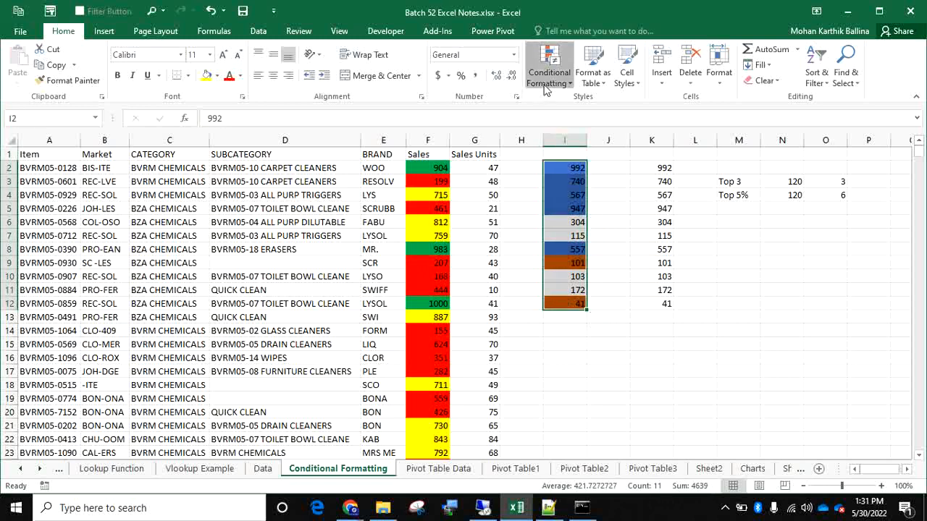
left_click(576, 283)
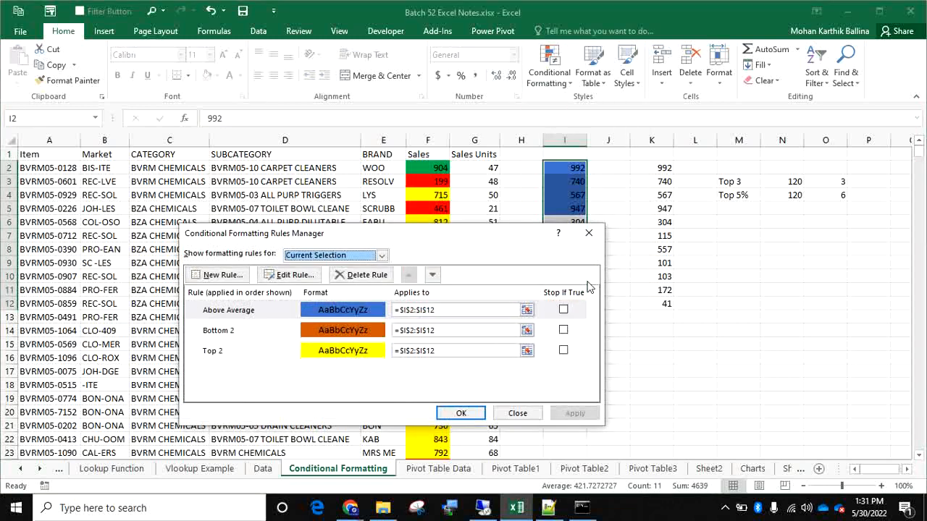
left_click(274, 316)
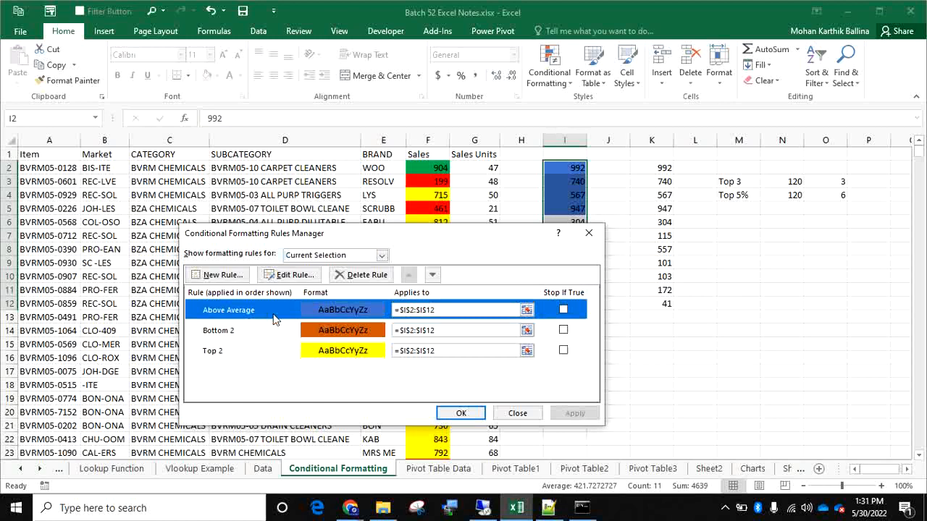
left_click(286, 277)
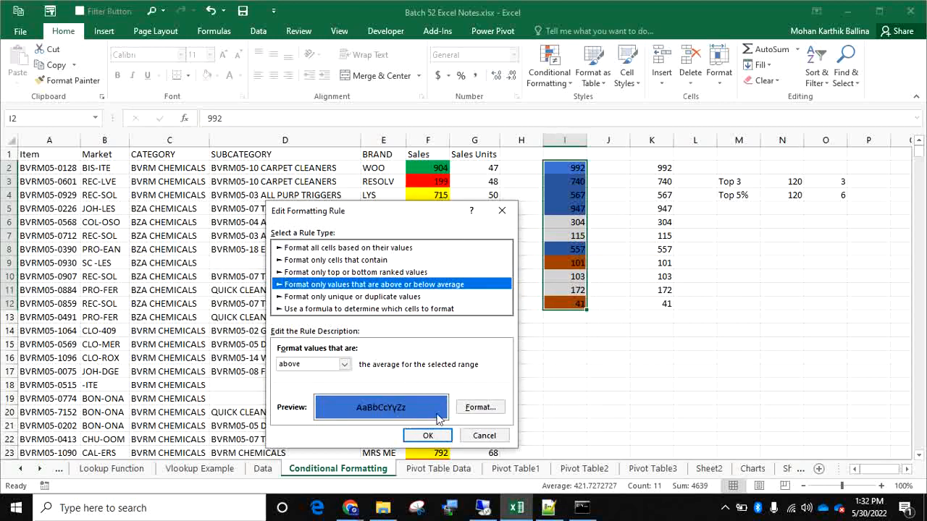
left_click(475, 407)
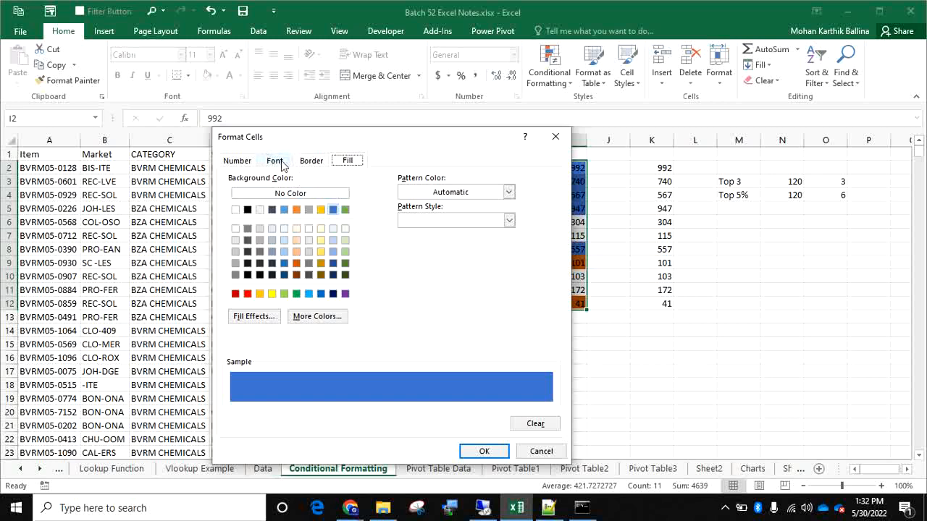
left_click(285, 164)
left_click(482, 274)
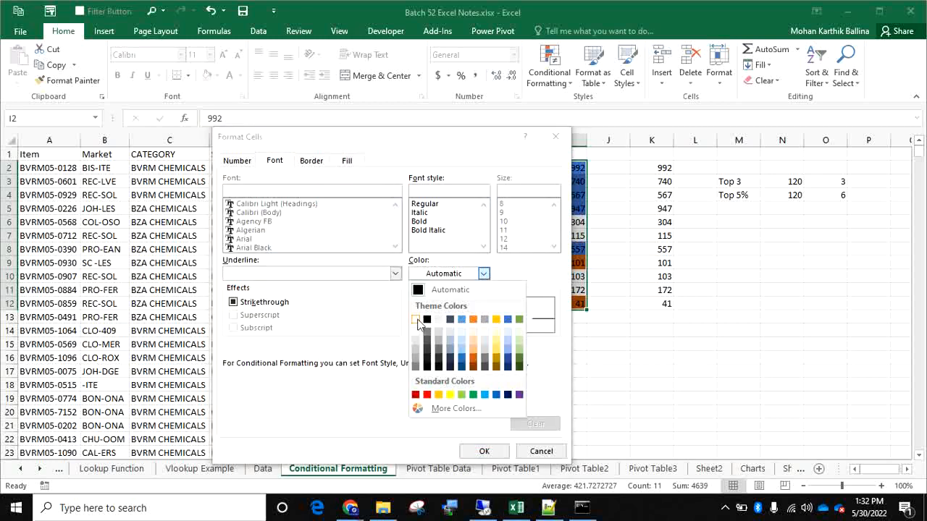
left_click(418, 320)
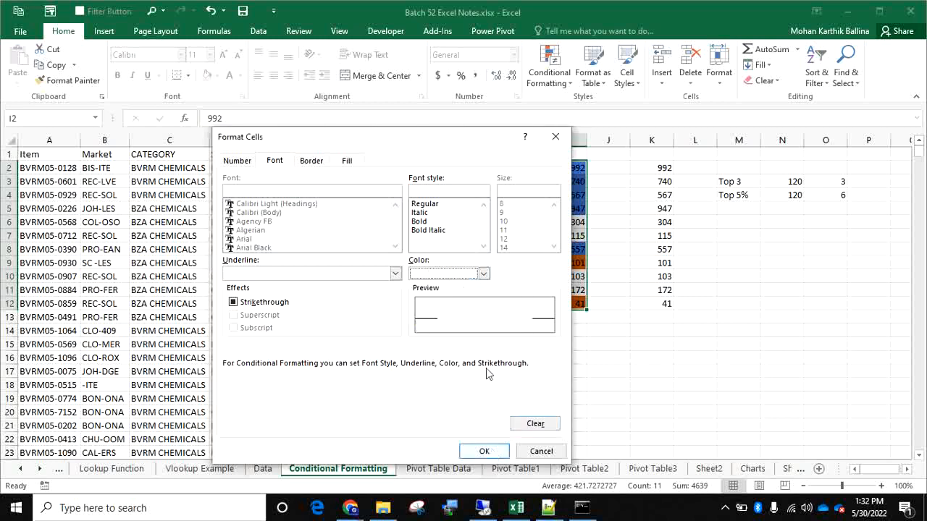
- Set the Above Average rule's font style to Bold Italic and apply the edited rule to the list
left_click(435, 221)
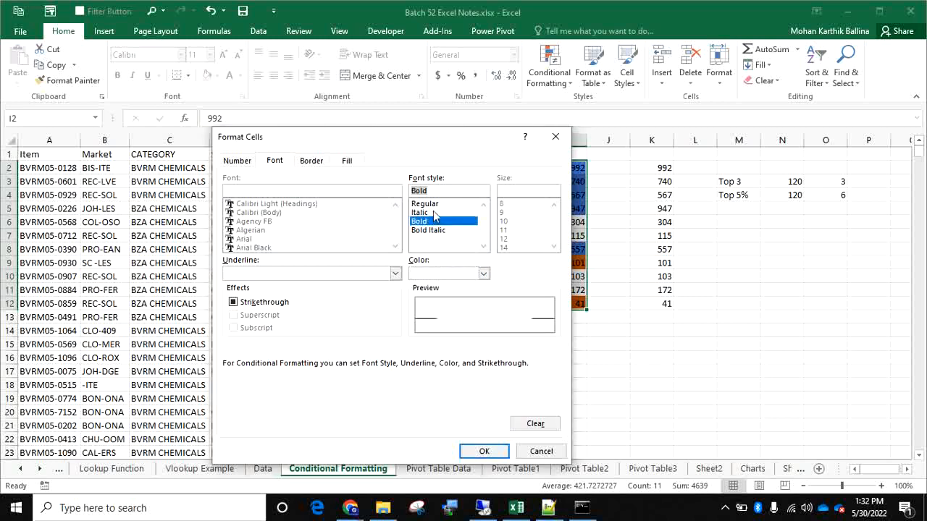
left_click(434, 213)
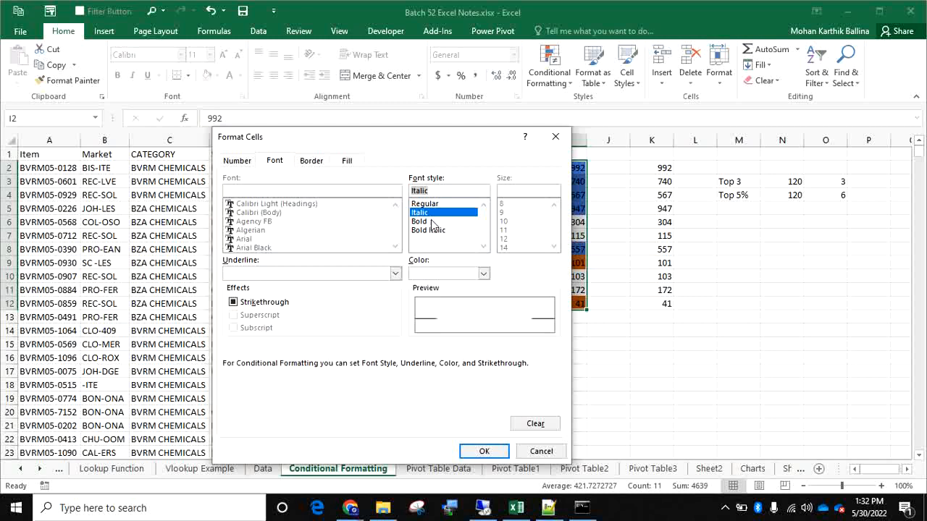
left_click(432, 222)
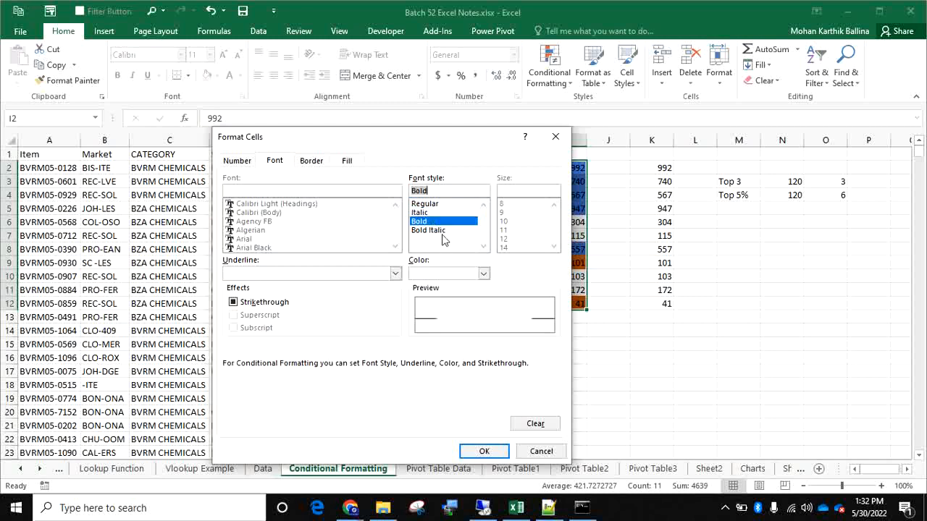
left_click(436, 231)
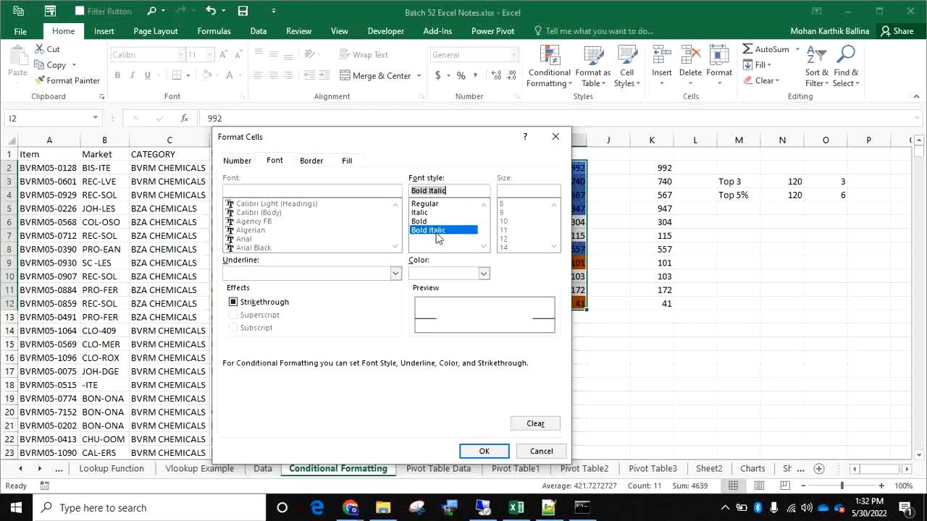
left_click(483, 451)
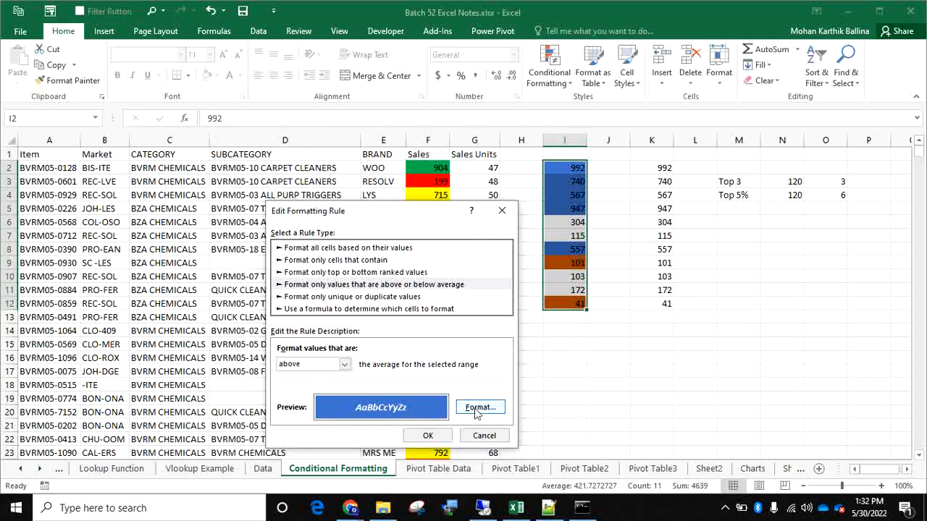
left_click(431, 436)
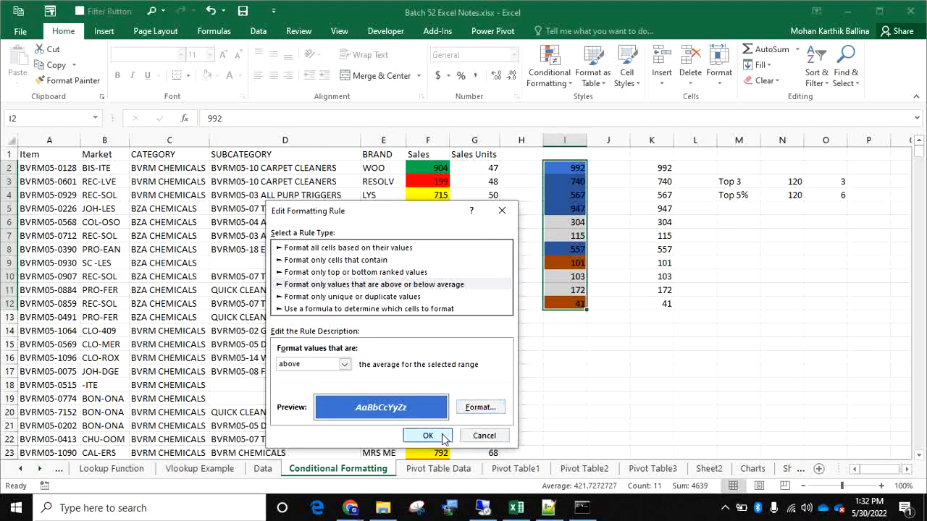
left_click(562, 413)
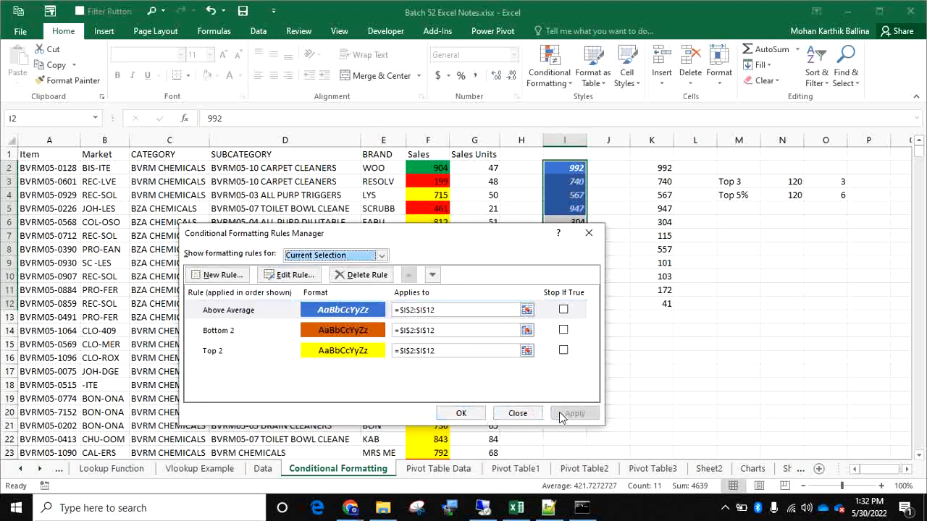
left_click(474, 417)
left_click(617, 315)
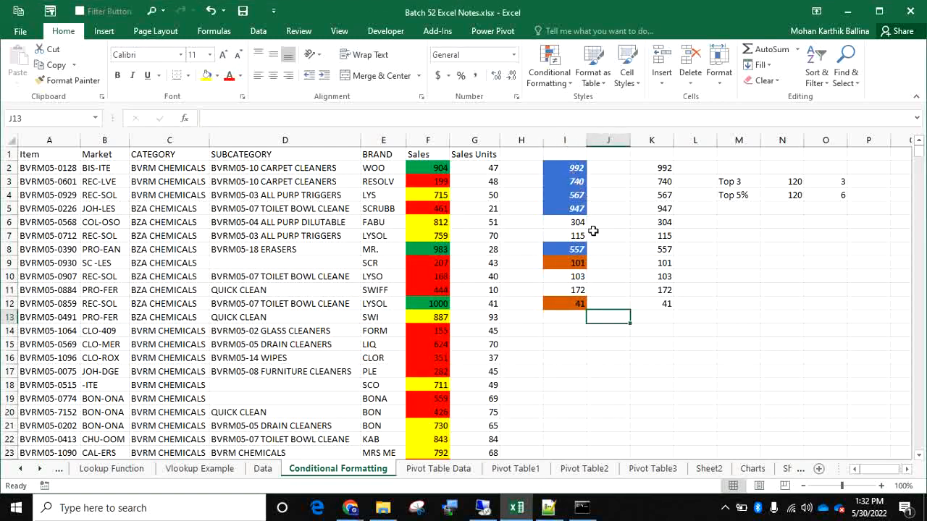
- Change the value in cell I2 to 123 to test the Above Average rule
left_click(567, 168)
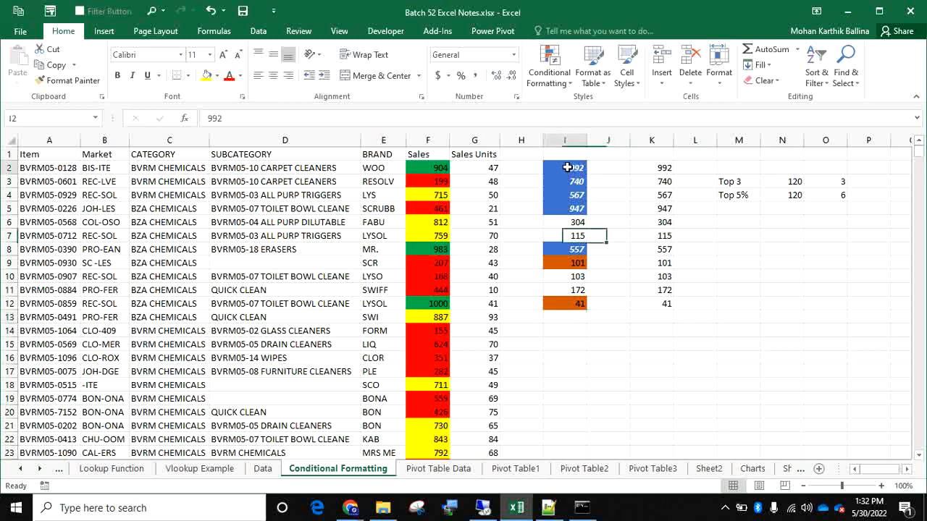
type("123")
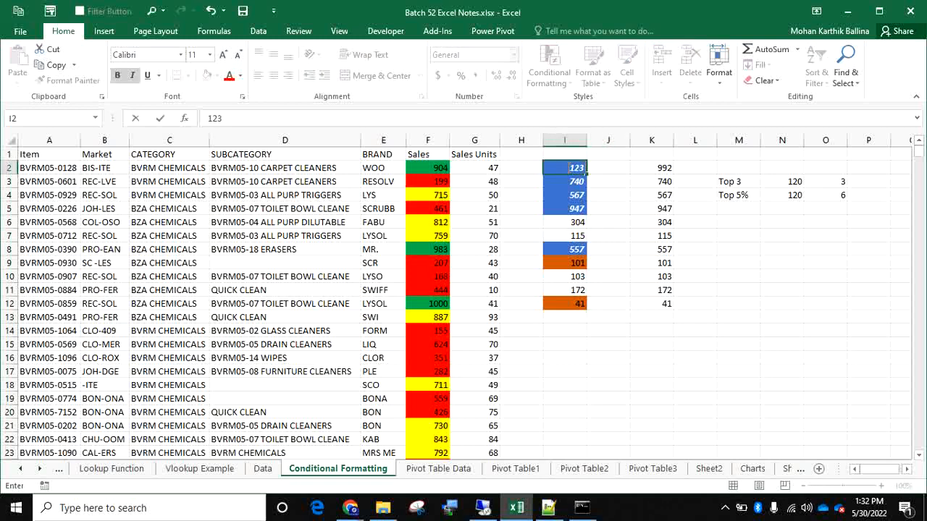
key("Return")
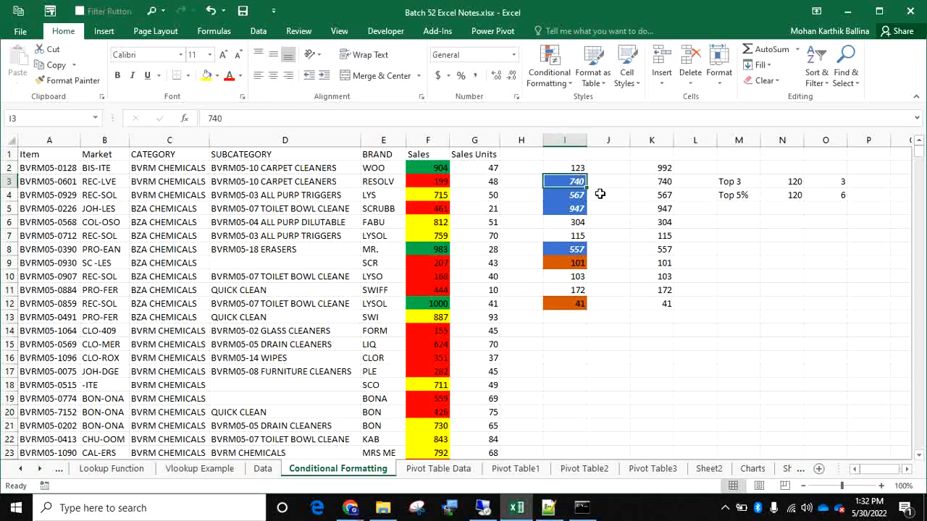
- Change the value in cell I2 to 456 to test the Above Average rule
key("Up")
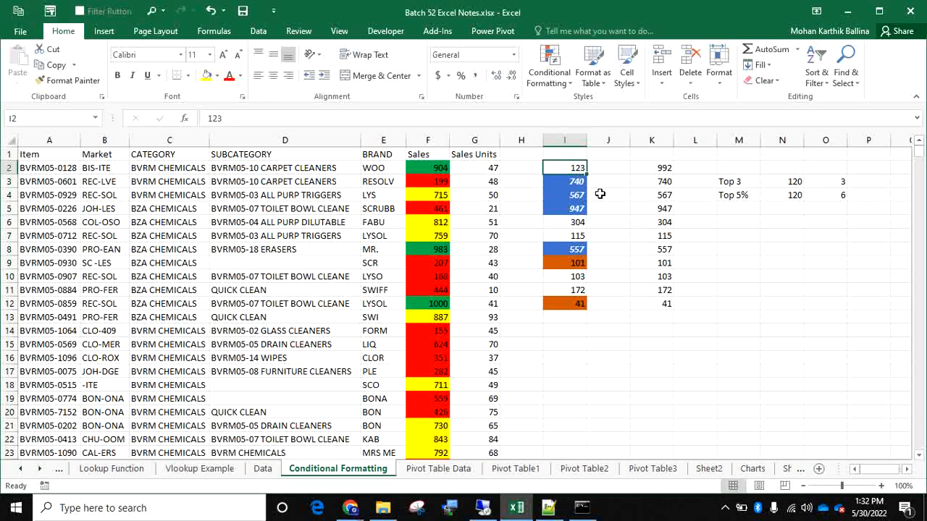
type("456")
key("Return")
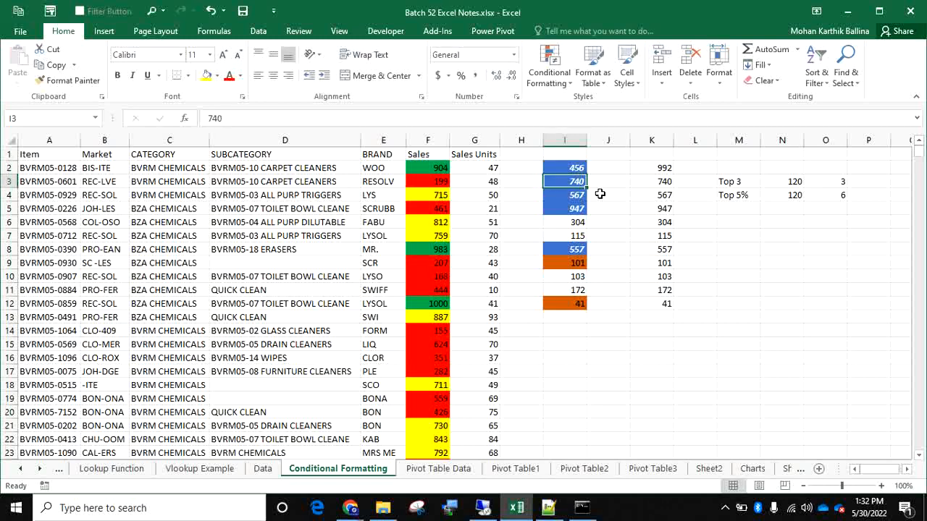
left_click(554, 85)
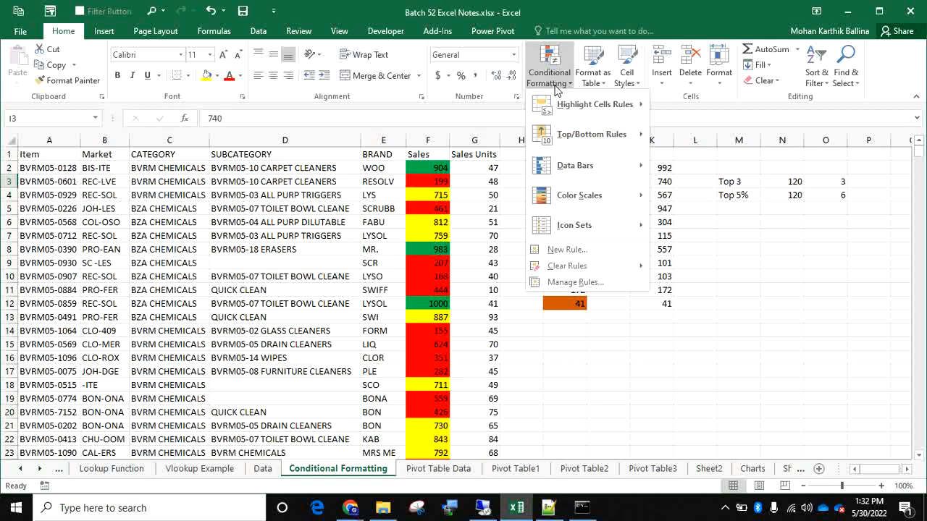
mouse_move(572, 120)
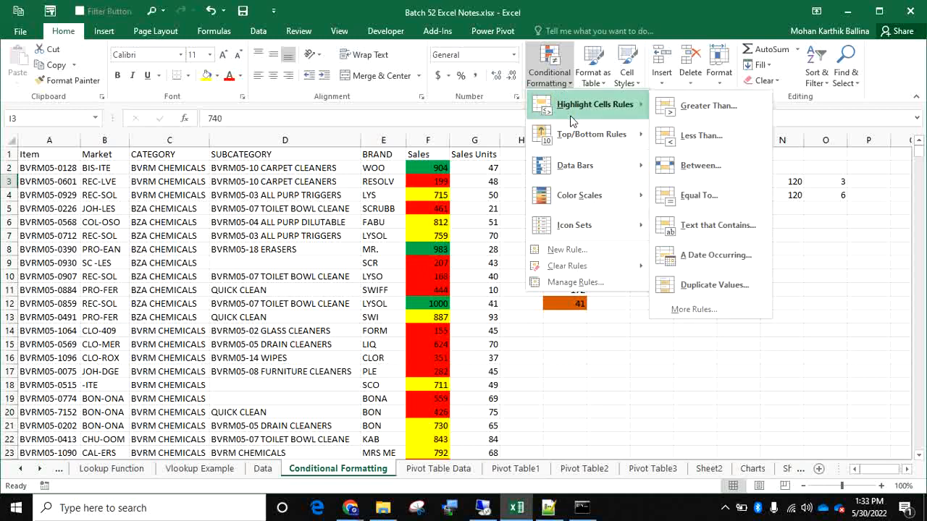
mouse_move(583, 134)
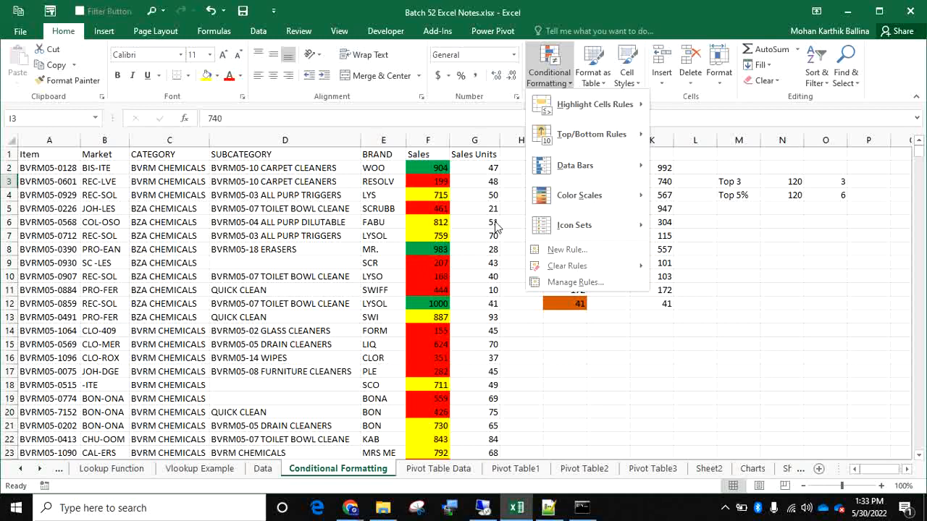
left_click(423, 166)
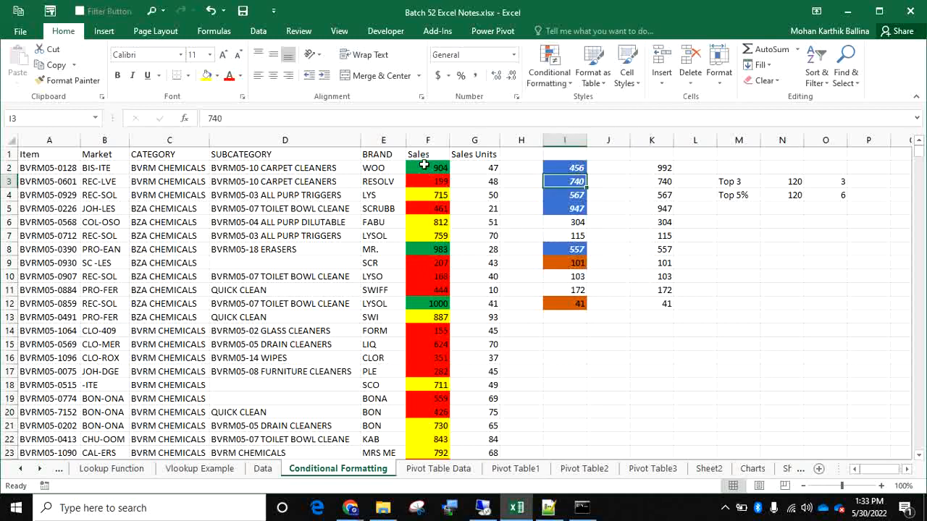
left_click(423, 165)
left_click_drag(423, 165, 446, 271)
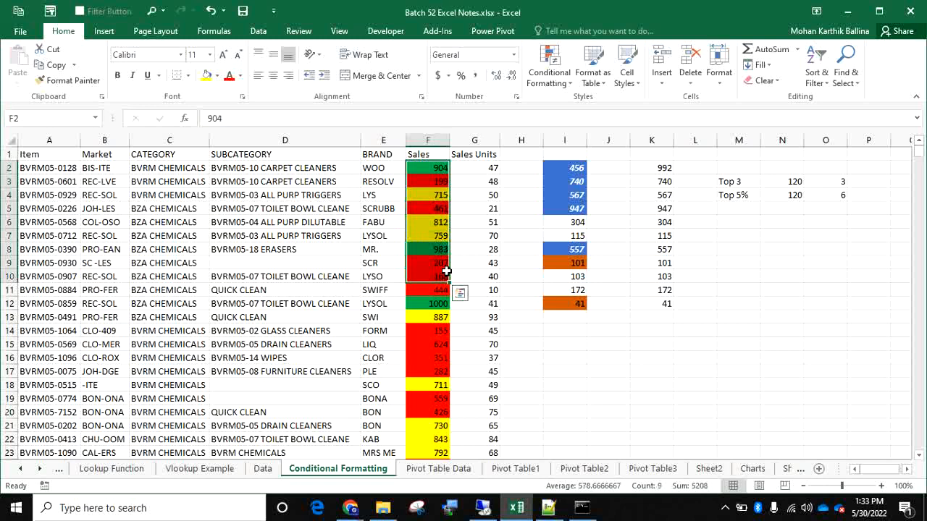
left_click(651, 173)
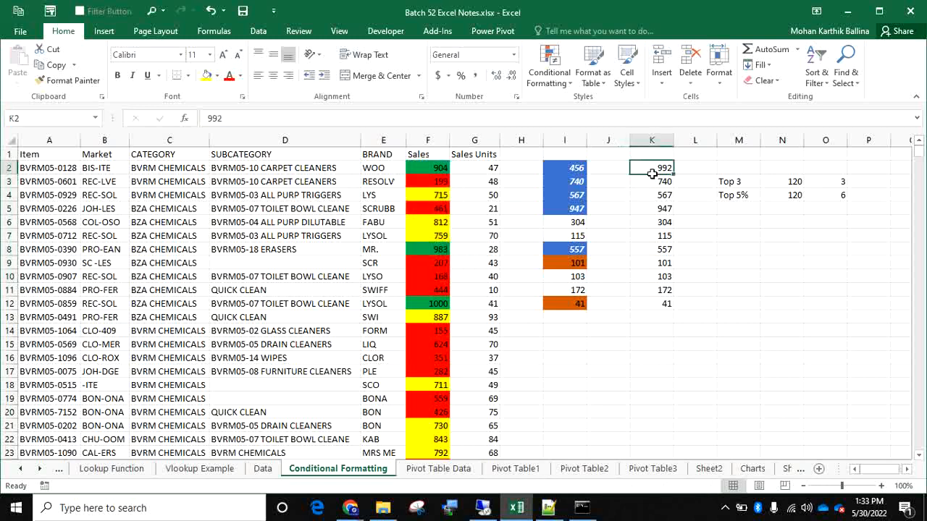
- Start a new conditional formatting rule and examine the cells-that-contain, top or bottom ranked, and above or below average rule types
left_click(546, 69)
mouse_move(613, 220)
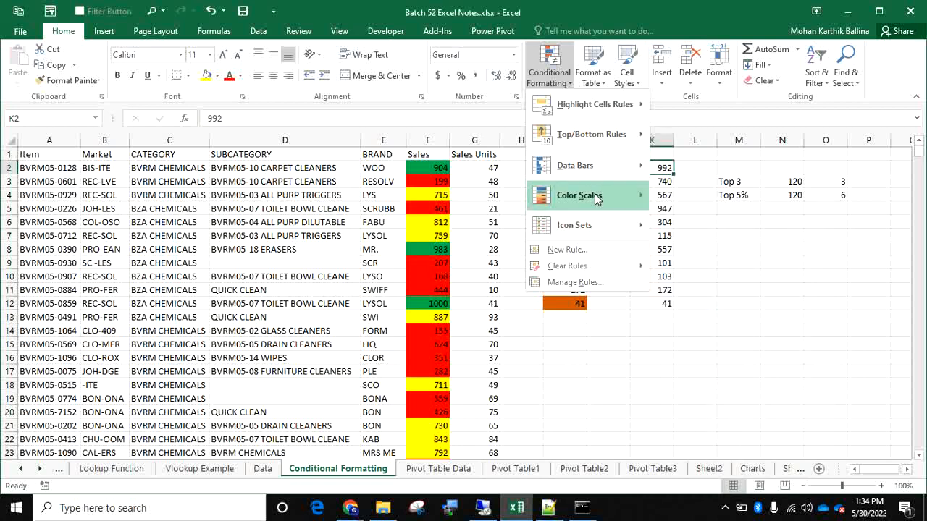
mouse_move(592, 196)
mouse_move(616, 168)
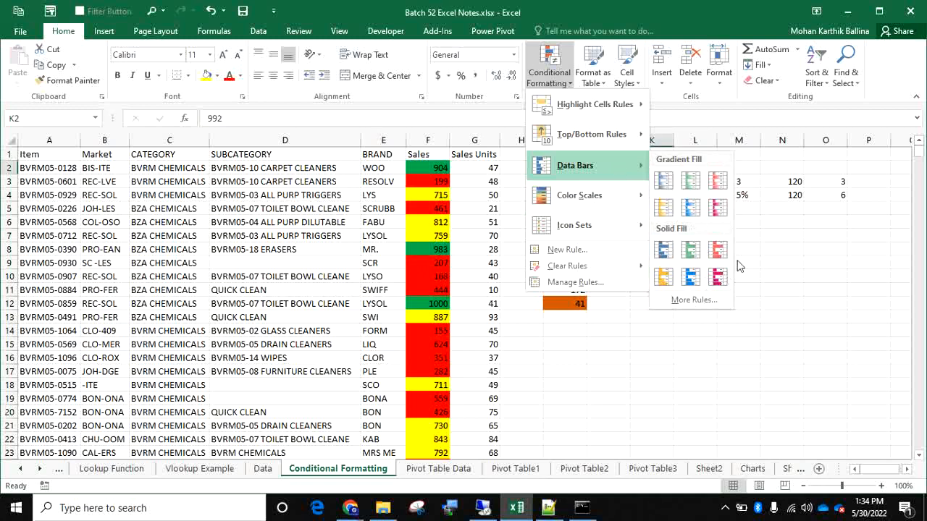
mouse_move(624, 199)
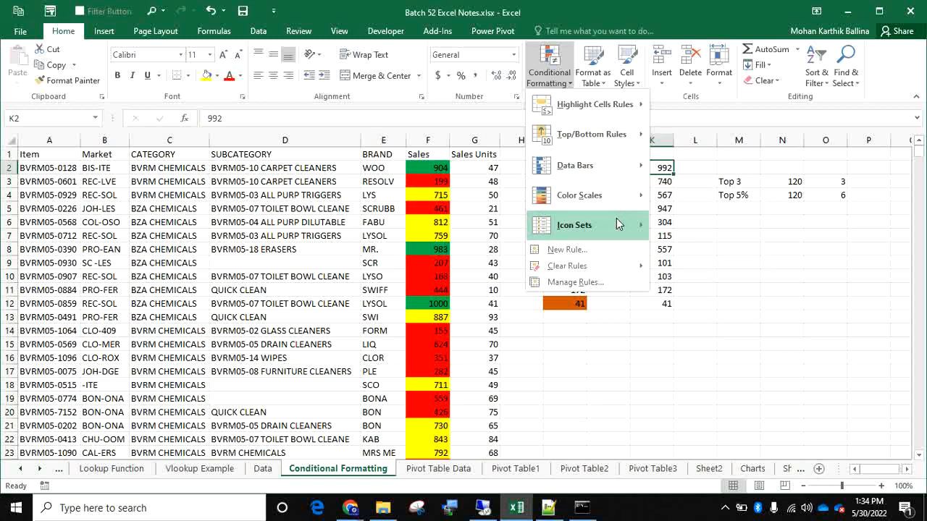
mouse_move(601, 118)
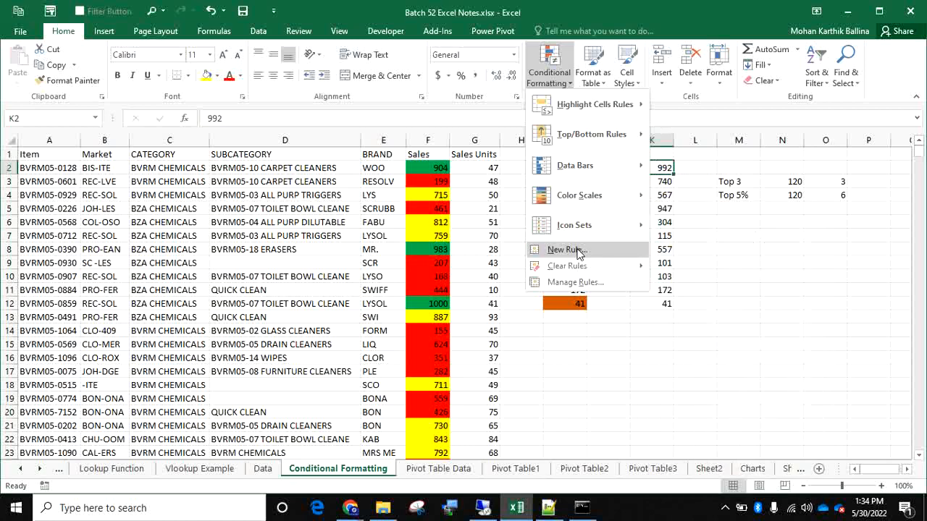
left_click(578, 250)
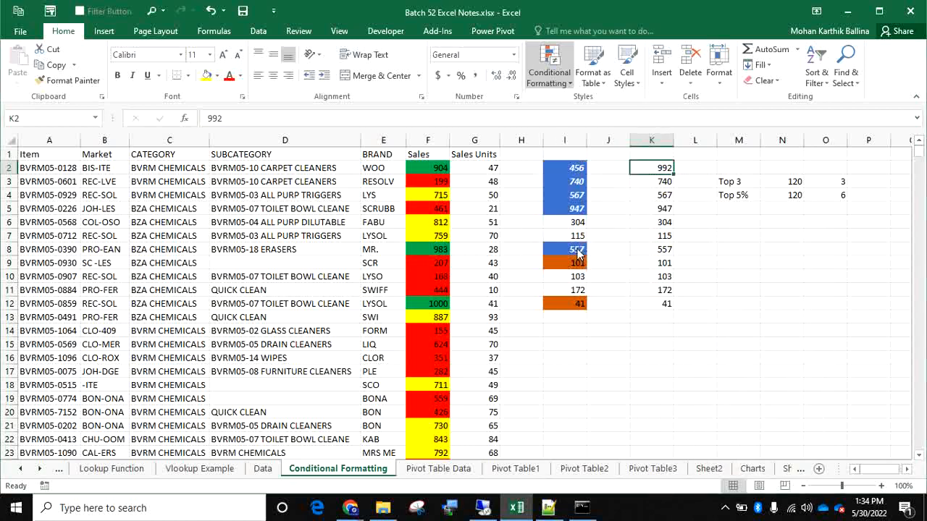
left_click_drag(451, 194, 551, 98)
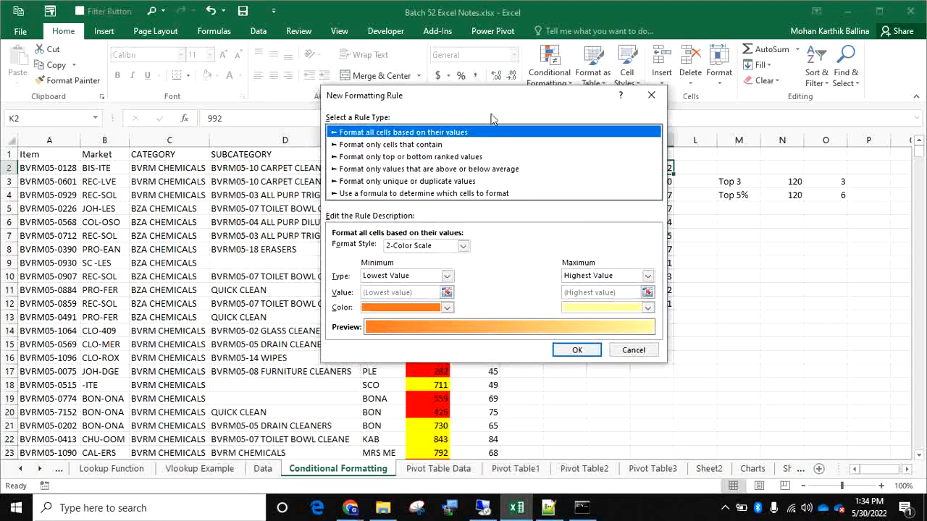
left_click(439, 145)
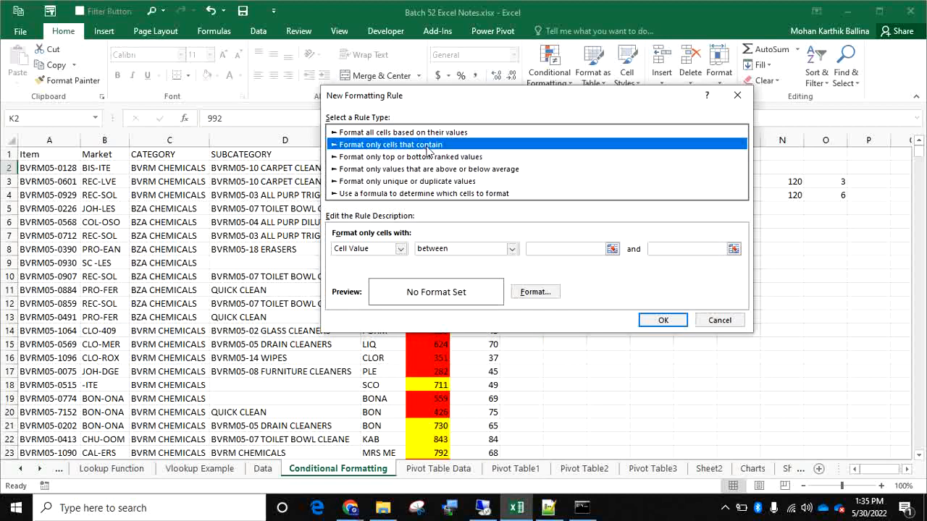
left_click(513, 251)
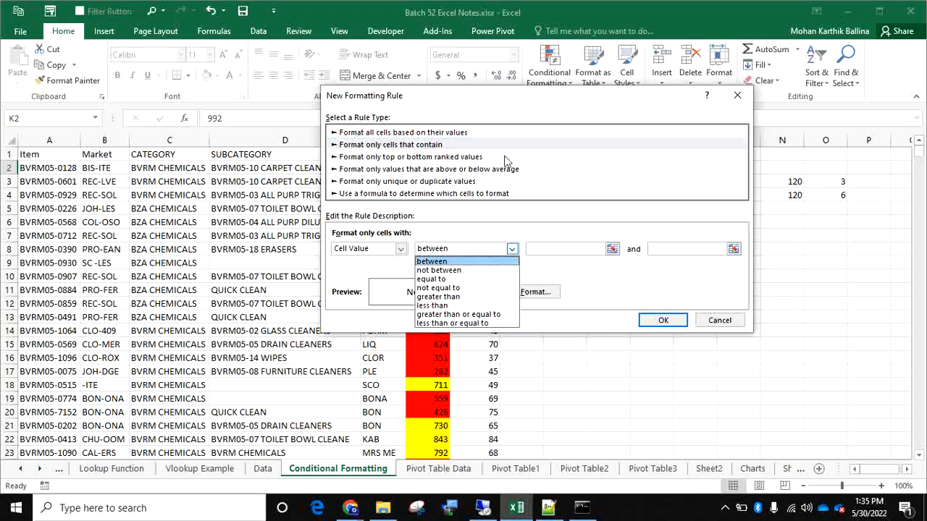
key("Escape")
left_click(428, 157)
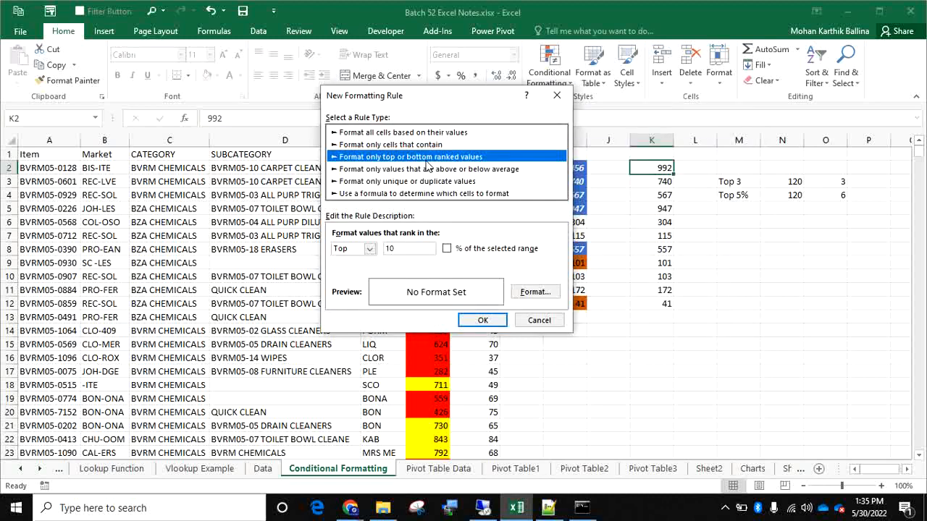
left_click(430, 170)
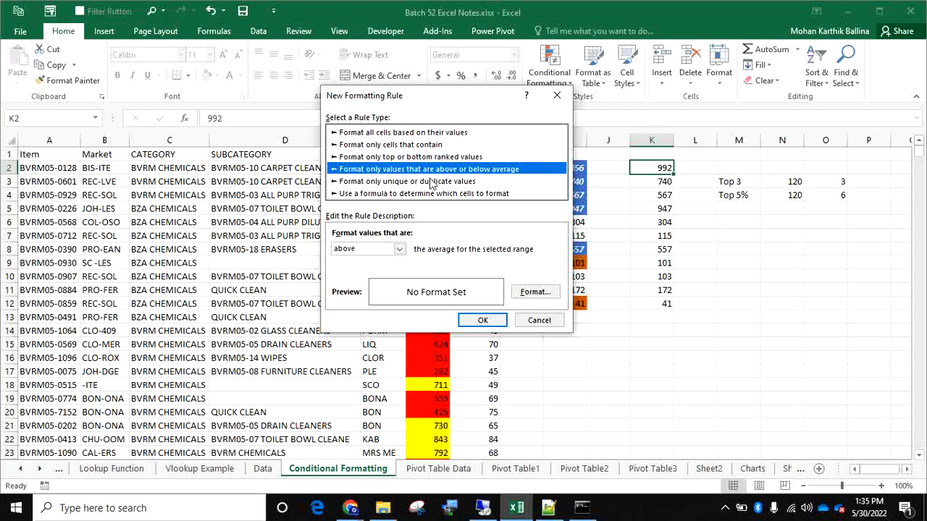
- Examine the unique or duplicate options and the formula-based rule type, and close the new rule without creating it
left_click(432, 182)
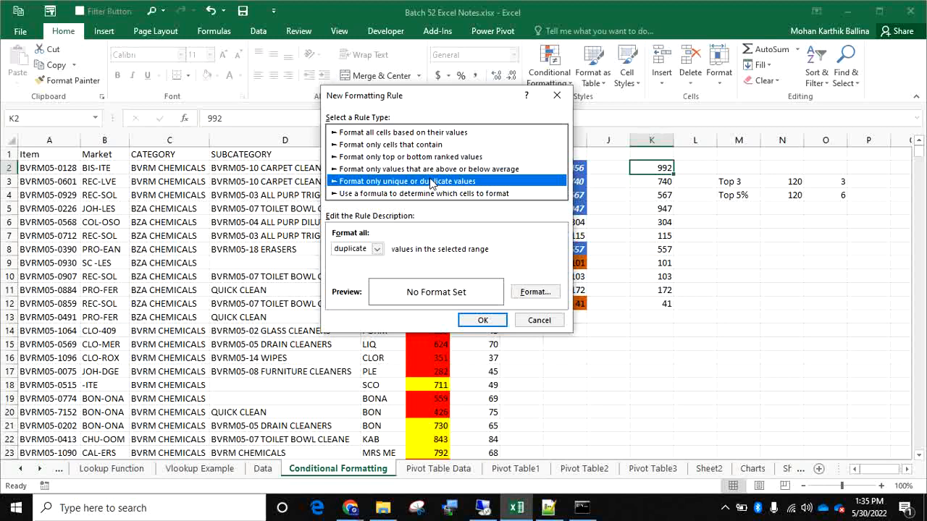
left_click(376, 249)
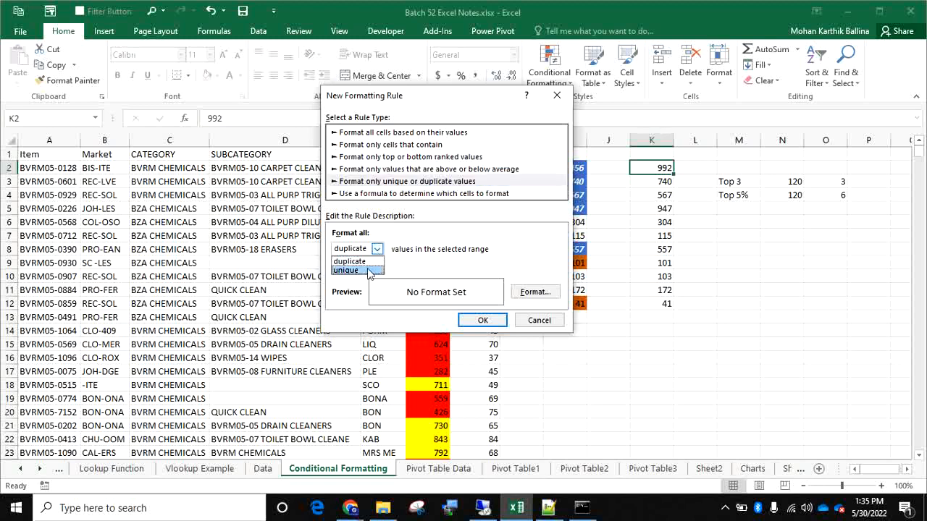
left_click(369, 270)
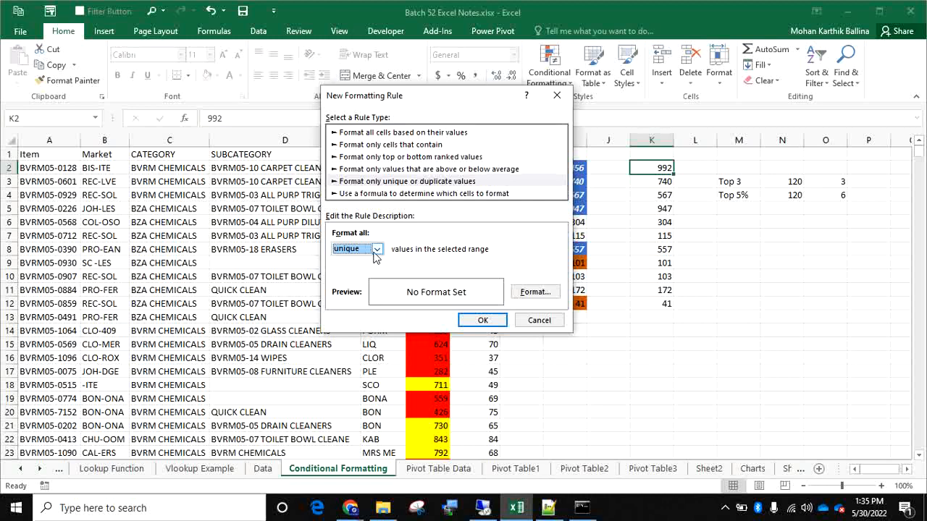
left_click(376, 249)
left_click(370, 262)
left_click(385, 196)
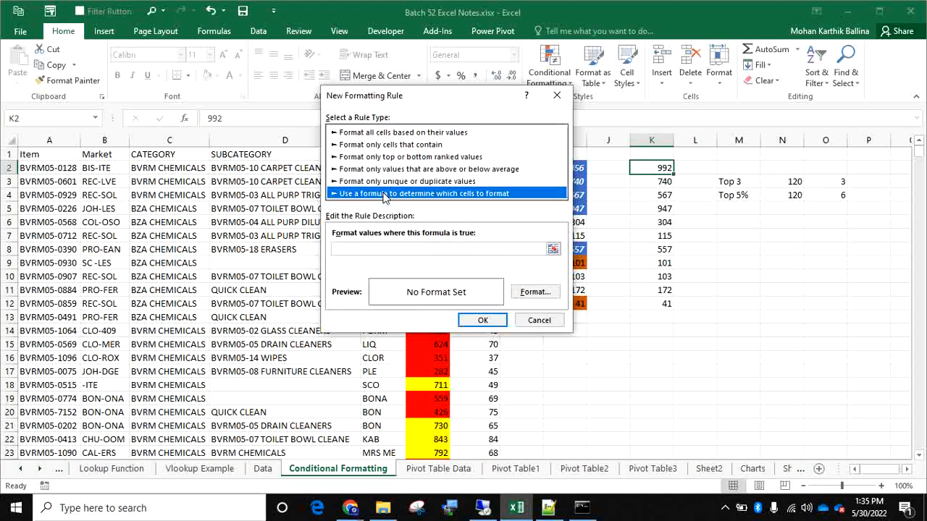
left_click(358, 251)
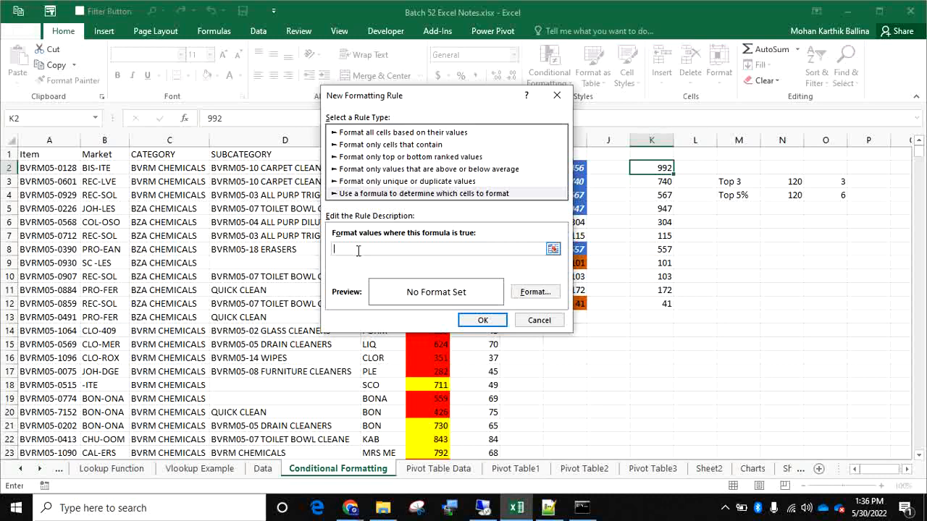
left_click(556, 94)
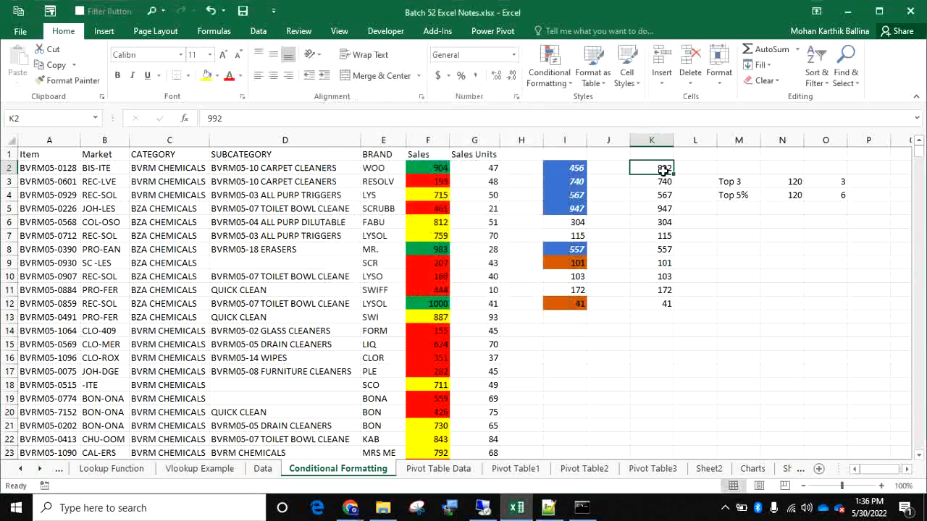
- Apply the colored three-arrow directional icon set to K2:K12
left_click_drag(662, 170, 664, 309)
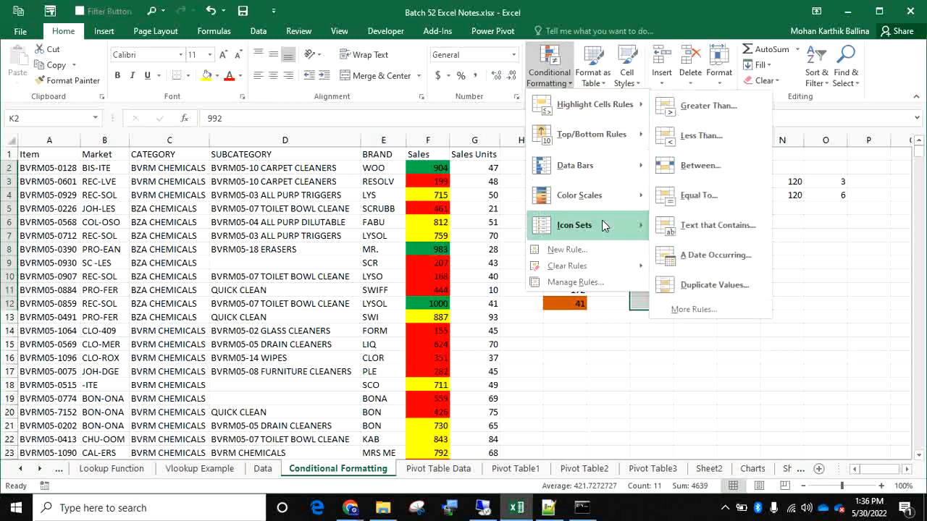
mouse_move(603, 228)
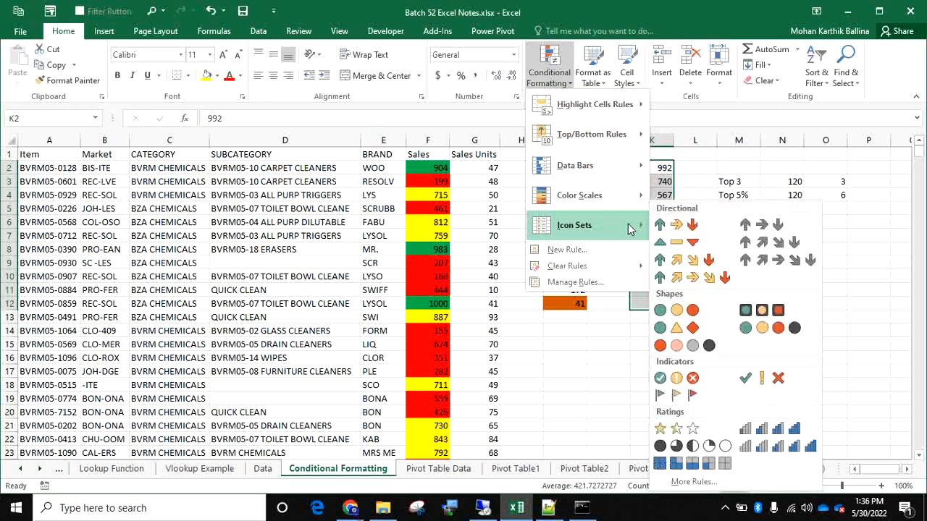
left_click(678, 230)
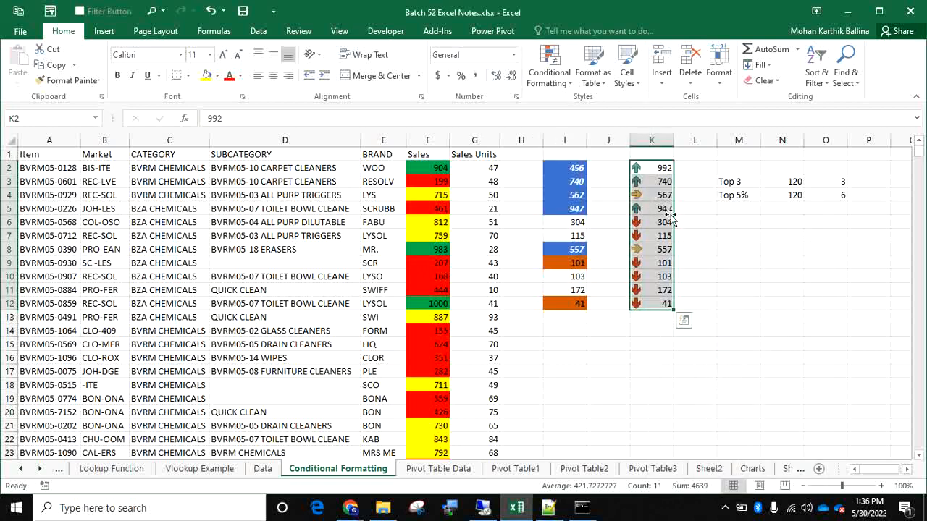
- Open the Icon Set rule on K2:K12 for editing, keeping the column's arrows in view
left_click(659, 165)
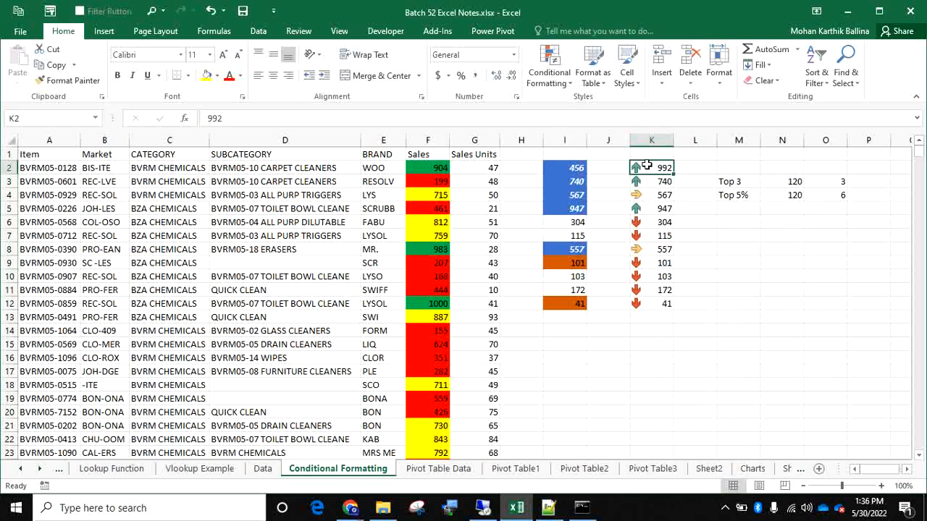
left_click_drag(647, 165, 658, 298)
left_click(568, 80)
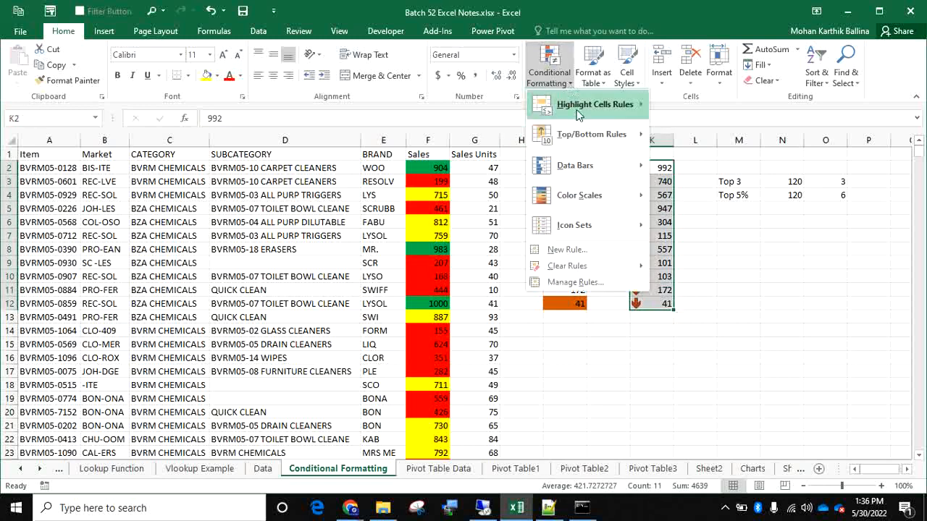
left_click(572, 282)
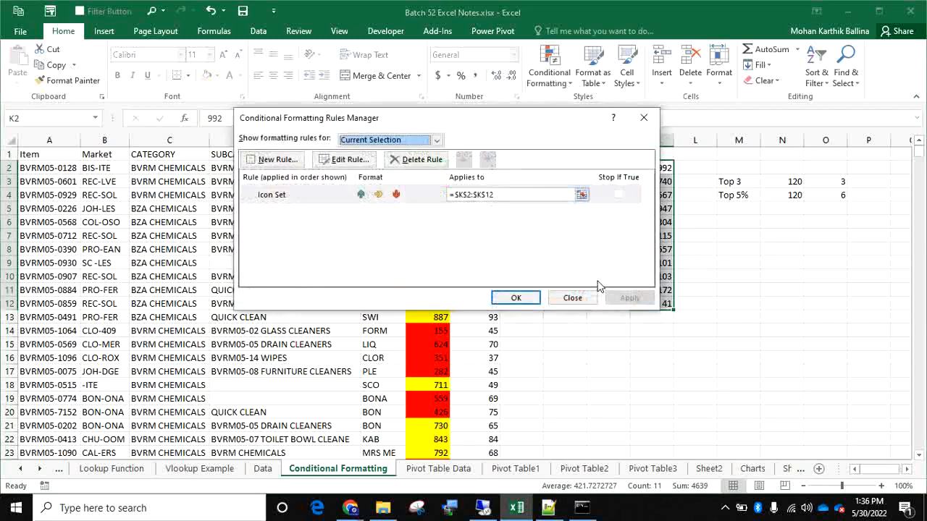
left_click(318, 199)
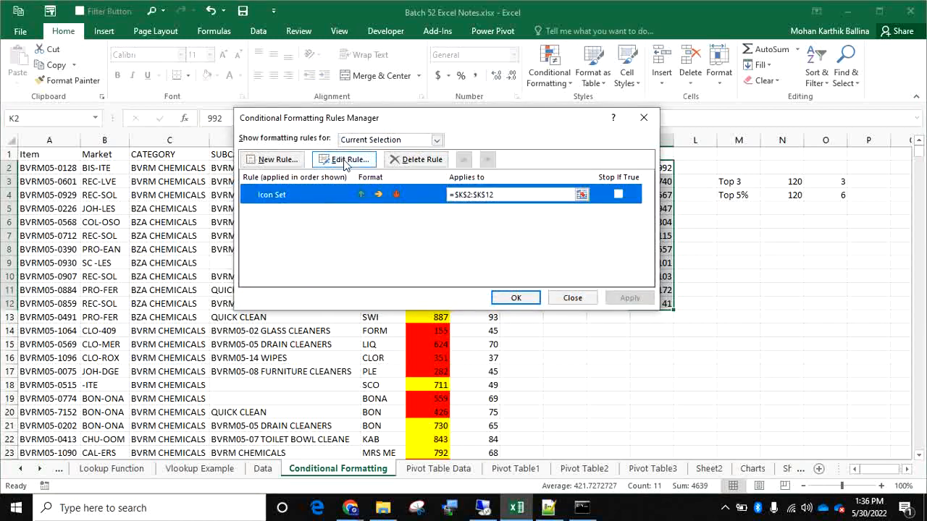
left_click(346, 160)
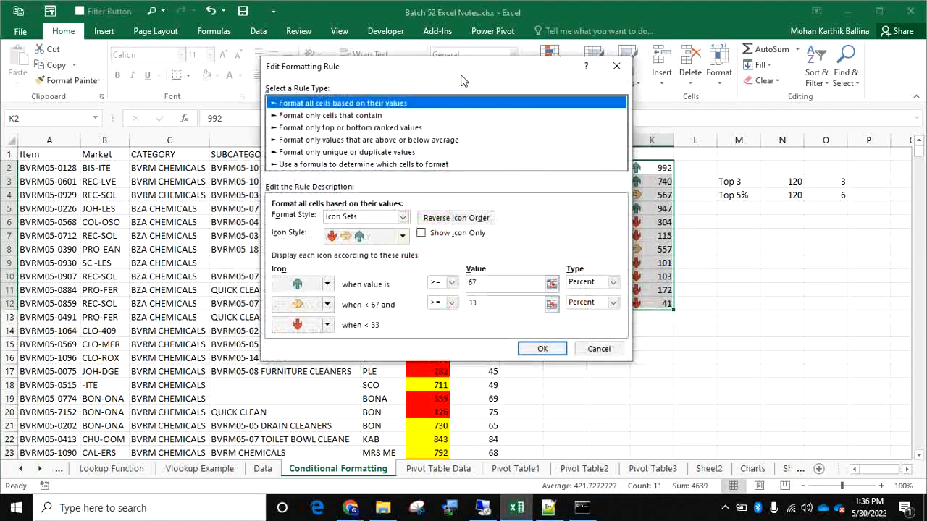
left_click_drag(461, 78, 334, 103)
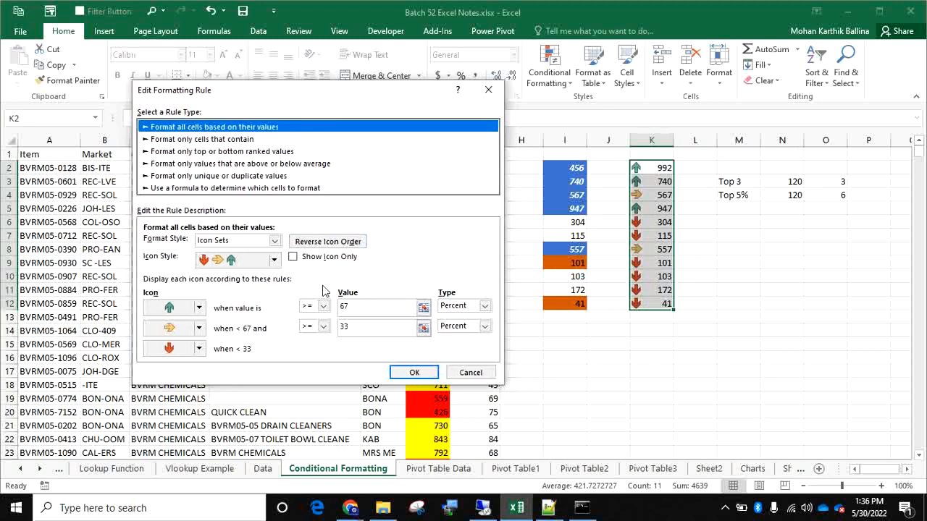
- Make the green up arrow show for values >= 900, with its threshold type set to Number
double_click(370, 307)
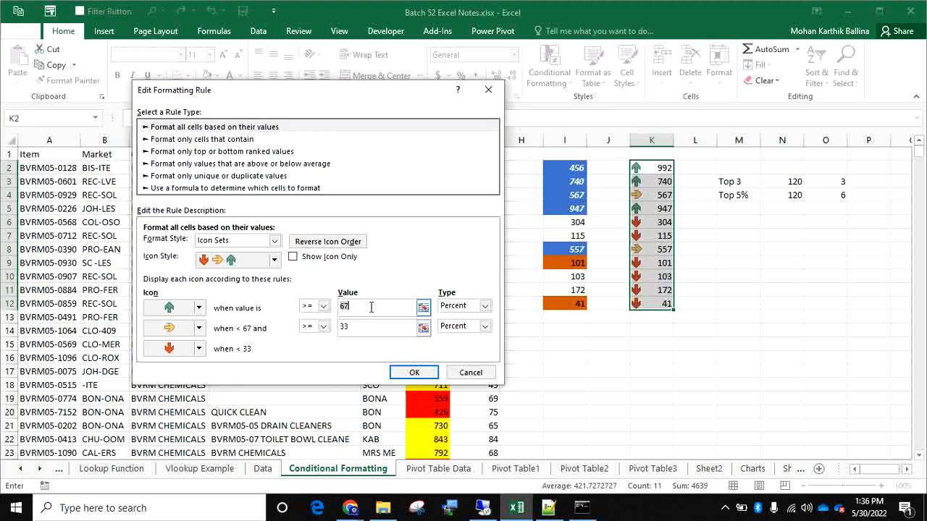
type("900")
left_click(485, 306)
left_click(464, 316)
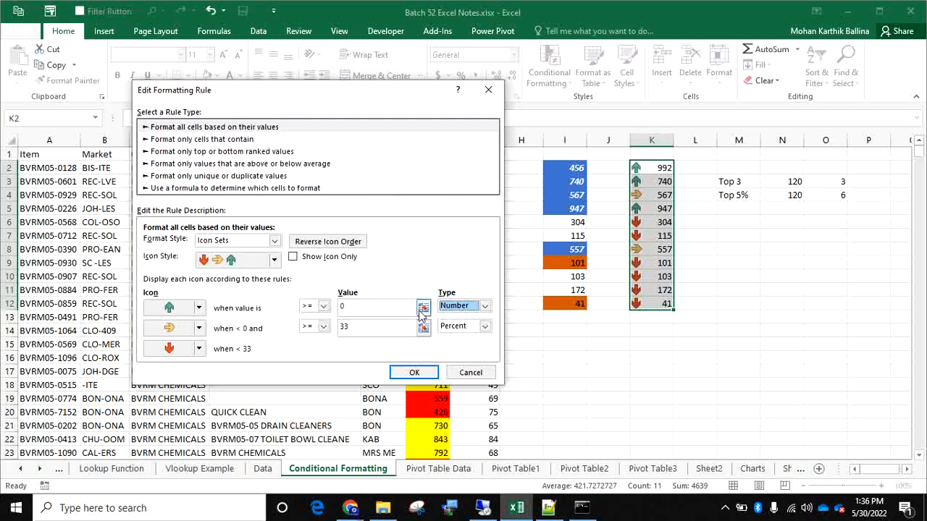
double_click(375, 305)
type("000")
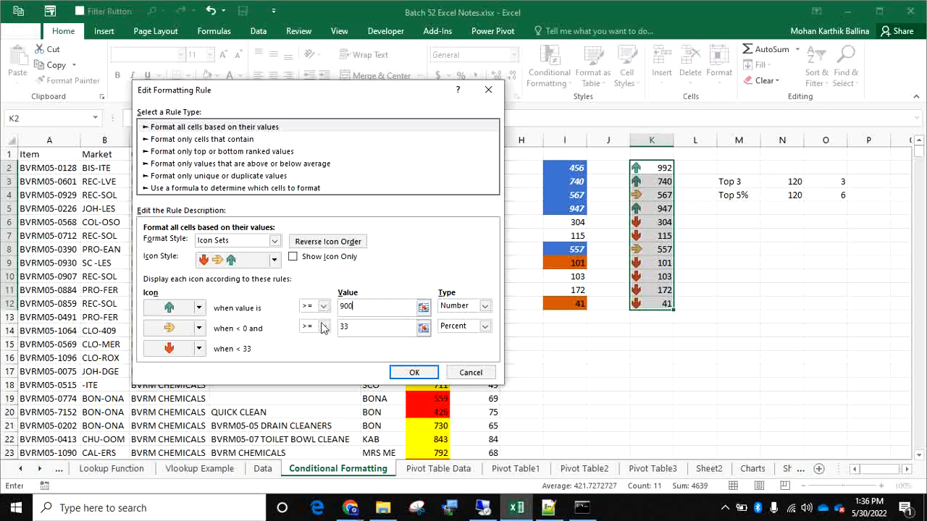
- Set the yellow side arrow's threshold to >= 700 with type Number, and apply the edited Icon Set rule to K2:K12
left_click(484, 326)
left_click(474, 339)
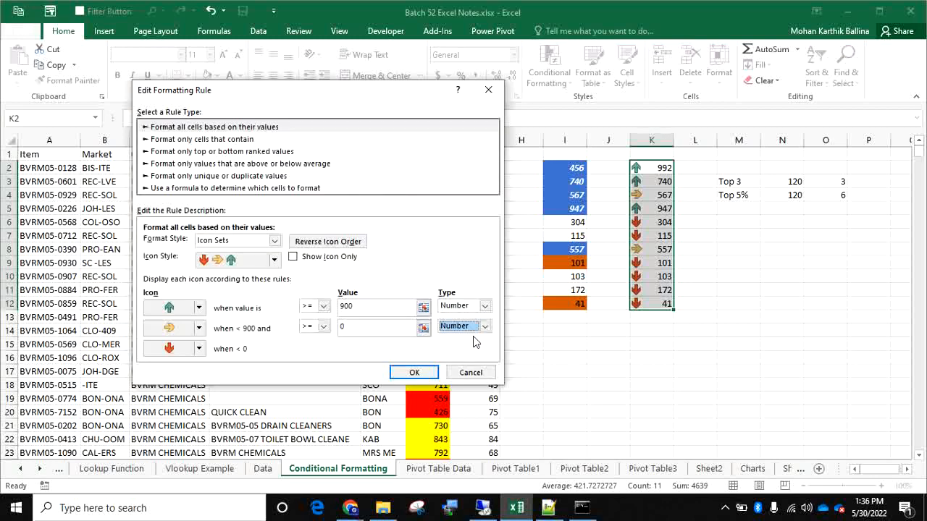
left_click(360, 328)
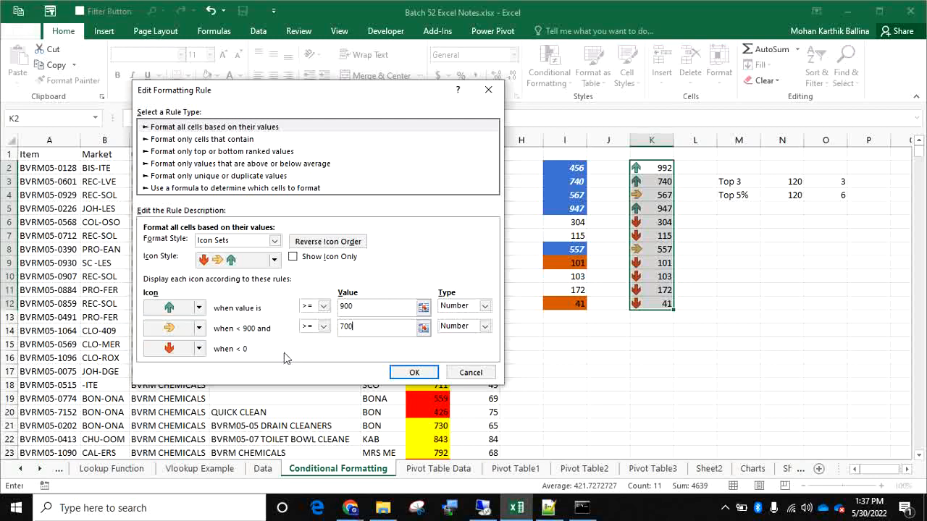
left_click(201, 350)
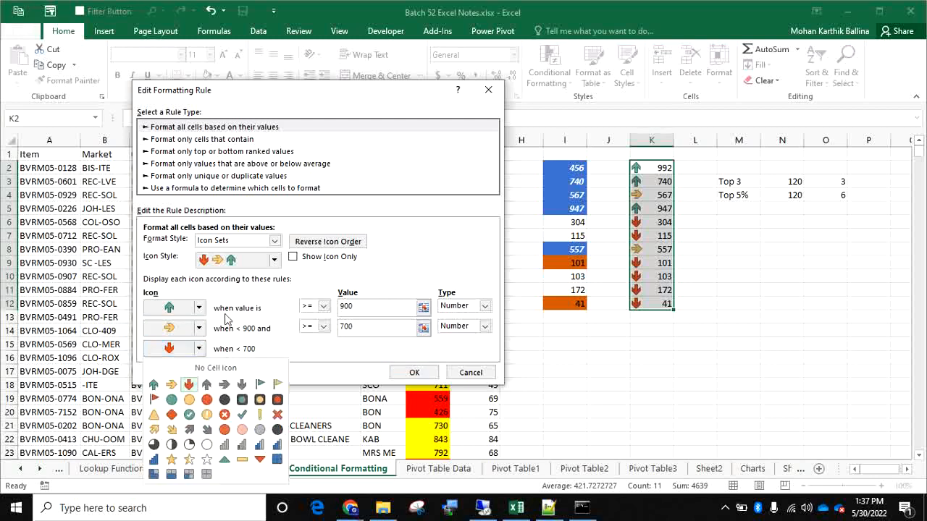
left_click(420, 374)
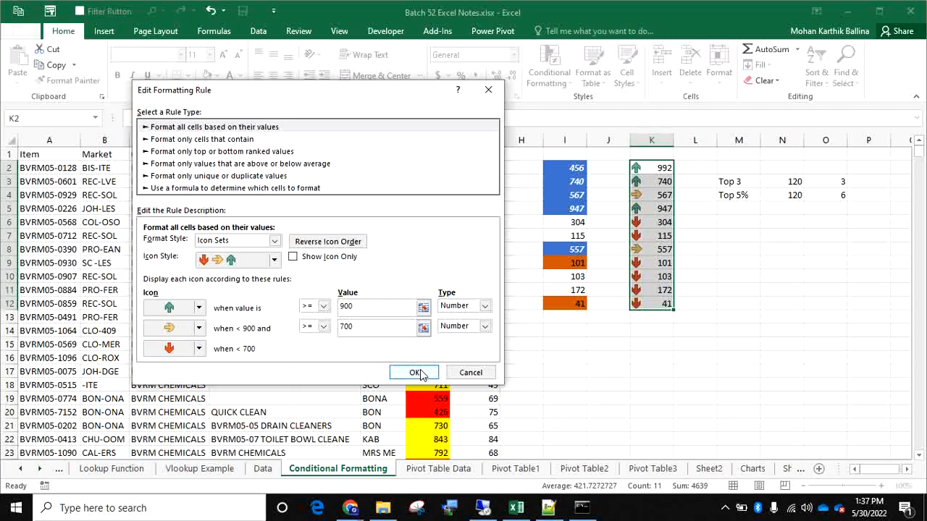
left_click(416, 372)
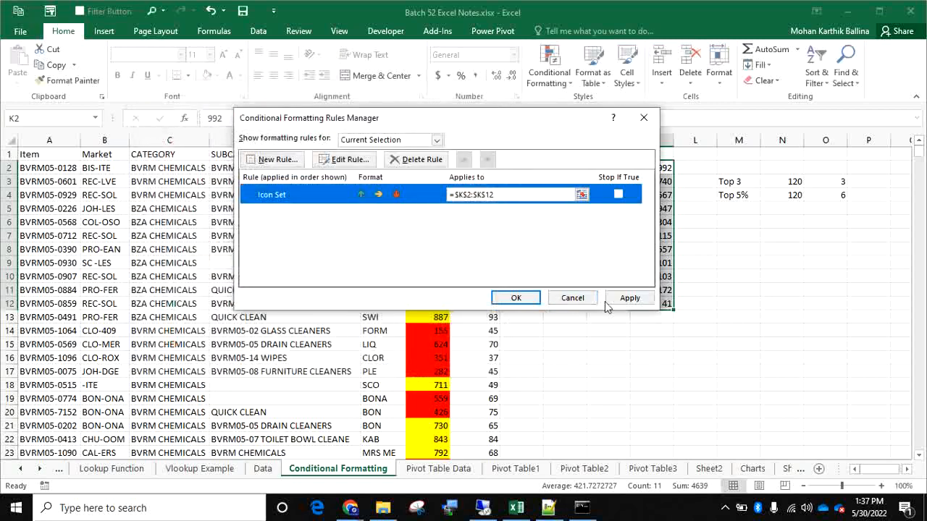
left_click(627, 298)
left_click(516, 298)
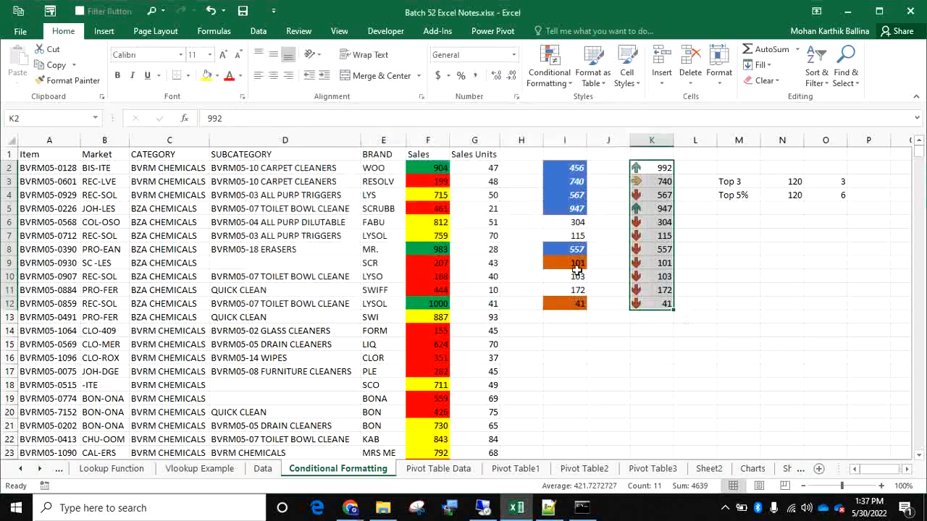
- Enter 456 in K9 to test its icon against the number thresholds
left_click(661, 208)
left_click(658, 222)
left_click(657, 257)
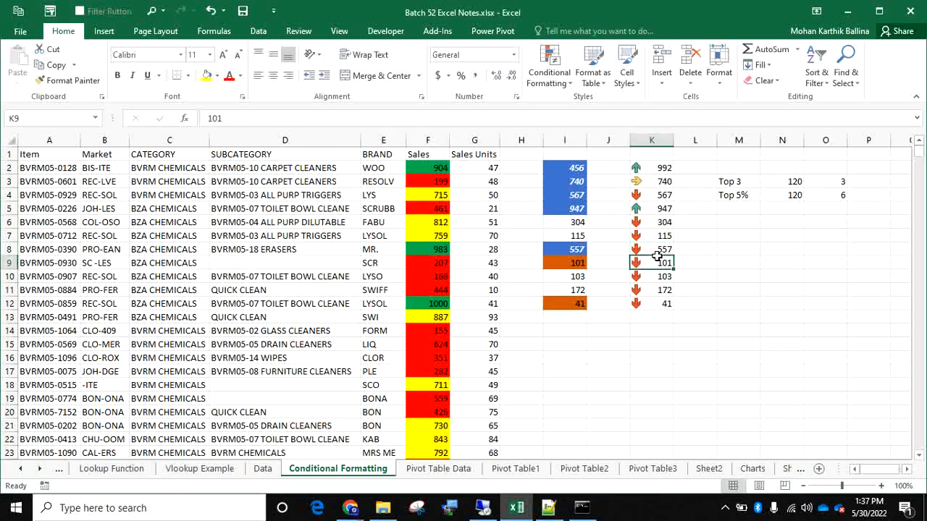
type("456")
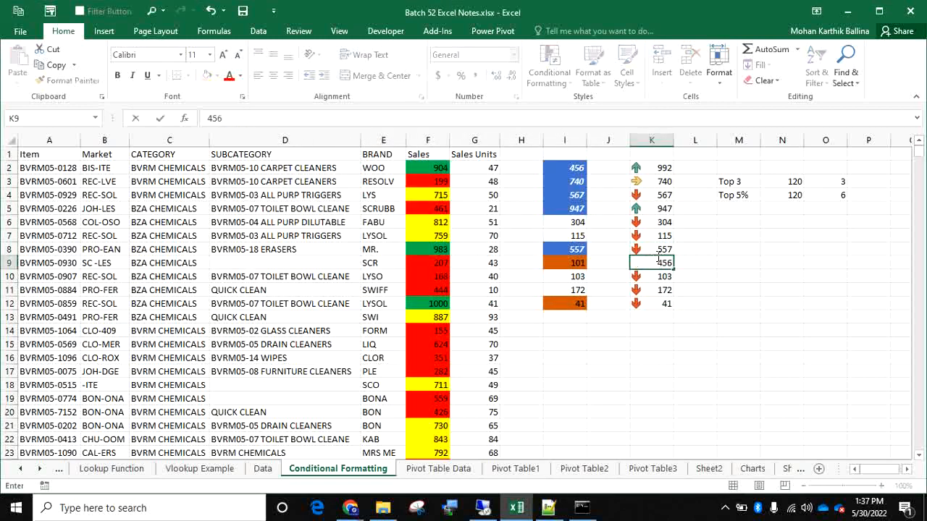
key("Return")
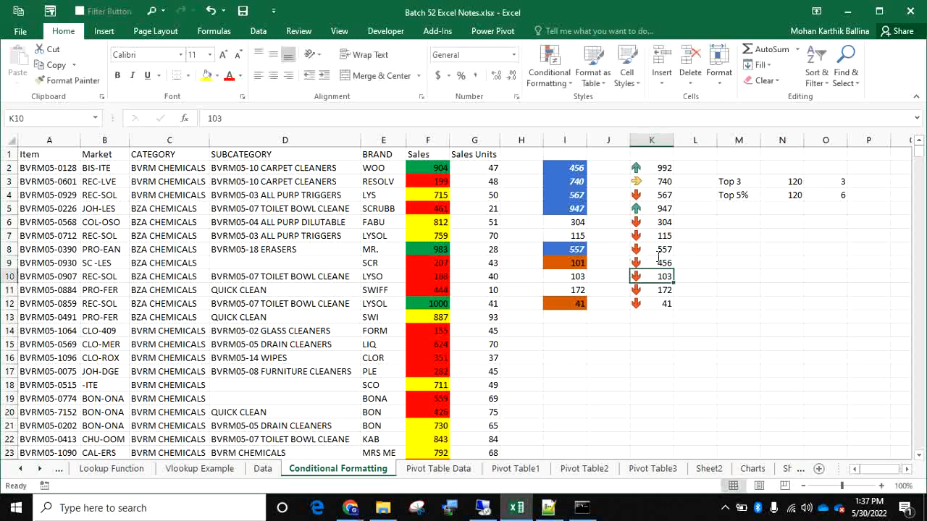
- Change the value in K9 to 8776 to test the green arrow threshold
key("Down")
key("Up")
key("Up")
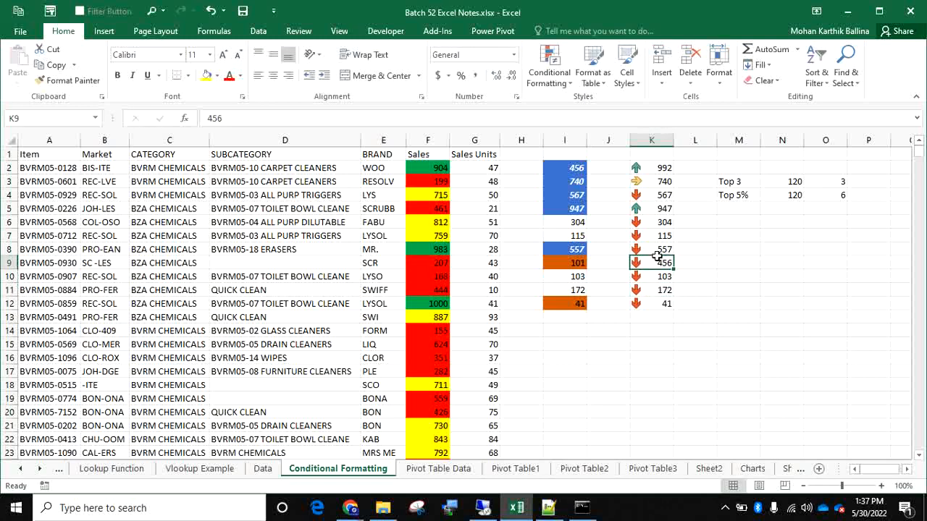
type("8776")
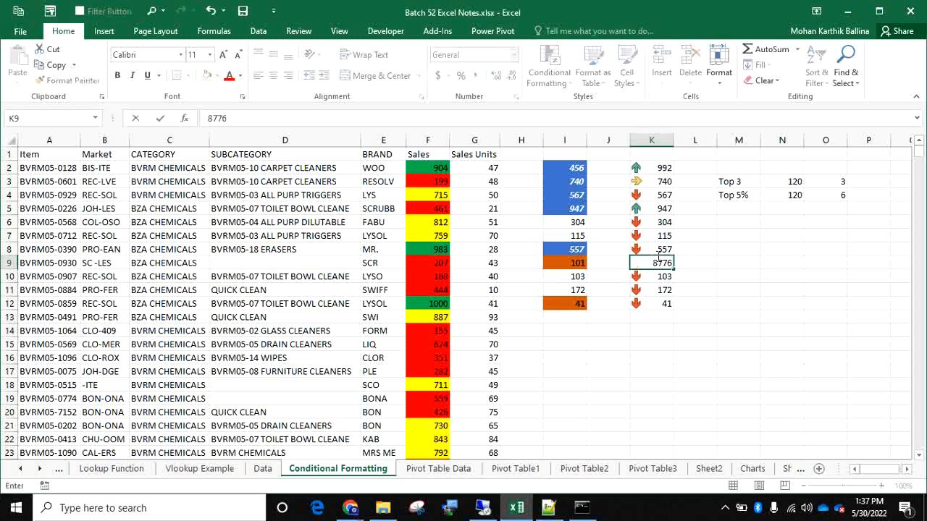
key("Return")
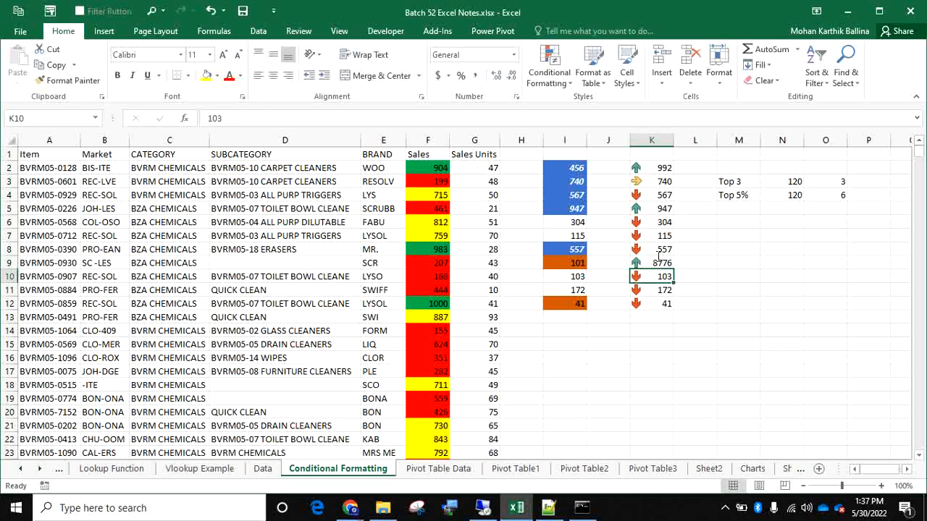
key("Up")
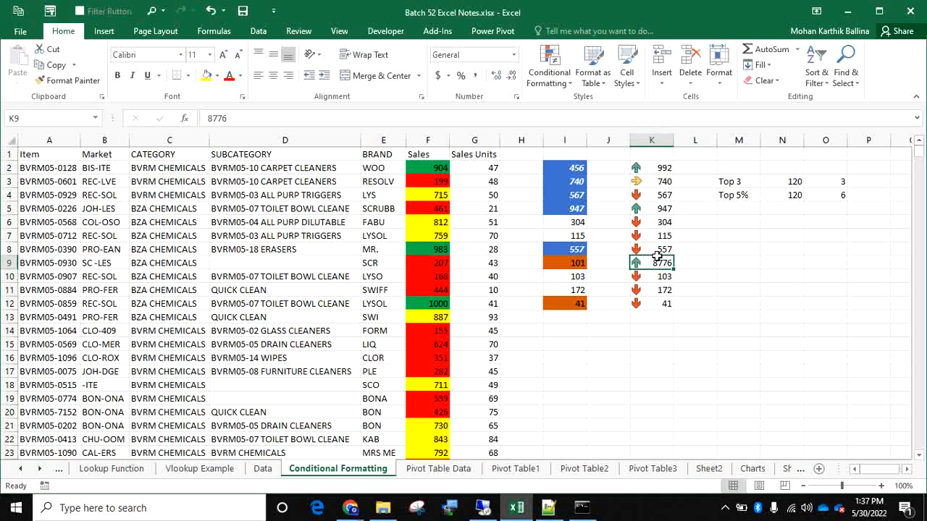
- Edit the Icon Set rule on K2:K12 to show icons only, and center the icons in their cells
left_click(654, 172)
left_click_drag(654, 171, 650, 301)
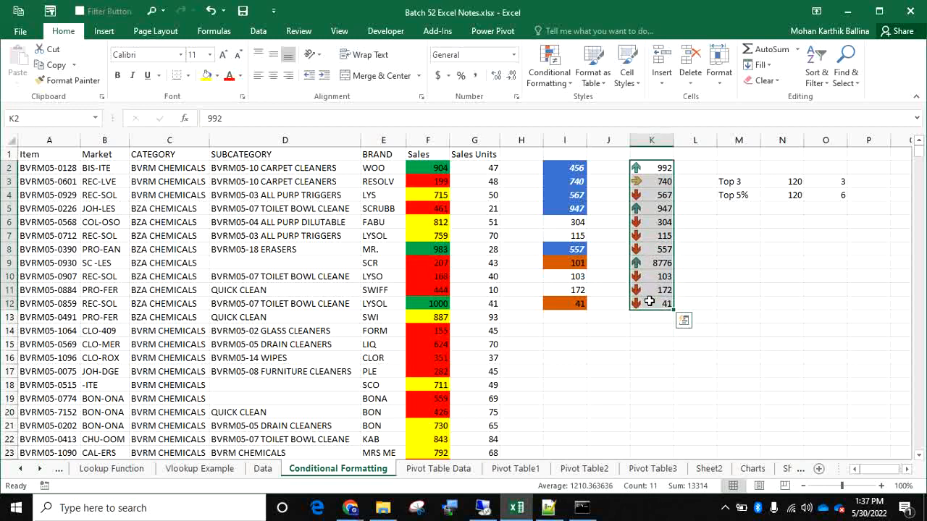
left_click(566, 78)
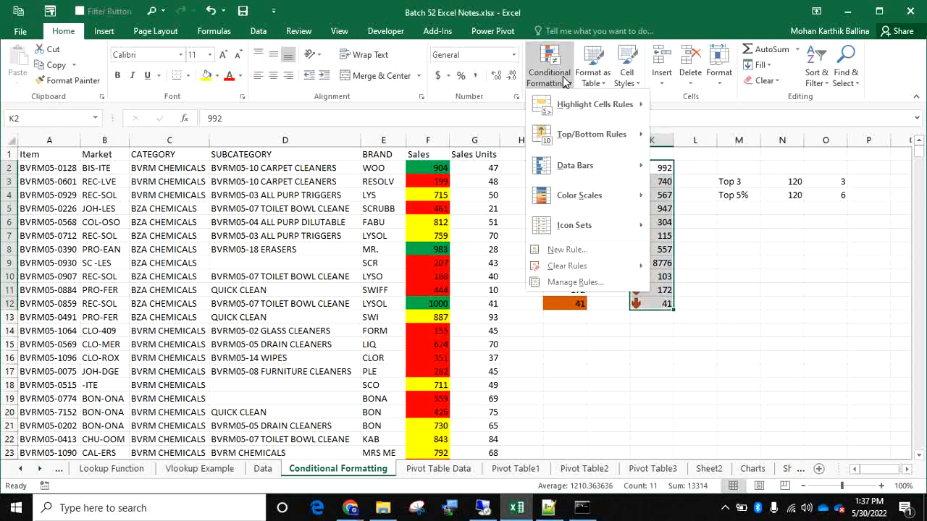
left_click(565, 281)
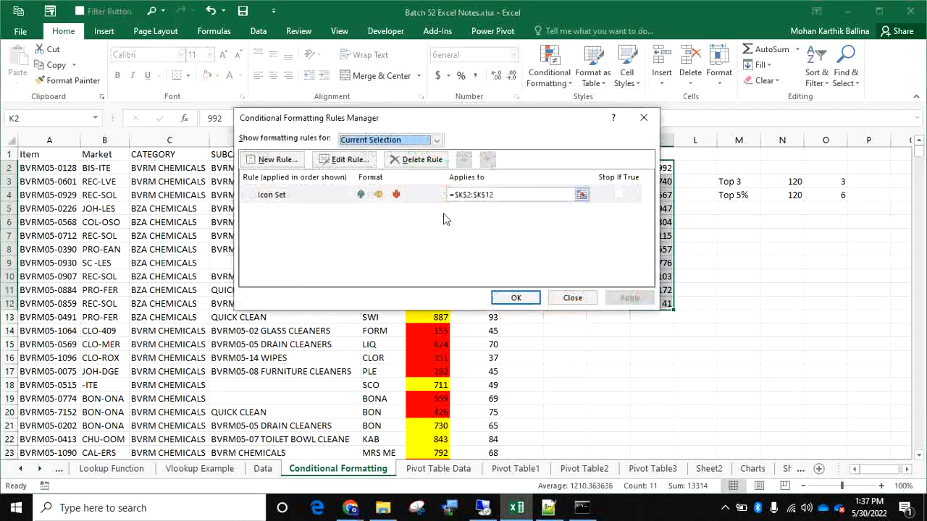
left_click(329, 194)
left_click(345, 160)
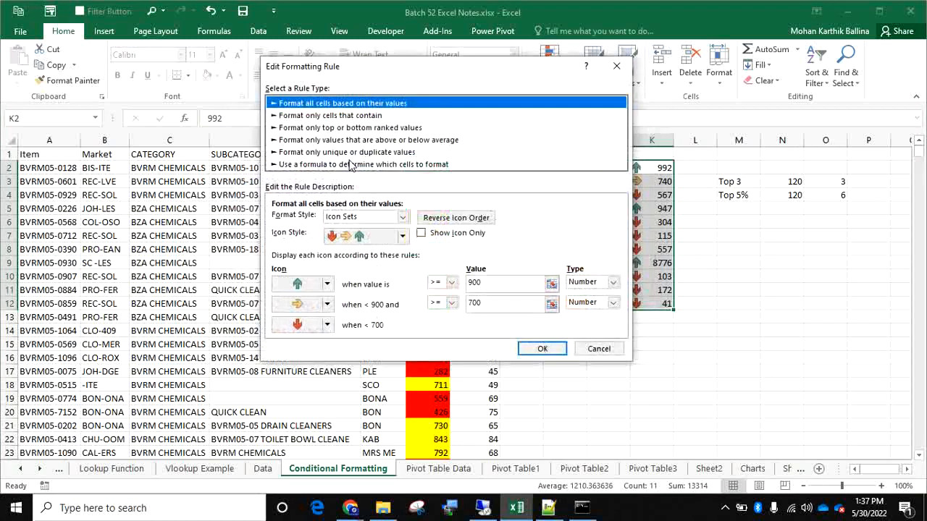
left_click(422, 234)
left_click(543, 349)
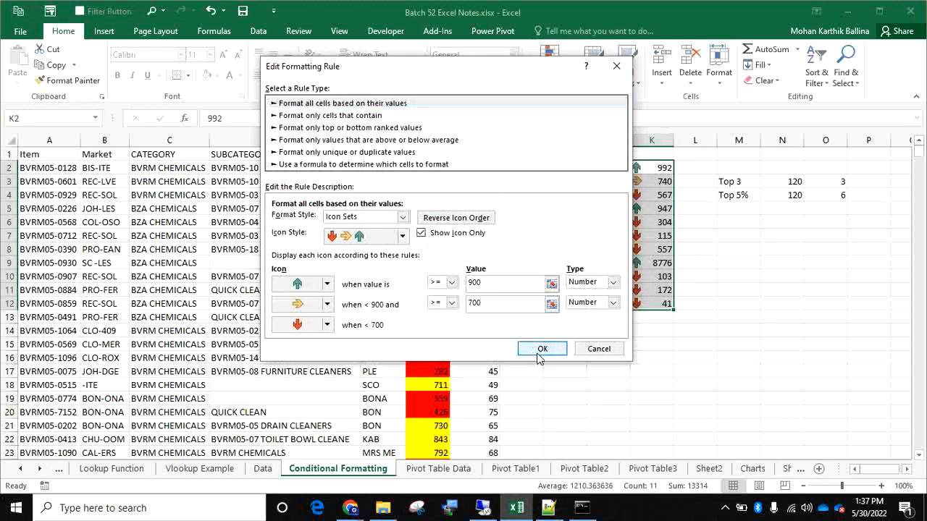
left_click(628, 298)
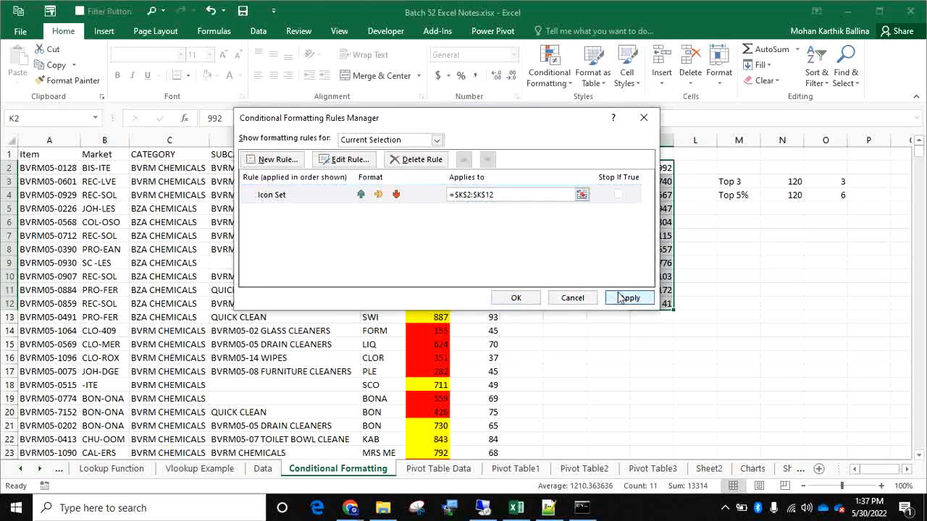
left_click(515, 298)
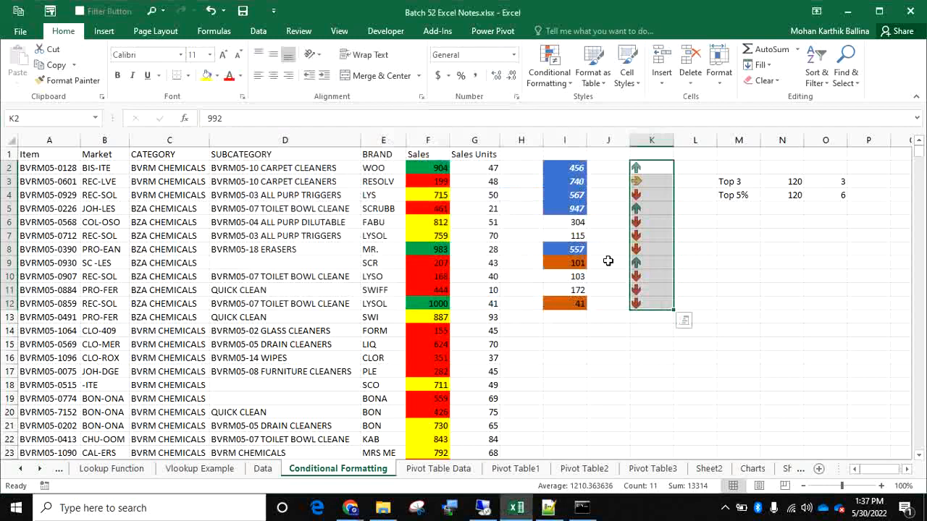
left_click(275, 79)
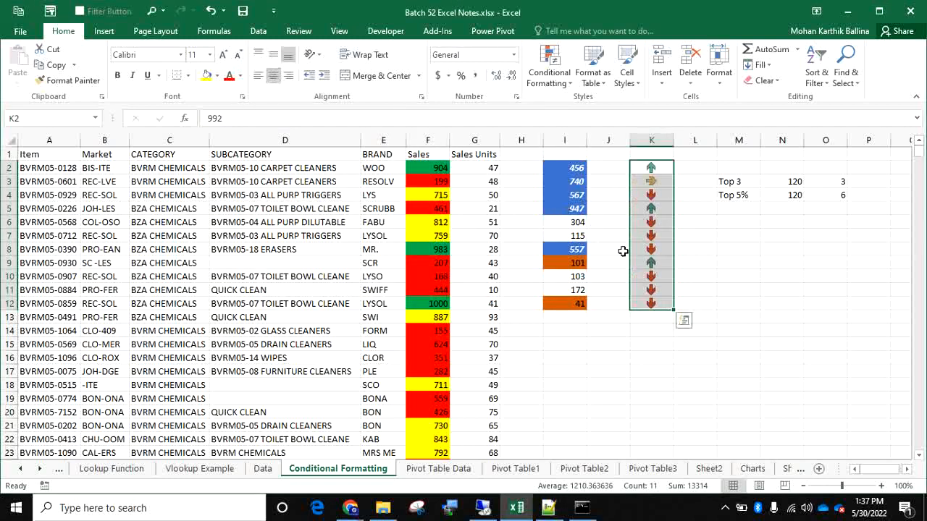
- Test the icon in K8 by entering 677 and replacing it with 988
left_click(650, 249)
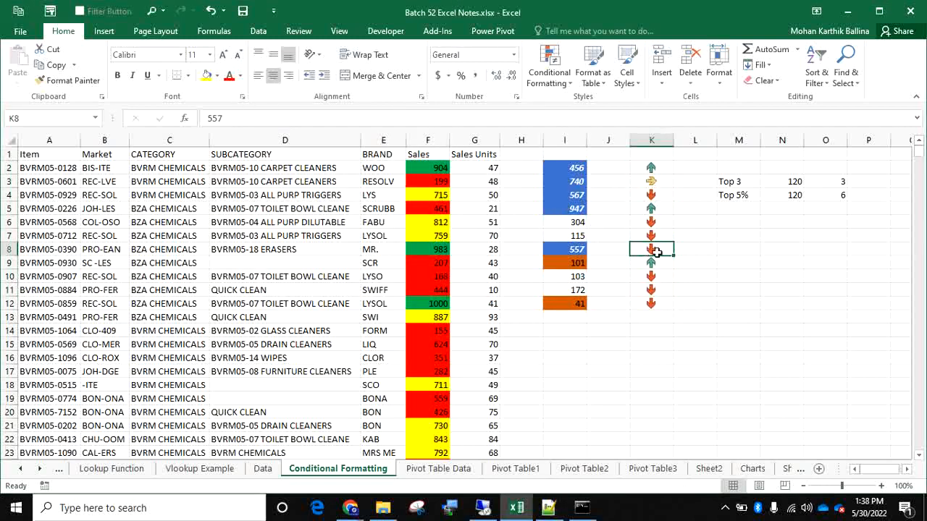
type("677")
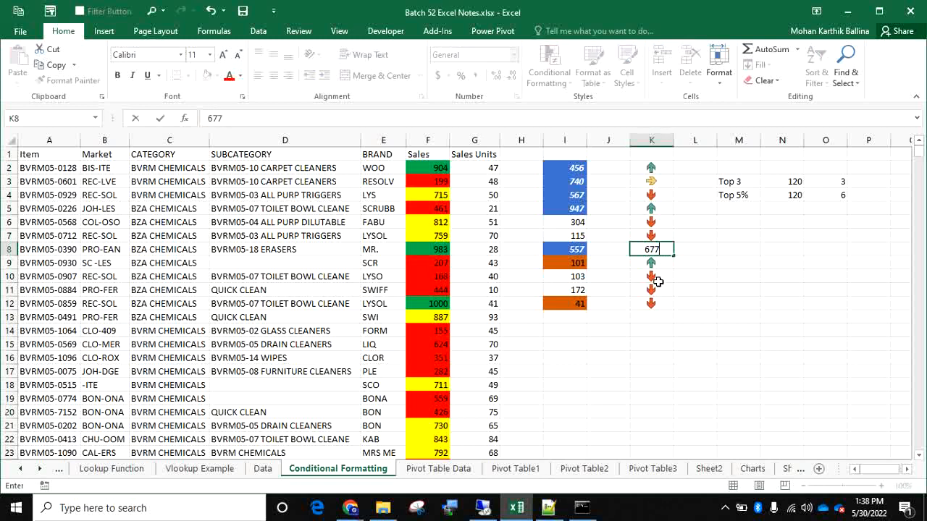
key("Return")
key("Up")
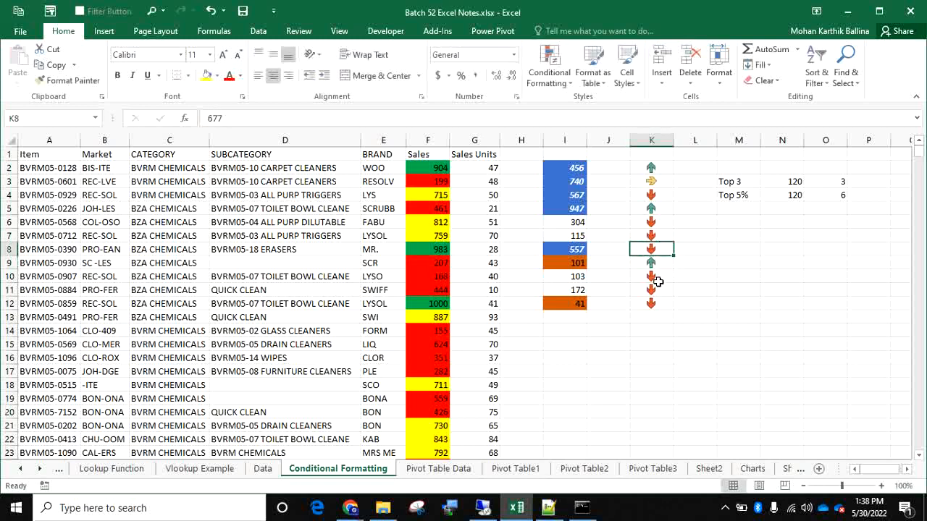
type("988")
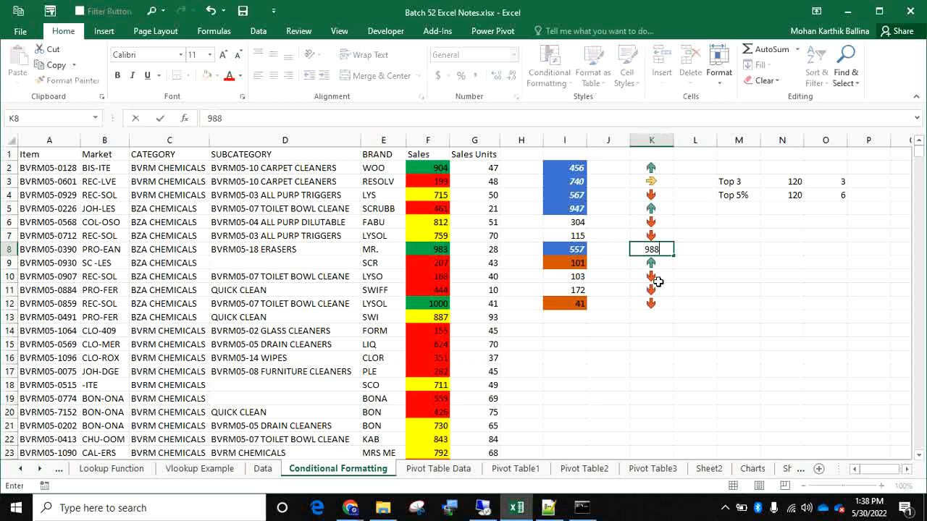
key("Return")
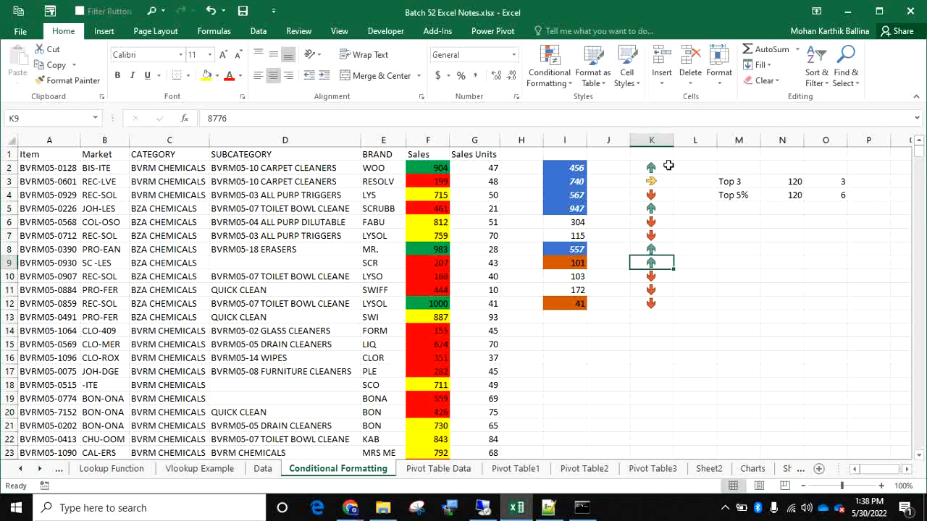
- Enter 899 in K7 to test the yellow arrow range
left_click_drag(655, 167, 635, 305)
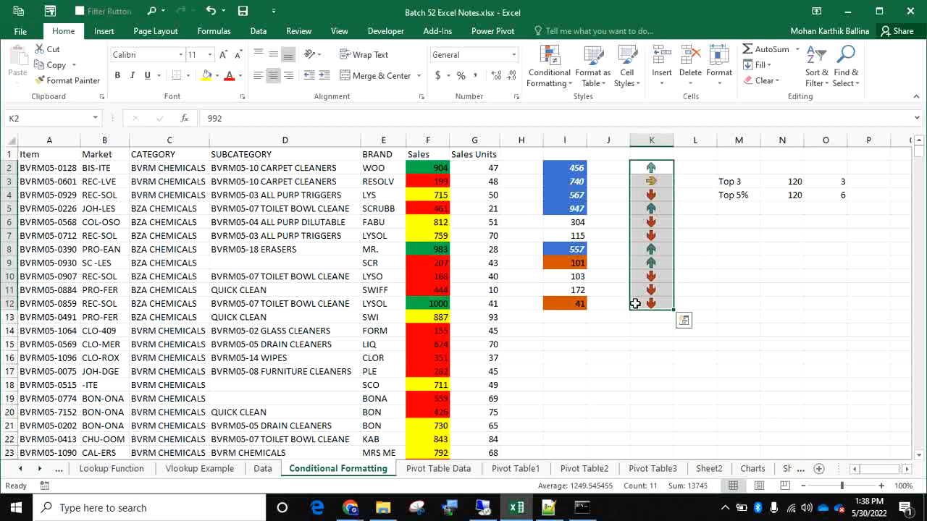
left_click(651, 234)
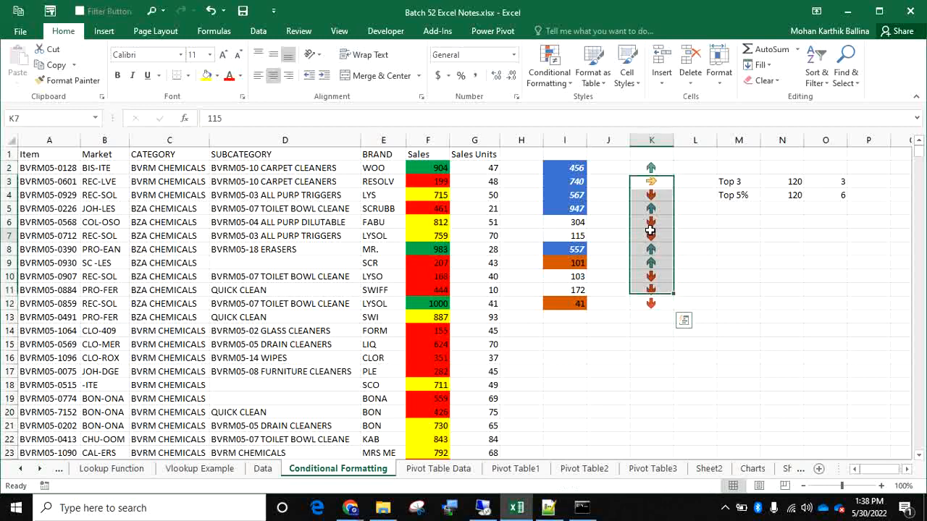
type("ff")
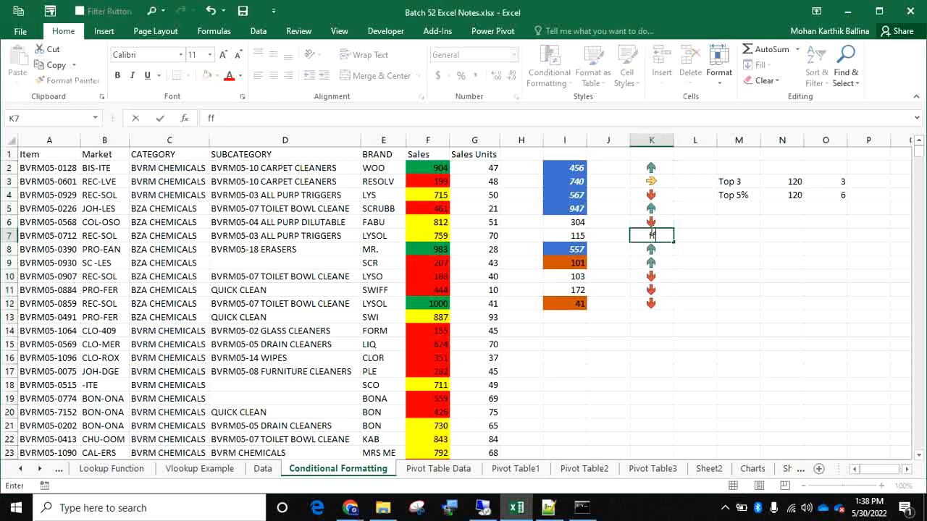
type("899")
key("Return")
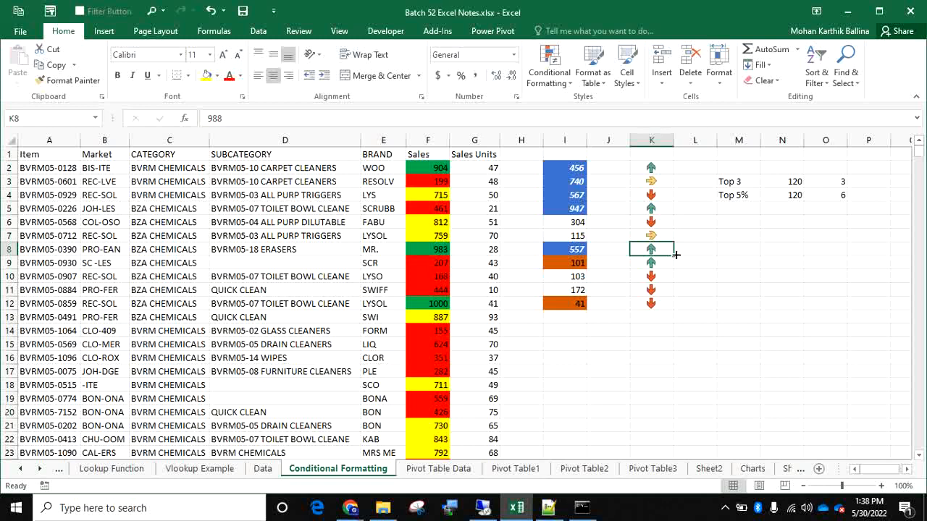
- Turn off the Show Icon Only option in column K's Icon Set rule and apply it, so the numbers display beside the arrows
left_click(549, 69)
key("Escape")
left_click_drag(651, 167, 651, 318)
left_click(550, 69)
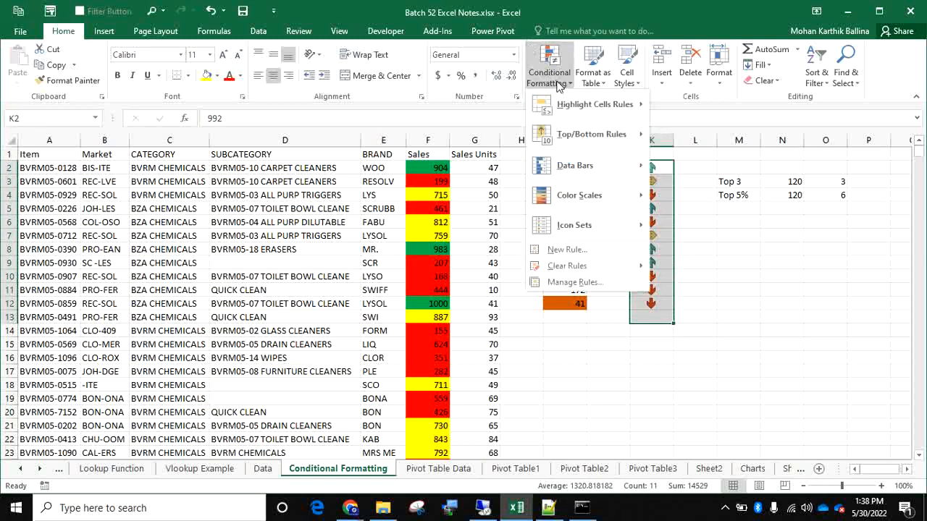
left_click(576, 283)
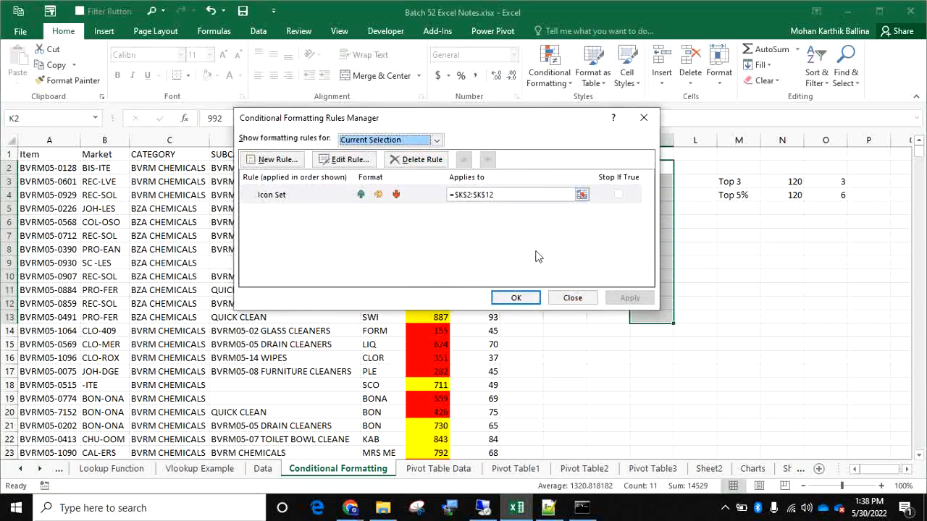
left_click(375, 197)
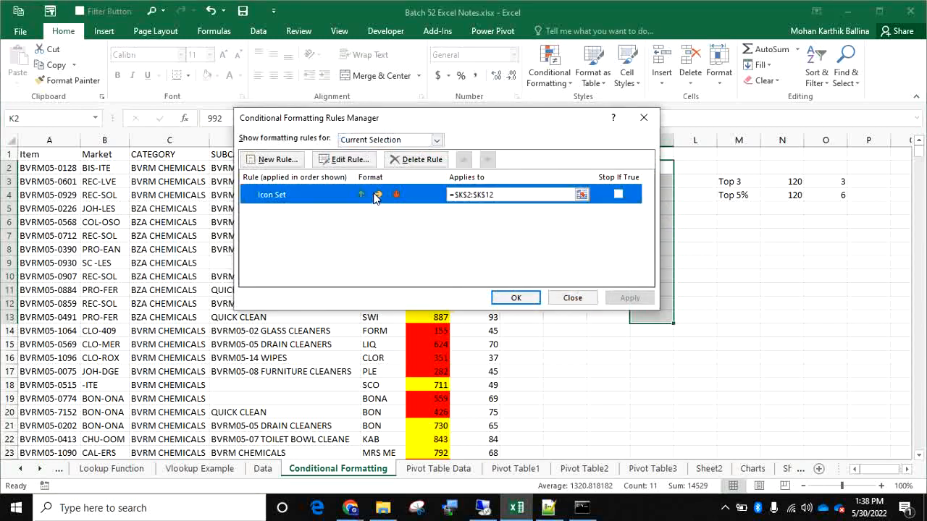
left_click(346, 160)
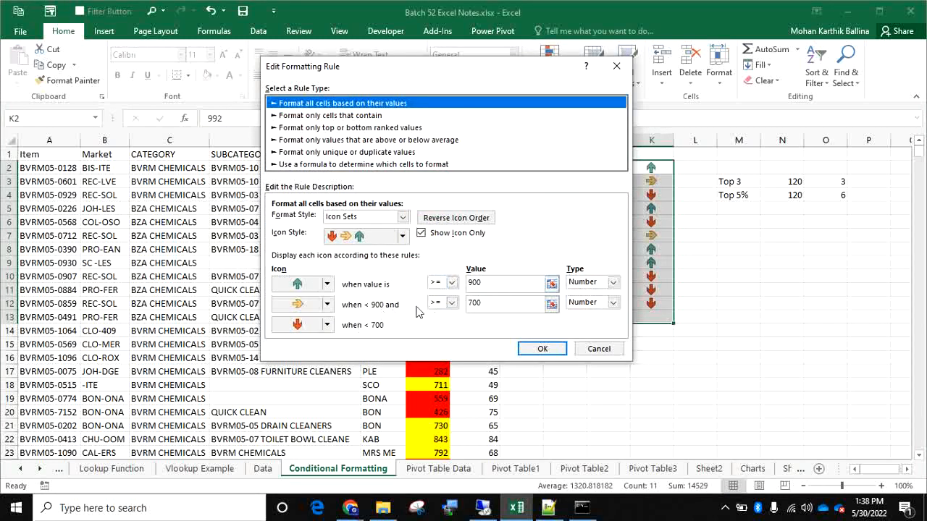
left_click(422, 234)
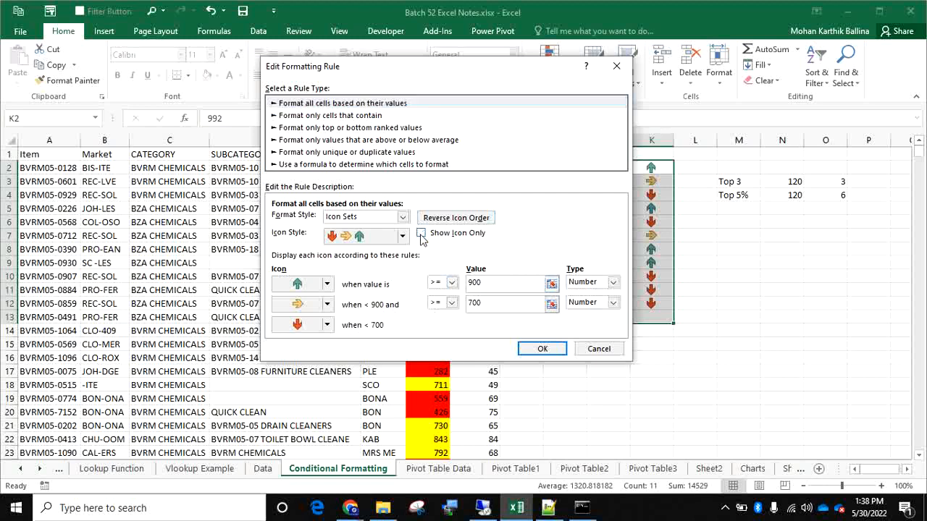
left_click(539, 349)
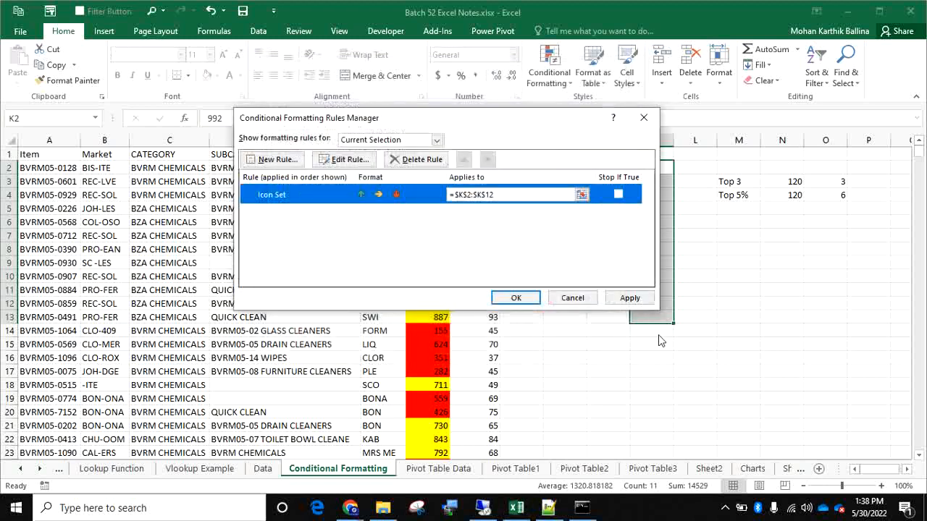
left_click(629, 298)
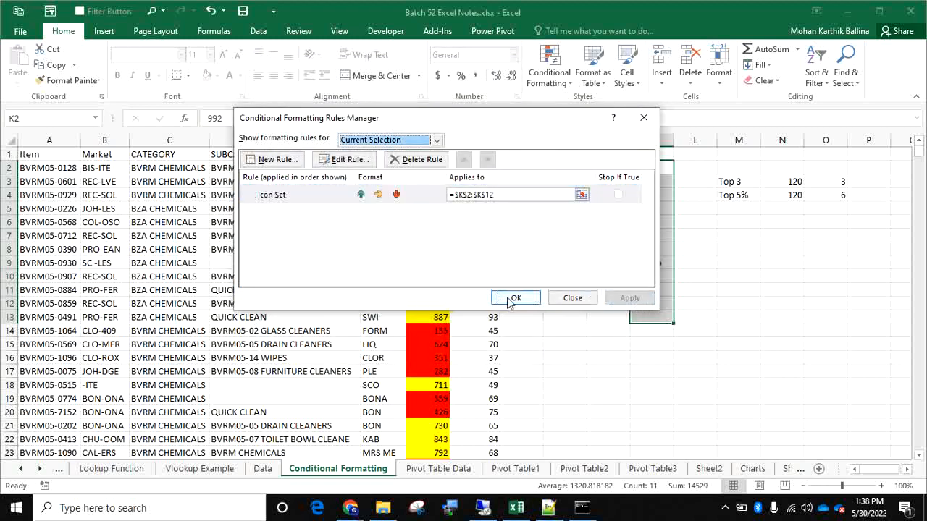
left_click(512, 299)
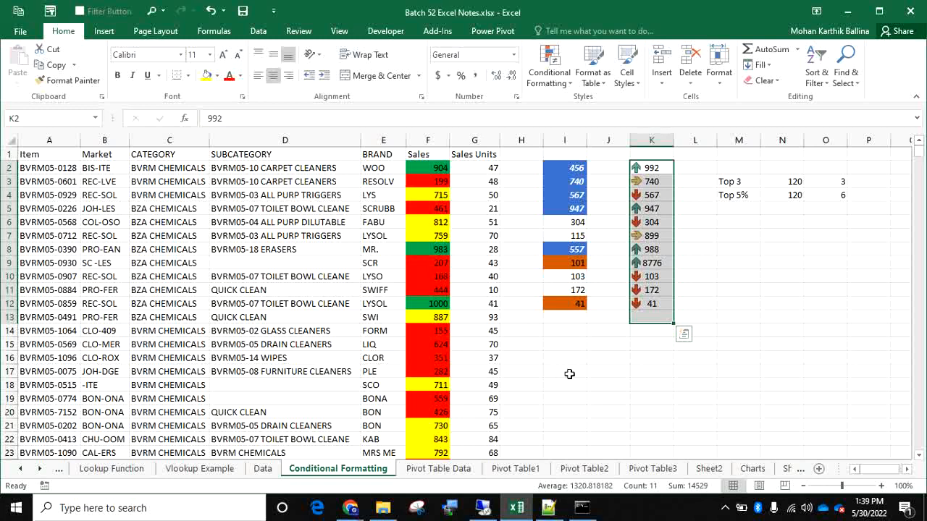
left_click(725, 509)
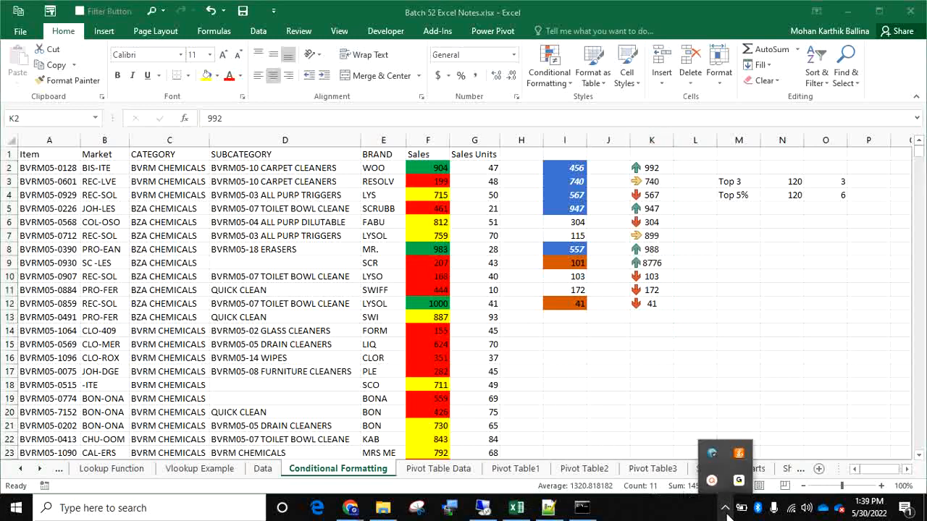
left_click(711, 480)
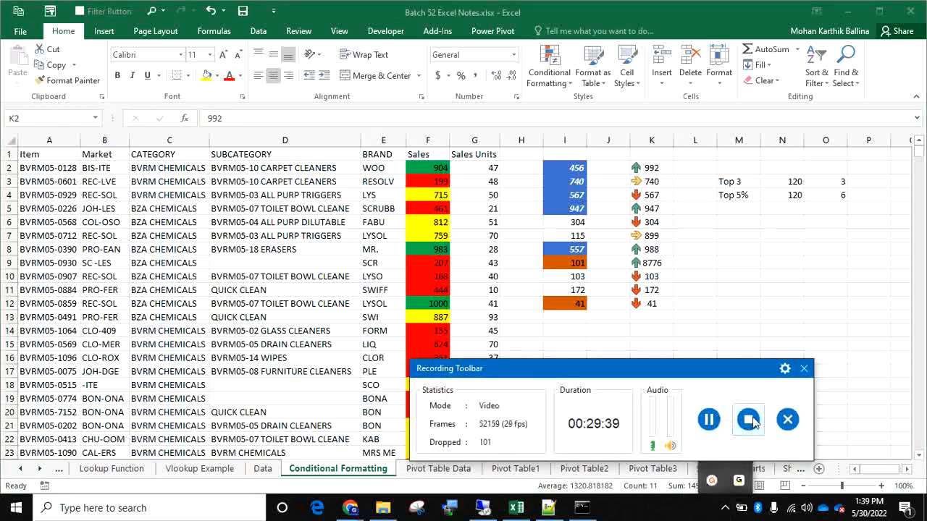